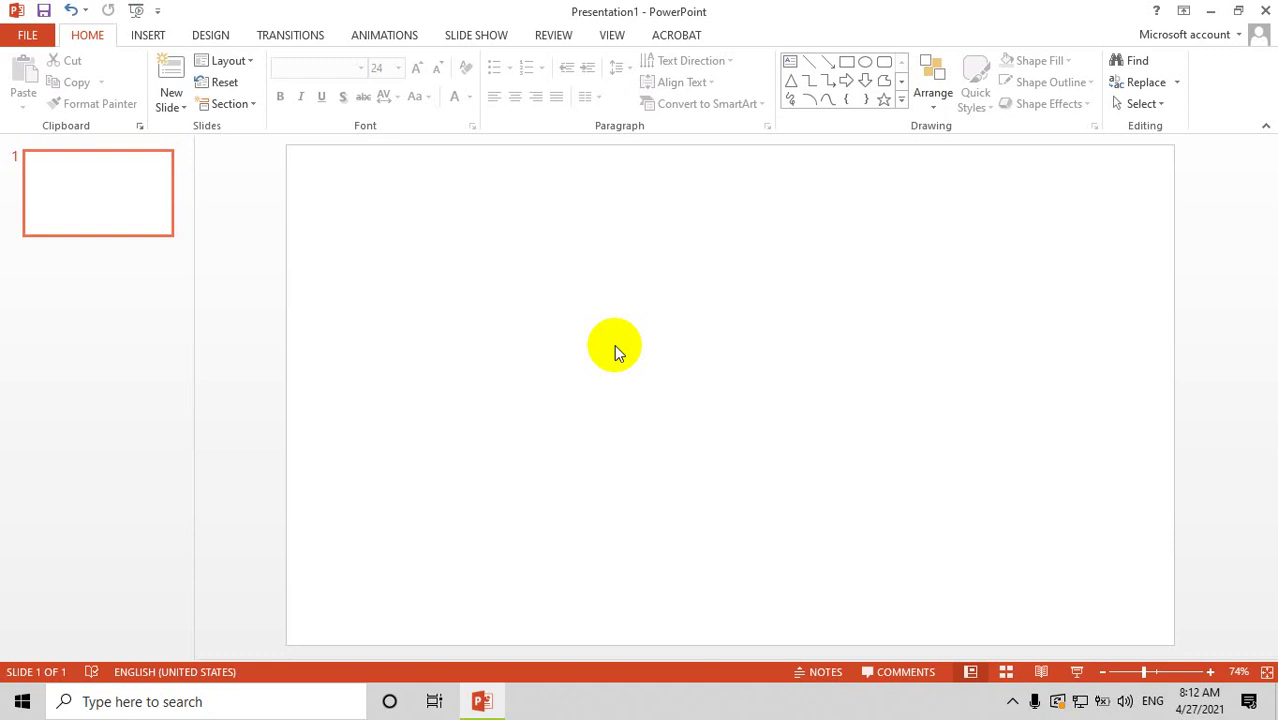
# - Save the blank presentation to Computer > Documents under the name Presentation45
pyautogui.hotkey('ctrl', 's')
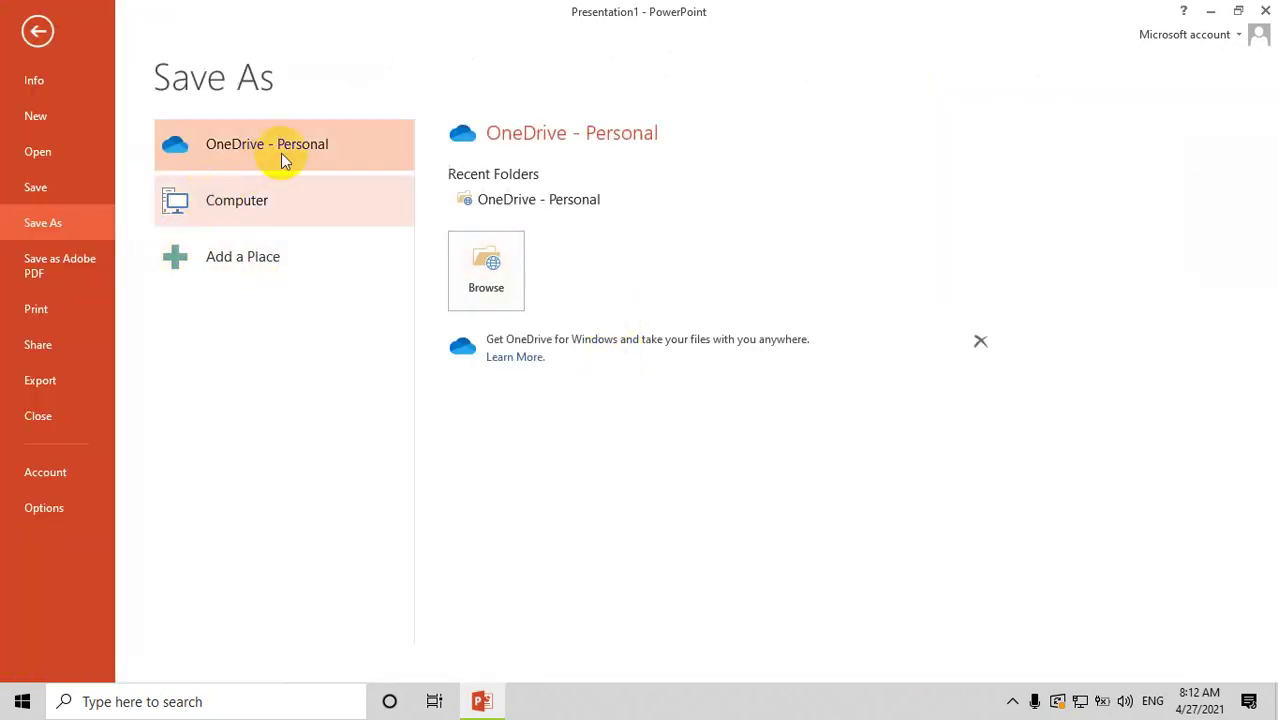
pyautogui.click(248, 212)
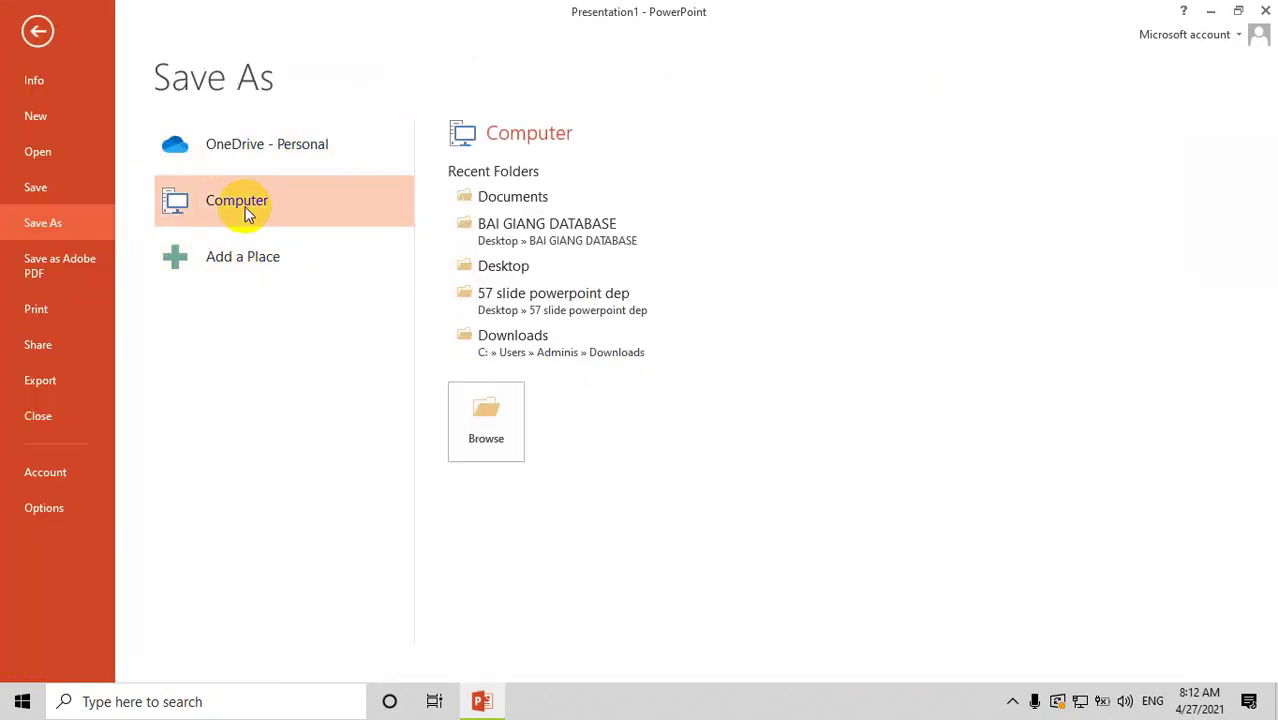
pyautogui.click(527, 250)
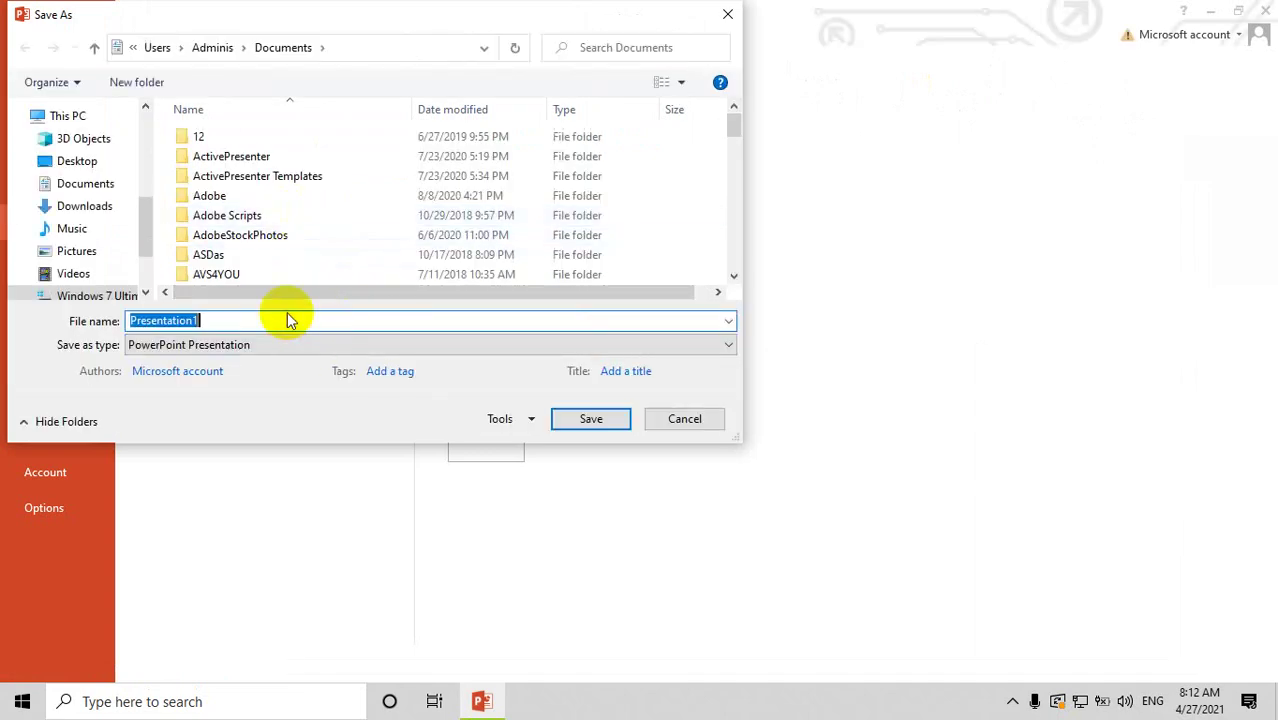
pyautogui.click(281, 321)
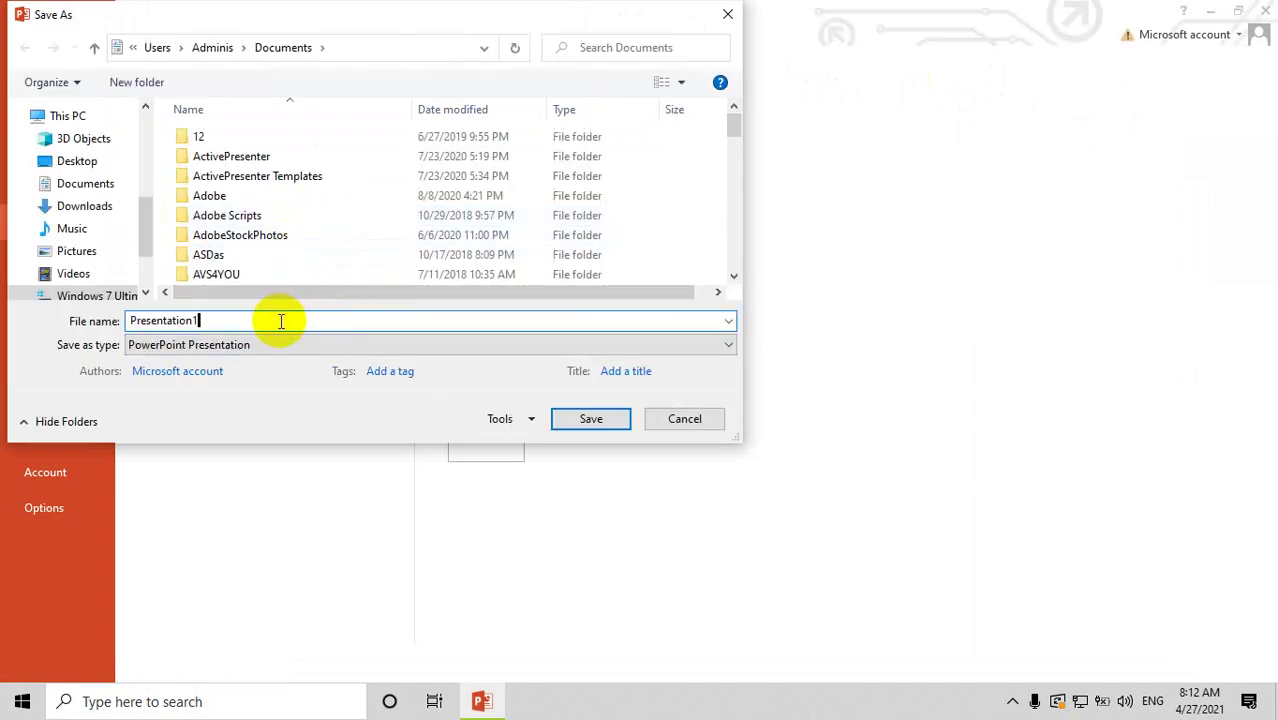
pyautogui.press('BackSpace')
pyautogui.write('45')
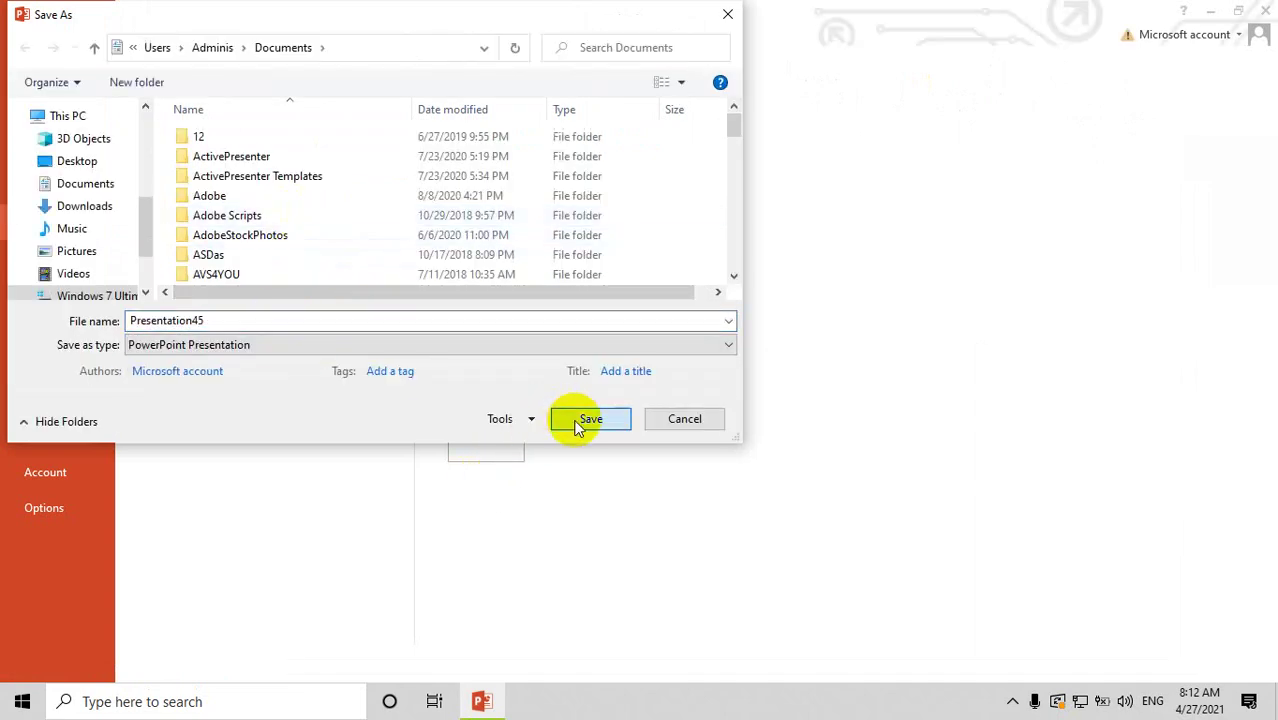
pyautogui.click(590, 419)
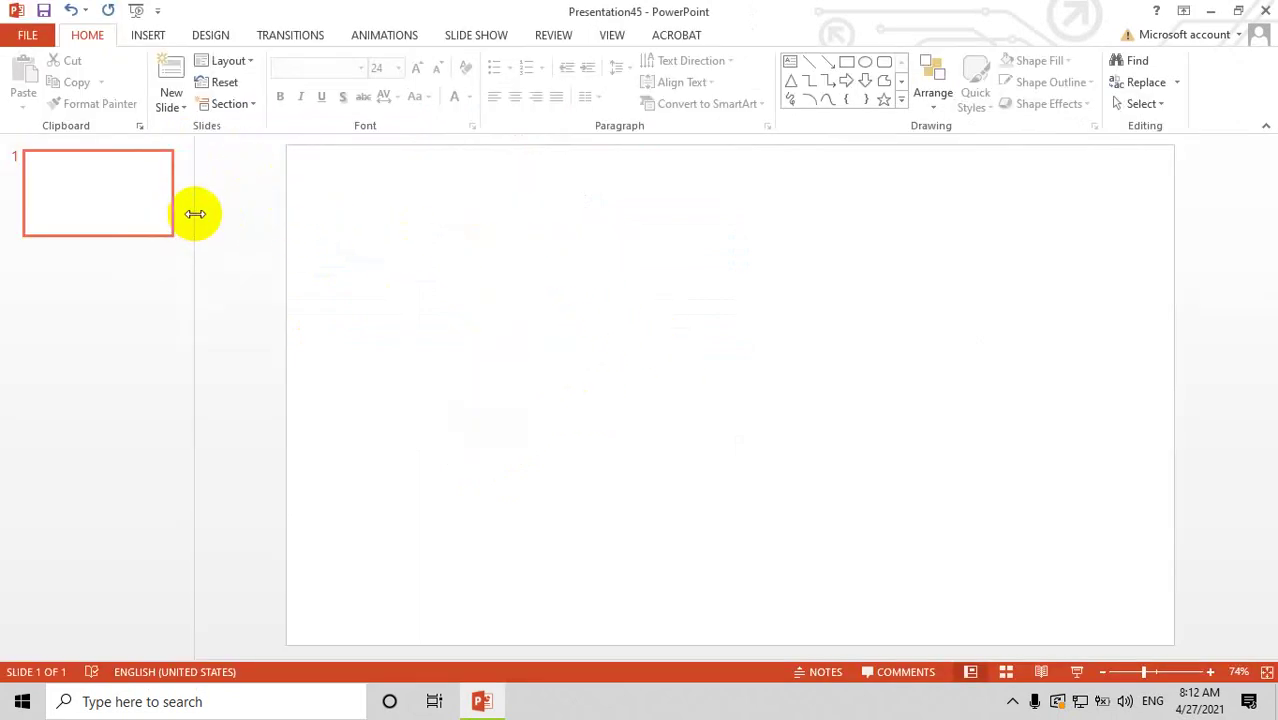
# - Draw a rectangle across the slide centre and nudge it slightly up and left
pyautogui.moveTo(195, 213); pyautogui.dragTo(190, 214)
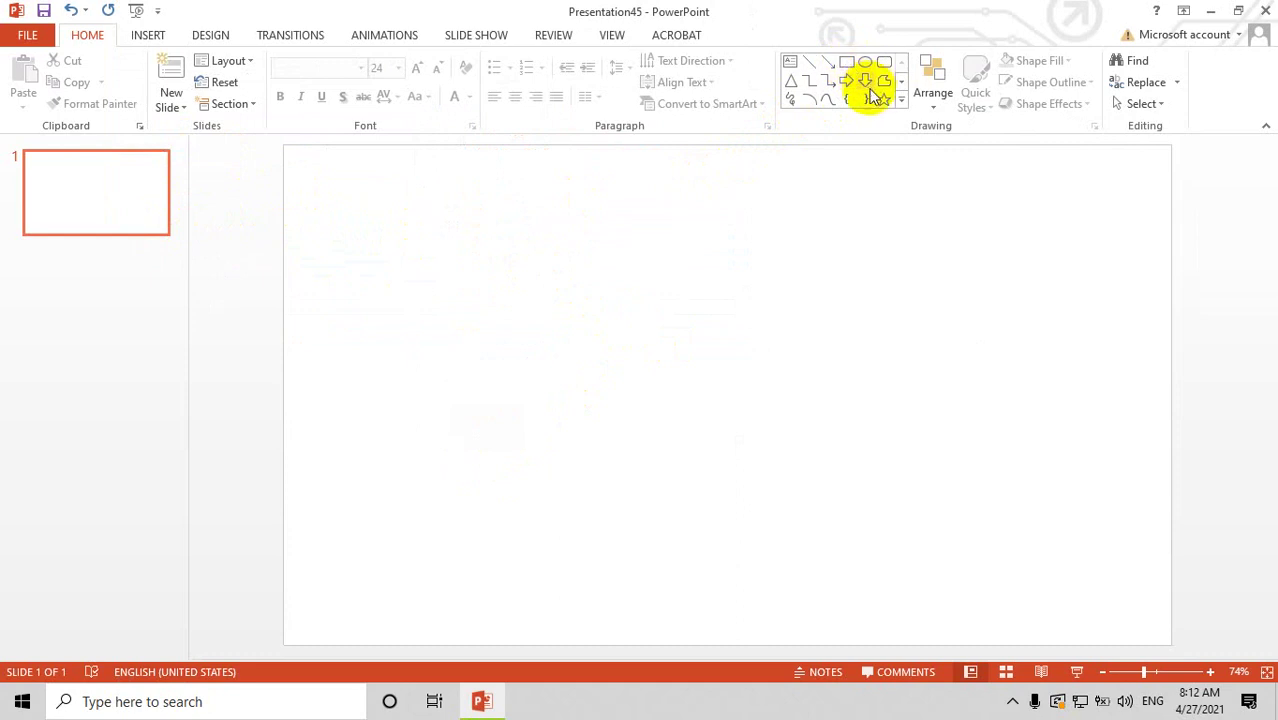
pyautogui.click(846, 64)
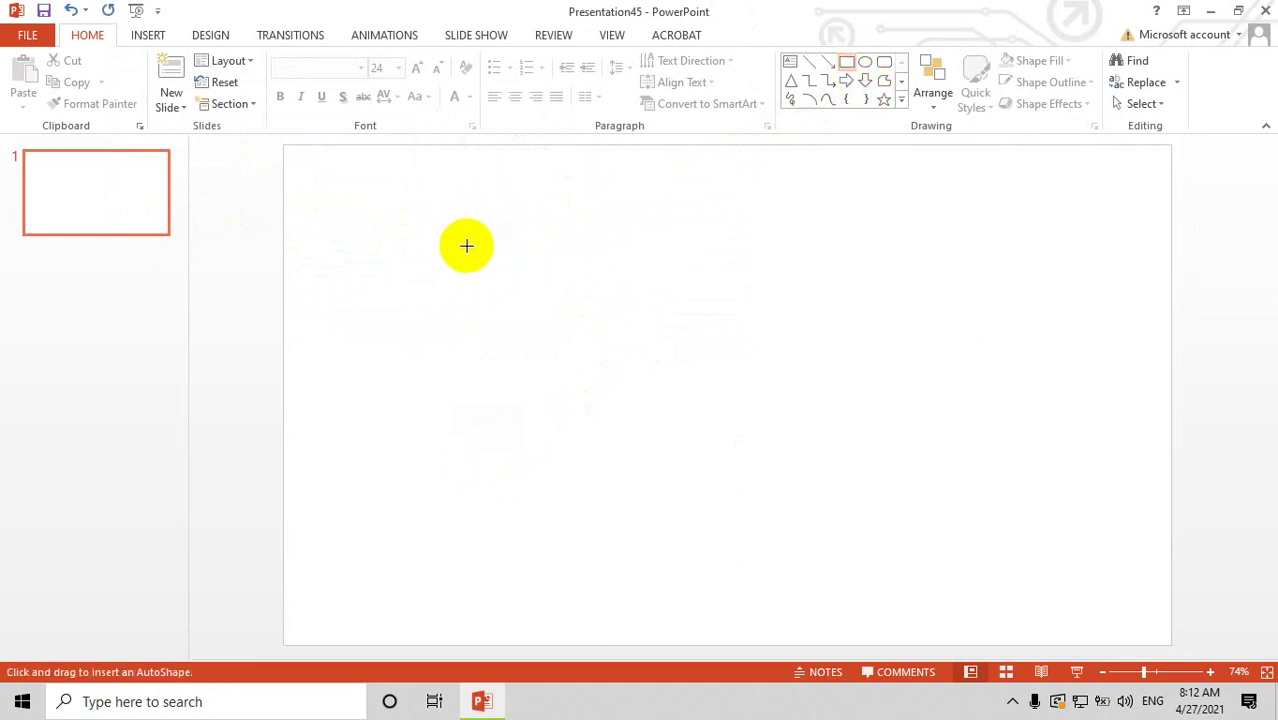
pyautogui.moveTo(453, 228); pyautogui.dragTo(891, 447)
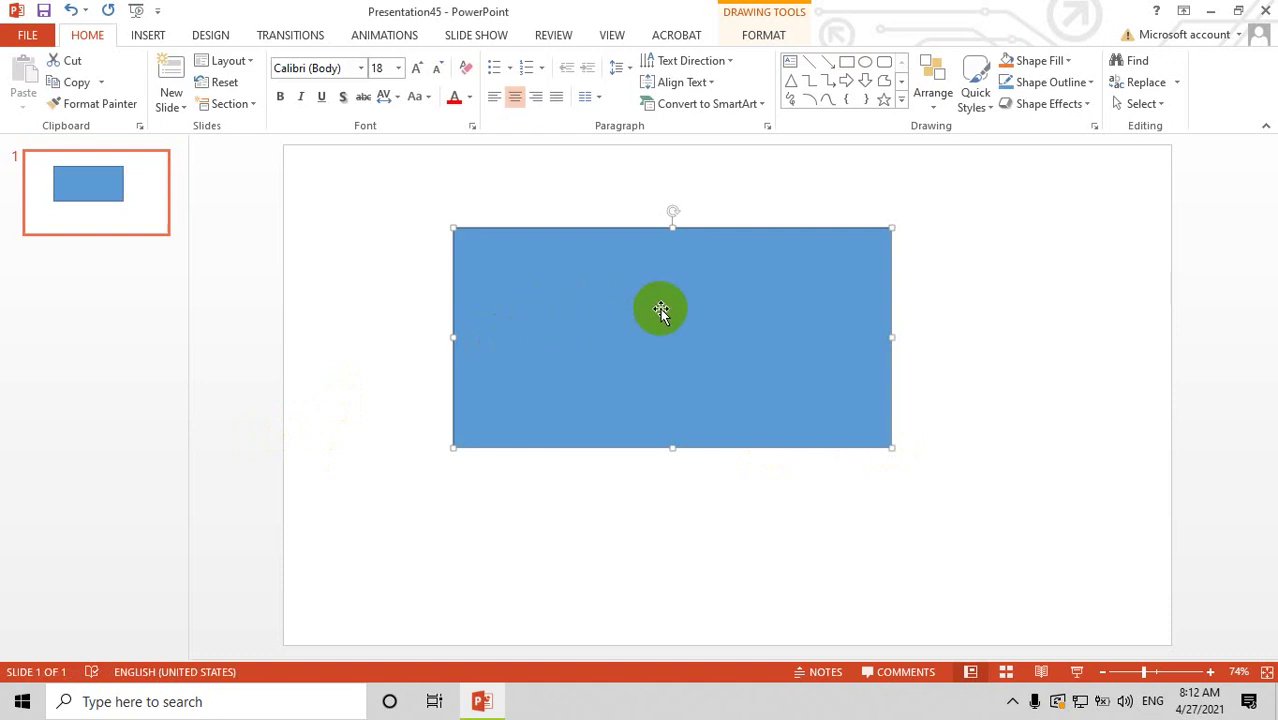
pyautogui.moveTo(659, 309)
pyautogui.mouseDown()
pyautogui.moveTo(644, 296)
pyautogui.moveTo(677, 292)
pyautogui.mouseUp()
# - Type the caption CHÈN THÊM VĂN BẢN inside the rectangle using Edit Text
pyautogui.rightClick(684, 287)
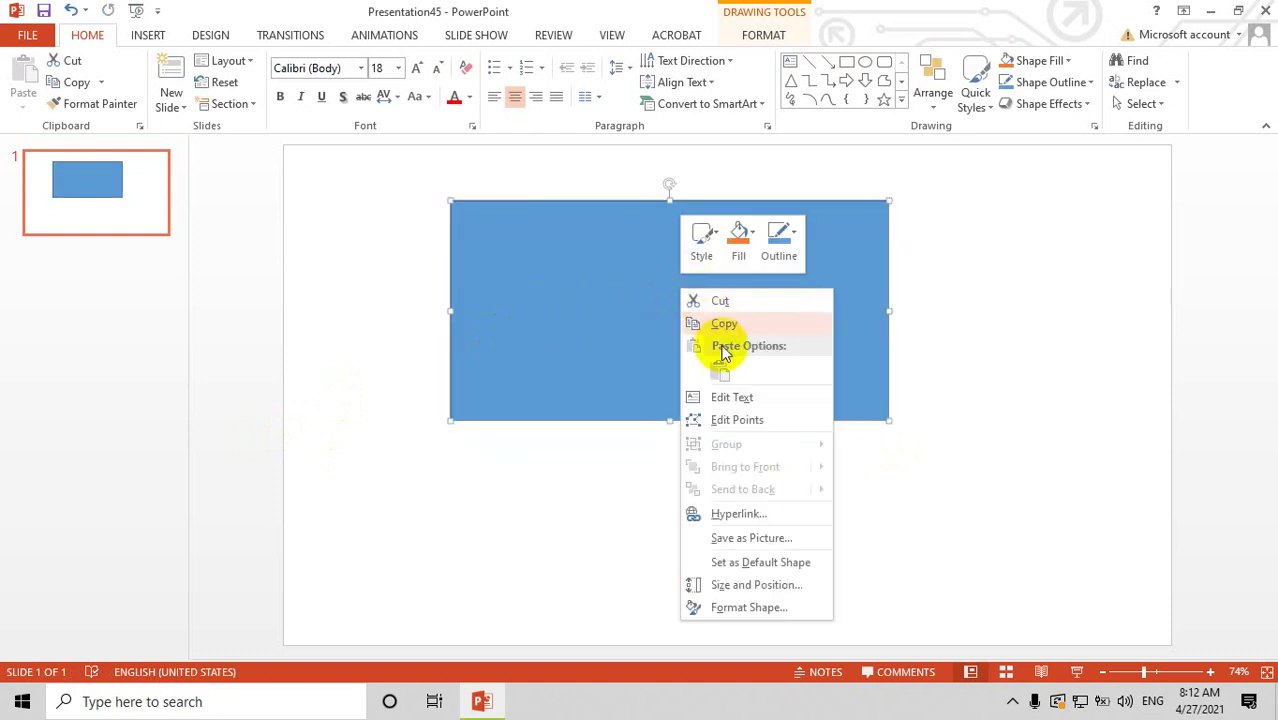
pyautogui.click(726, 398)
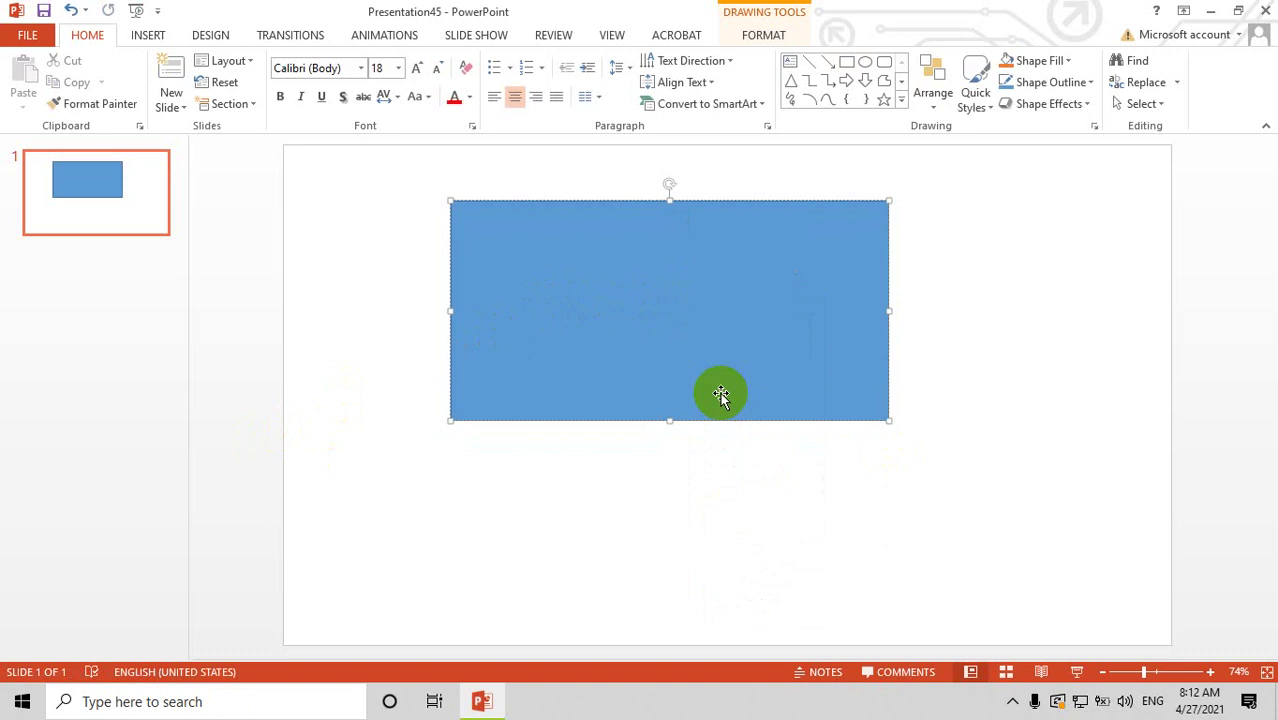
pyautogui.rightClick(810, 340)
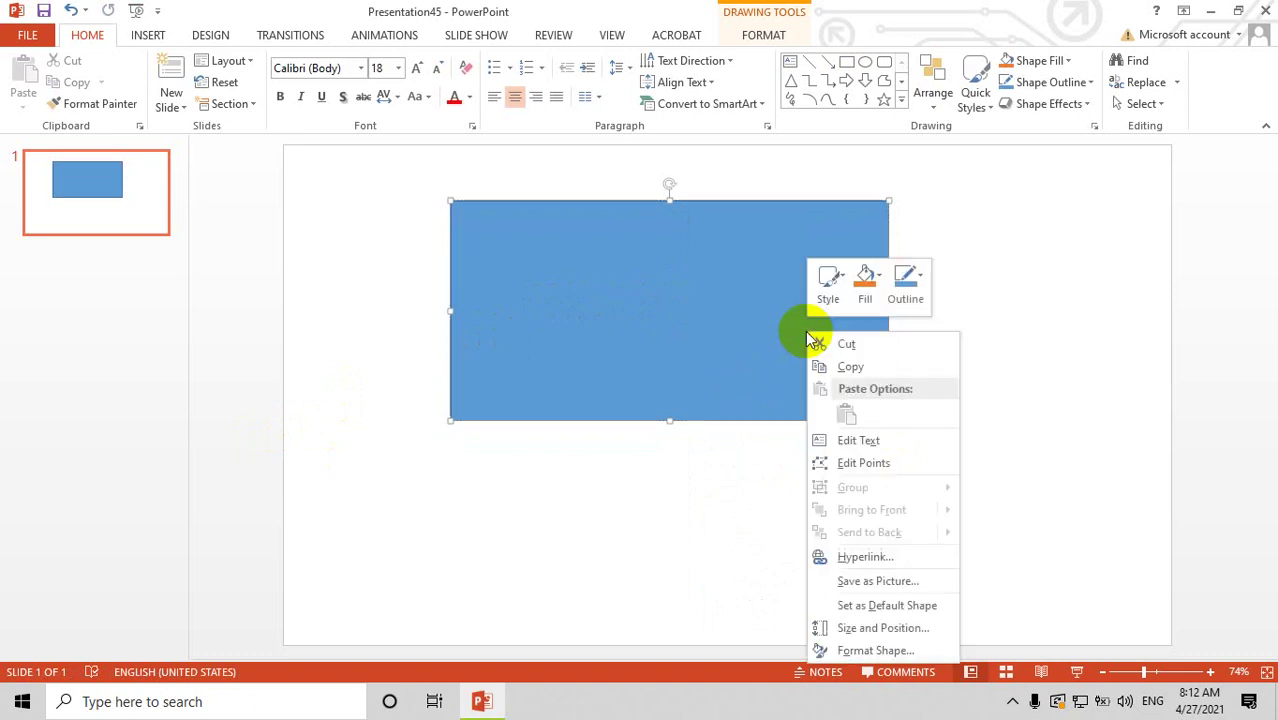
pyautogui.click(853, 443)
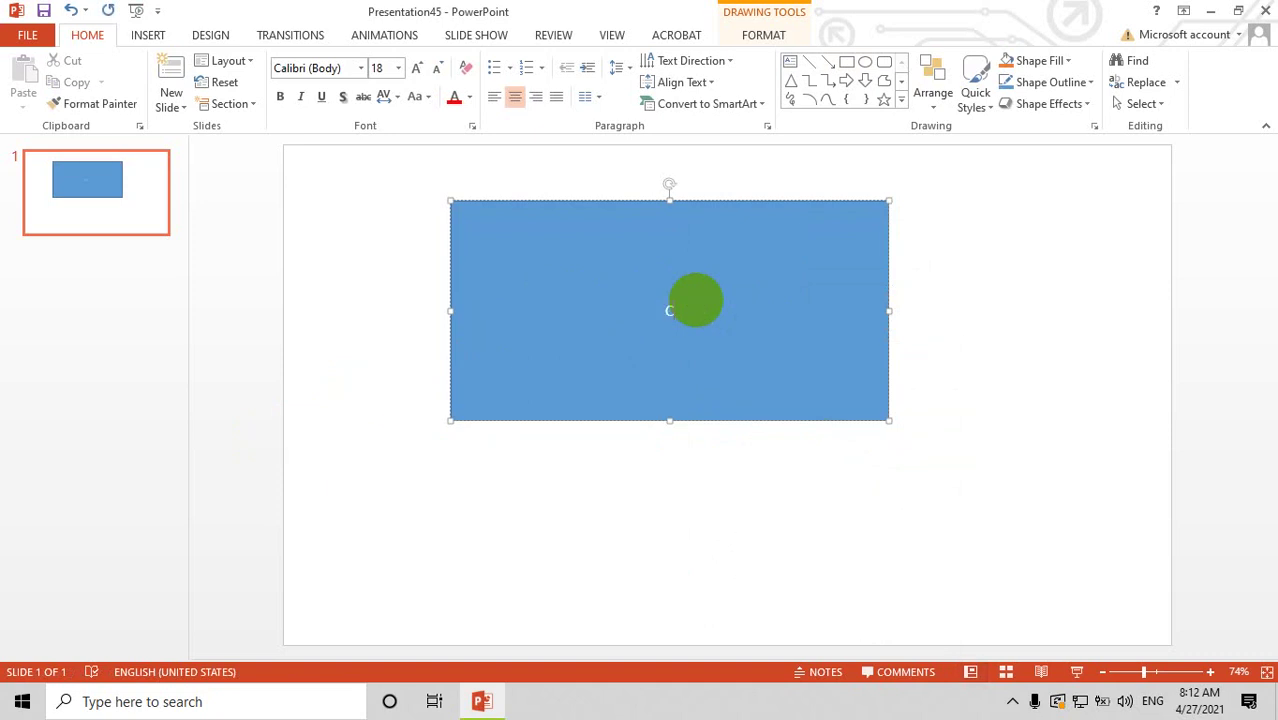
pyautogui.write('CHEN')
pyautogui.write('em vawn')
pyautogui.write('ban')
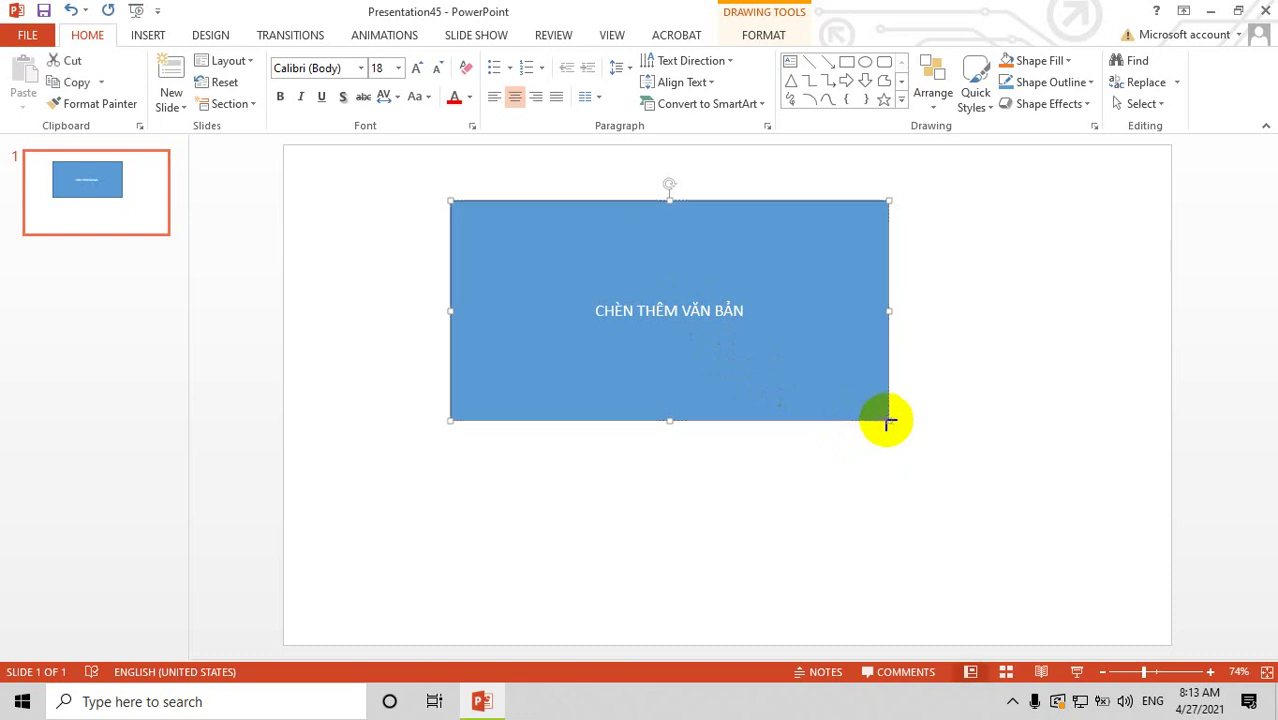
# - Shrink the rectangle and give it a beige papyrus texture fill in Format Shape
pyautogui.moveTo(889, 420); pyautogui.dragTo(860, 375)
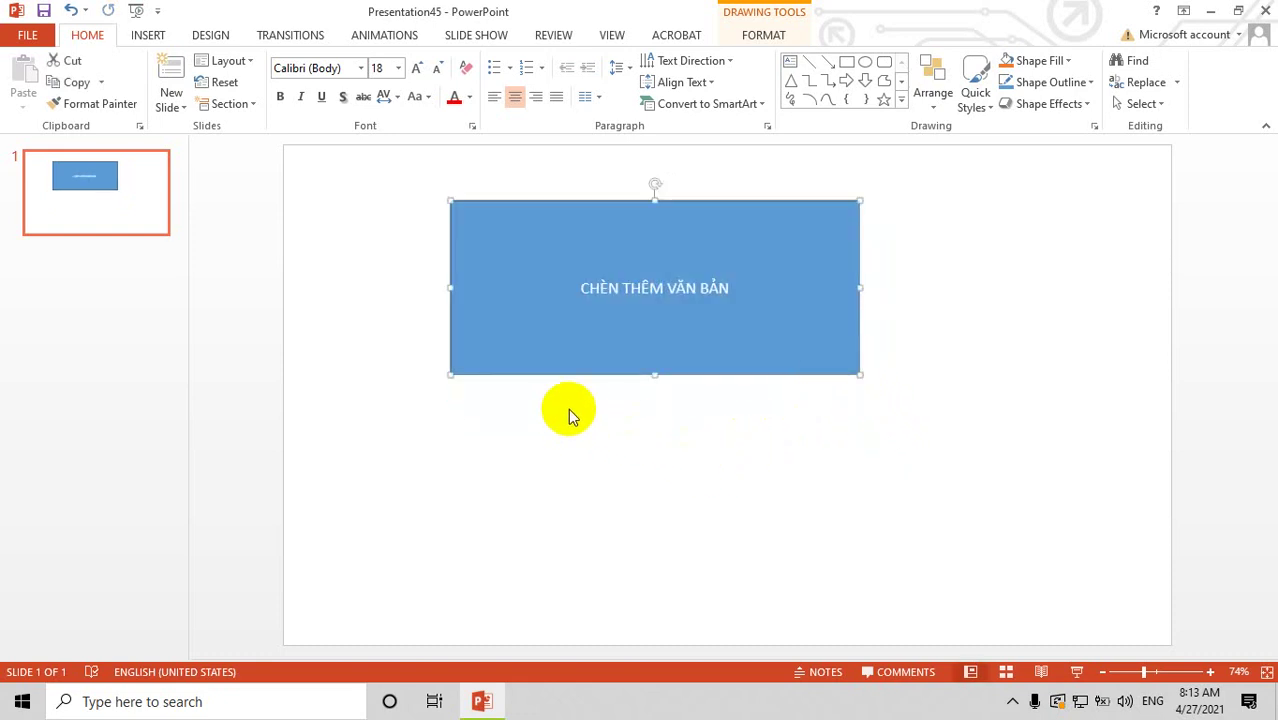
pyautogui.rightClick(509, 312)
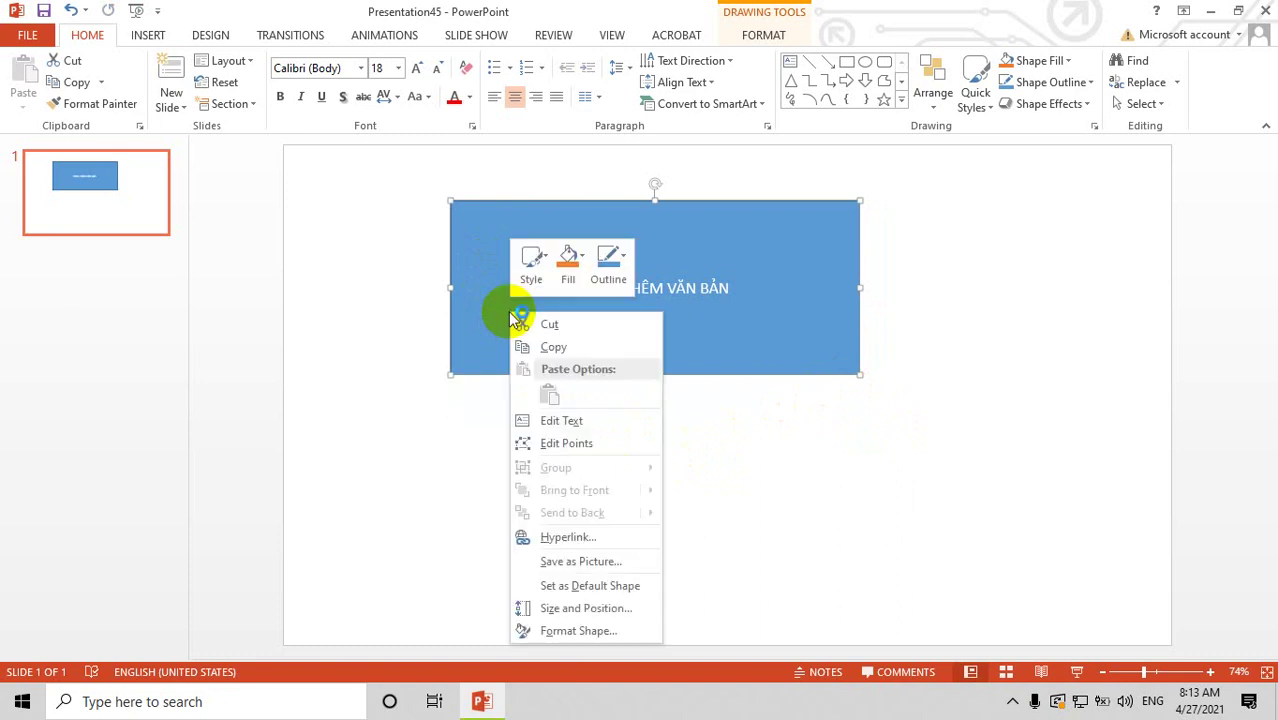
pyautogui.click(579, 632)
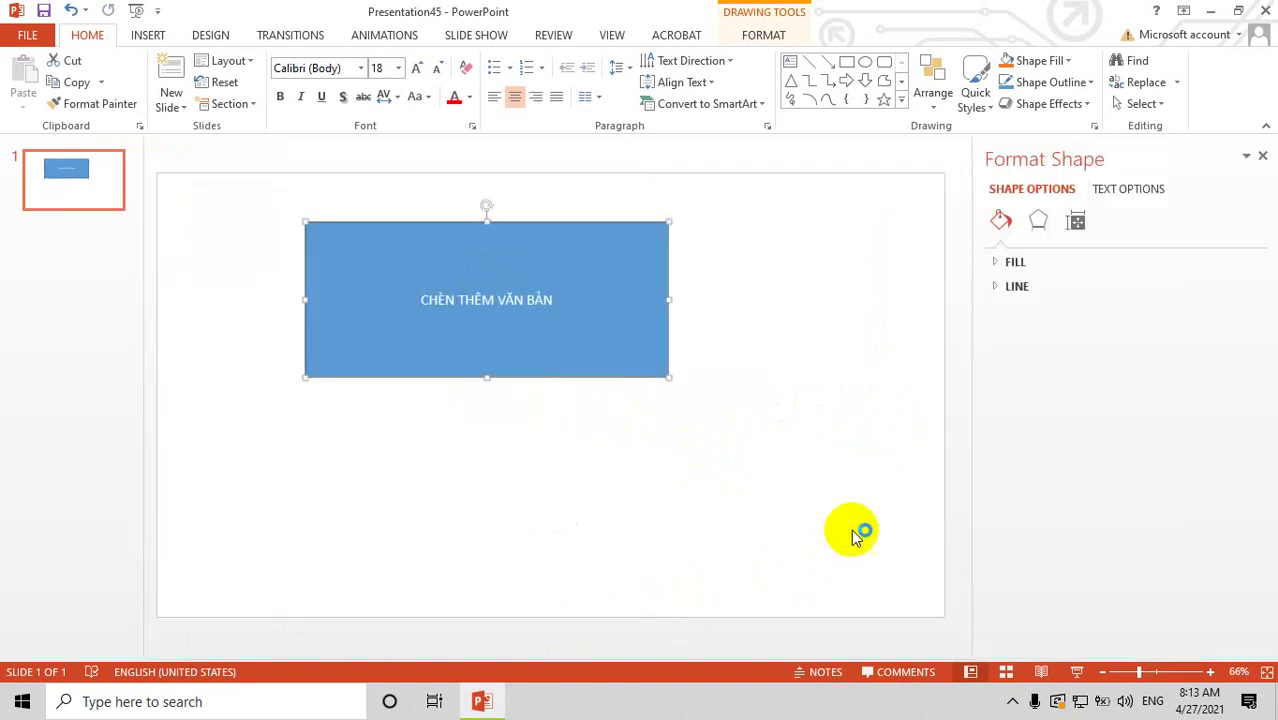
pyautogui.moveTo(975, 241); pyautogui.dragTo(948, 248)
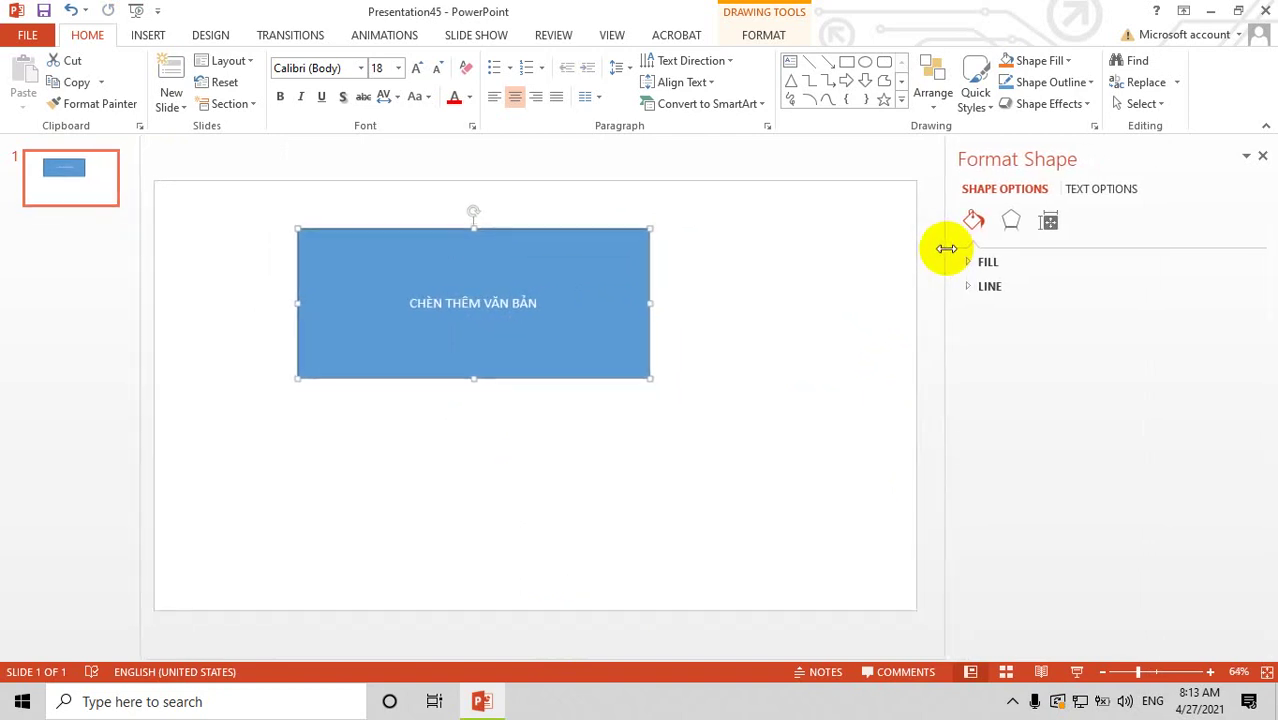
pyautogui.click(979, 262)
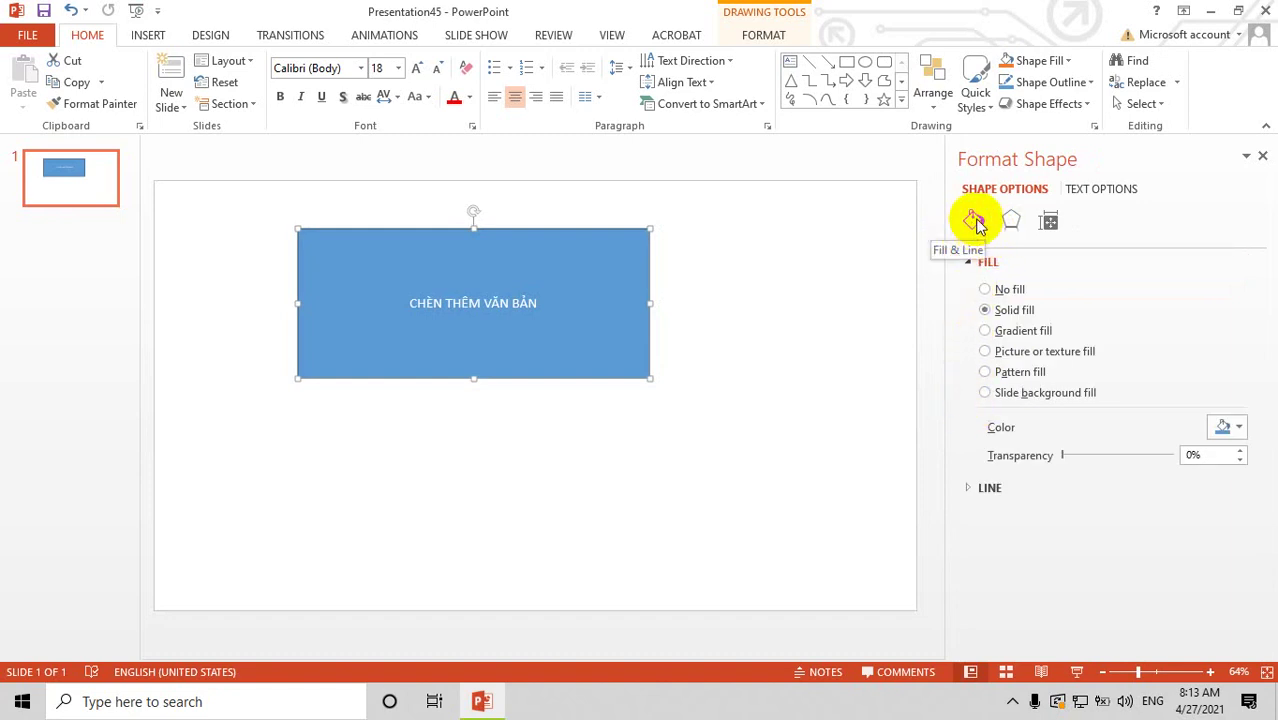
pyautogui.click(968, 490)
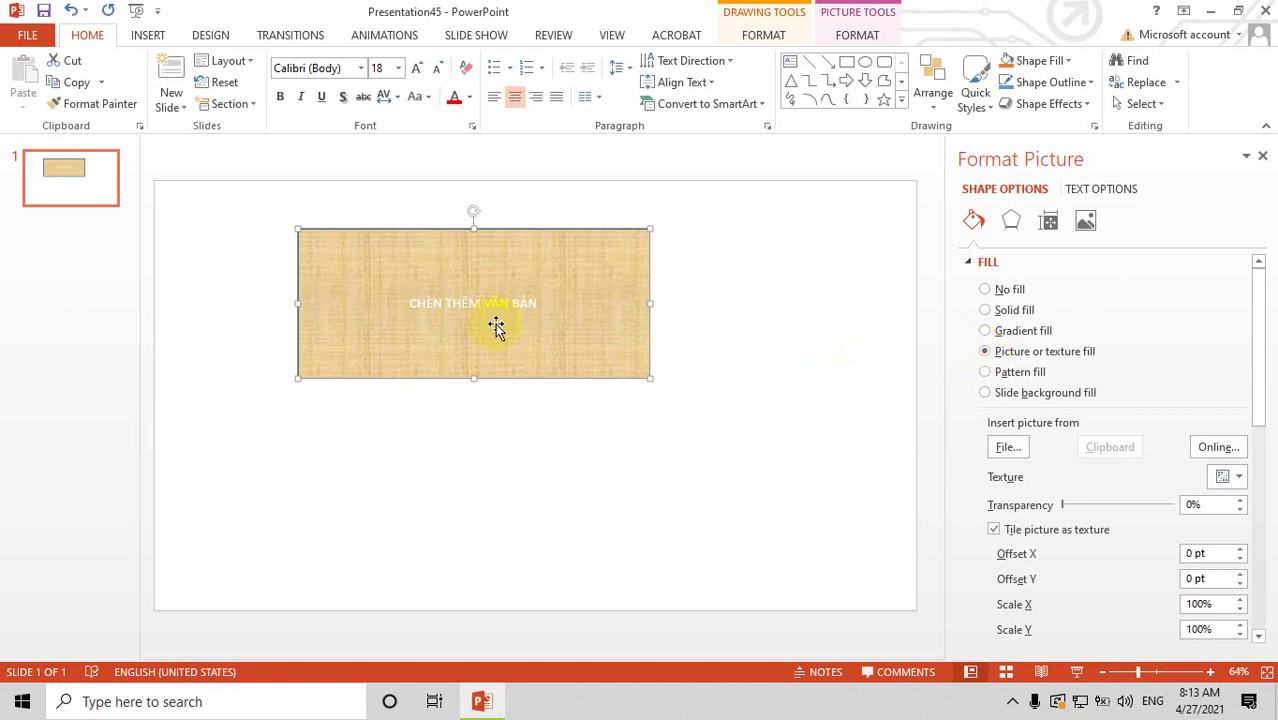
# - Fill the rectangle with the five-man group photo found by an online search for 'dantri'
pyautogui.click(1006, 449)
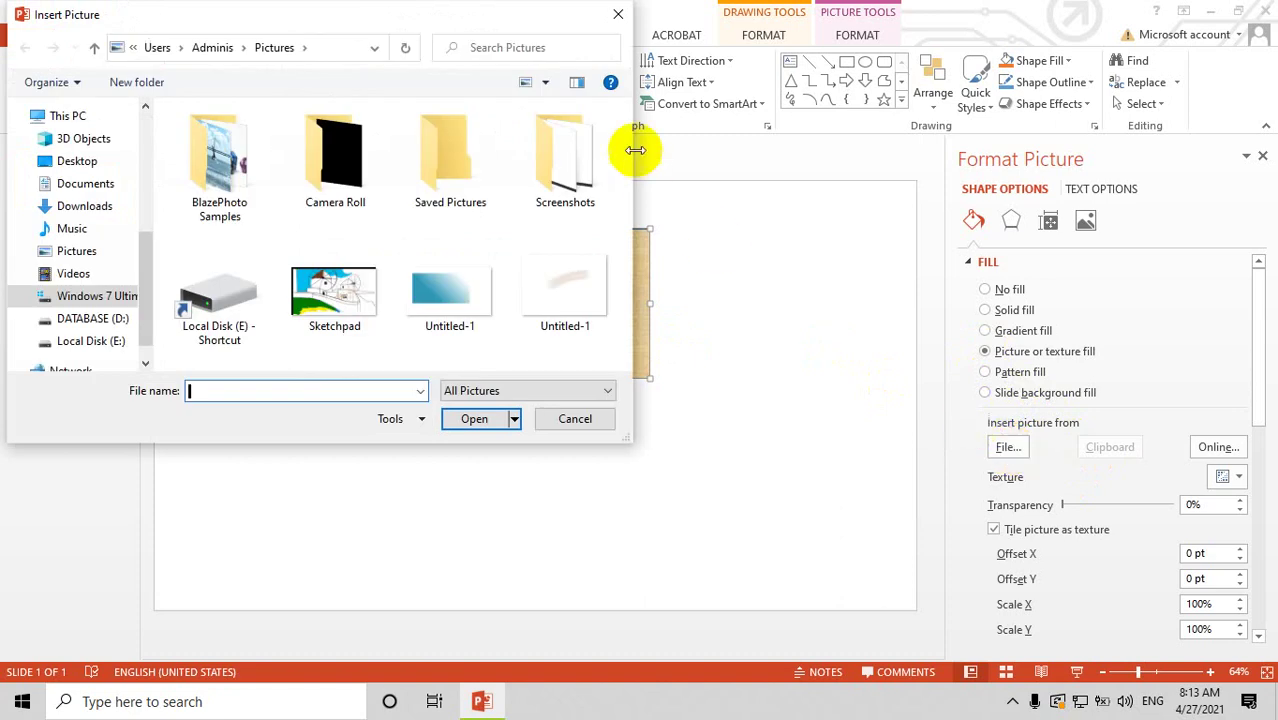
pyautogui.click(617, 14)
pyautogui.click(1210, 450)
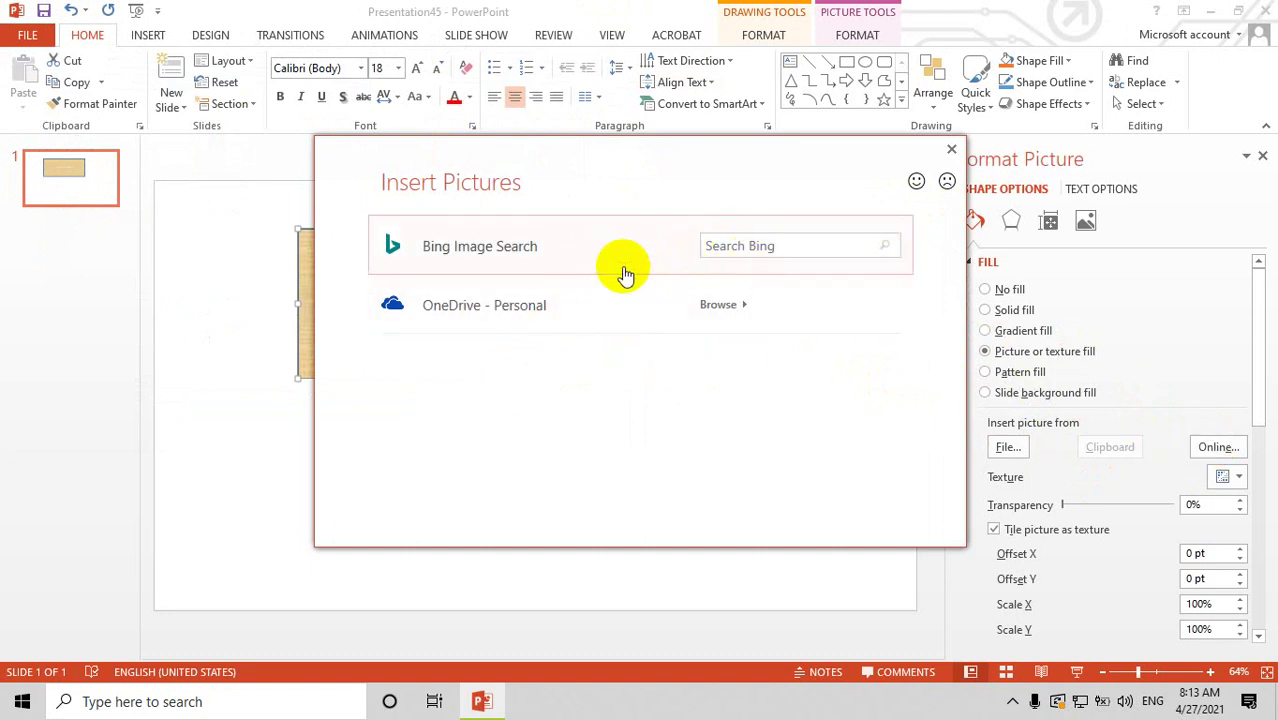
pyautogui.click(778, 242)
pyautogui.write('dantri')
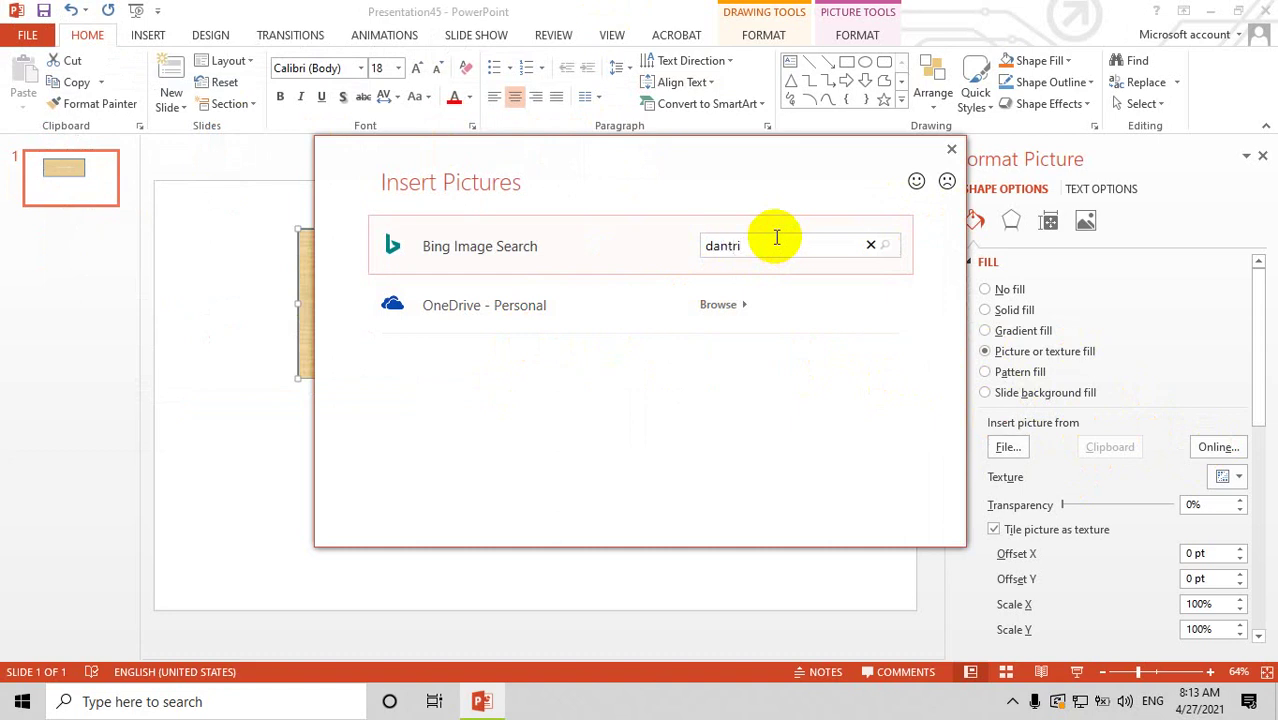
pyautogui.press('Return')
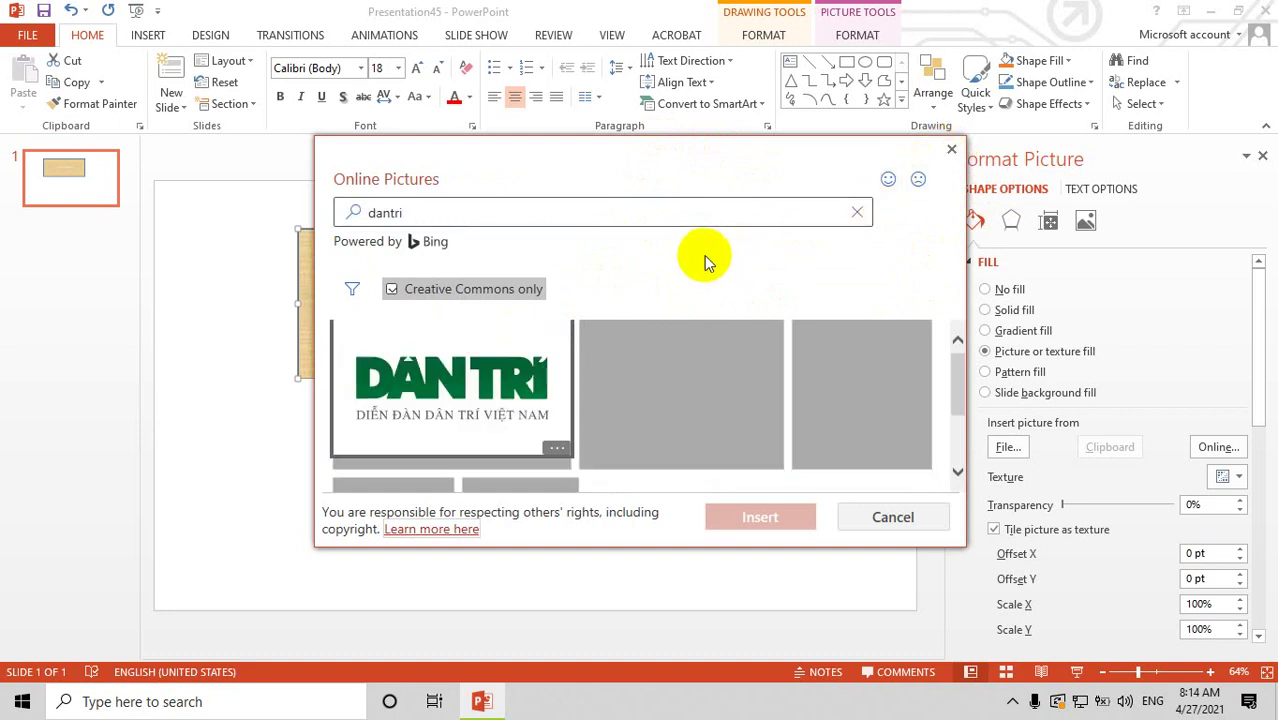
pyautogui.click(655, 395)
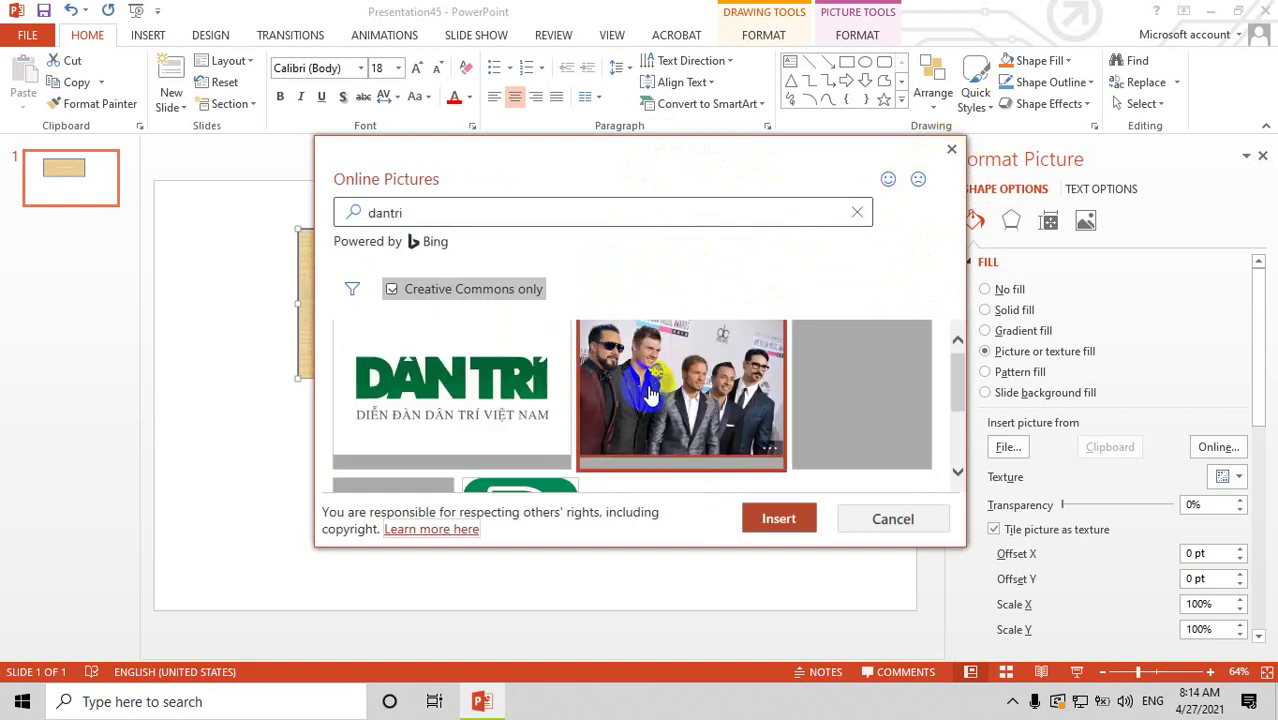
pyautogui.click(767, 526)
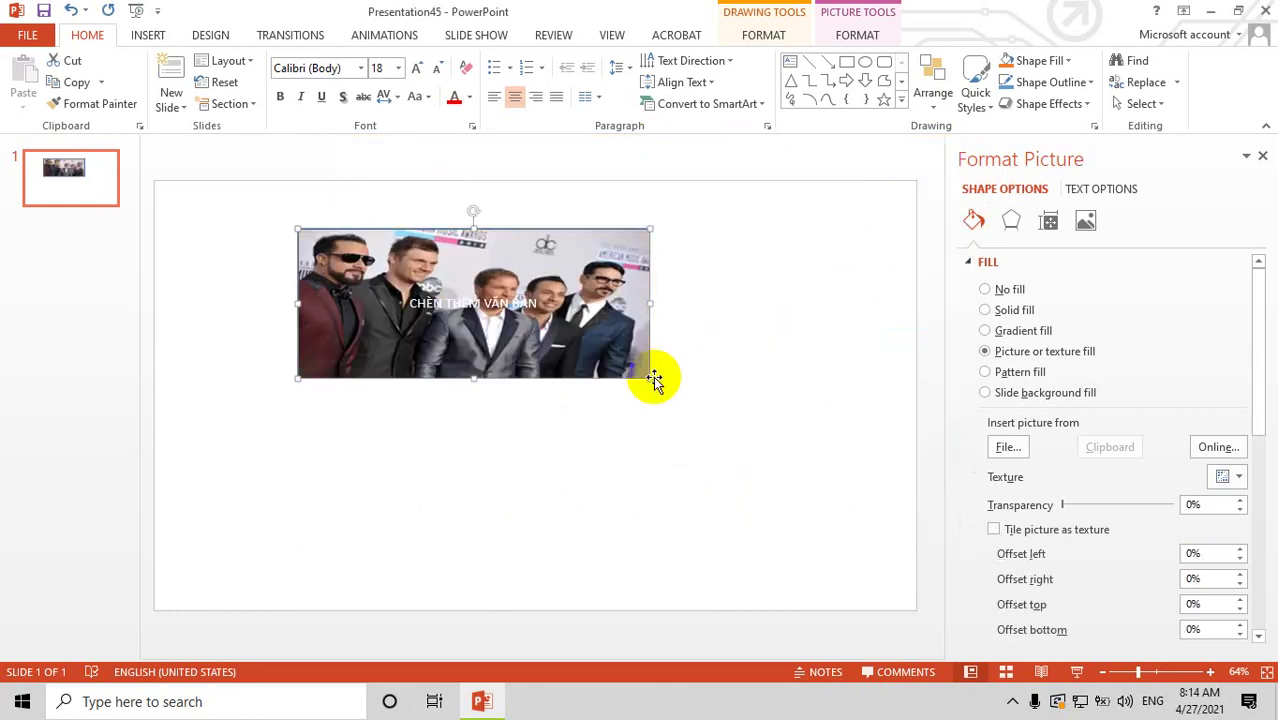
# - Enlarge the picture-filled rectangle down and right, then move it up and left
pyautogui.moveTo(637, 395); pyautogui.dragTo(681, 482)
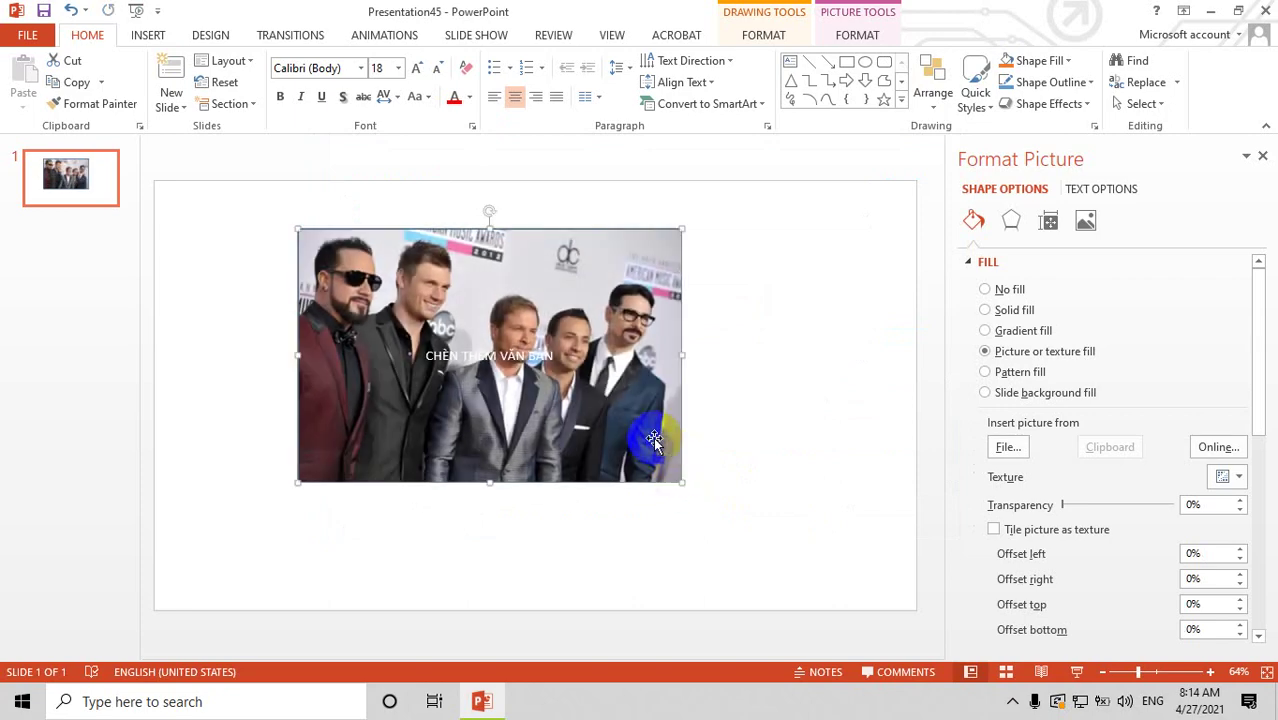
pyautogui.moveTo(650, 442); pyautogui.dragTo(545, 396)
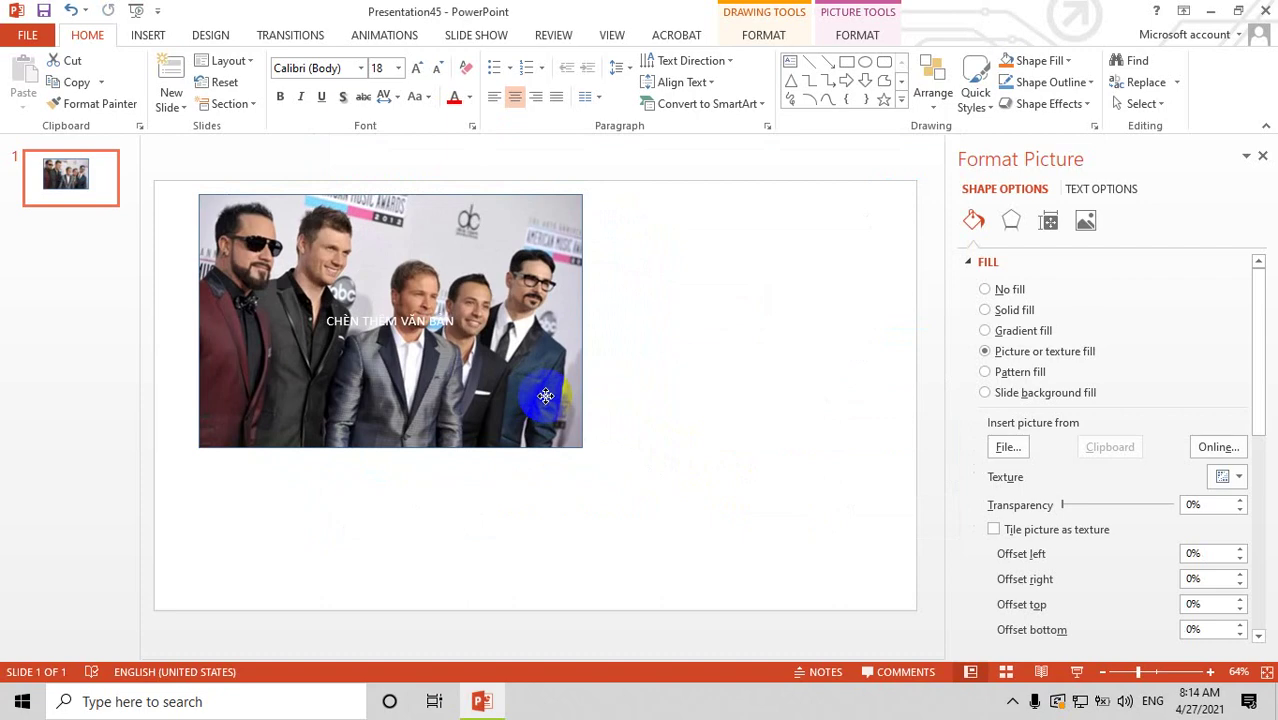
pyautogui.moveTo(545, 396); pyautogui.dragTo(545, 396)
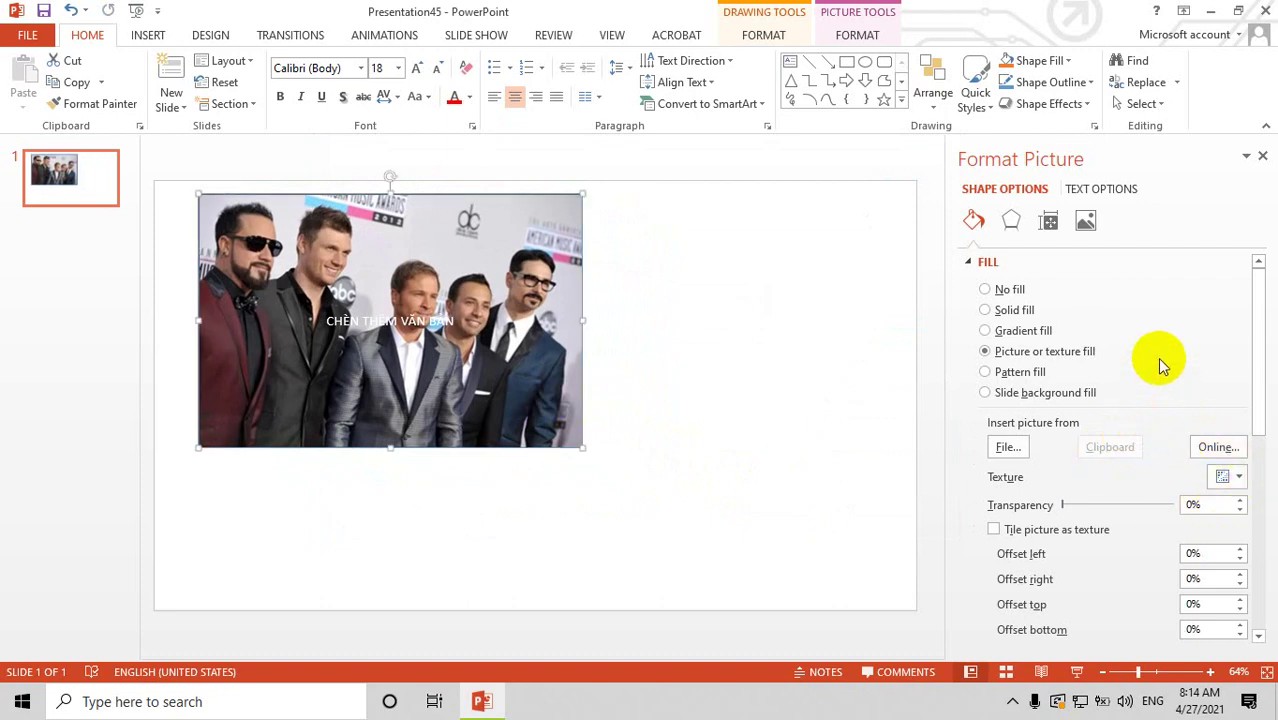
# - Set the rectangle's Fill option to Picture or texture fill in the Format pane
pyautogui.click(986, 393)
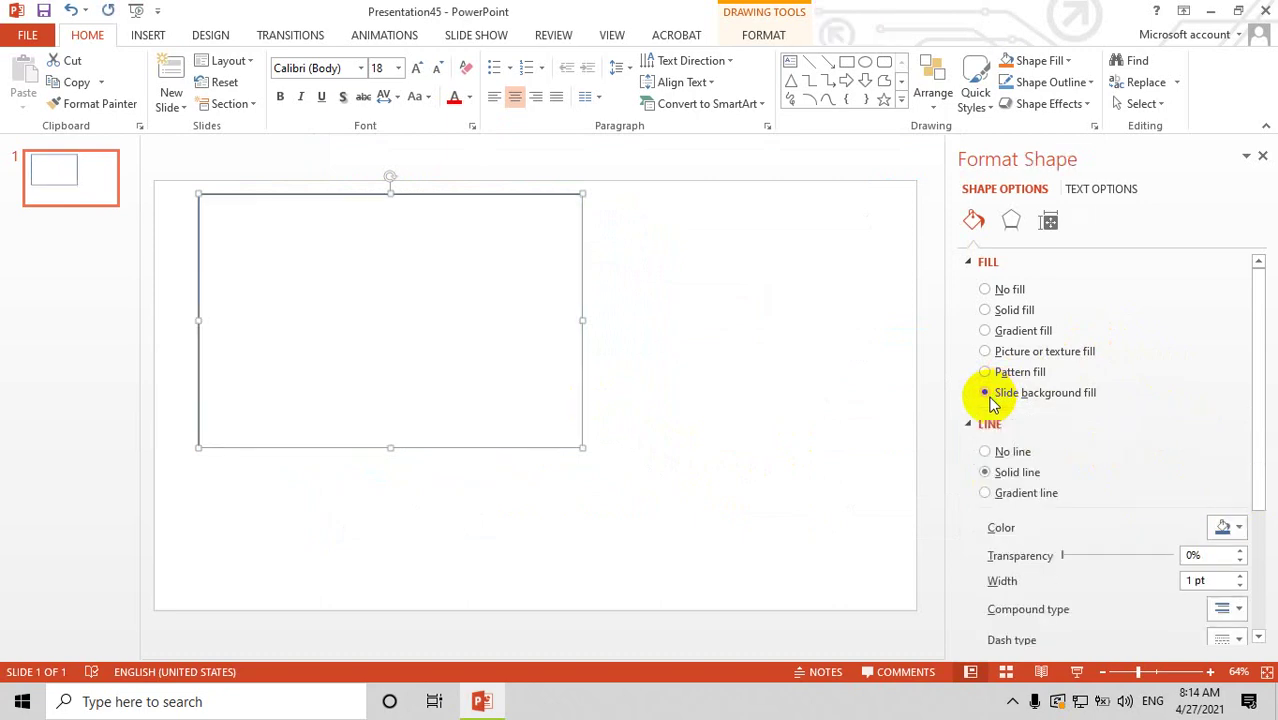
pyautogui.scroll(-1, 1070, 499)
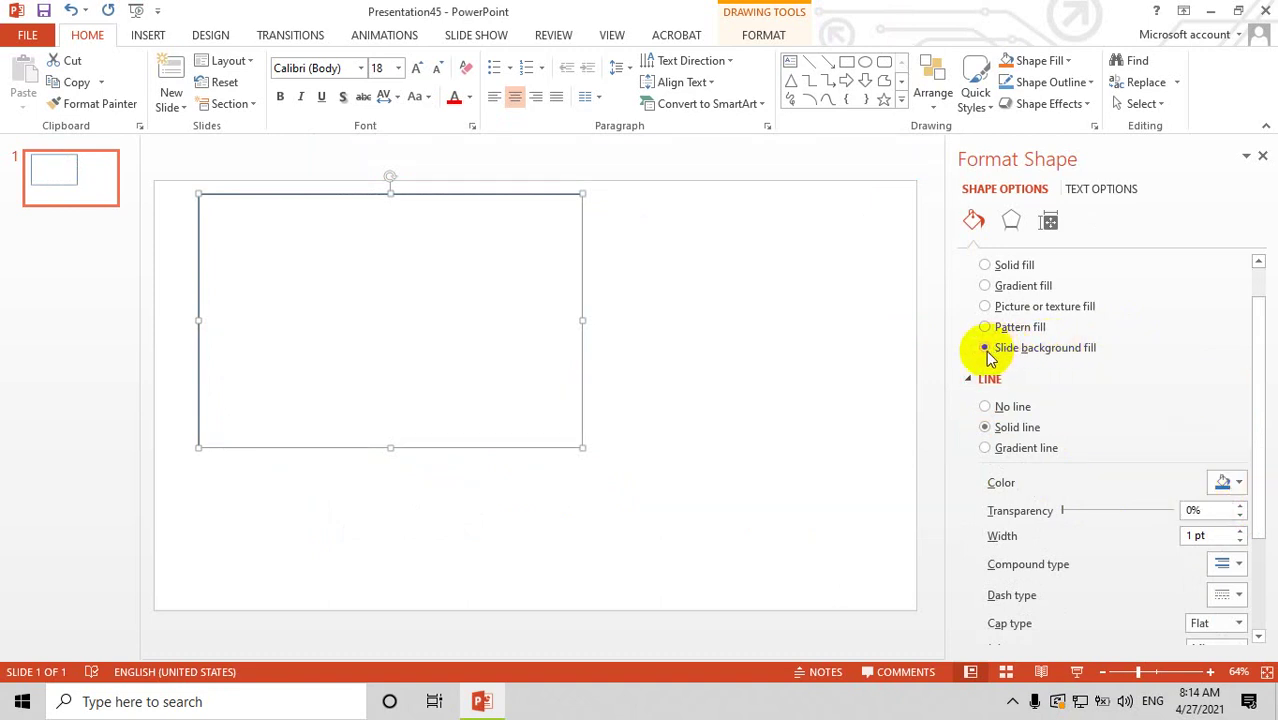
pyautogui.scroll(-3, 1093, 422)
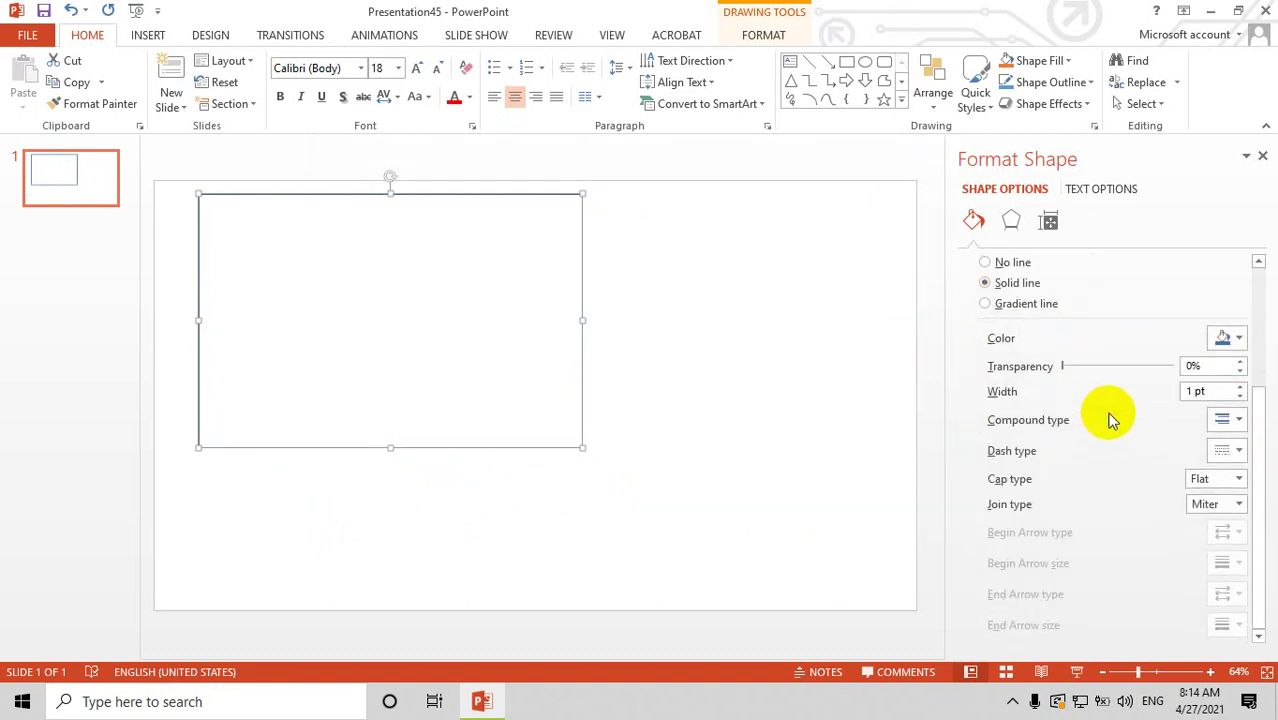
pyautogui.scroll(1, 1110, 420)
pyautogui.scroll(2, 1040, 362)
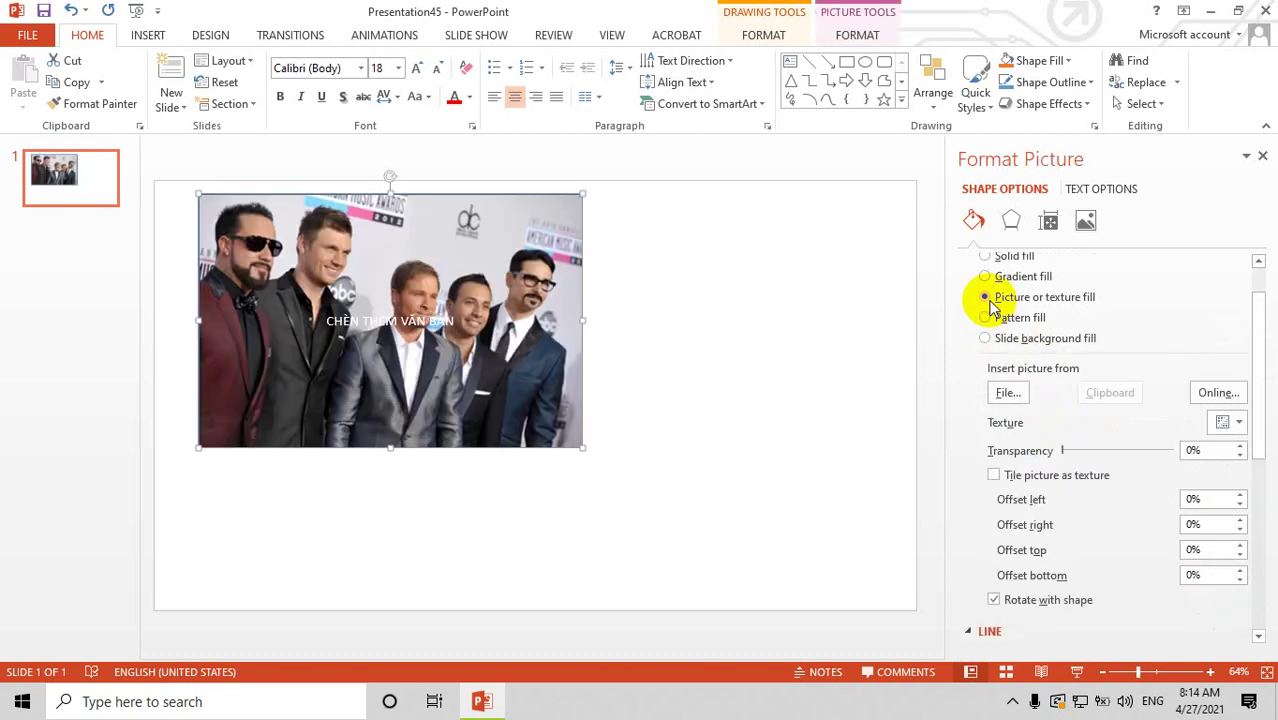
# - Replace the rectangle's photo fill with the Sketchpad windmill image from the Pictures folder
pyautogui.click(1007, 392)
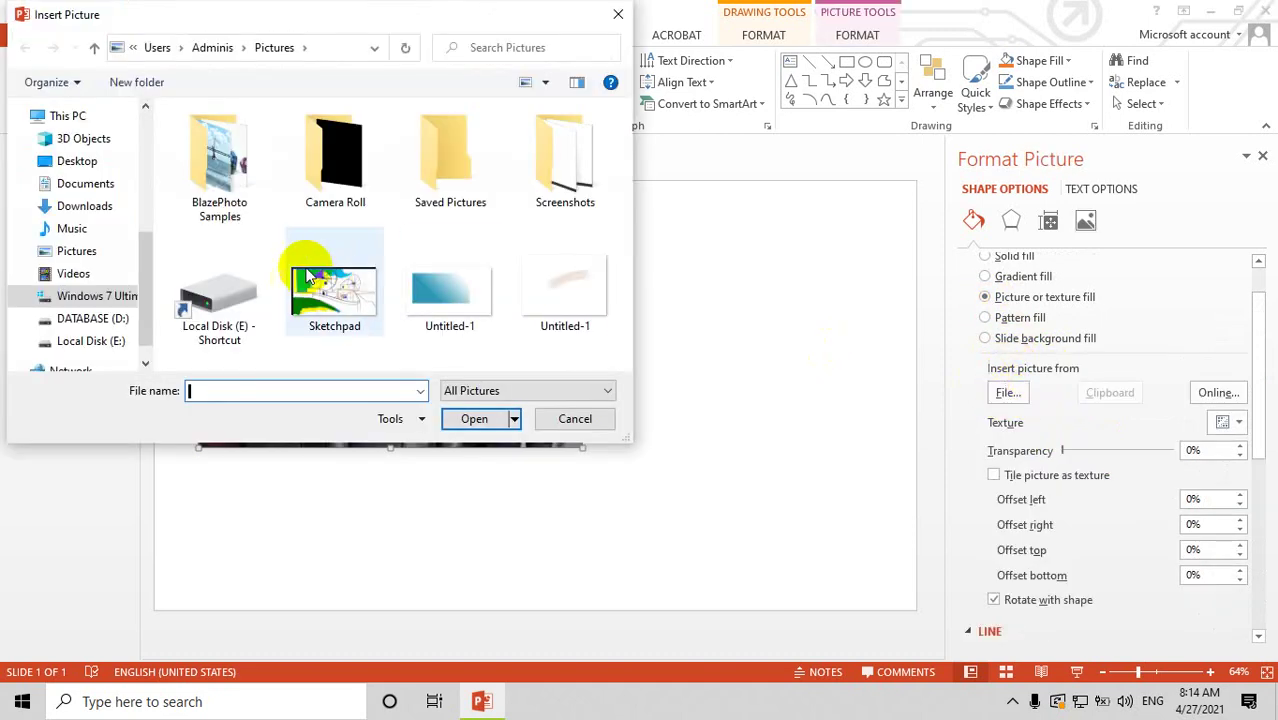
pyautogui.doubleClick(338, 312)
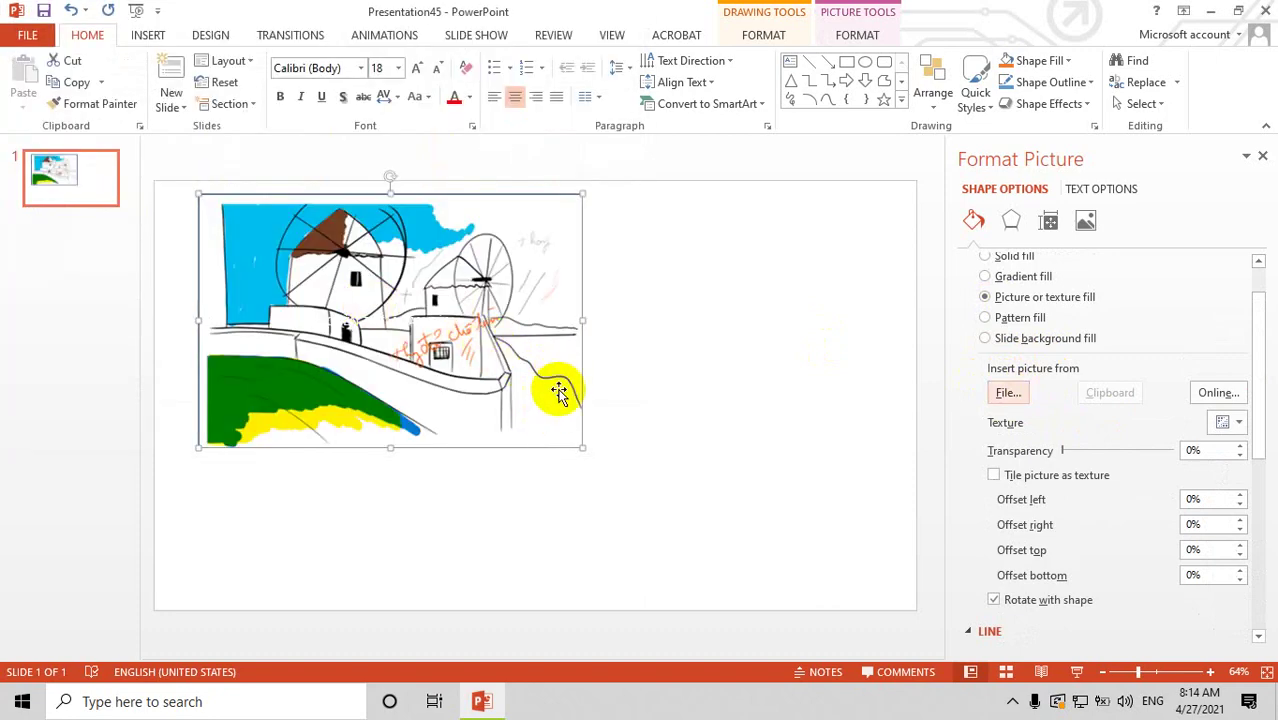
pyautogui.scroll(-3, 1187, 465)
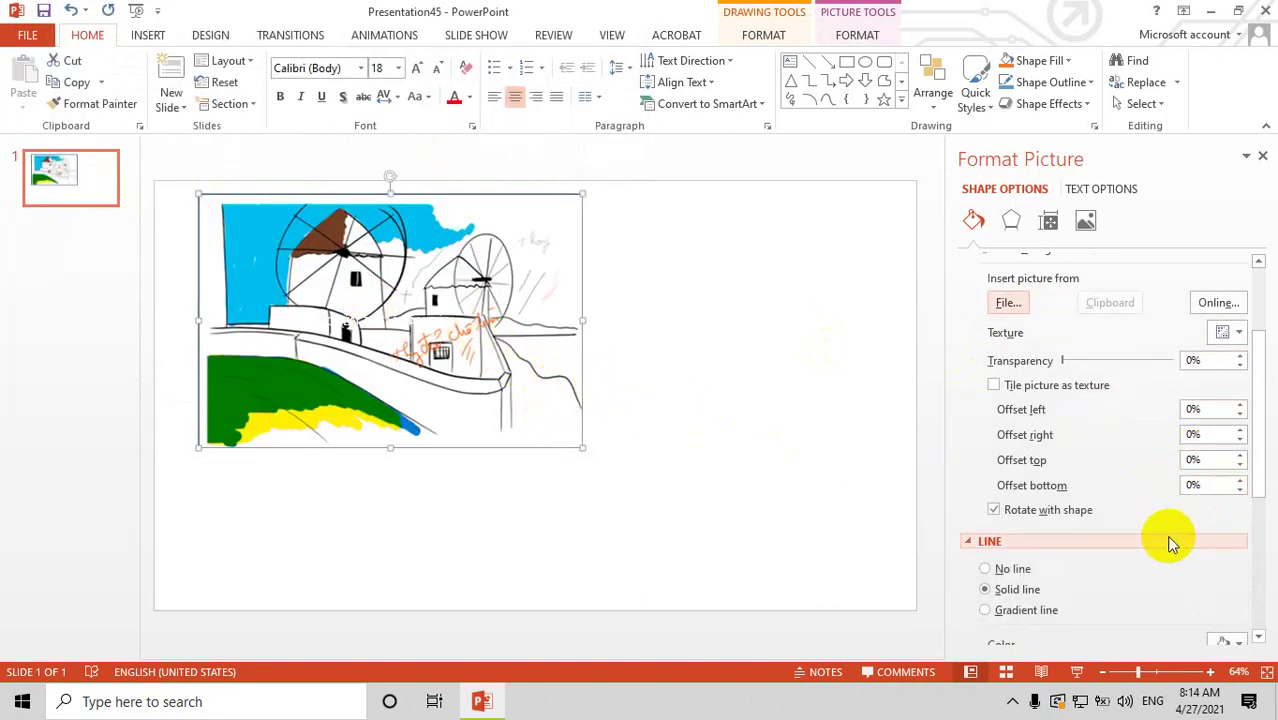
pyautogui.scroll(-3, 1065, 578)
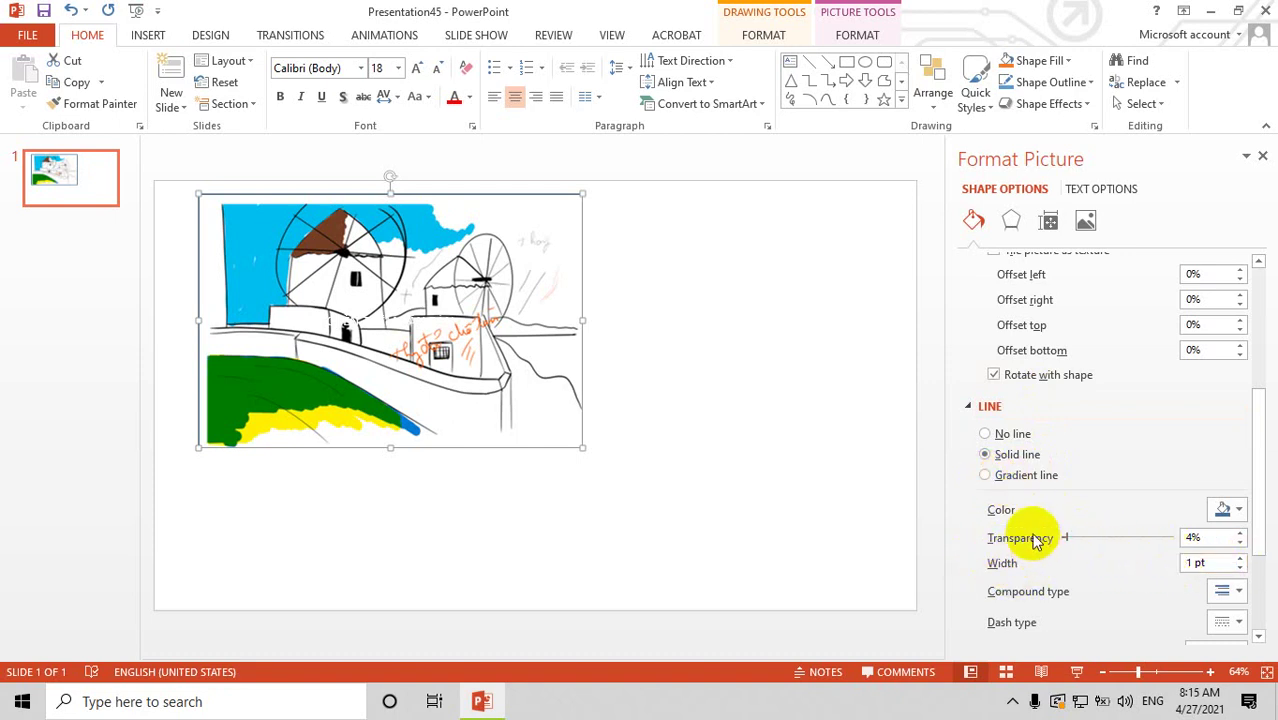
# - Thicken the picture's border by stepping up its line width with the spinner
pyautogui.click(1240, 559)
pyautogui.click(1240, 559)
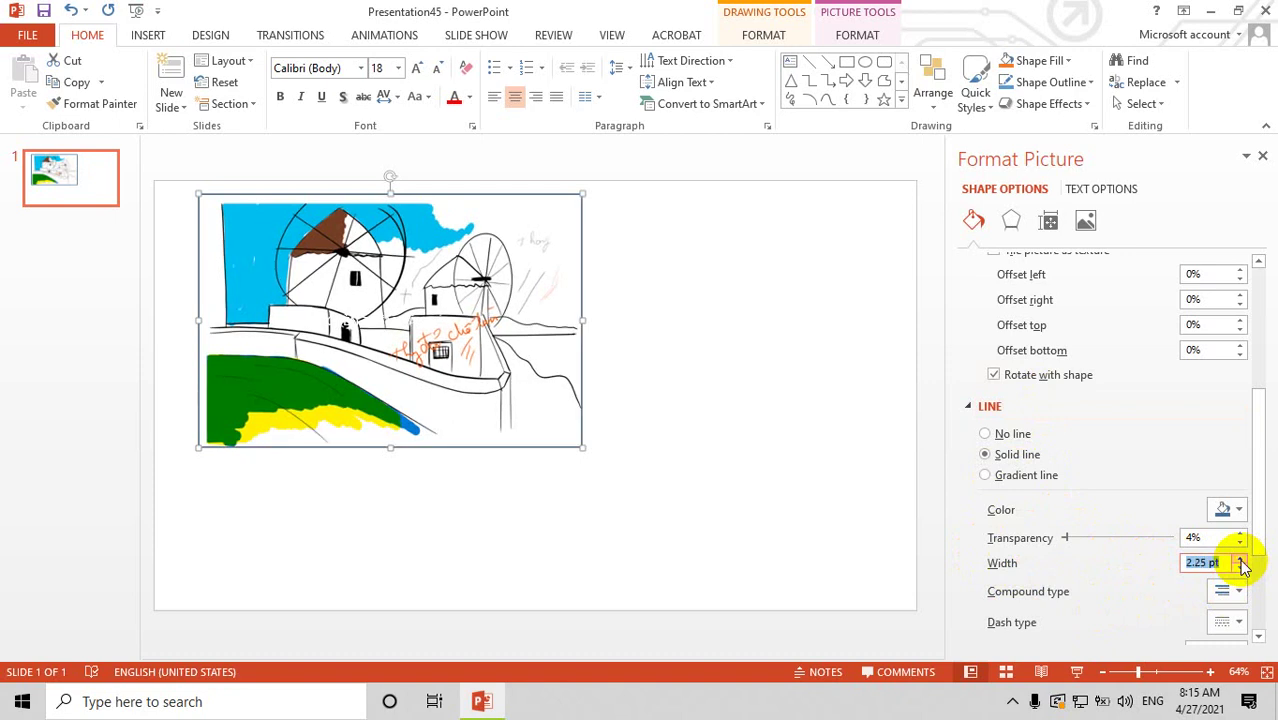
pyautogui.click(1240, 559)
pyautogui.click(1240, 560)
pyautogui.click(1240, 560)
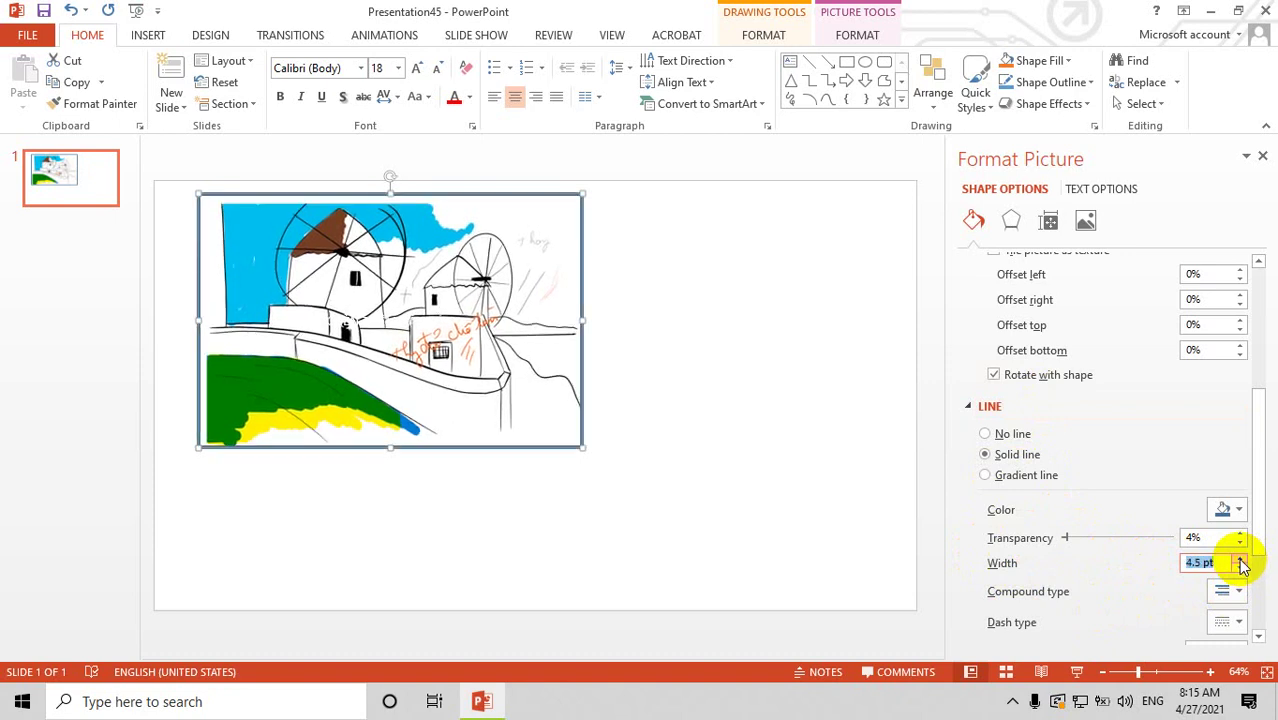
pyautogui.click(1240, 560)
pyautogui.click(1240, 560)
pyautogui.click(1240, 559)
pyautogui.click(1240, 559)
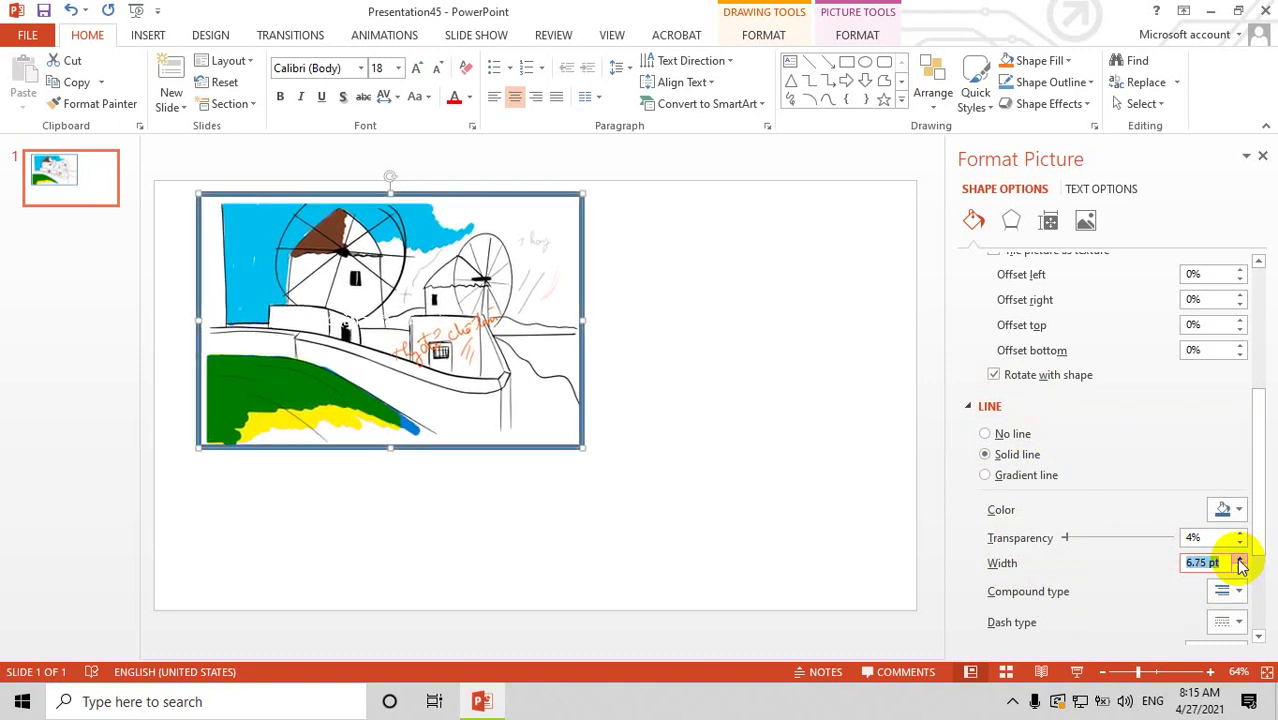
pyautogui.click(1240, 560)
pyautogui.click(1240, 560)
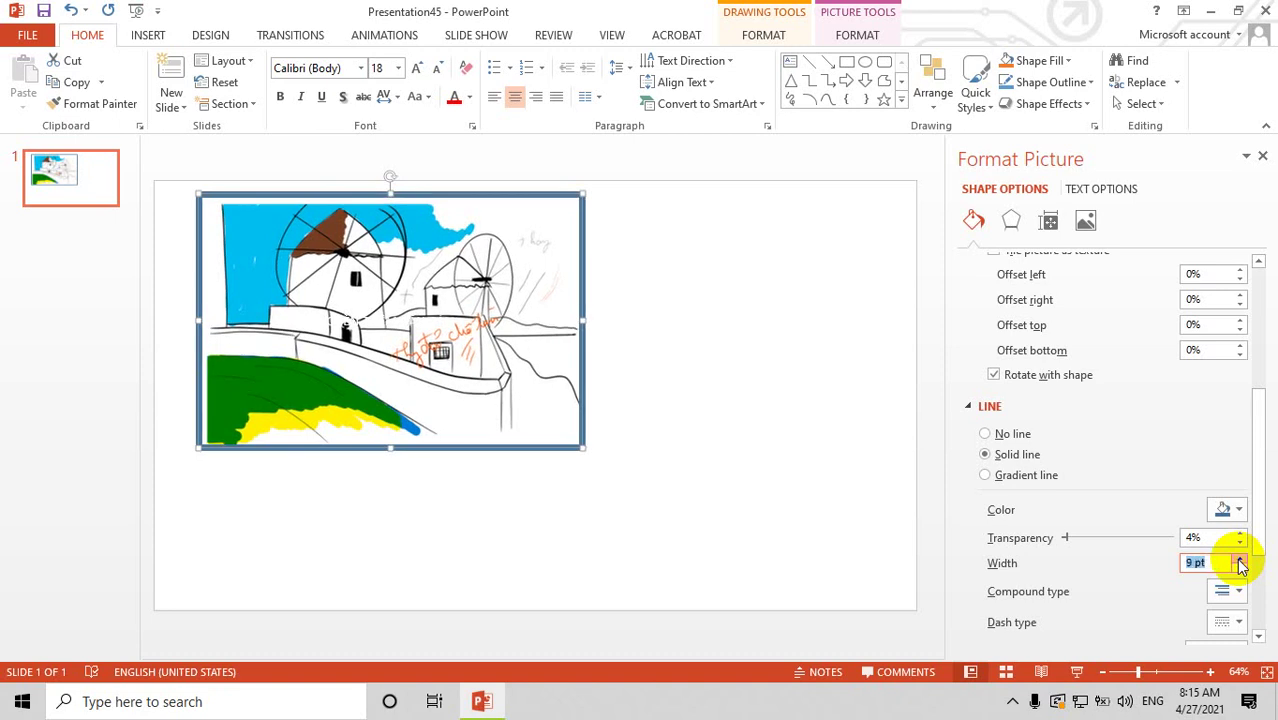
pyautogui.click(1240, 560)
pyautogui.click(1240, 560)
pyautogui.click(1240, 560)
pyautogui.scroll(-1, 1127, 499)
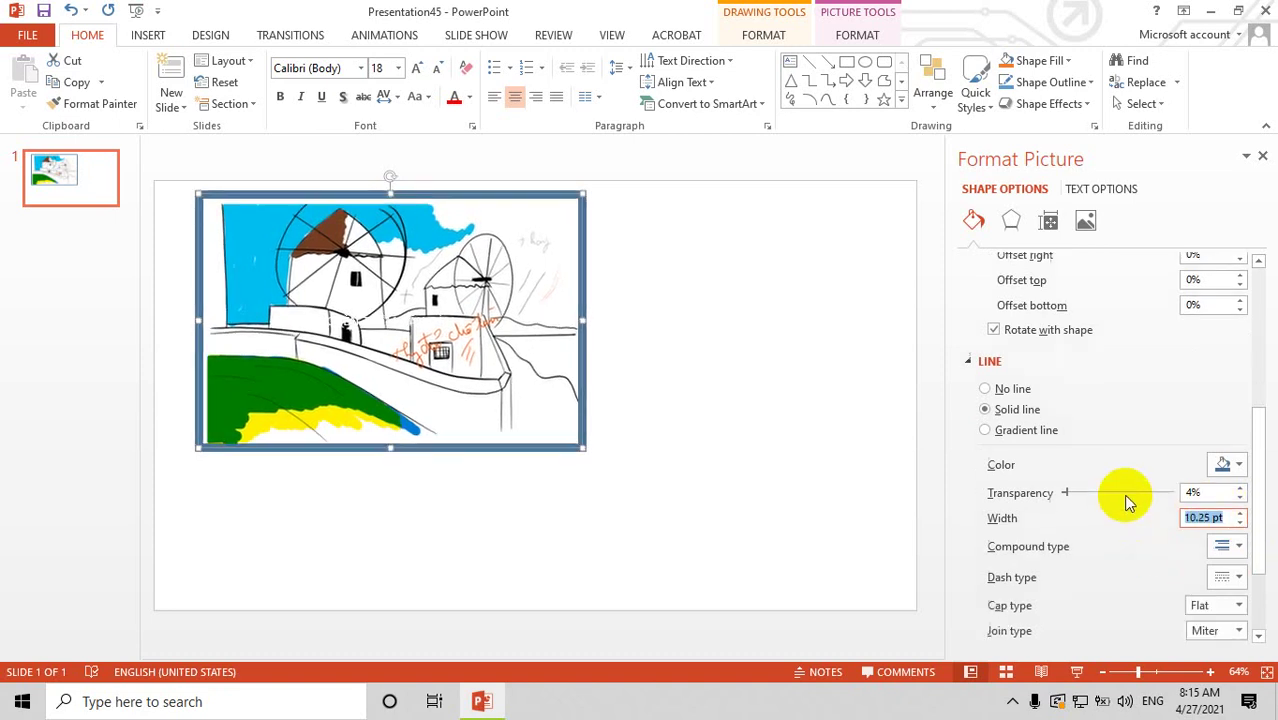
pyautogui.scroll(-2, 1113, 593)
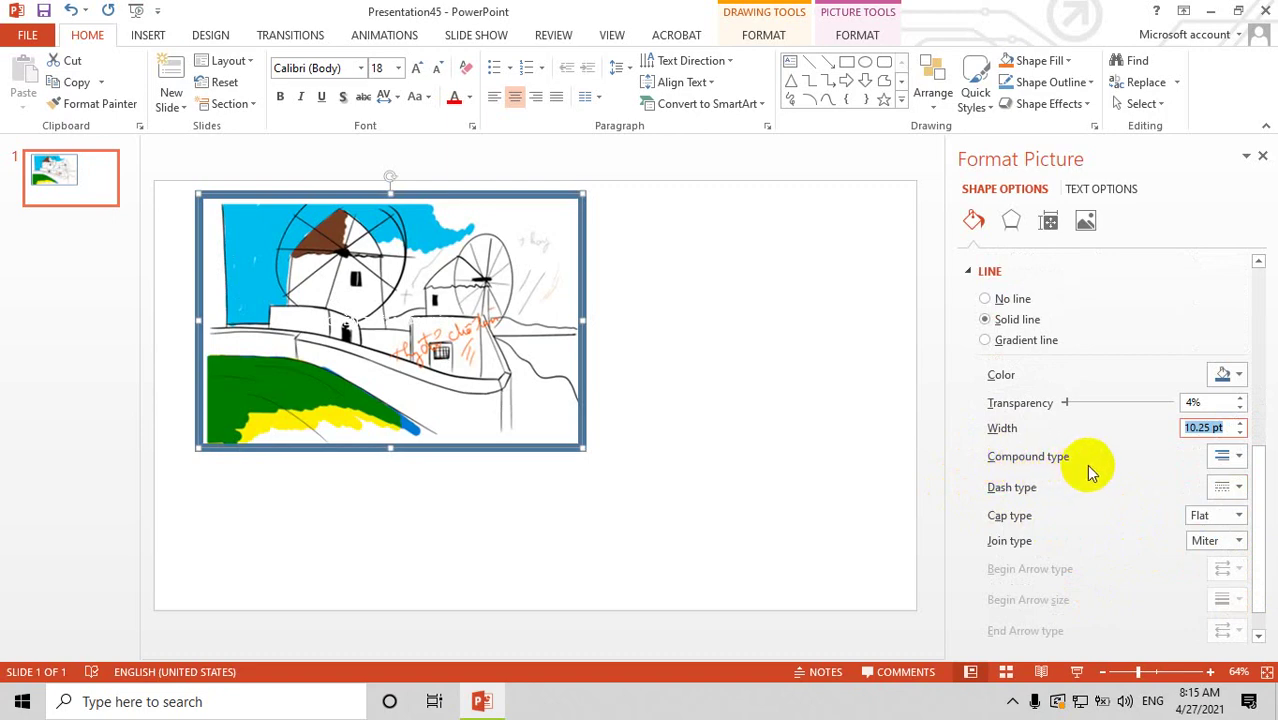
# - Make the border a Triple compound line and widen it to 12.25 pt
pyautogui.click(1239, 457)
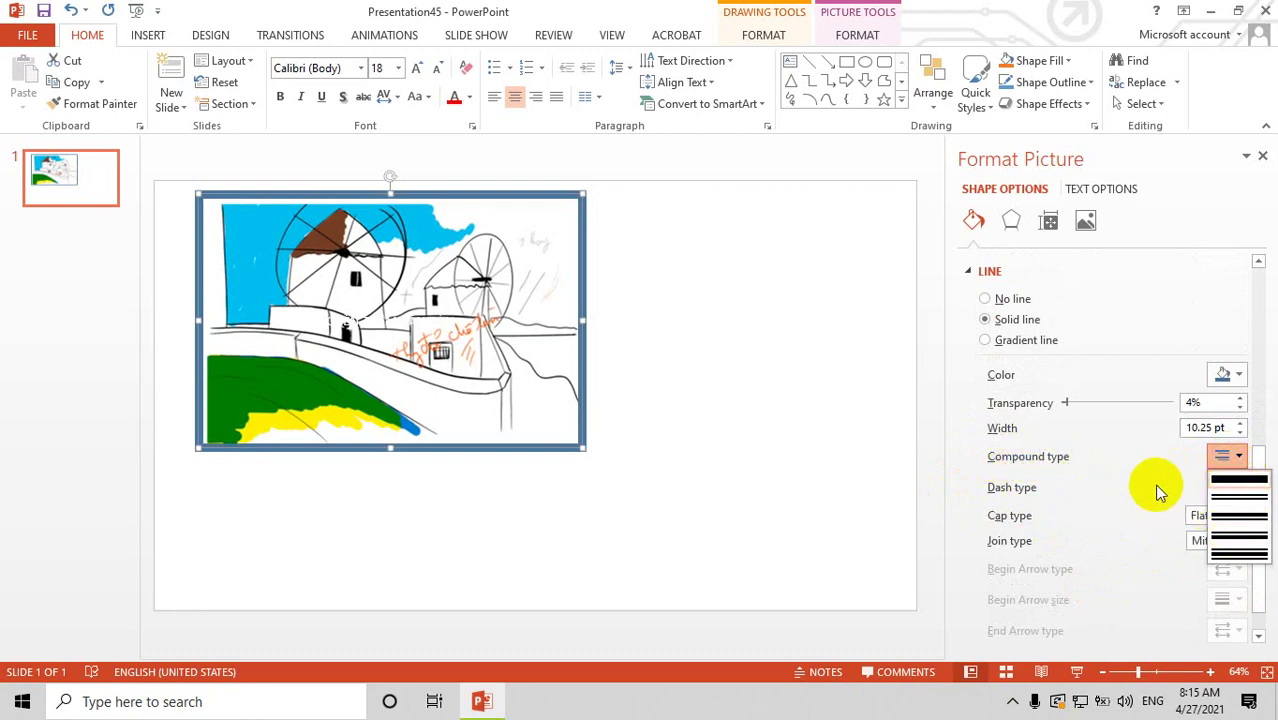
pyautogui.click(1244, 563)
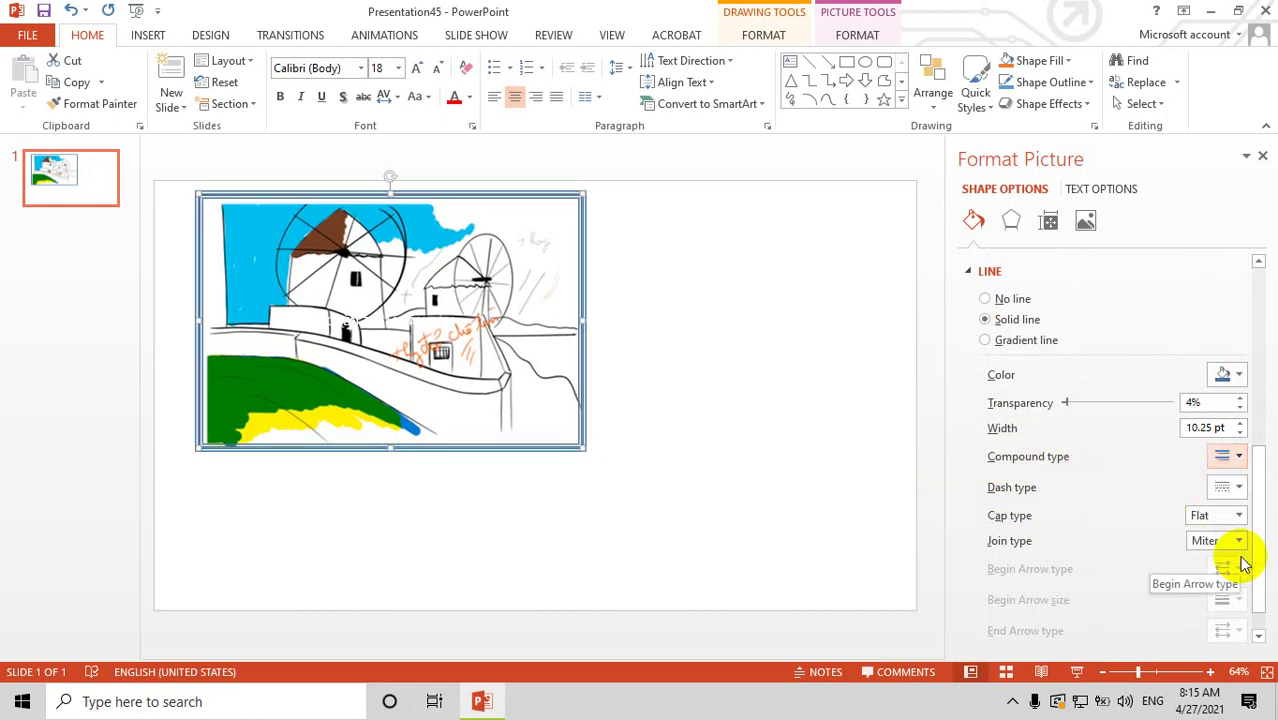
pyautogui.click(1240, 422)
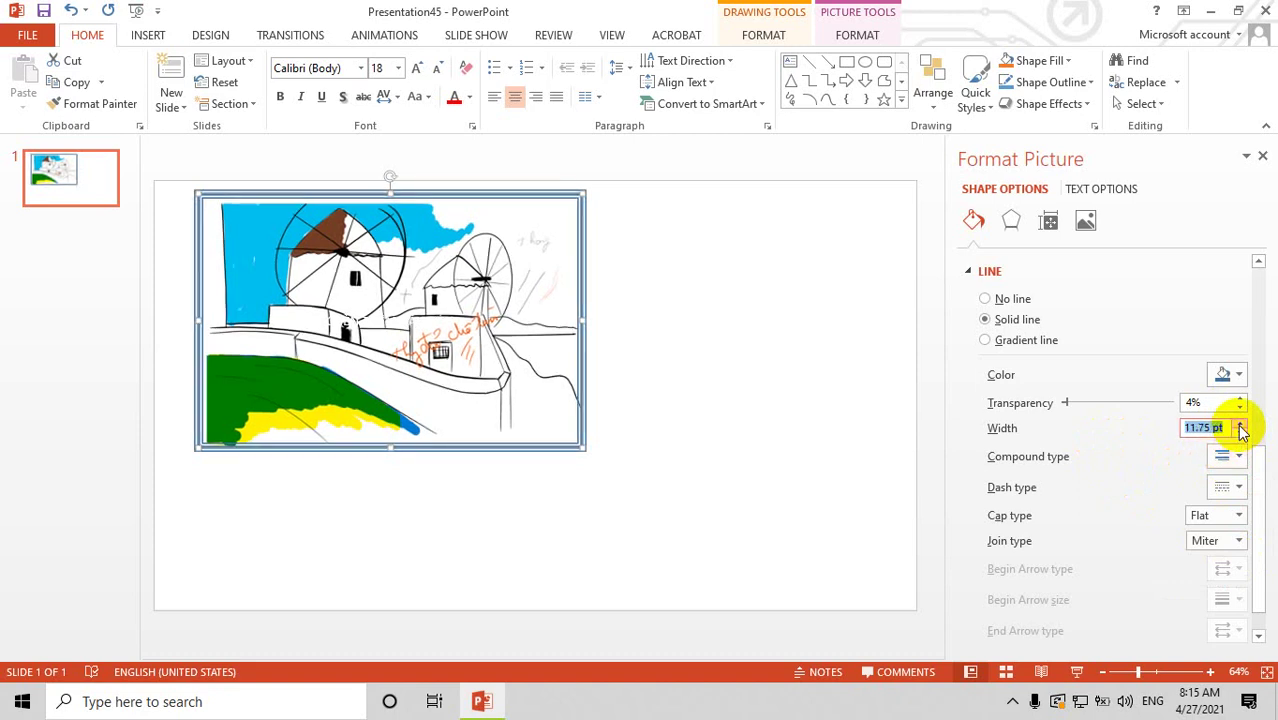
pyautogui.click(1240, 423)
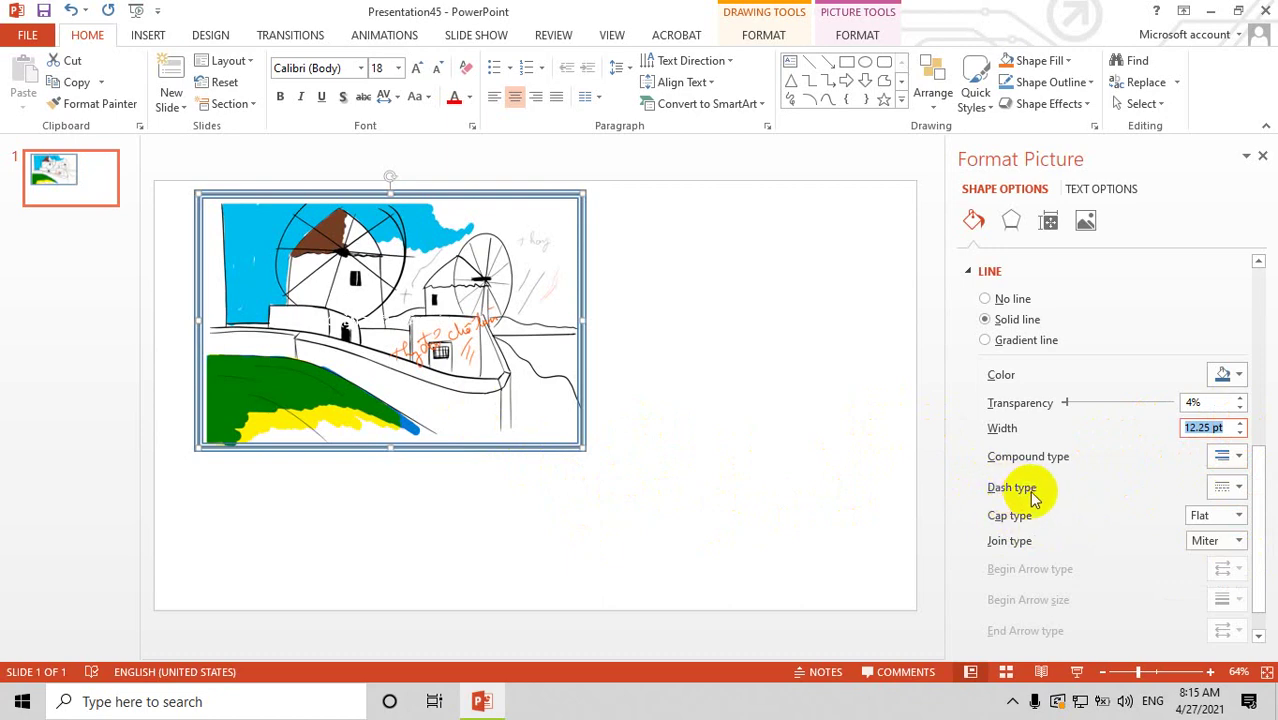
# - Set the border's Dash type to a dashed style and its Cap type to Round
pyautogui.click(1236, 490)
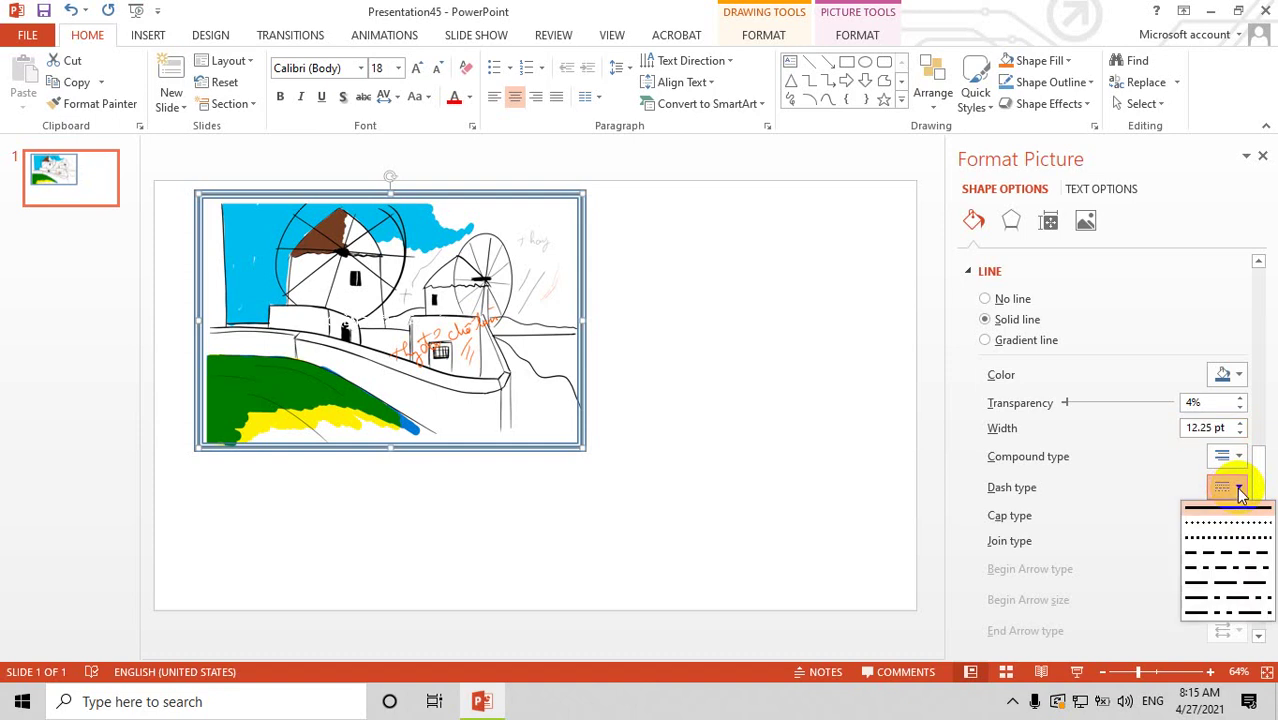
pyautogui.click(1226, 545)
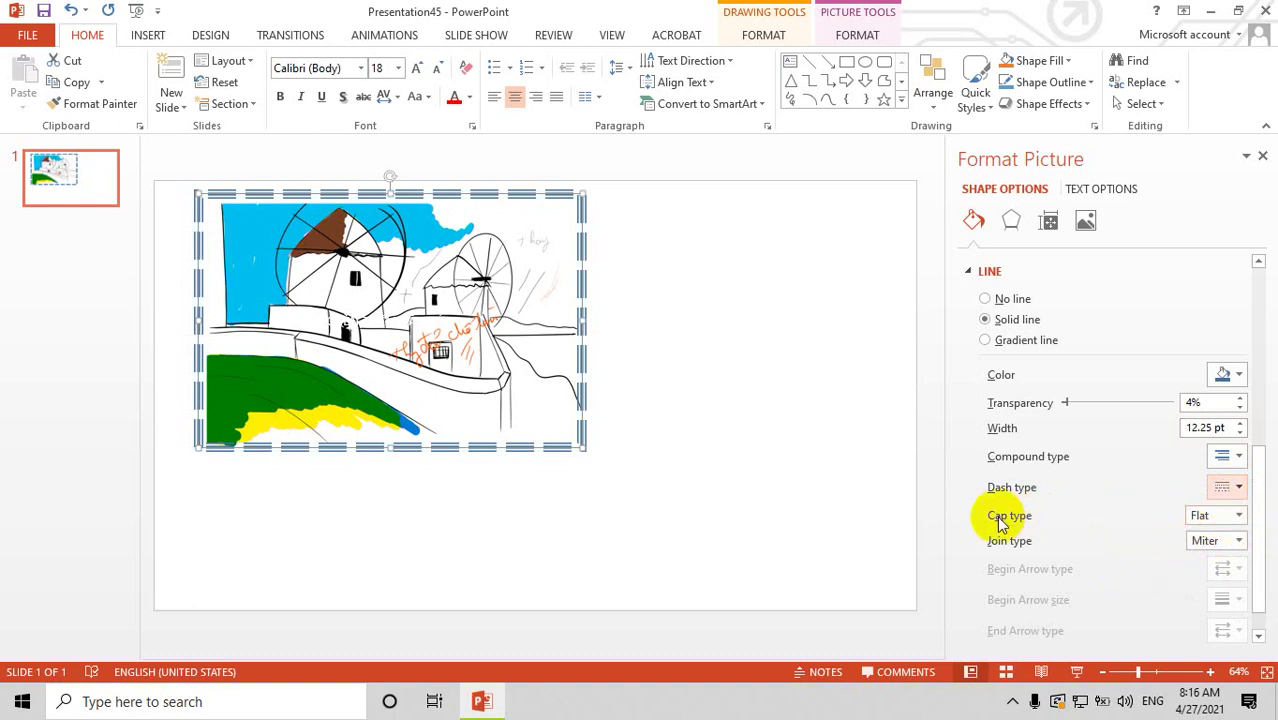
pyautogui.click(1238, 516)
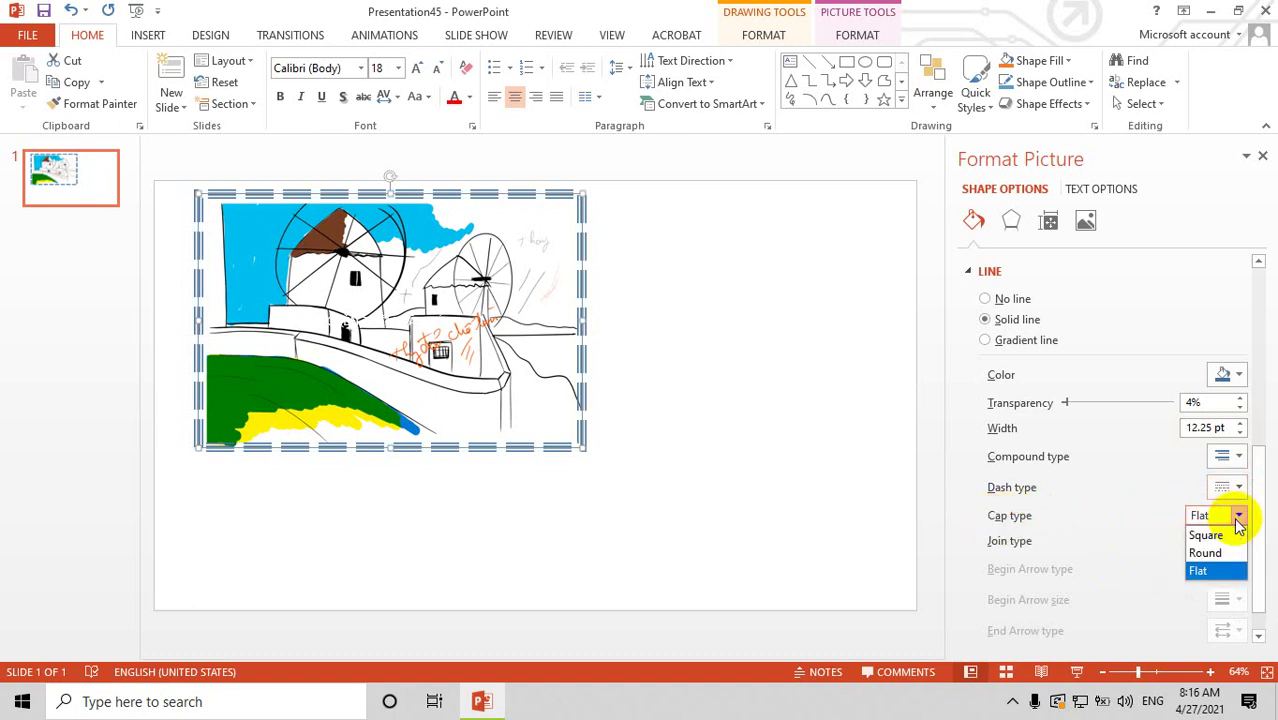
pyautogui.click(1206, 553)
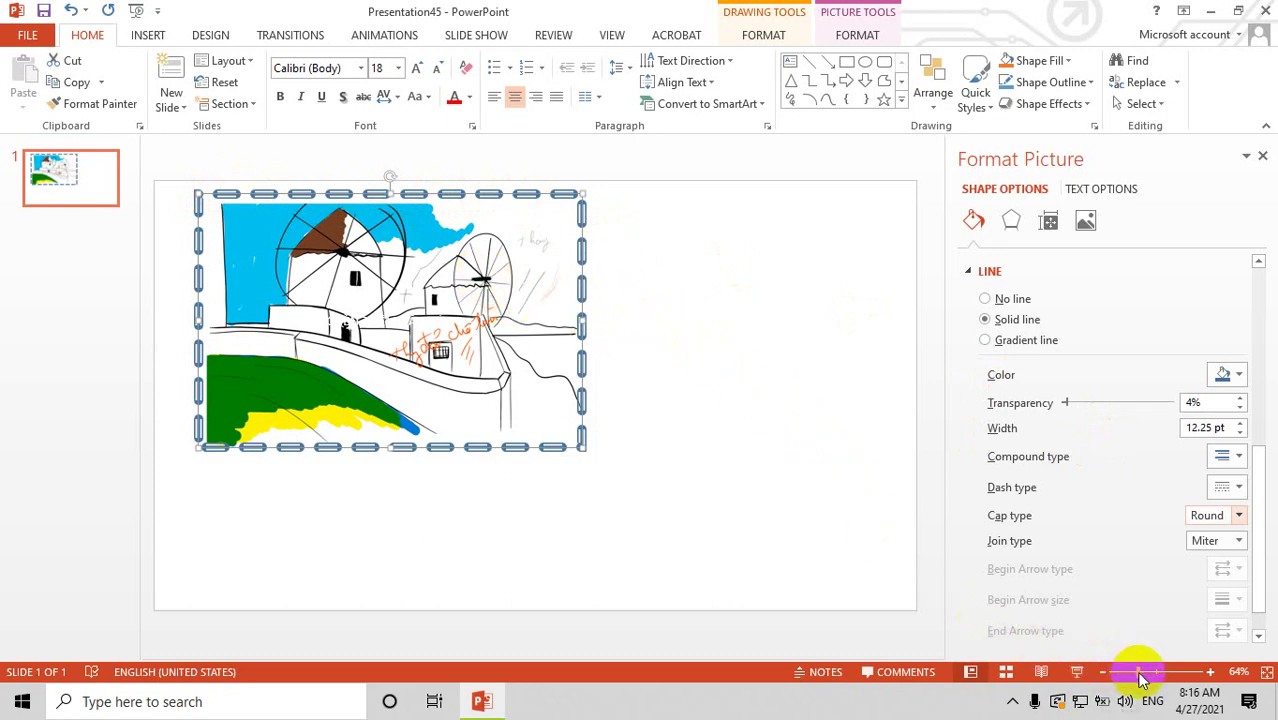
# - Zoom the slide in and change the border's Join type from Bevel to Round
pyautogui.moveTo(1142, 678); pyautogui.dragTo(1153, 680)
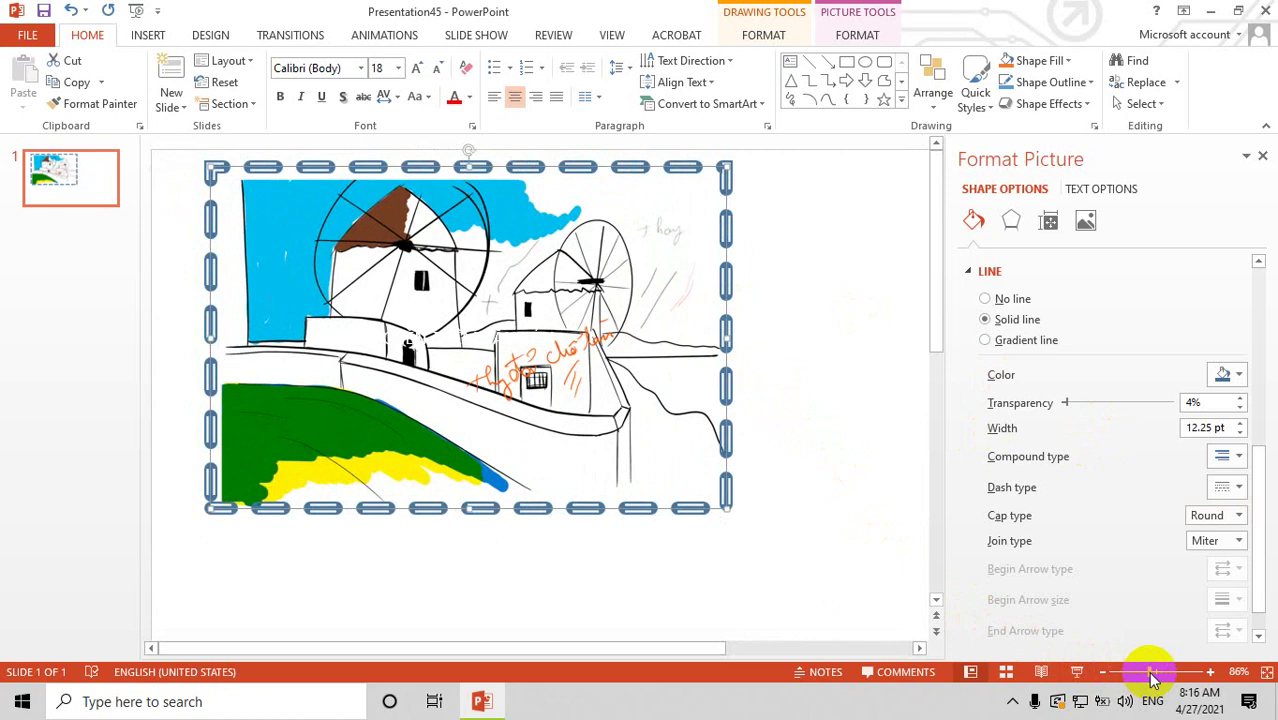
pyautogui.click(1238, 543)
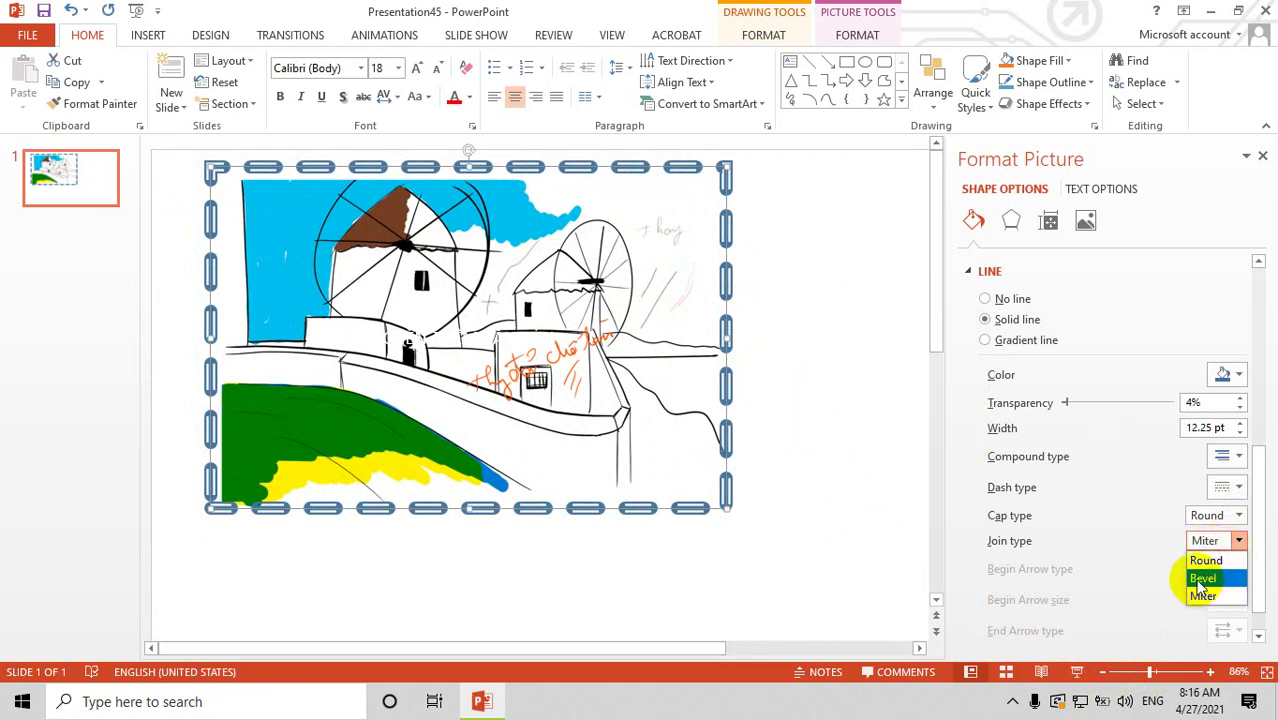
pyautogui.click(1203, 579)
pyautogui.click(1232, 541)
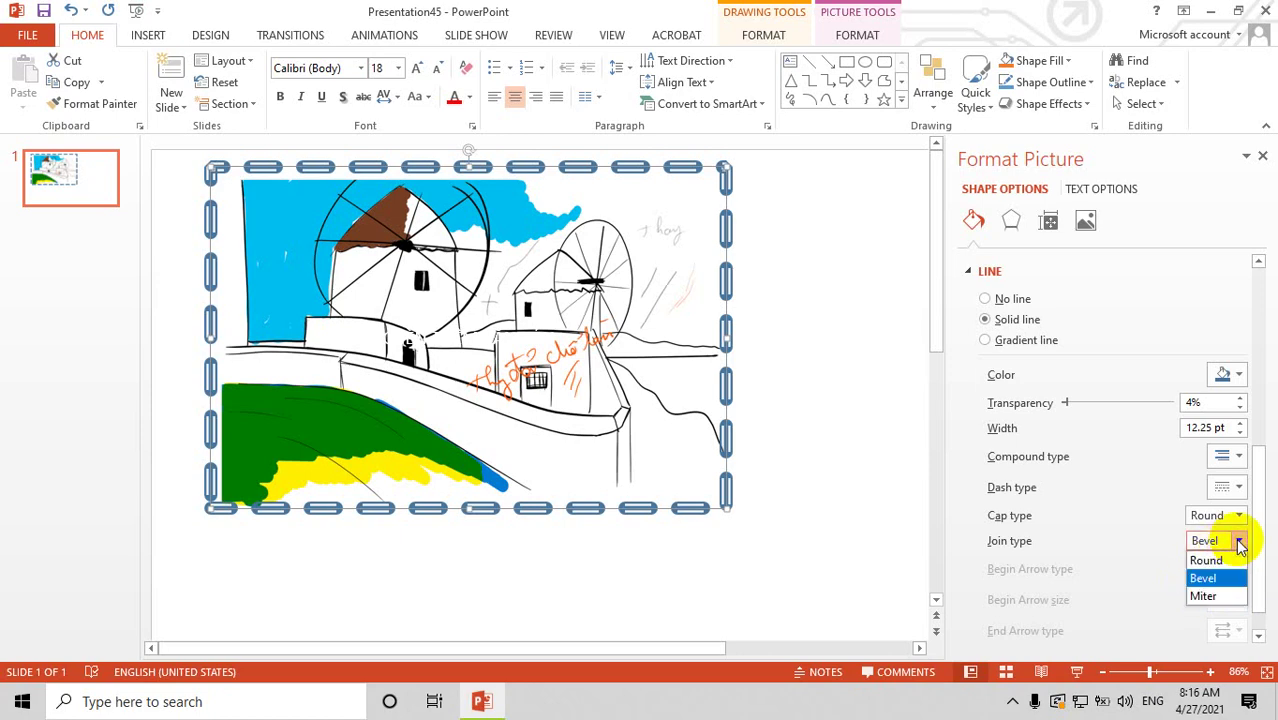
pyautogui.click(1201, 575)
pyautogui.click(1238, 541)
pyautogui.click(1207, 558)
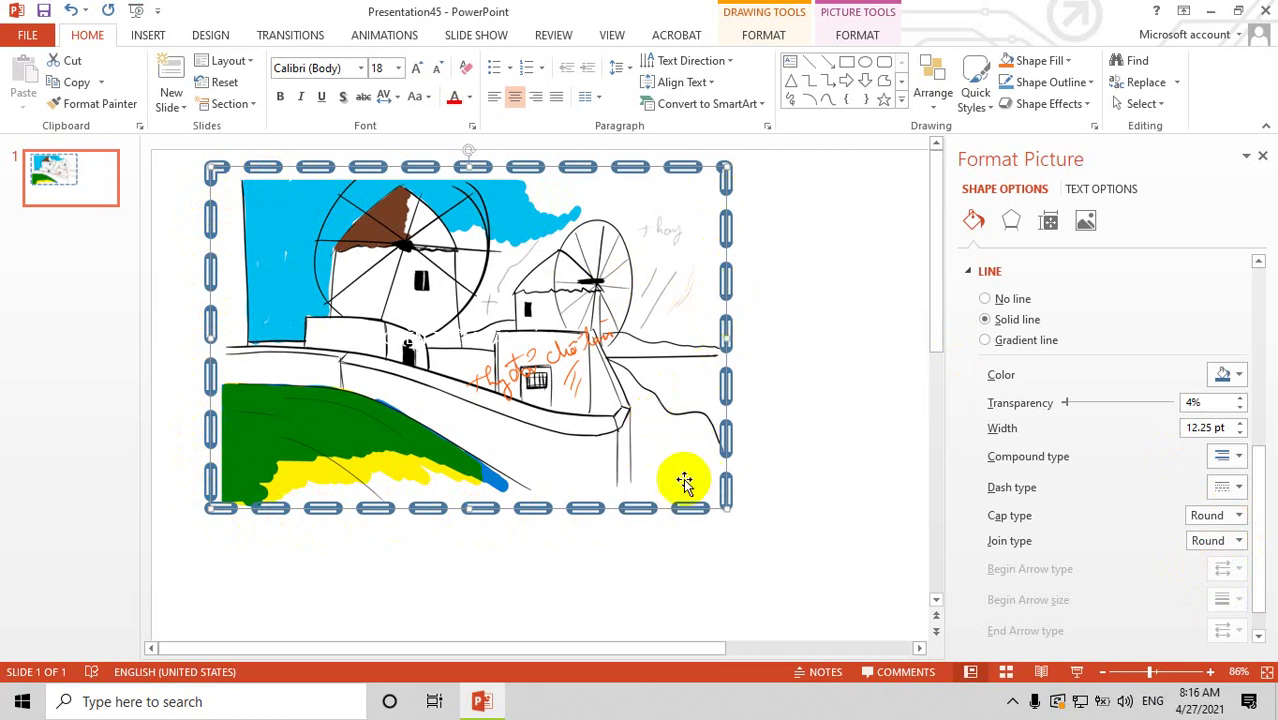
pyautogui.scroll(1, 1058, 425)
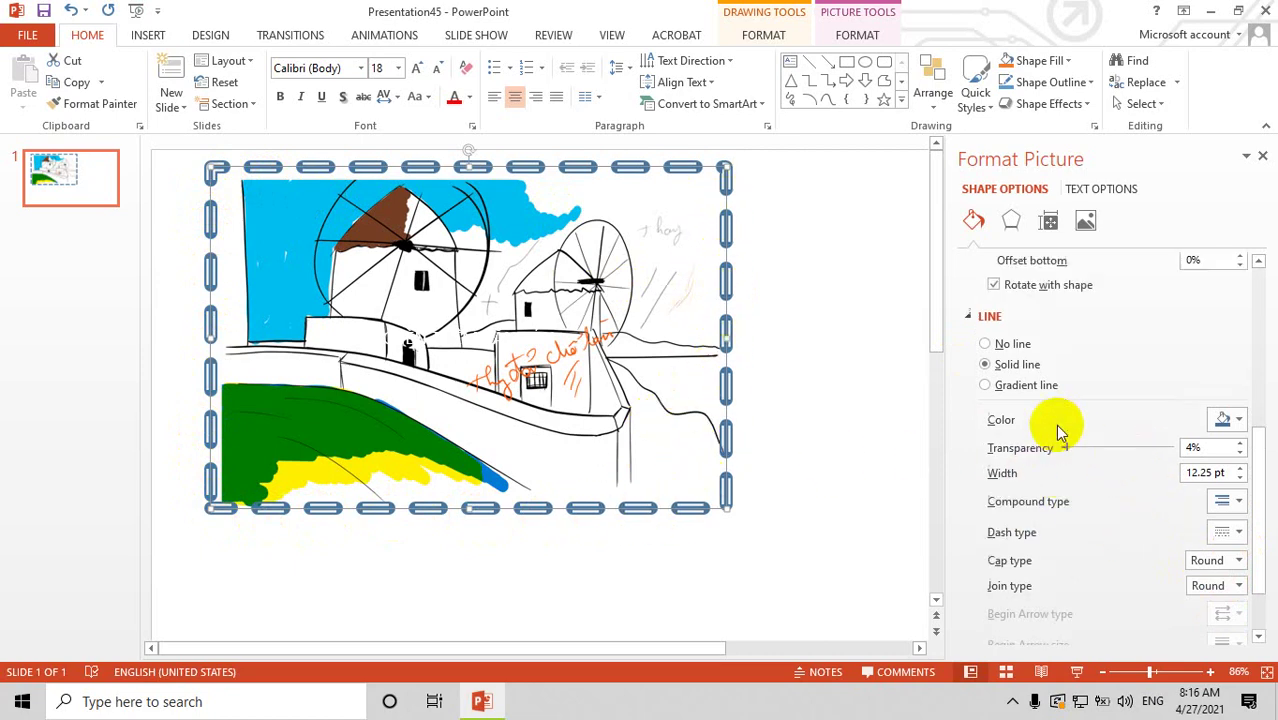
pyautogui.scroll(1, 1060, 425)
pyautogui.scroll(2, 1105, 385)
pyautogui.scroll(4, 1110, 420)
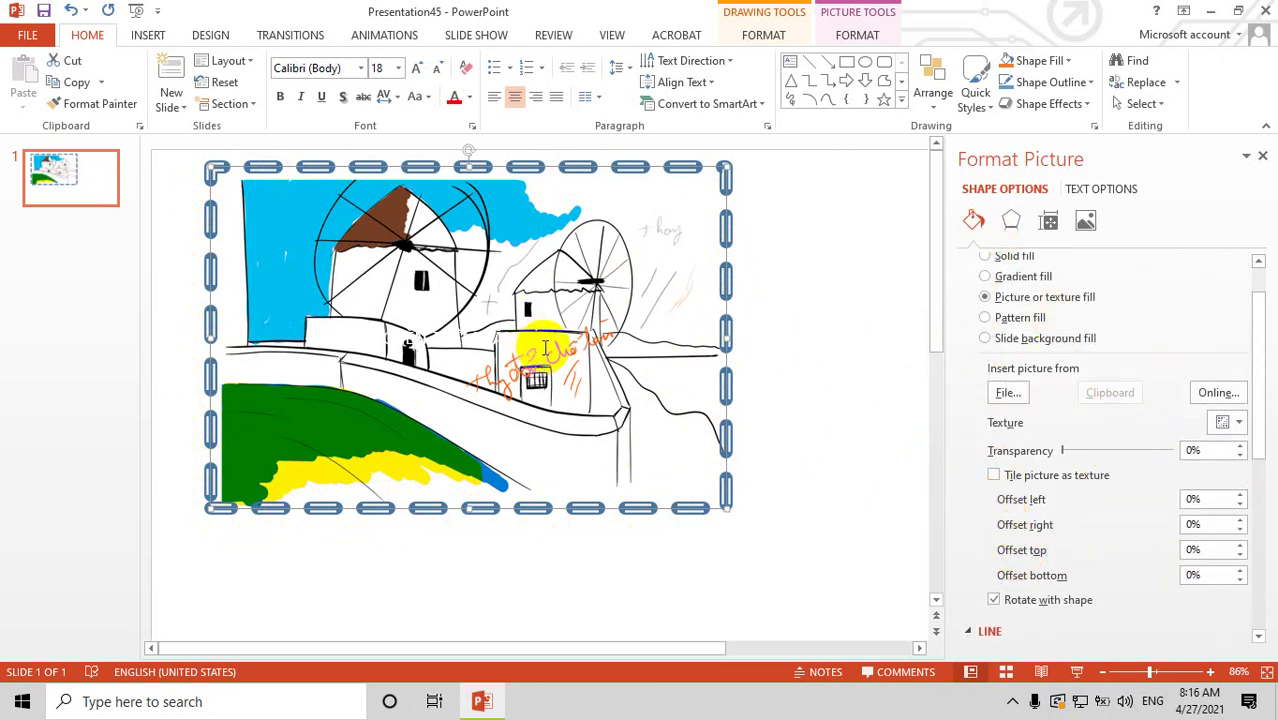
pyautogui.scroll(1, 1000, 300)
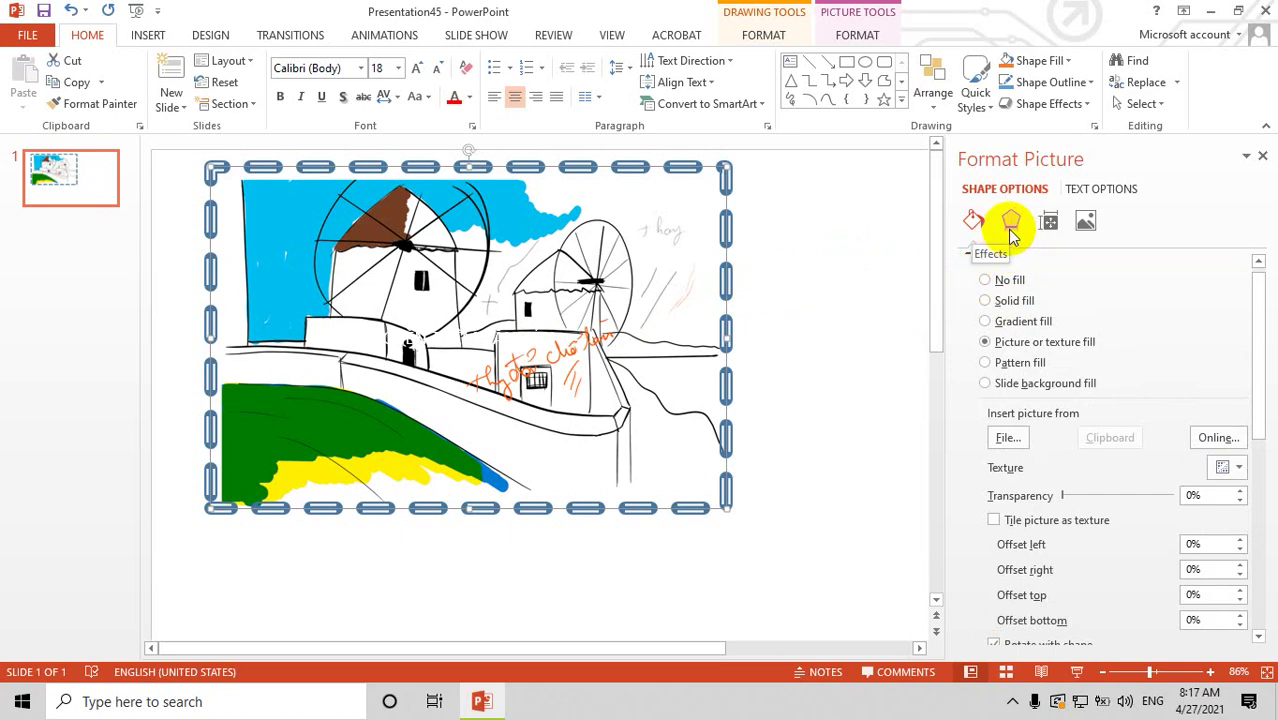
# - Give the picture a grey drop shadow, push it farther out, and raise its blur to 17 pt
pyautogui.click(1012, 230)
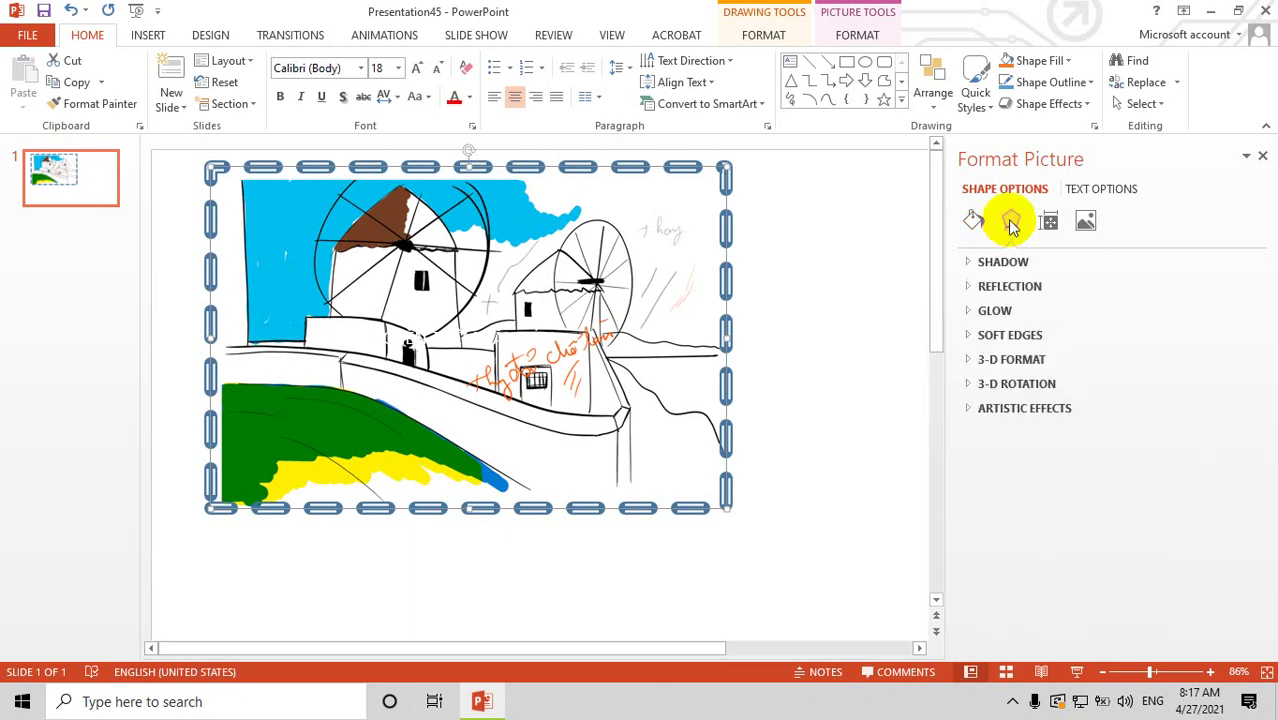
pyautogui.click(970, 265)
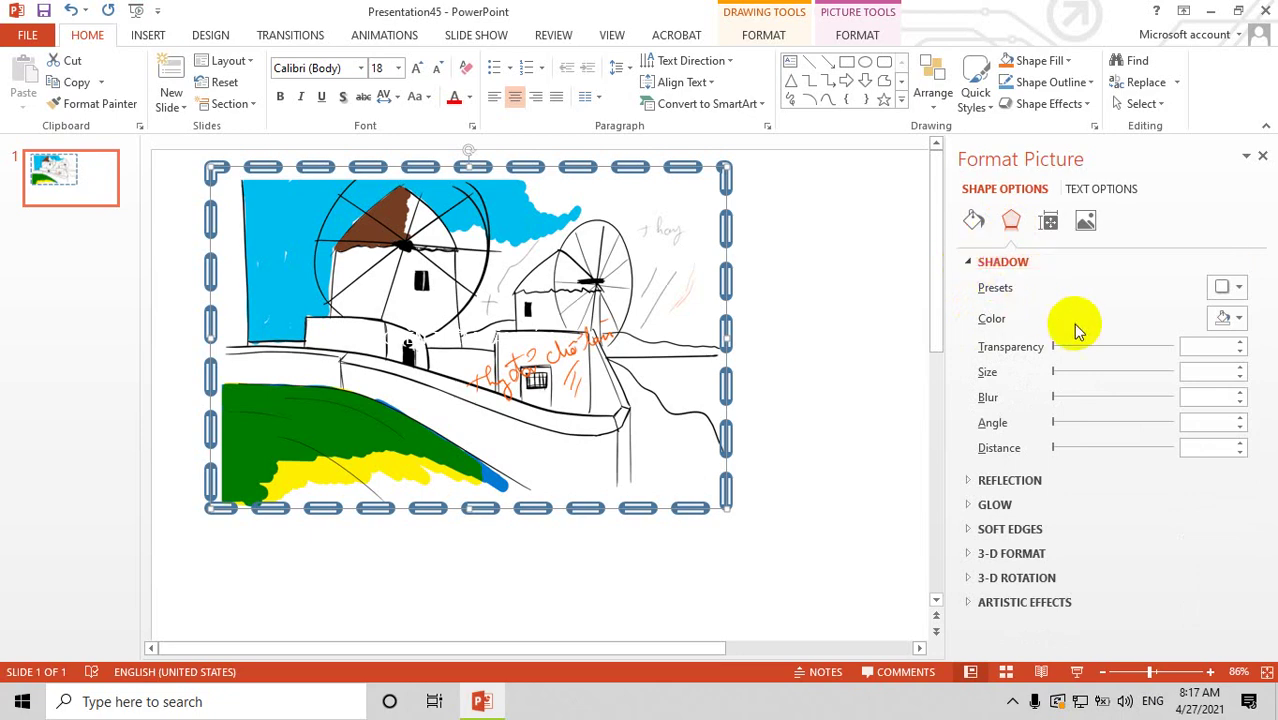
pyautogui.click(1238, 320)
pyautogui.click(1219, 409)
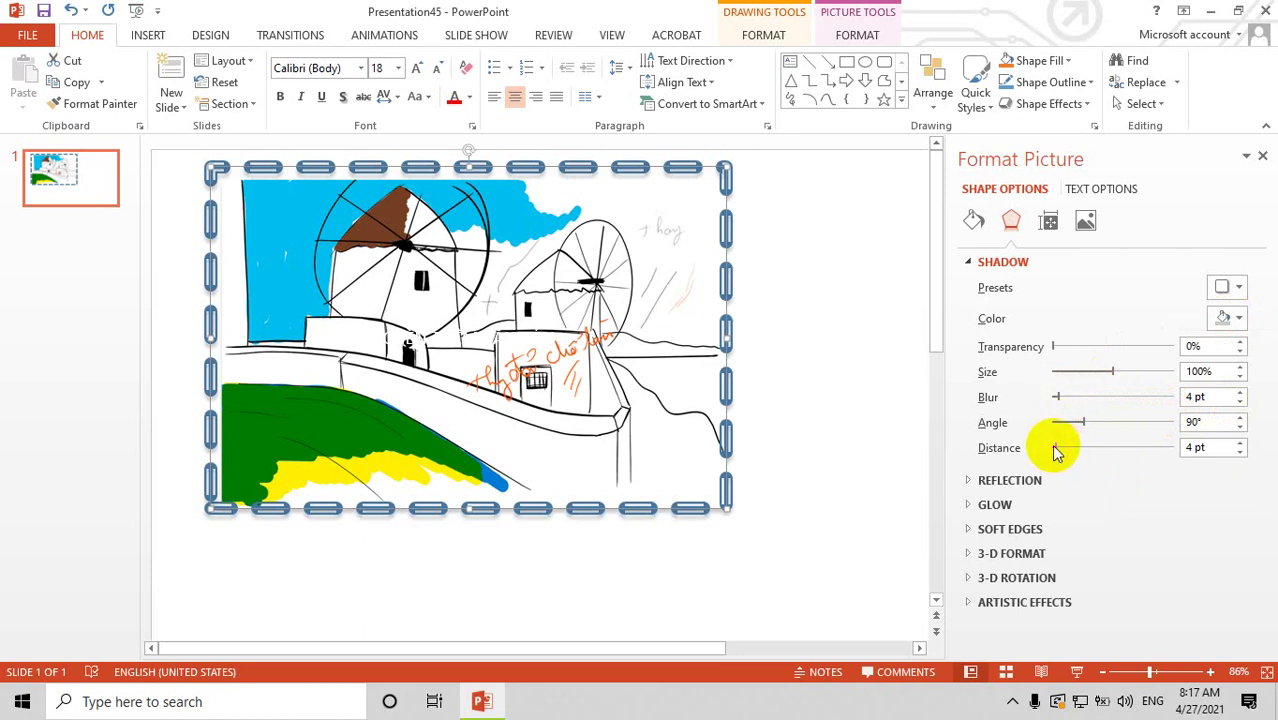
pyautogui.moveTo(1056, 452)
pyautogui.mouseDown()
pyautogui.moveTo(1098, 446)
pyautogui.moveTo(1074, 450)
pyautogui.moveTo(1094, 424)
pyautogui.moveTo(1073, 428)
pyautogui.mouseUp()
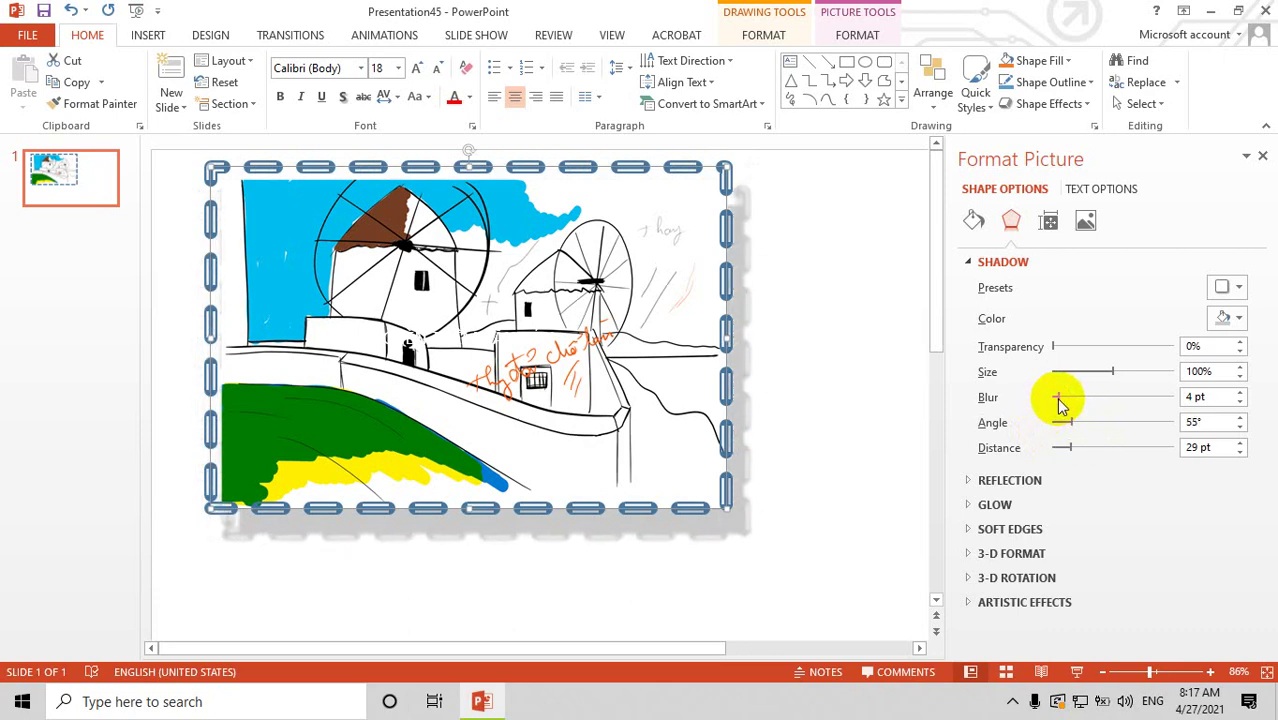
pyautogui.moveTo(1058, 399)
pyautogui.mouseDown()
pyautogui.moveTo(1120, 401)
pyautogui.moveTo(1073, 410)
pyautogui.mouseUp()
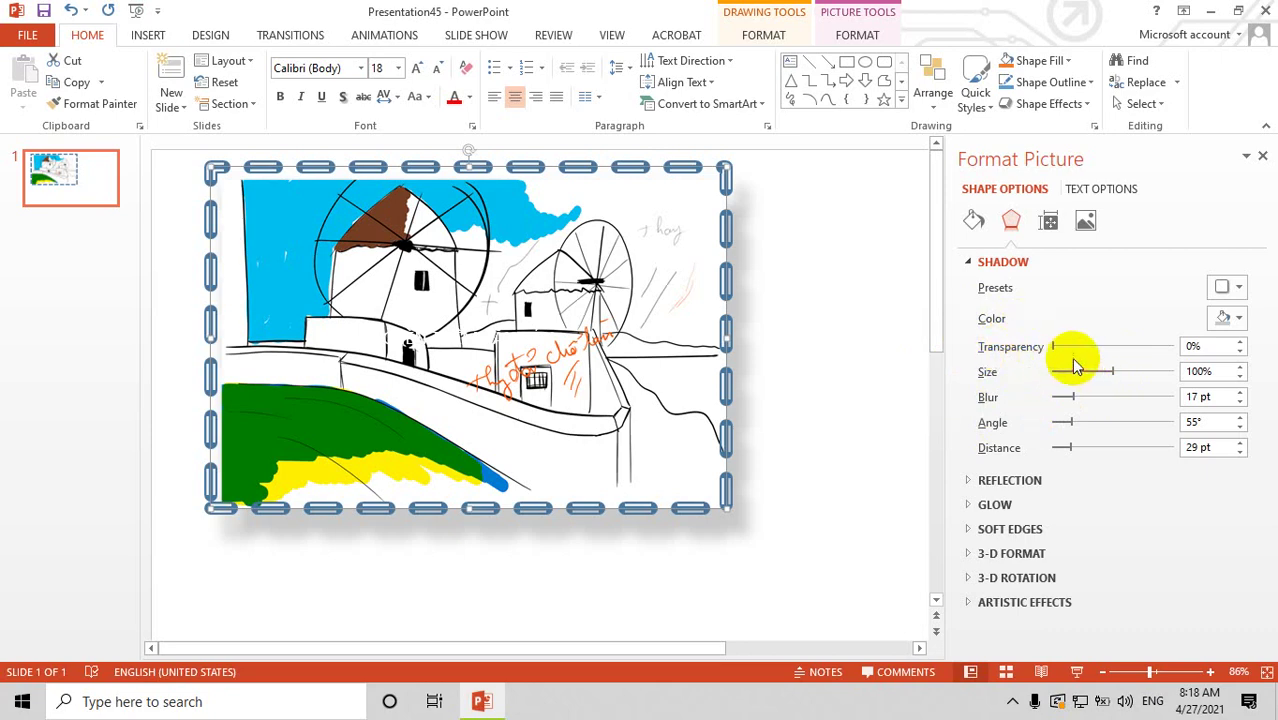
# - Set the picture's shadow to 22% transparency and a 54 pt distance
pyautogui.moveTo(1053, 346); pyautogui.dragTo(1108, 343)
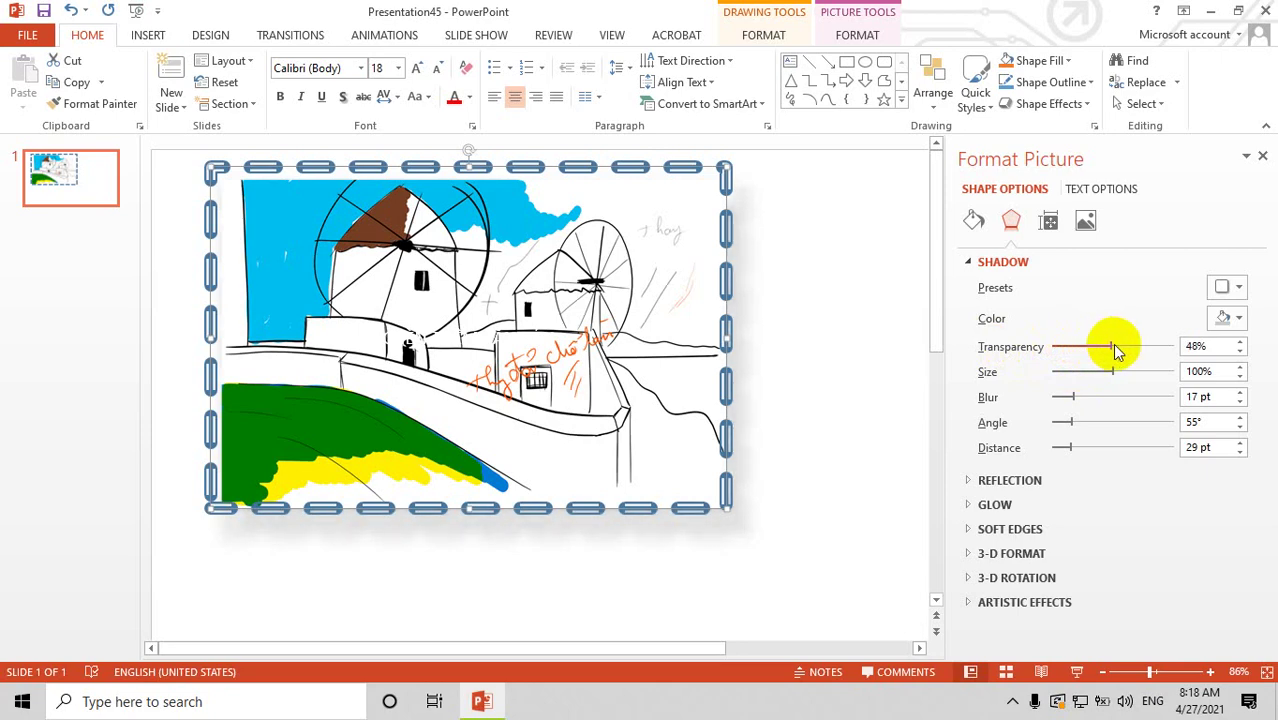
pyautogui.moveTo(1112, 346); pyautogui.dragTo(1080, 360)
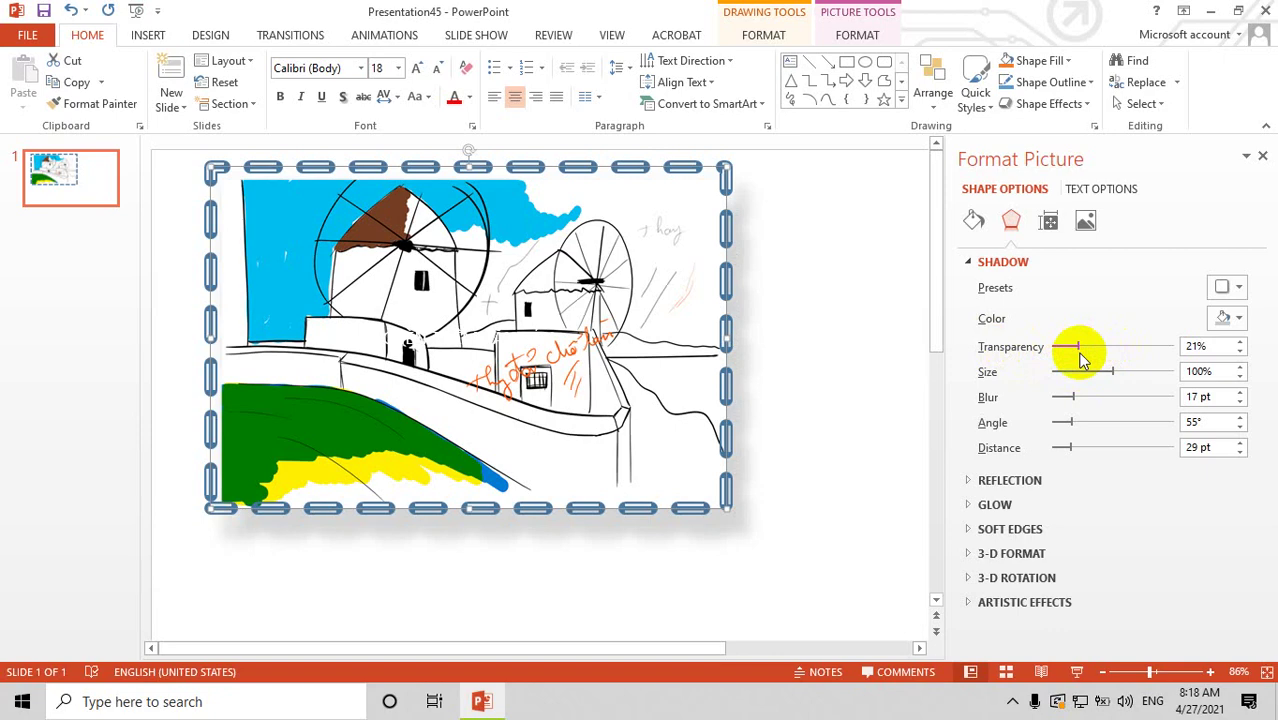
pyautogui.moveTo(1080, 360); pyautogui.dragTo(1084, 361)
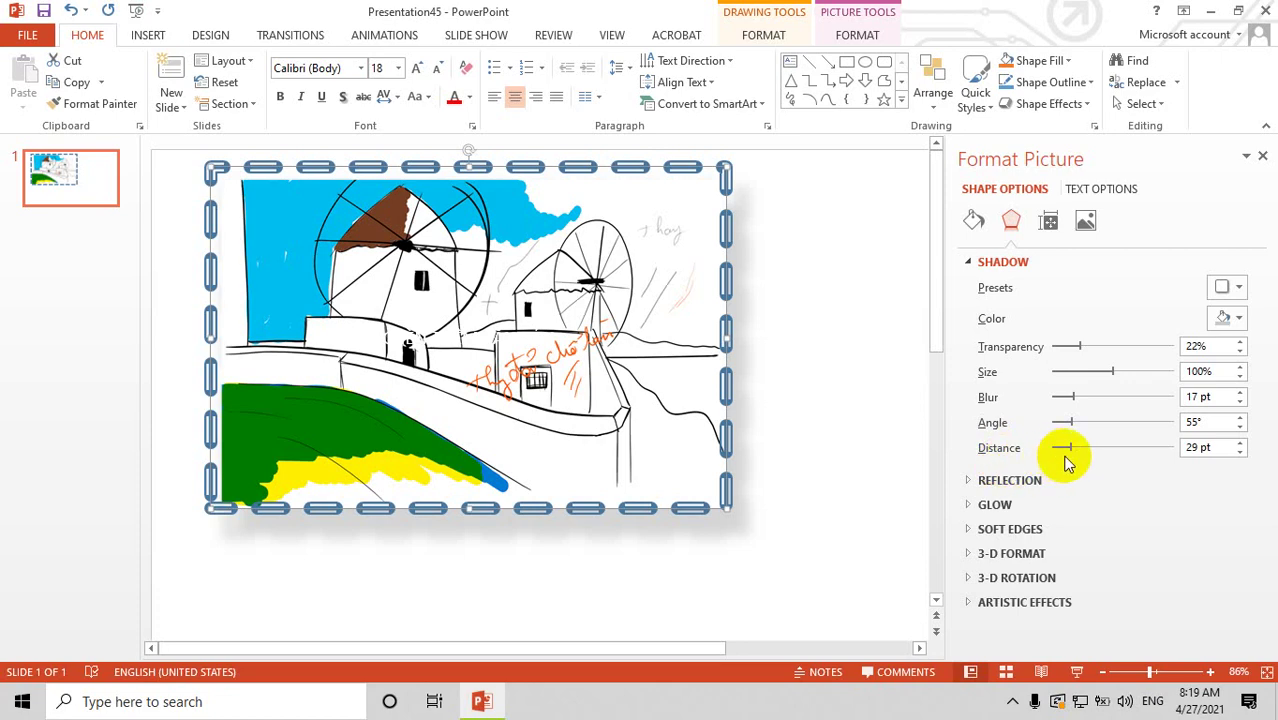
pyautogui.moveTo(1078, 455)
pyautogui.mouseDown()
pyautogui.moveTo(1123, 455)
pyautogui.moveTo(1092, 463)
pyautogui.mouseUp()
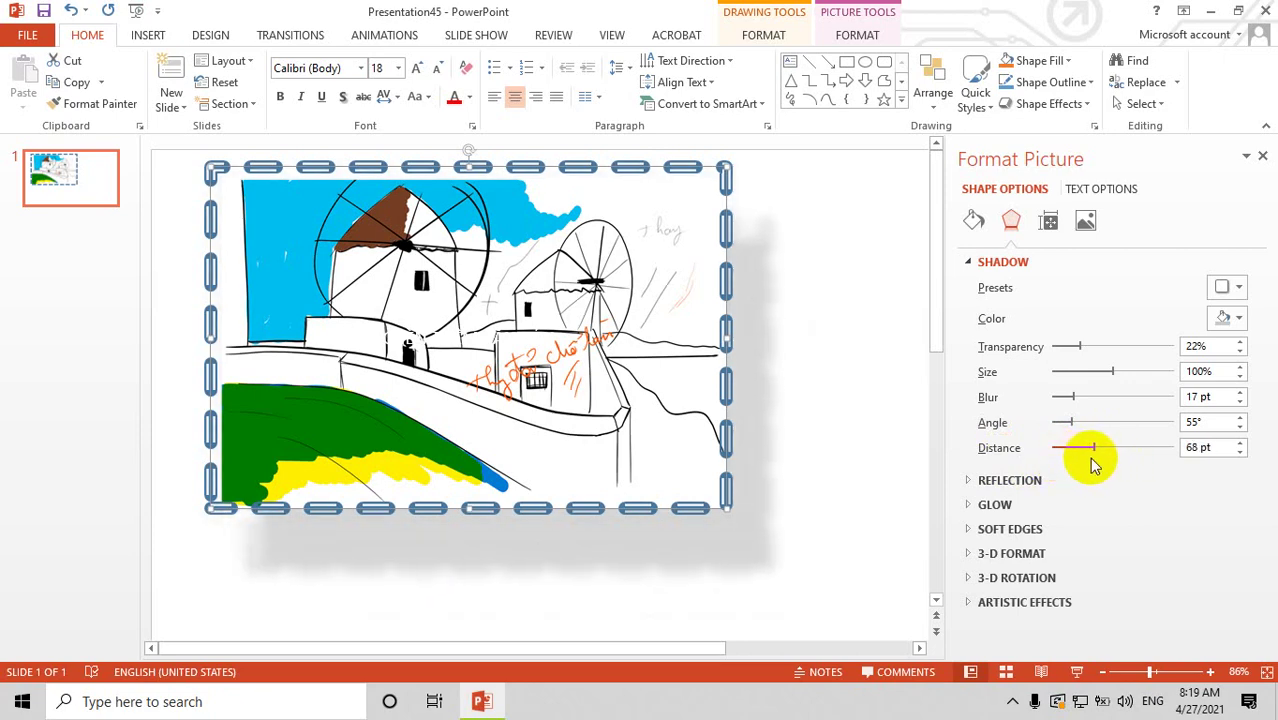
pyautogui.moveTo(1092, 463)
pyautogui.mouseDown()
pyautogui.moveTo(1073, 463)
pyautogui.moveTo(1085, 455)
pyautogui.mouseUp()
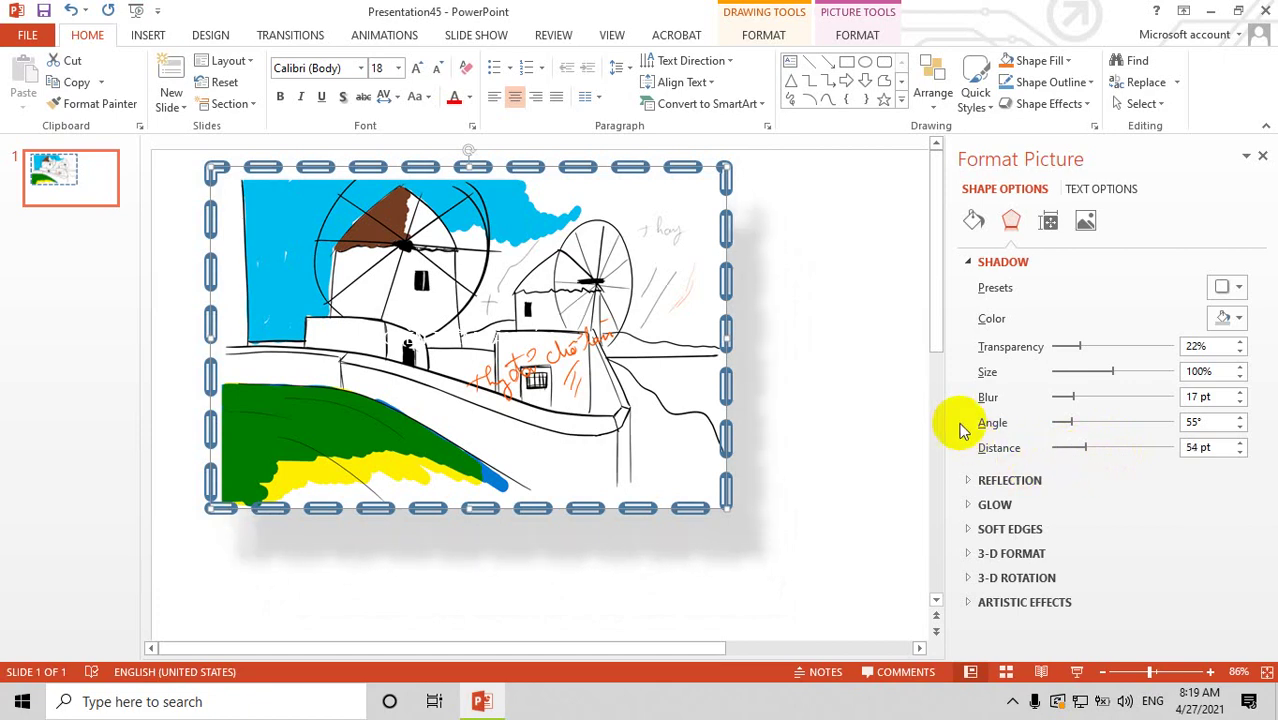
# - Add a reflection with 55% transparency, 65% size, 6 pt blur and 13 pt distance
pyautogui.click(975, 481)
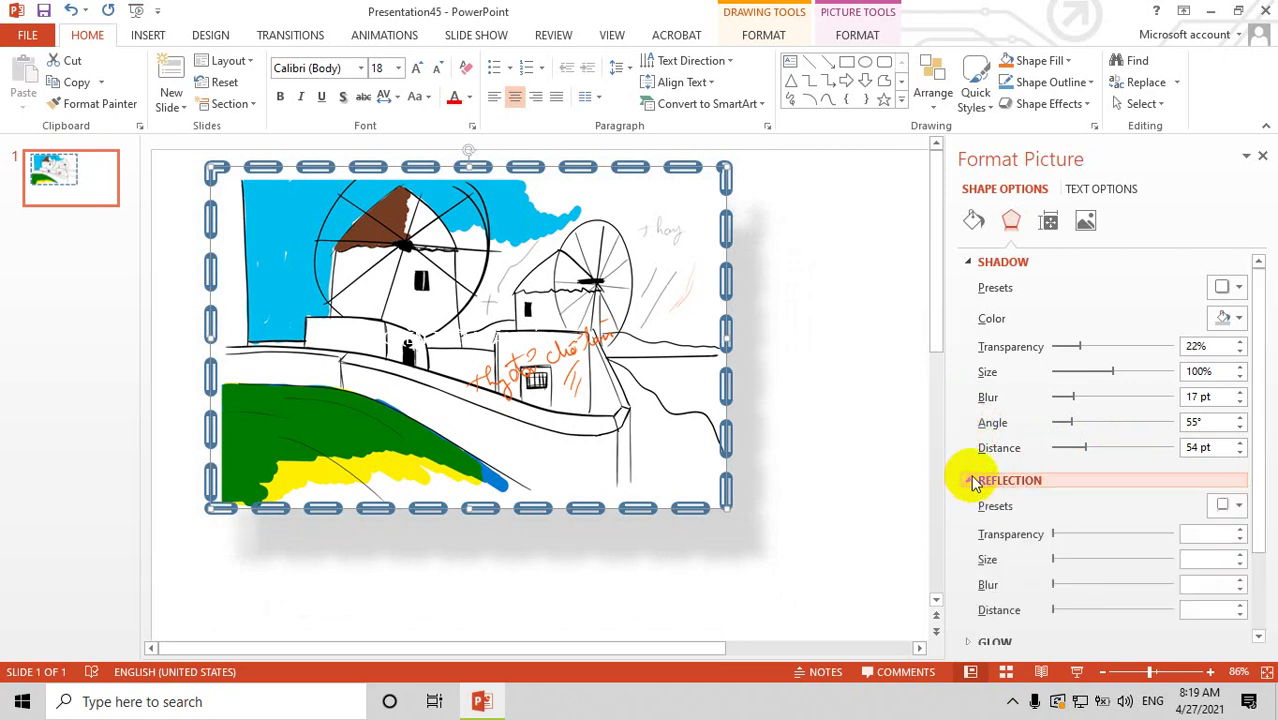
pyautogui.moveTo(1262, 326); pyautogui.dragTo(1265, 409)
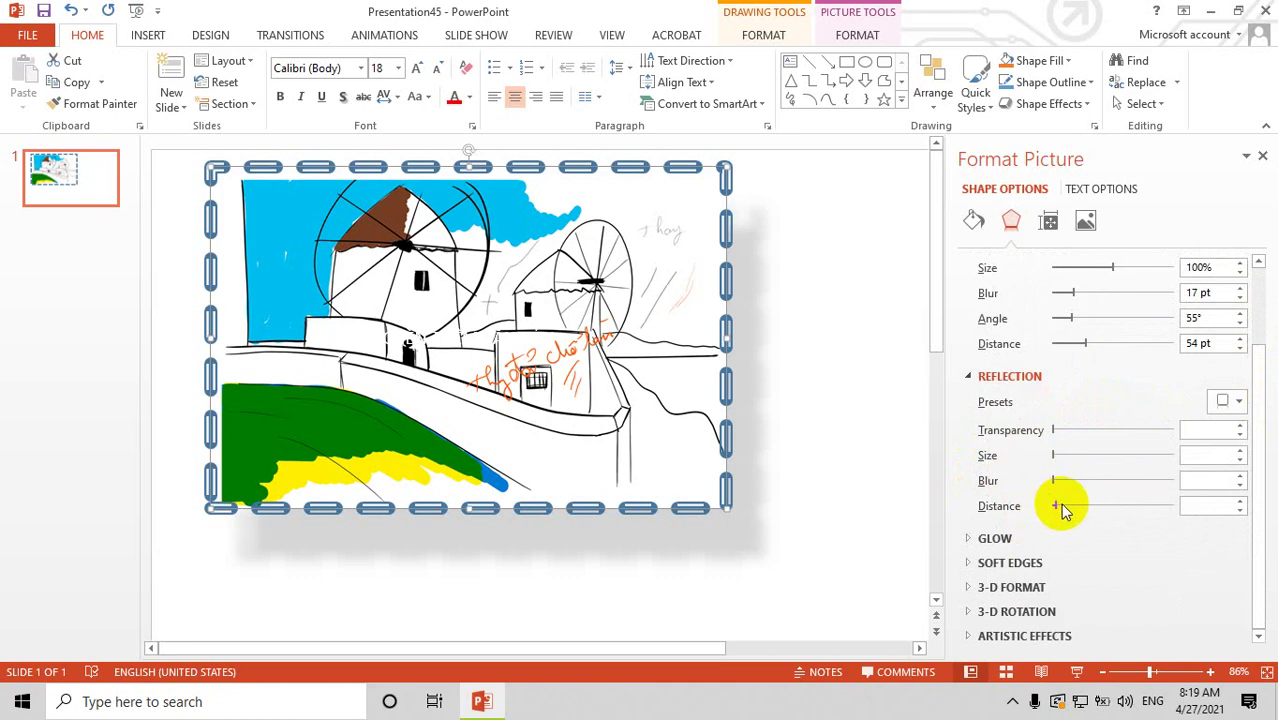
pyautogui.moveTo(1058, 507); pyautogui.dragTo(1070, 507)
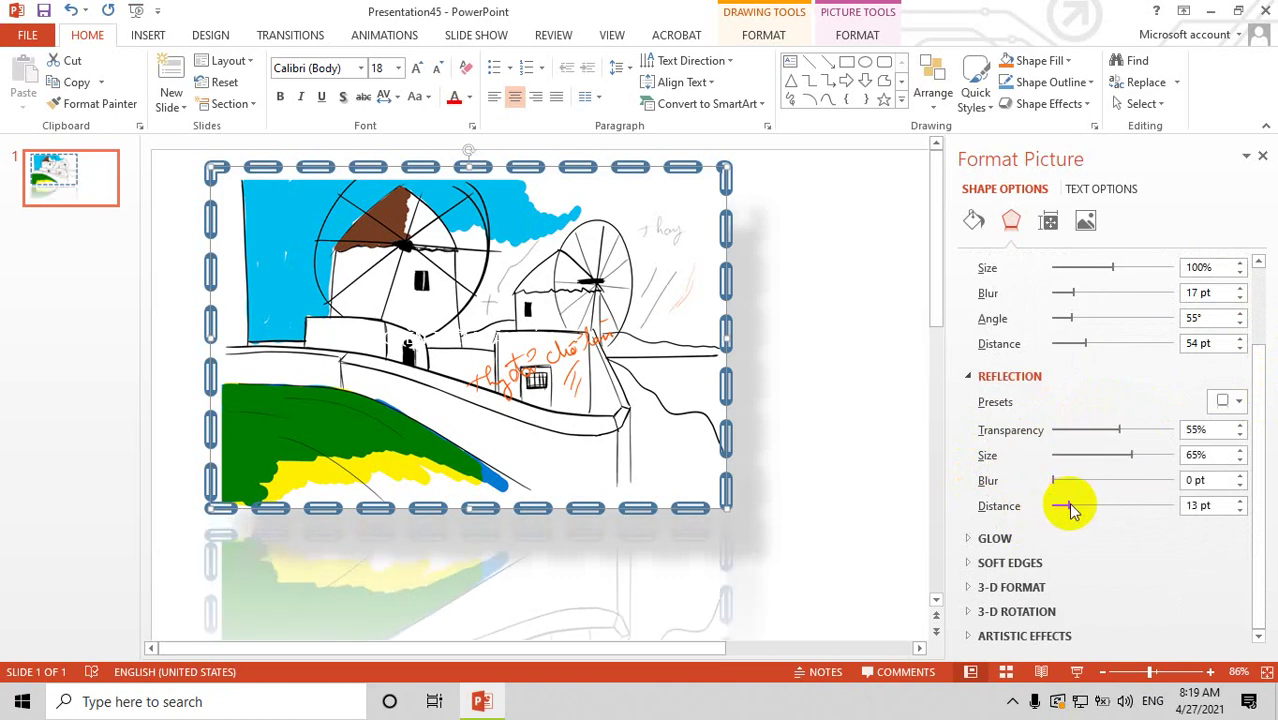
pyautogui.scroll(-2, 819, 499)
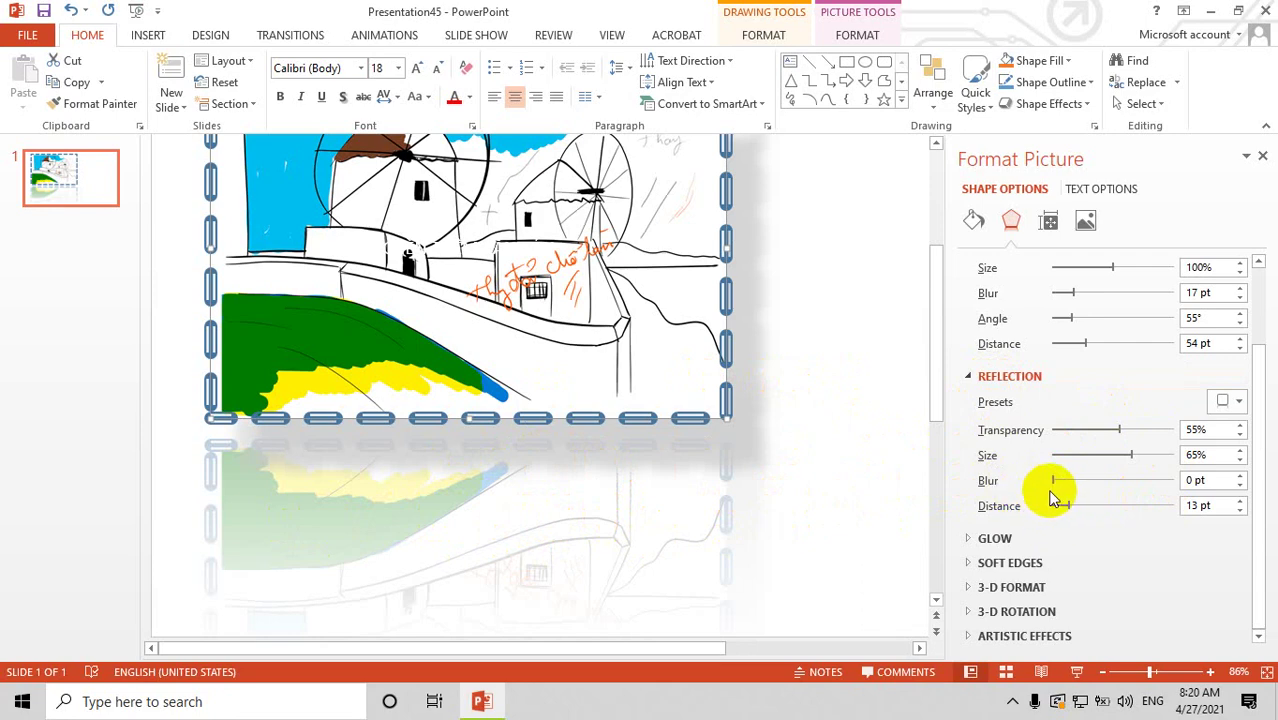
pyautogui.moveTo(1053, 481); pyautogui.dragTo(1056, 482)
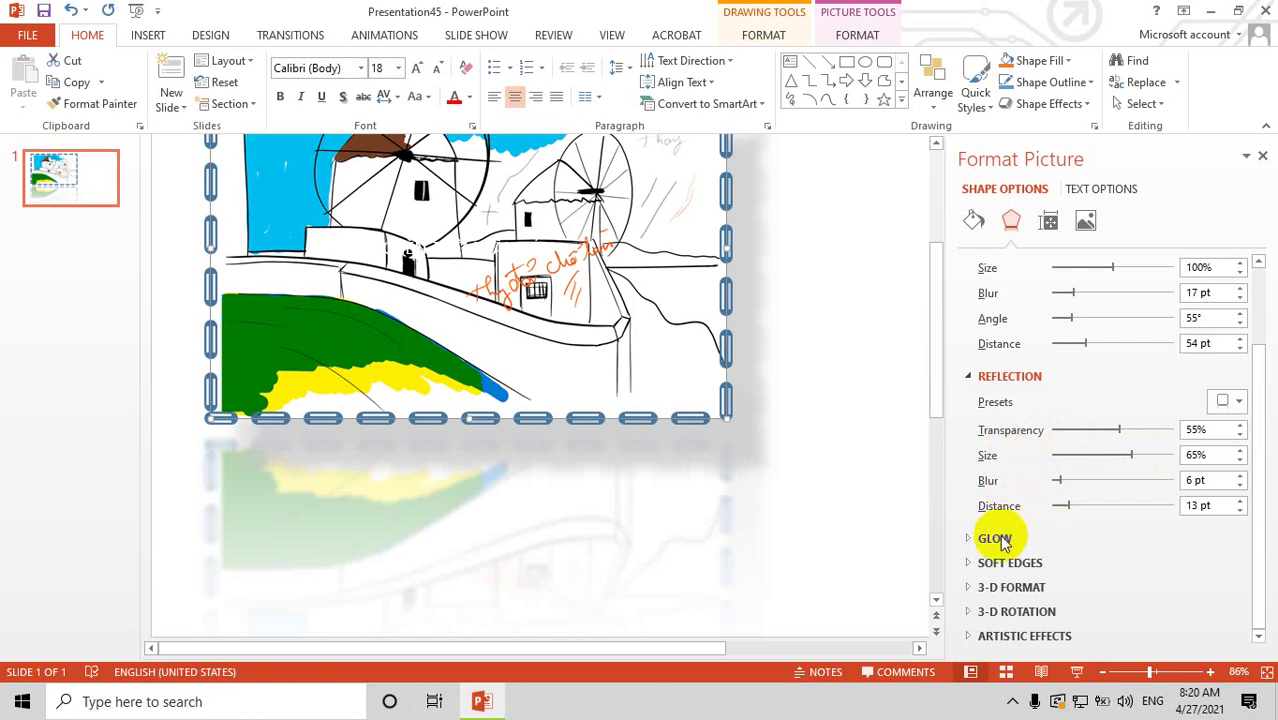
# - Show the Glow and Soft Edges options in Format Picture, leaving both effects off
pyautogui.click(968, 540)
pyautogui.scroll(-3, 1084, 528)
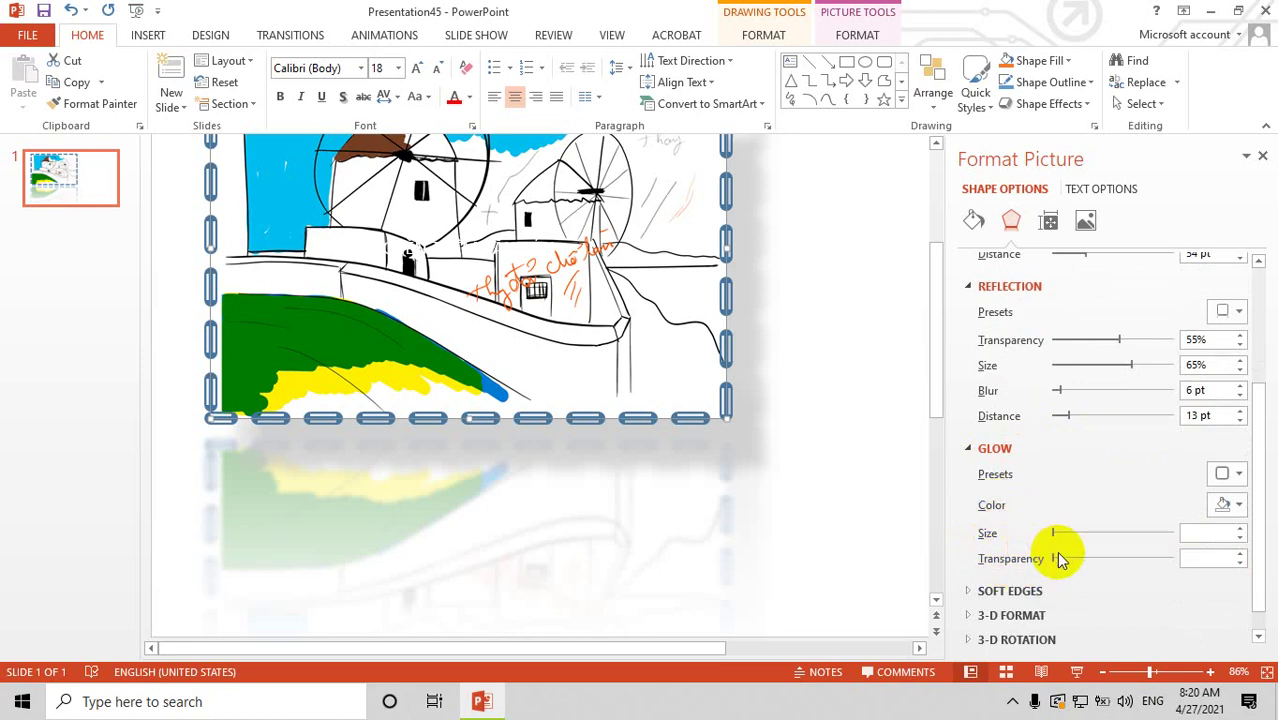
pyautogui.scroll(-1, 1090, 565)
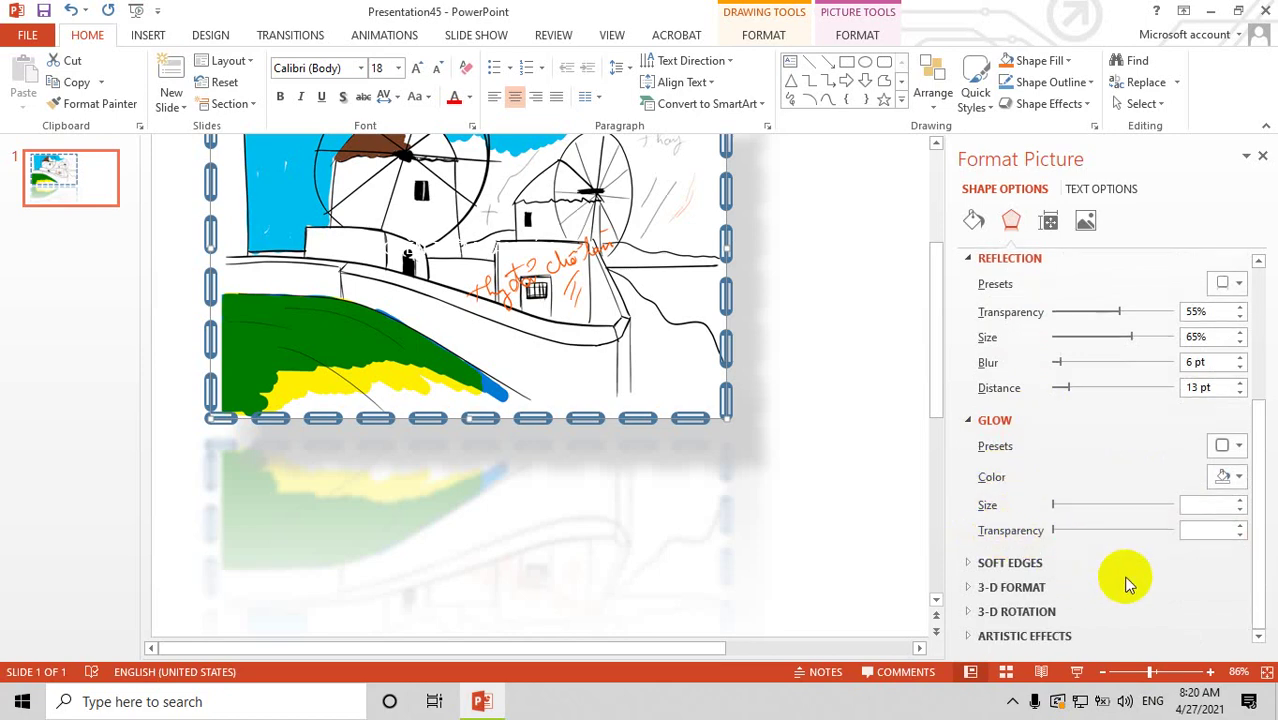
pyautogui.click(972, 566)
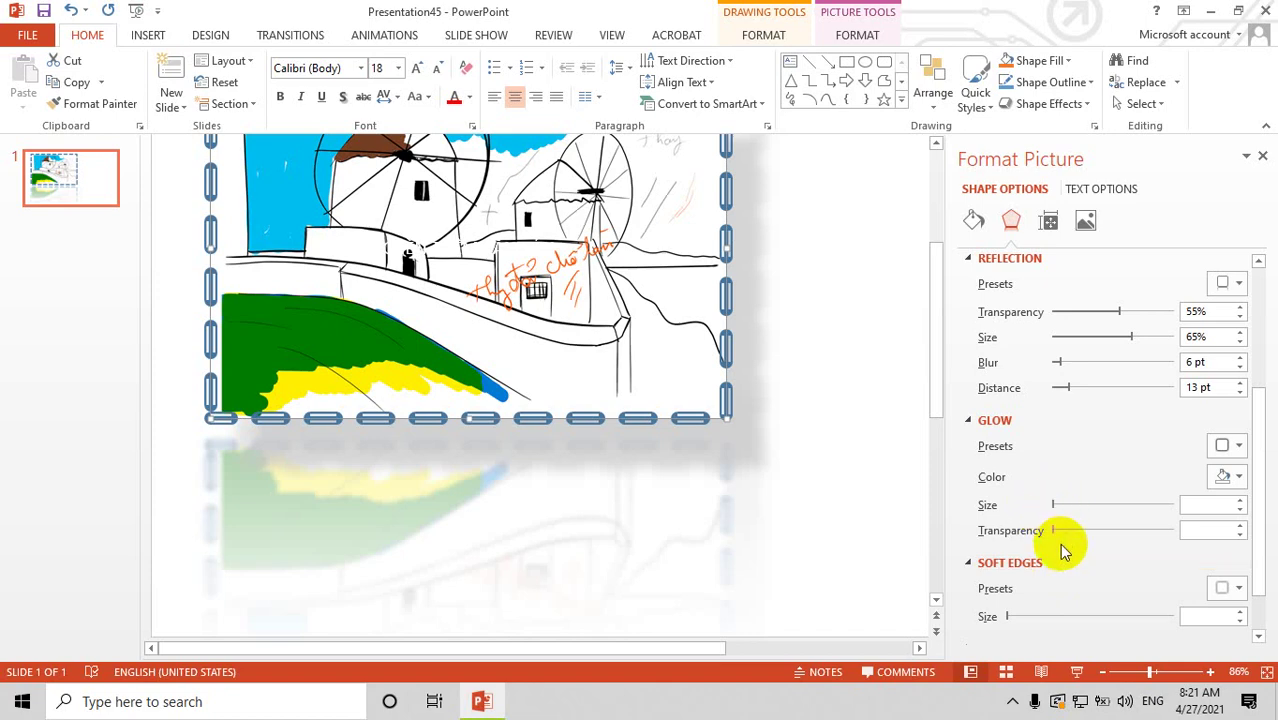
pyautogui.scroll(-1, 1110, 485)
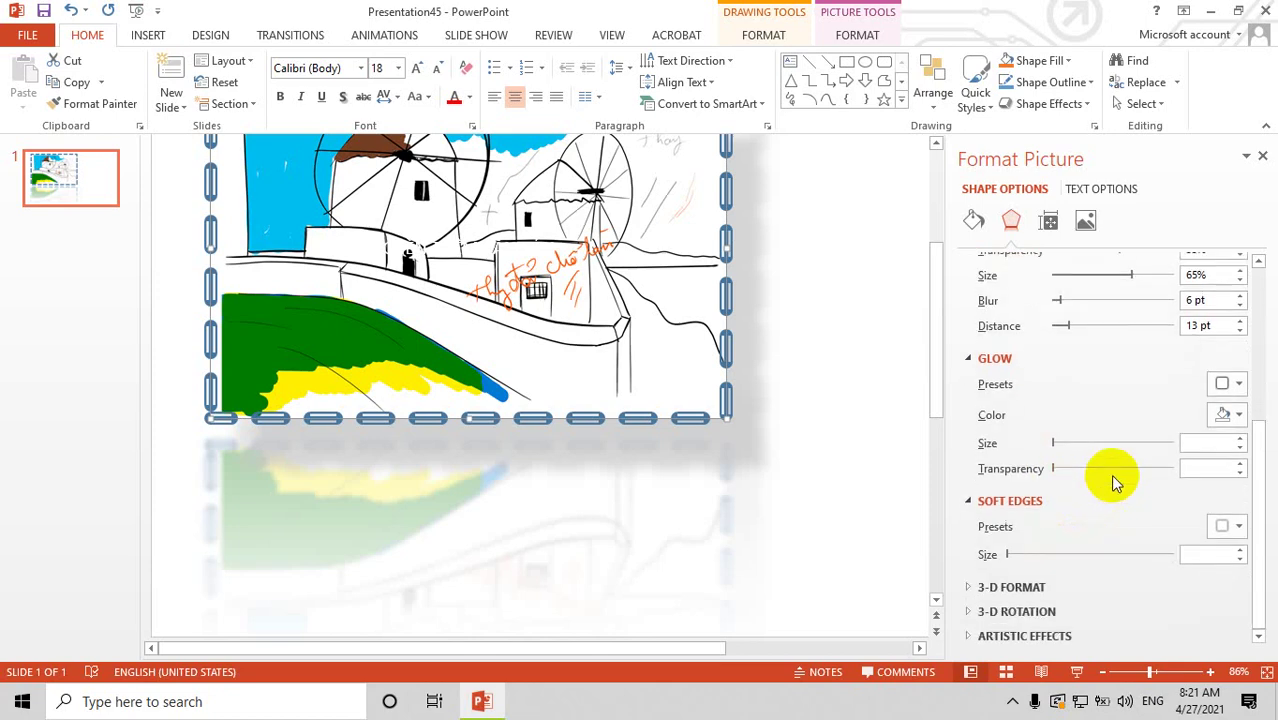
# - Reveal the 3-D Format options for bevel, depth and contour in Format Picture
pyautogui.click(969, 588)
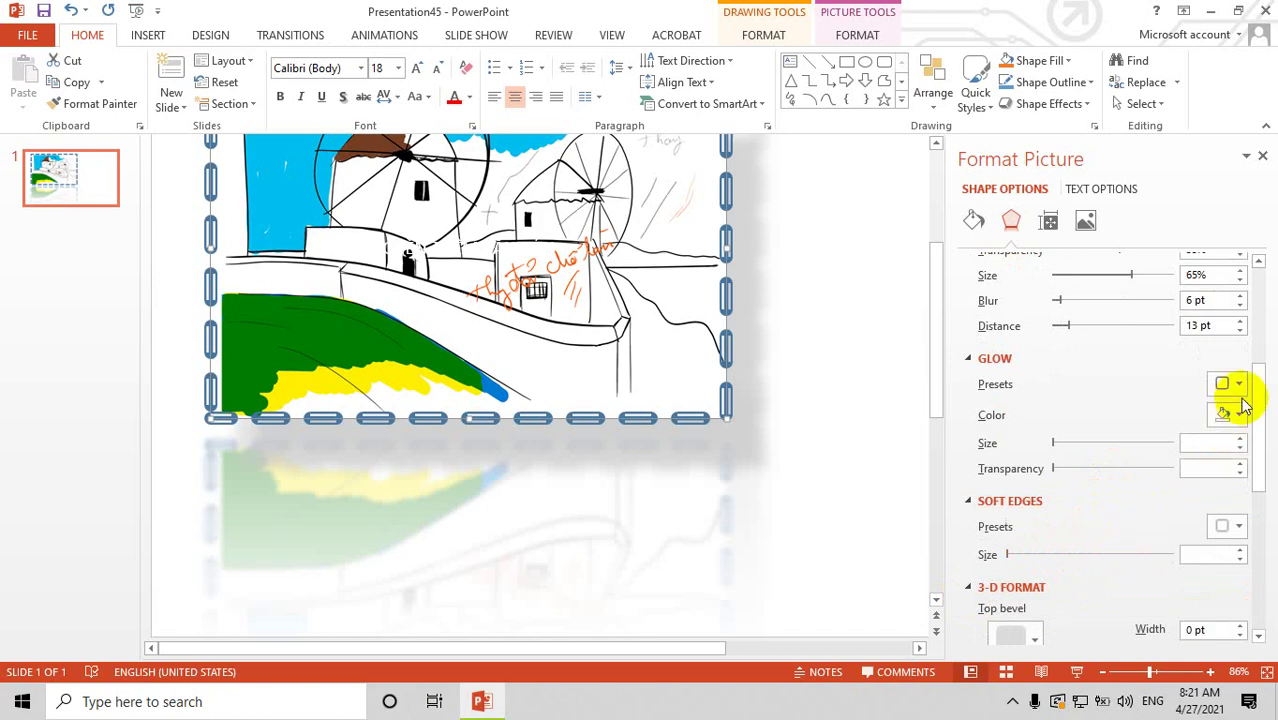
pyautogui.moveTo(1260, 402); pyautogui.dragTo(1260, 488)
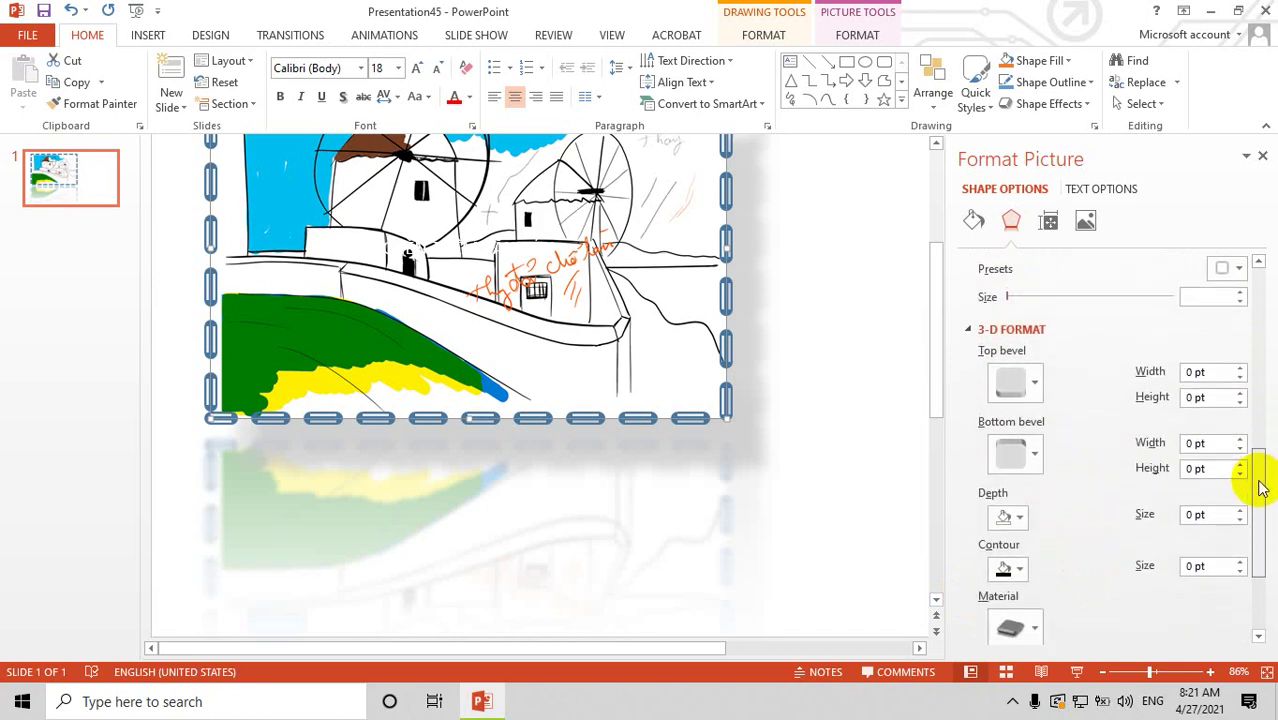
pyautogui.moveTo(1260, 488); pyautogui.dragTo(1262, 468)
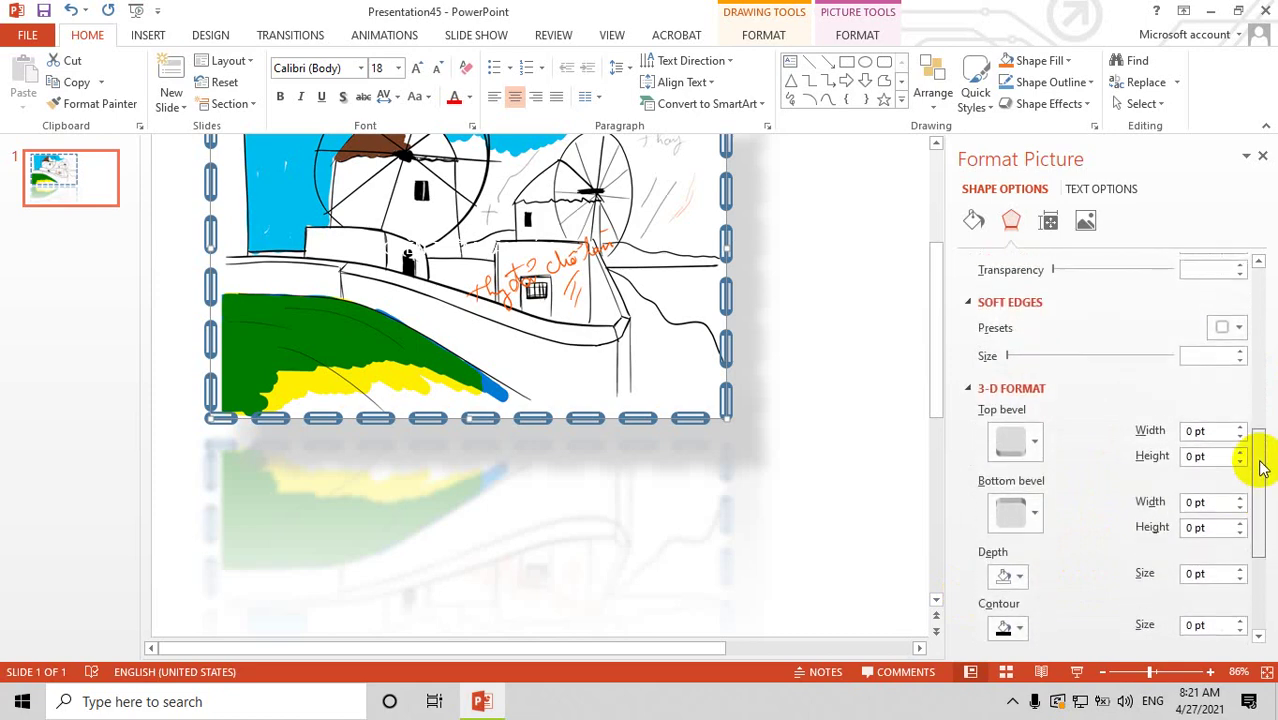
# - Apply a Circle top bevel, 6 pt wide and 6 pt high, to the picture
pyautogui.click(1036, 450)
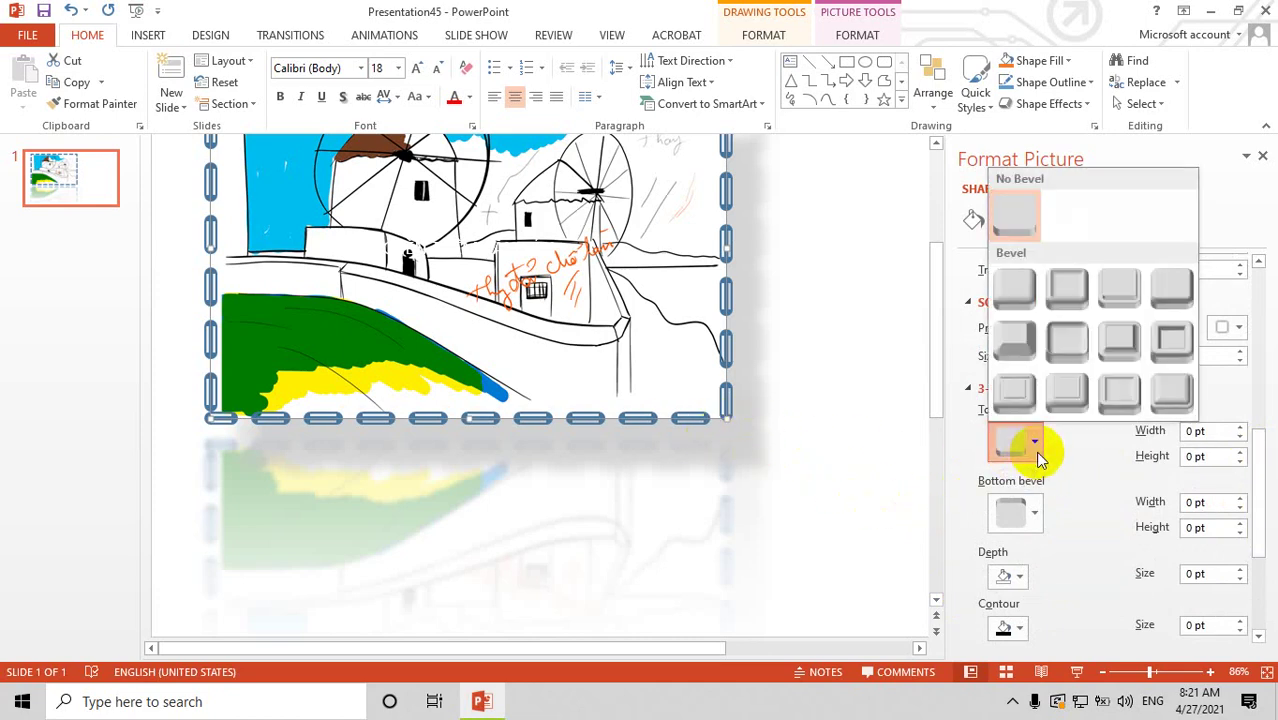
pyautogui.click(1030, 308)
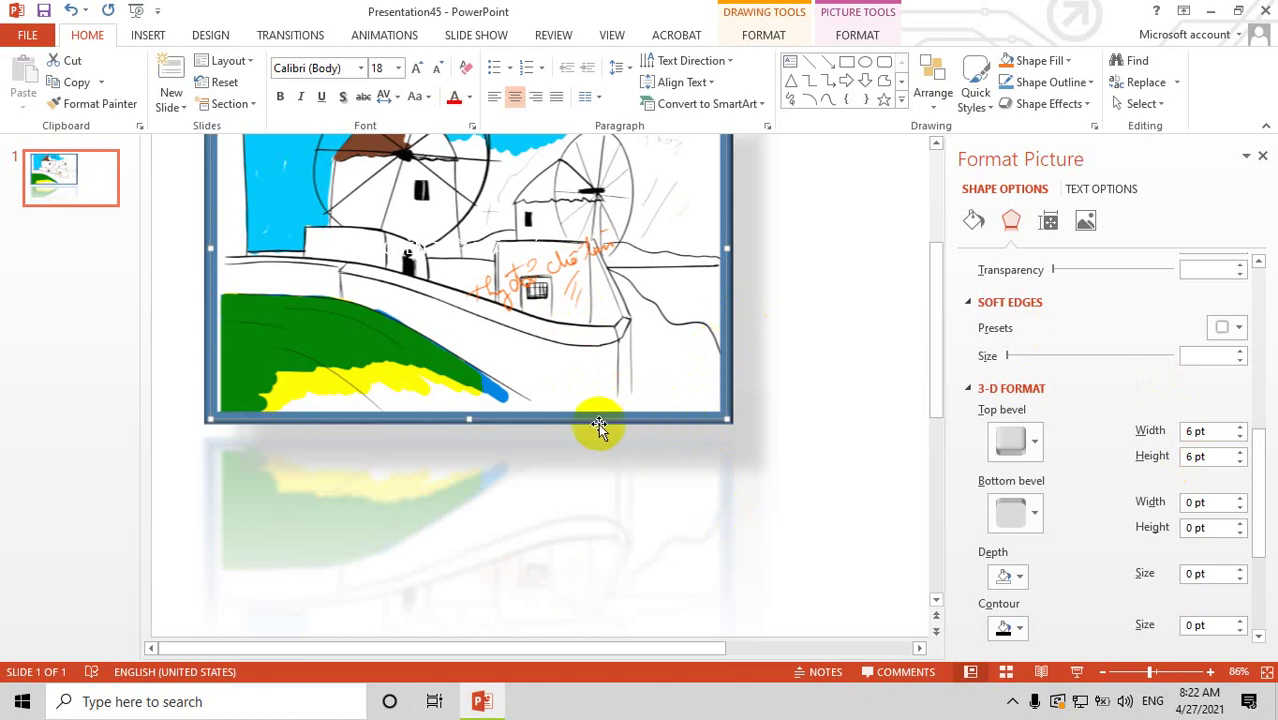
pyautogui.click(243, 323)
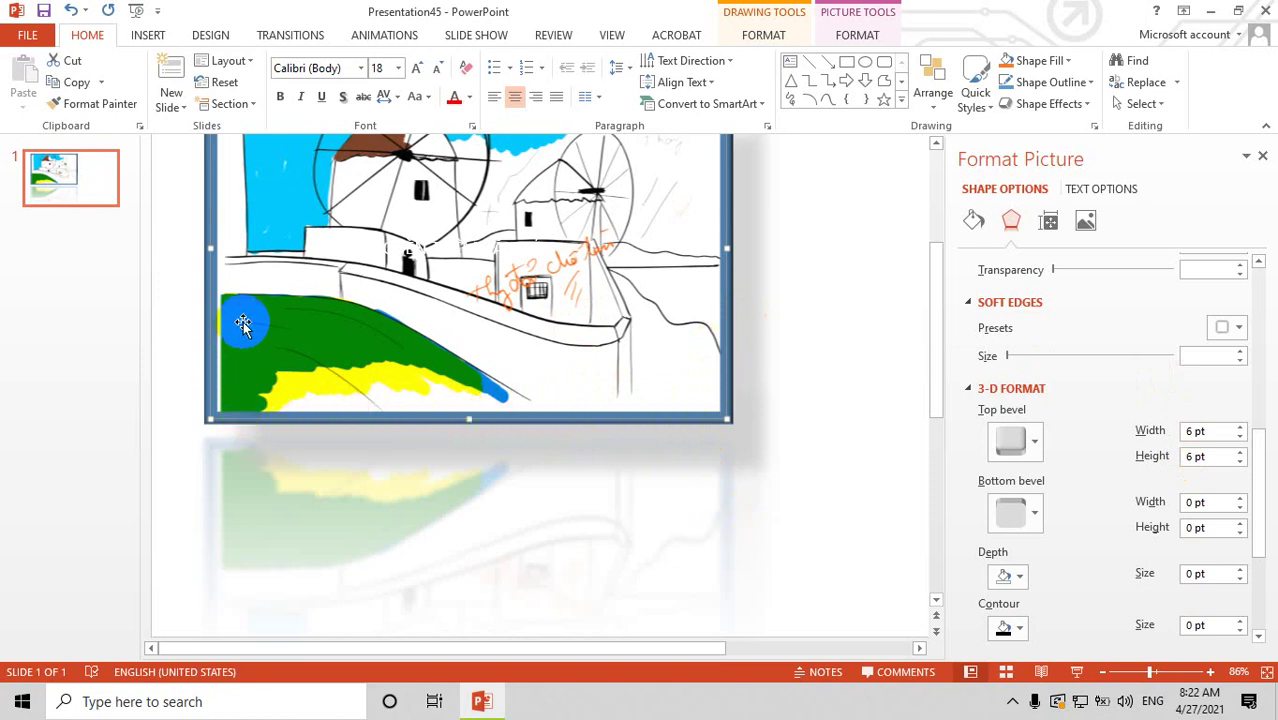
# - Browse the Bottom bevel and Depth colour choices, leaving both unchanged
pyautogui.click(1030, 520)
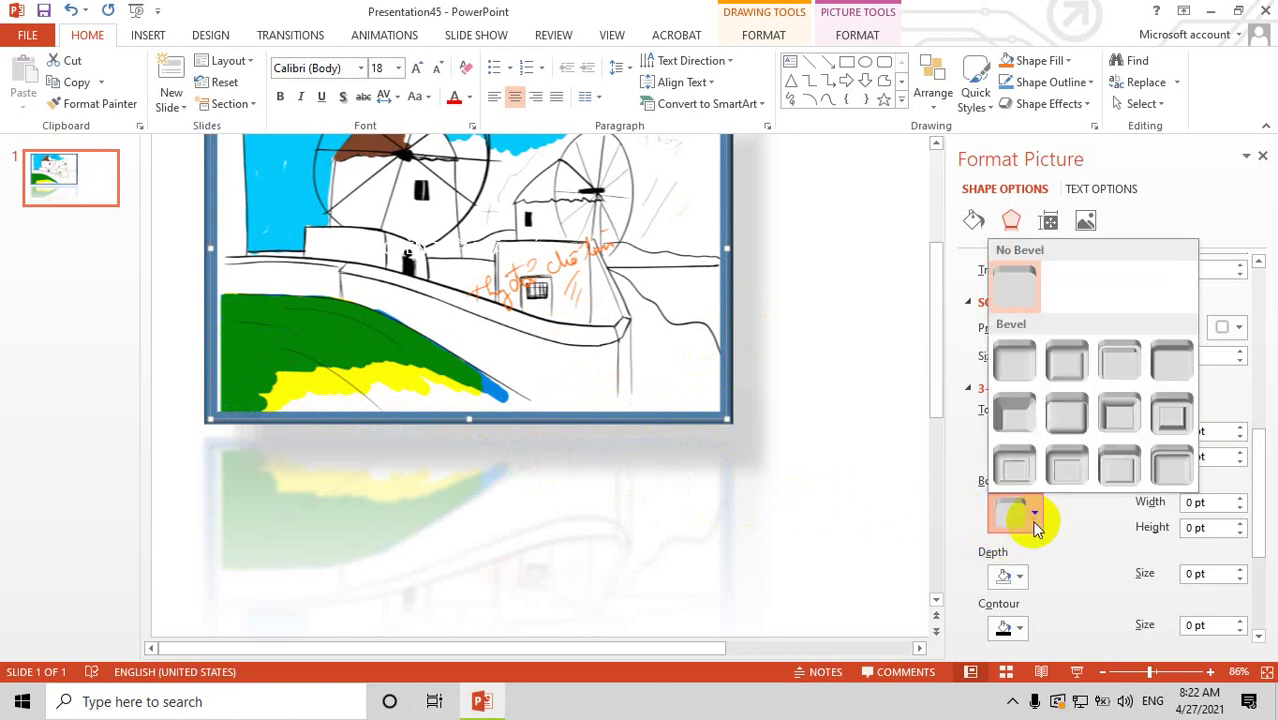
pyautogui.click(1072, 528)
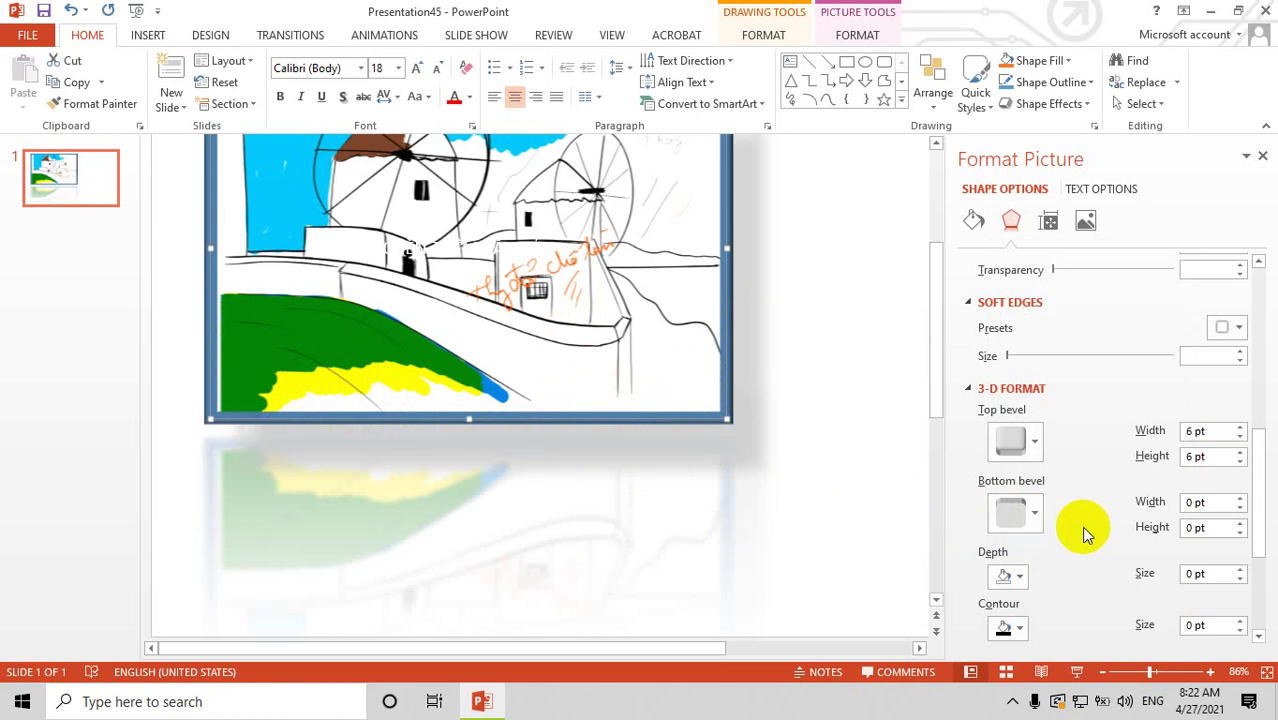
pyautogui.scroll(-1, 1084, 542)
pyautogui.scroll(-1, 1084, 542)
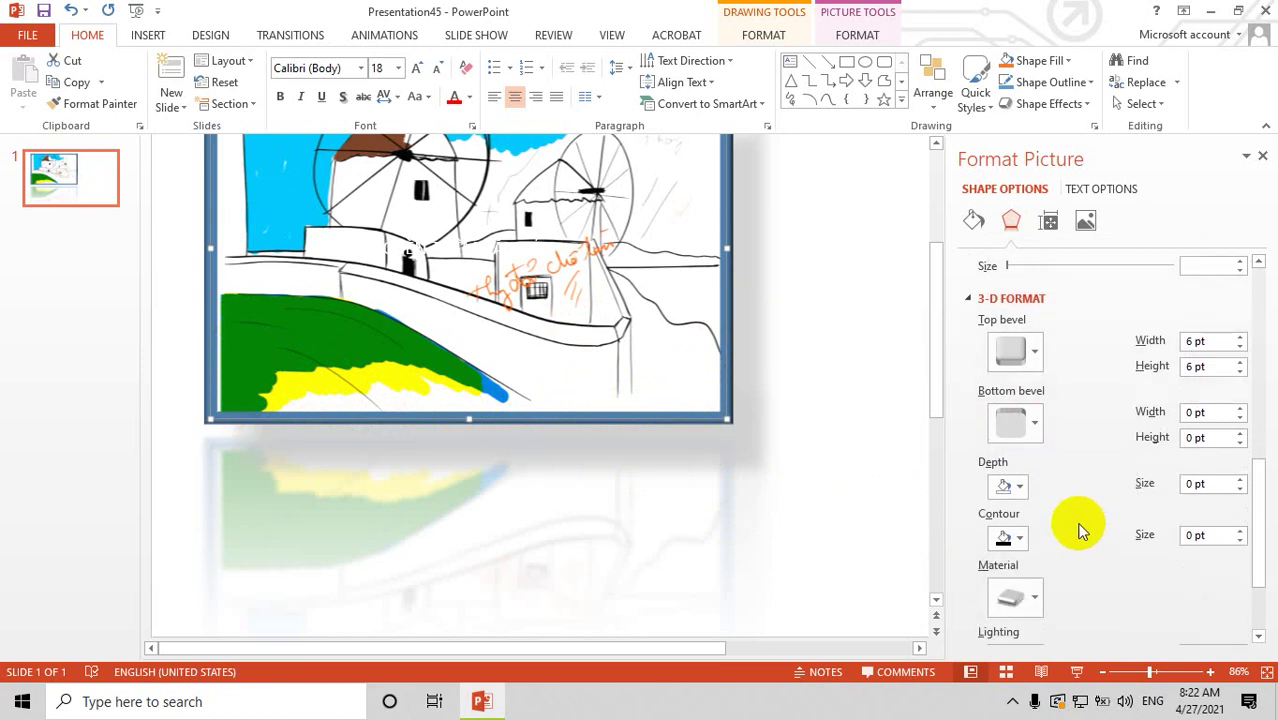
pyautogui.click(1020, 490)
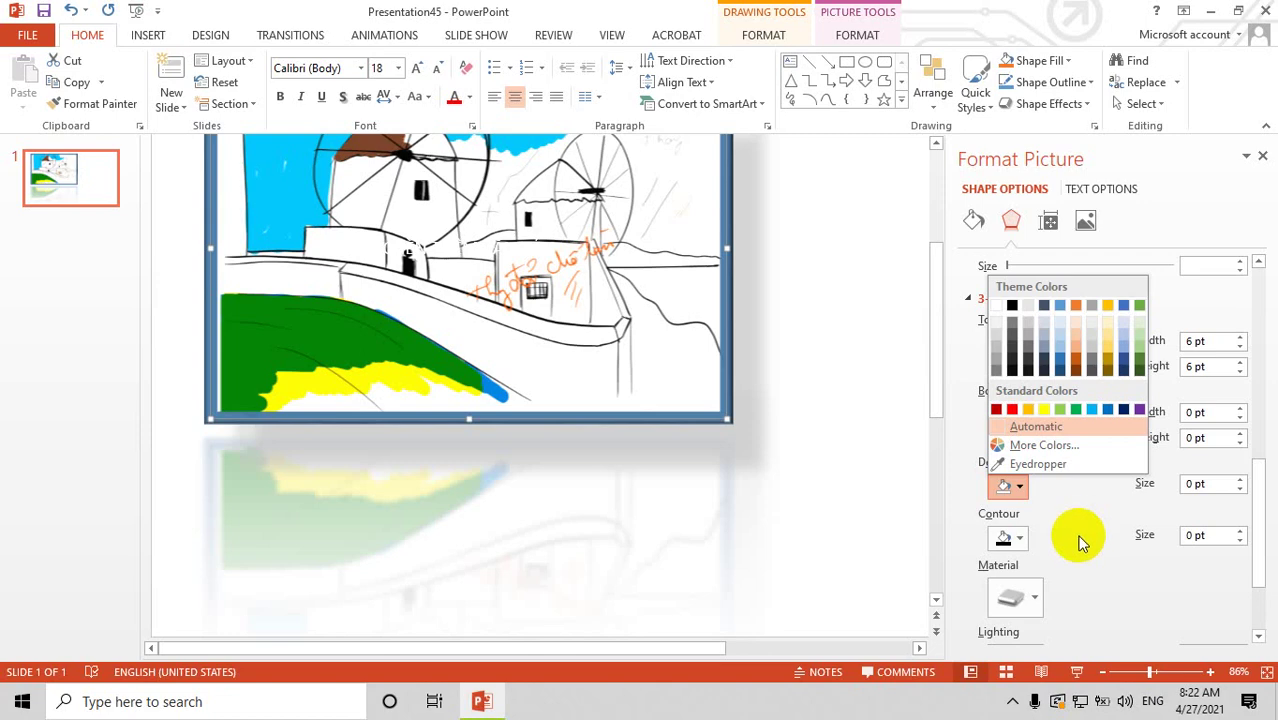
pyautogui.click(1078, 535)
pyautogui.scroll(-3, 1080, 538)
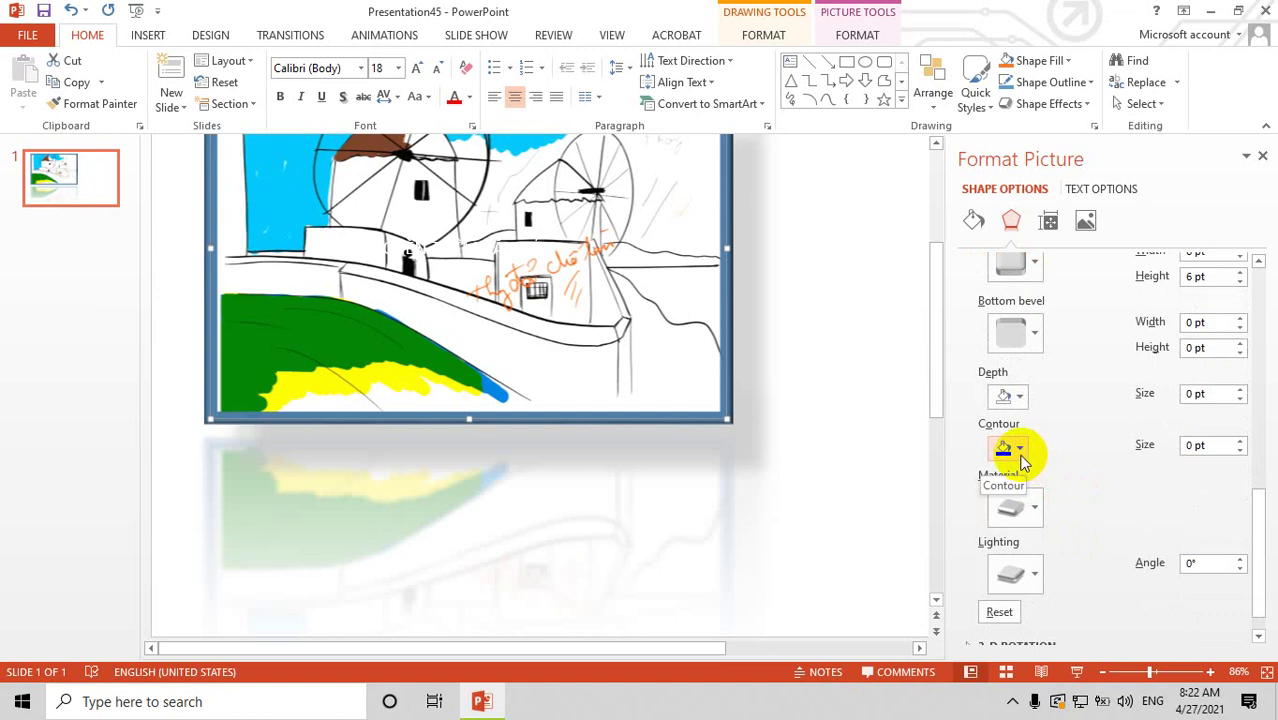
pyautogui.scroll(-1, 1040, 505)
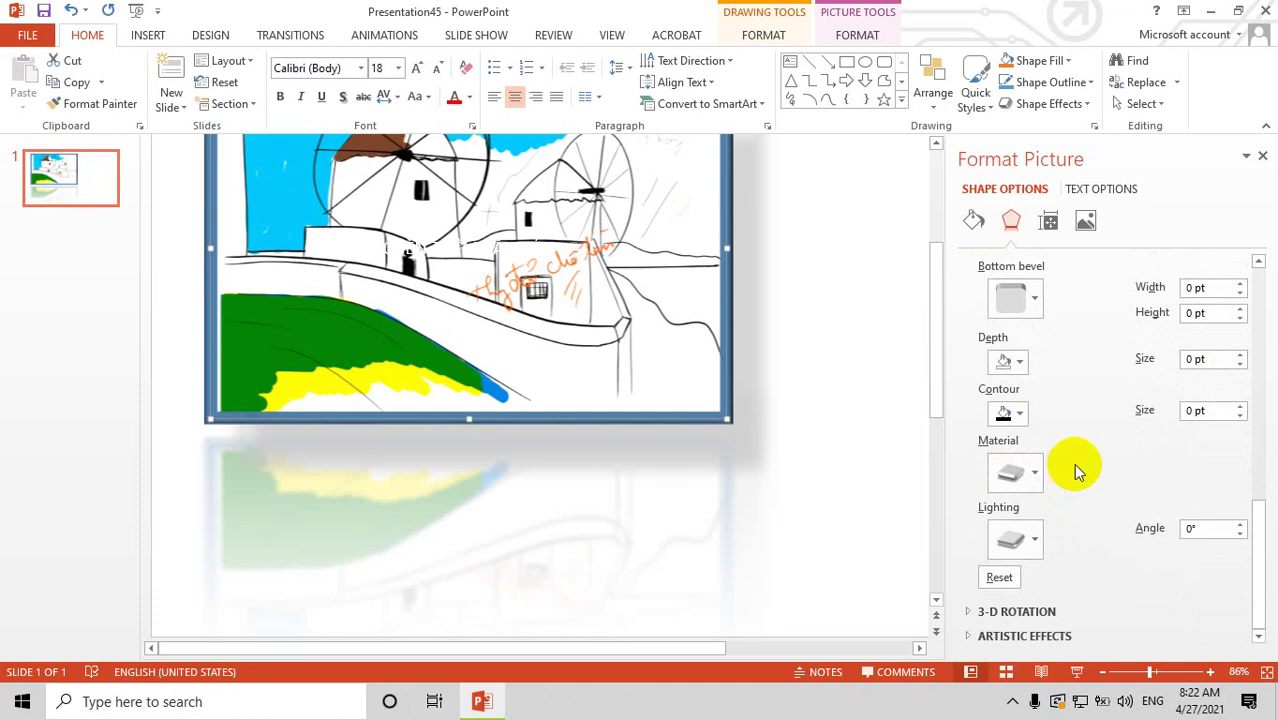
# - Set the picture's 3-D rotation to 30° X and 20° Y
pyautogui.click(969, 613)
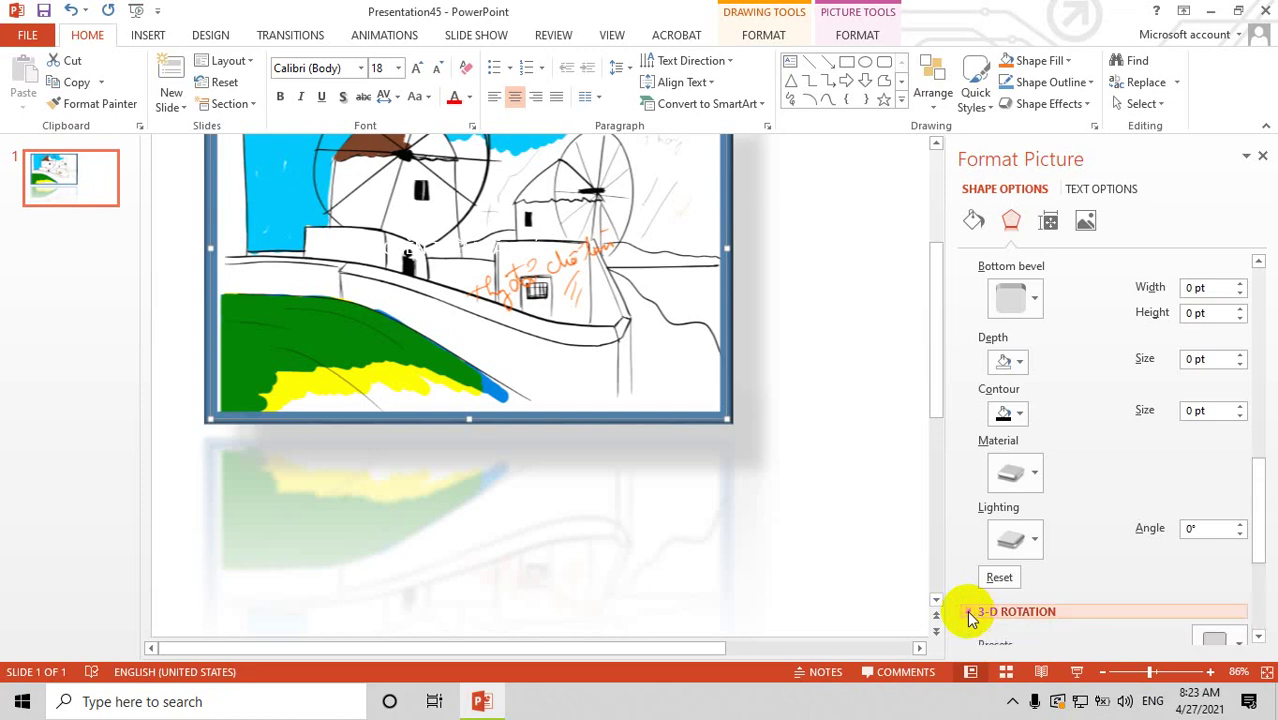
pyautogui.scroll(-1, 1096, 535)
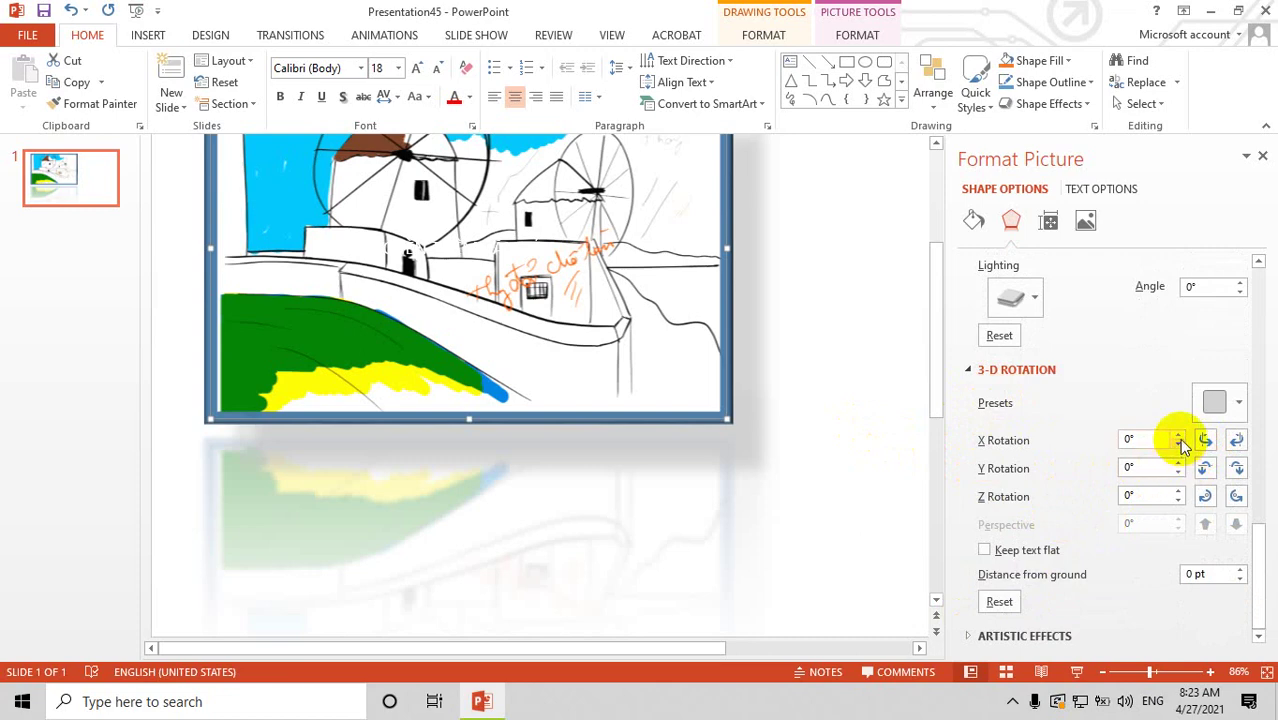
pyautogui.click(1179, 436)
pyautogui.click(1179, 436)
pyautogui.click(1179, 436)
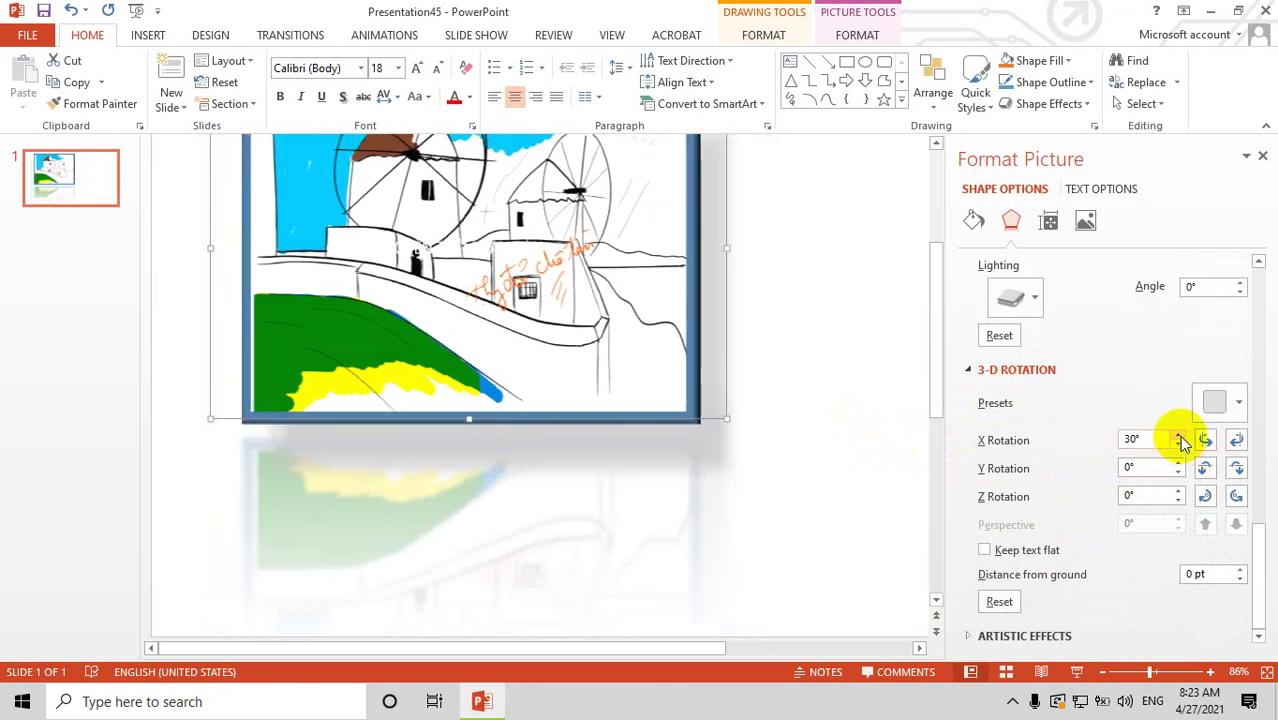
pyautogui.click(1179, 464)
pyautogui.click(1179, 464)
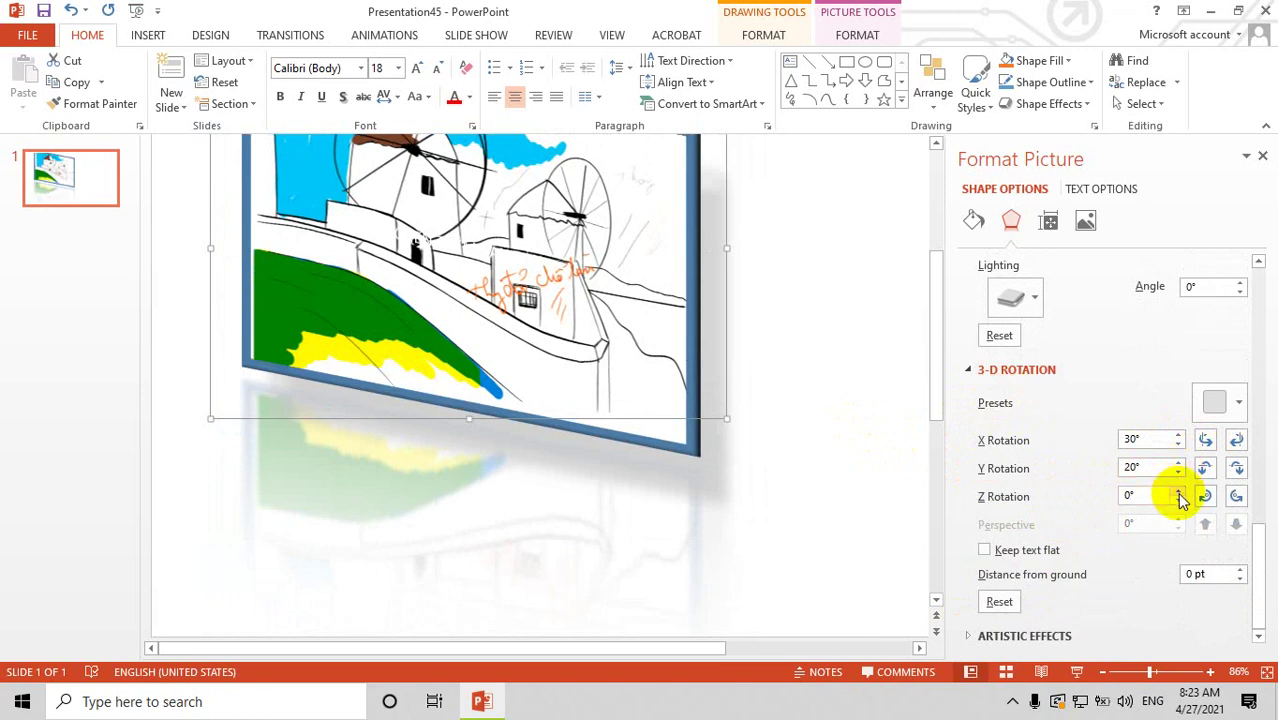
# - Try Z rotations of 30° and 0°, settling on 10°
pyautogui.click(1179, 492)
pyautogui.click(1179, 492)
pyautogui.click(1179, 492)
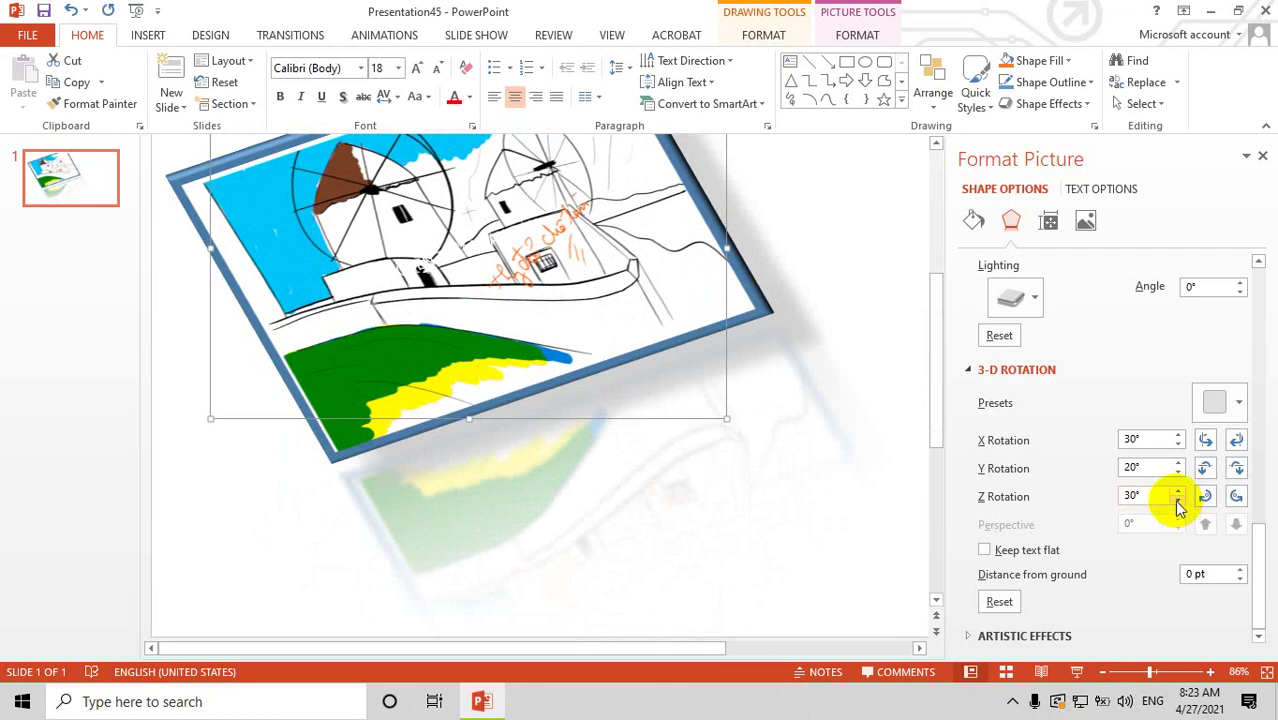
pyautogui.click(1177, 502)
pyautogui.click(1177, 502)
pyautogui.click(1177, 502)
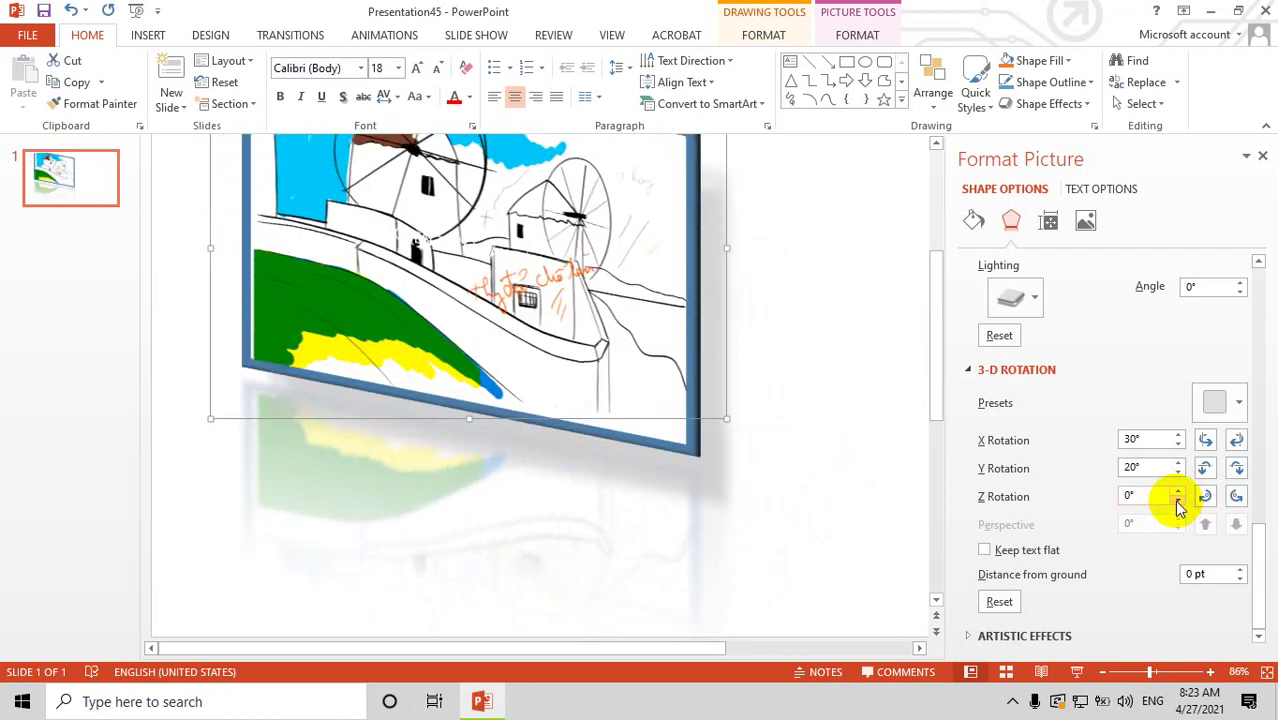
pyautogui.click(1178, 491)
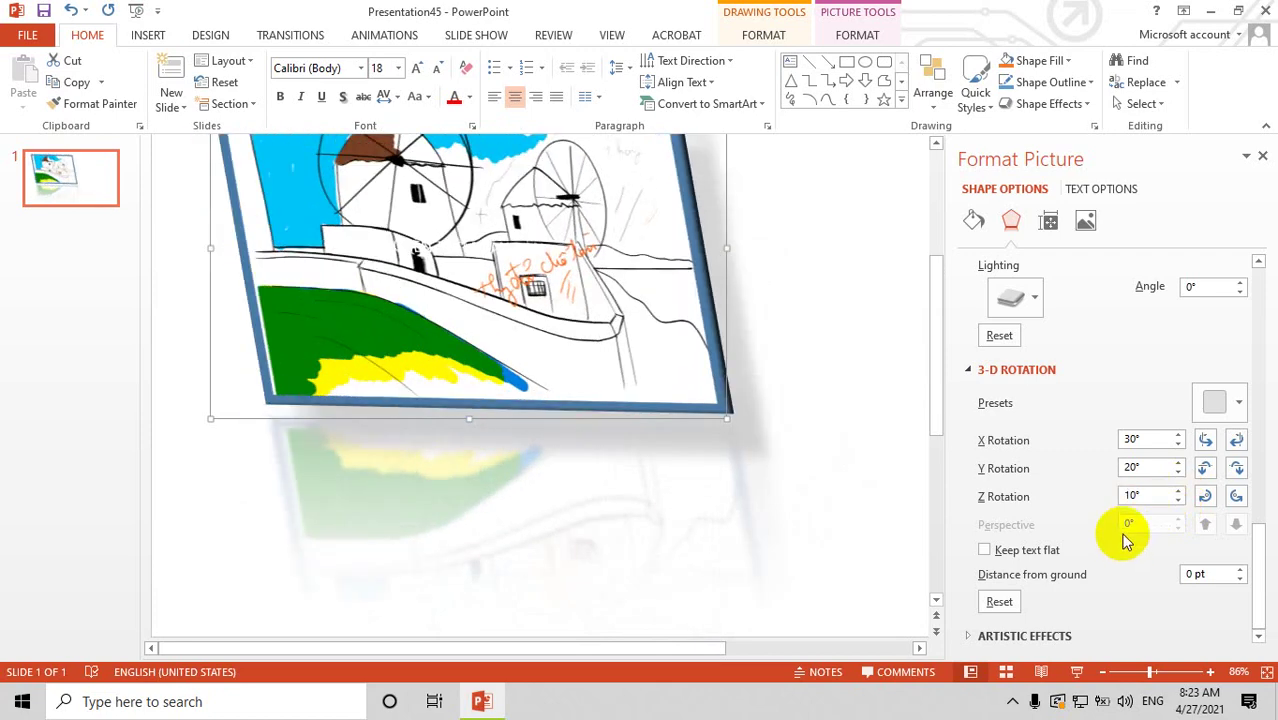
pyautogui.scroll(1, 1061, 531)
pyautogui.scroll(5, 1108, 450)
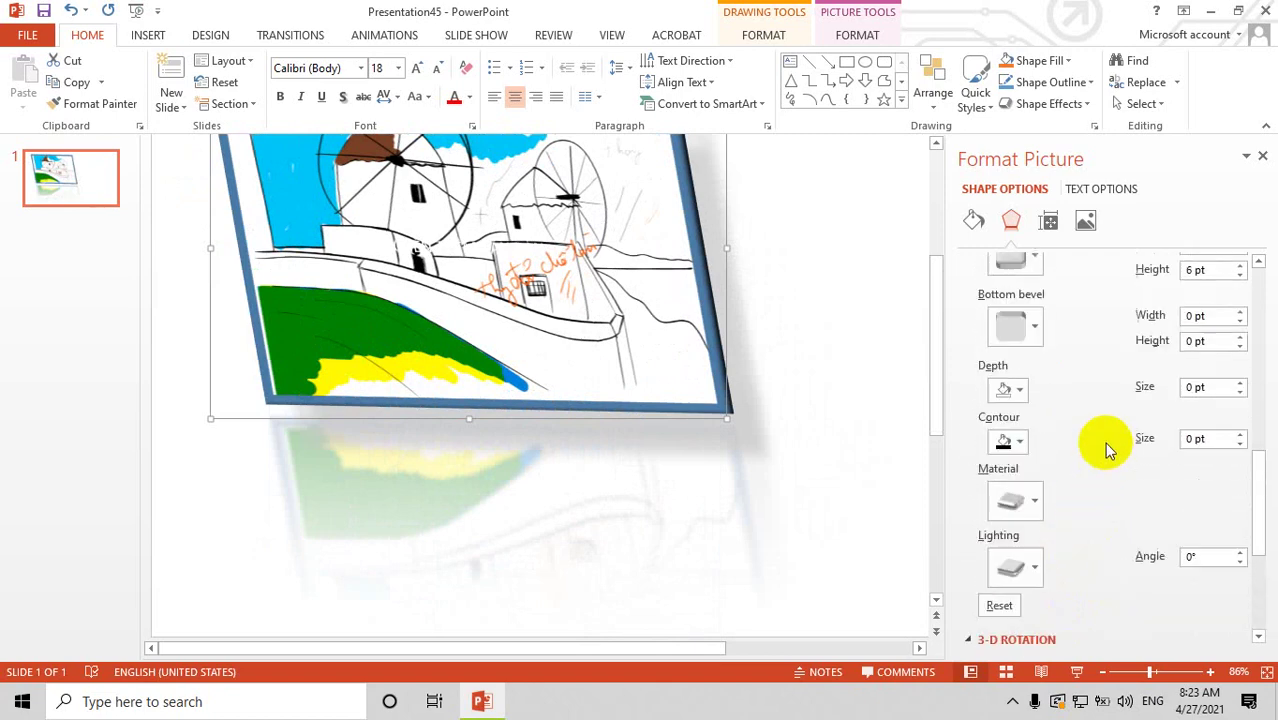
pyautogui.scroll(5, 1084, 448)
pyautogui.scroll(3, 1084, 448)
pyautogui.scroll(-2, 1118, 461)
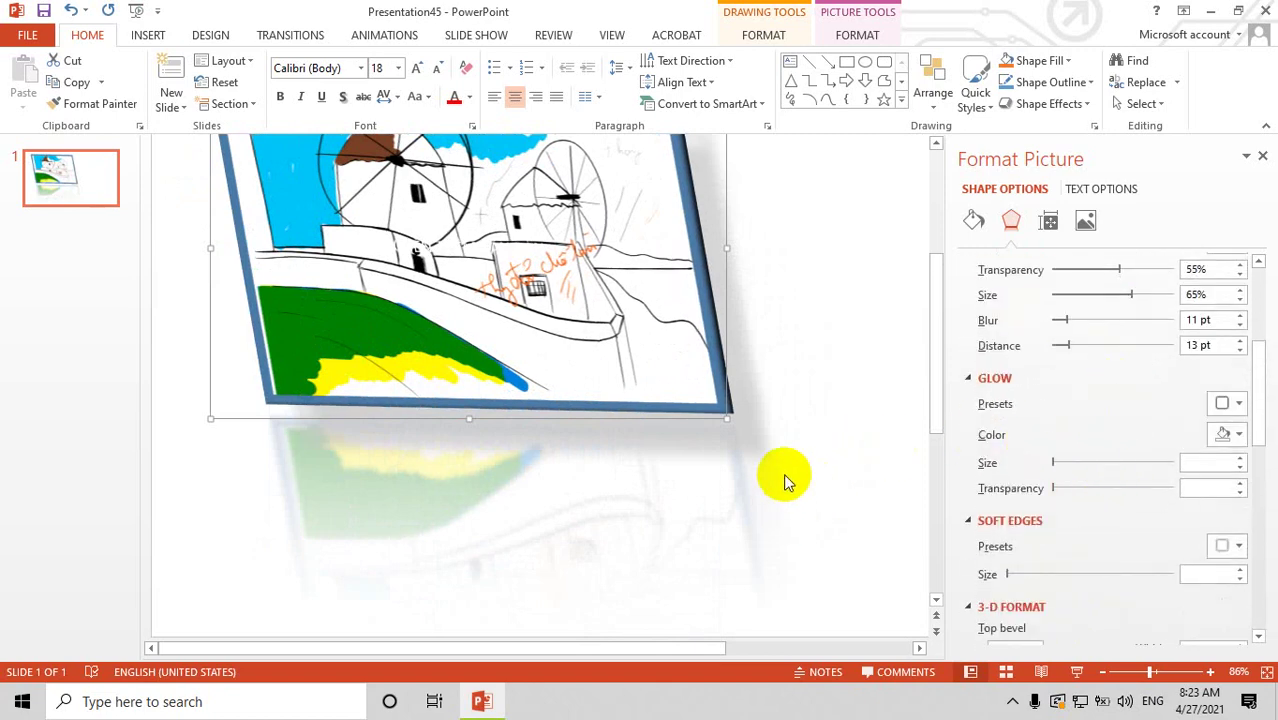
# - Check the picture's size under Size & Properties, then delete the windmill picture
pyautogui.click(1048, 224)
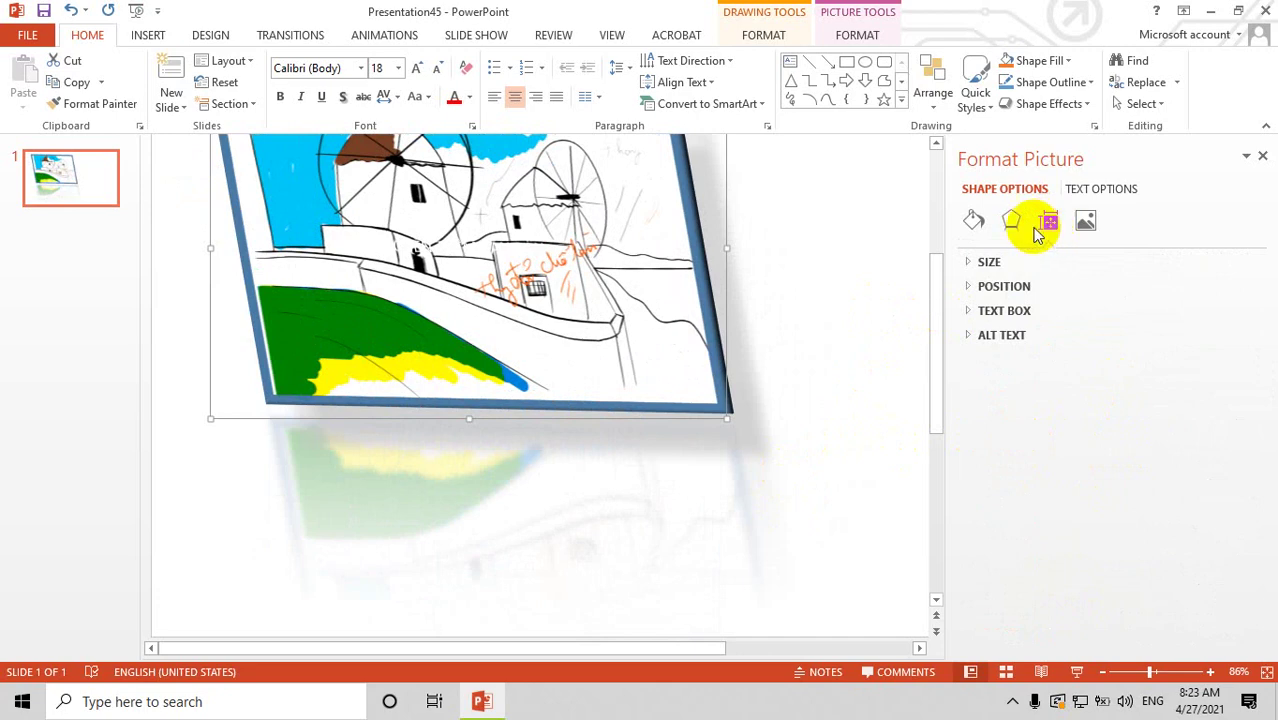
pyautogui.click(971, 266)
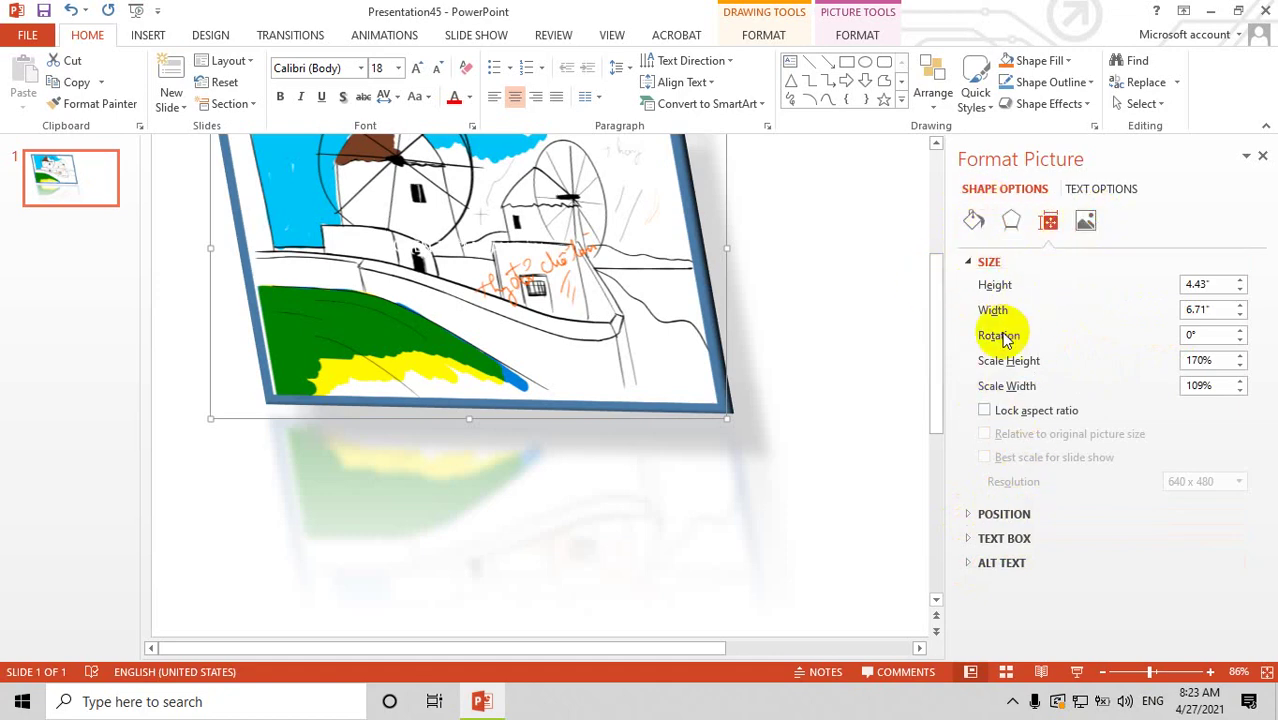
pyautogui.scroll(1, 846, 350)
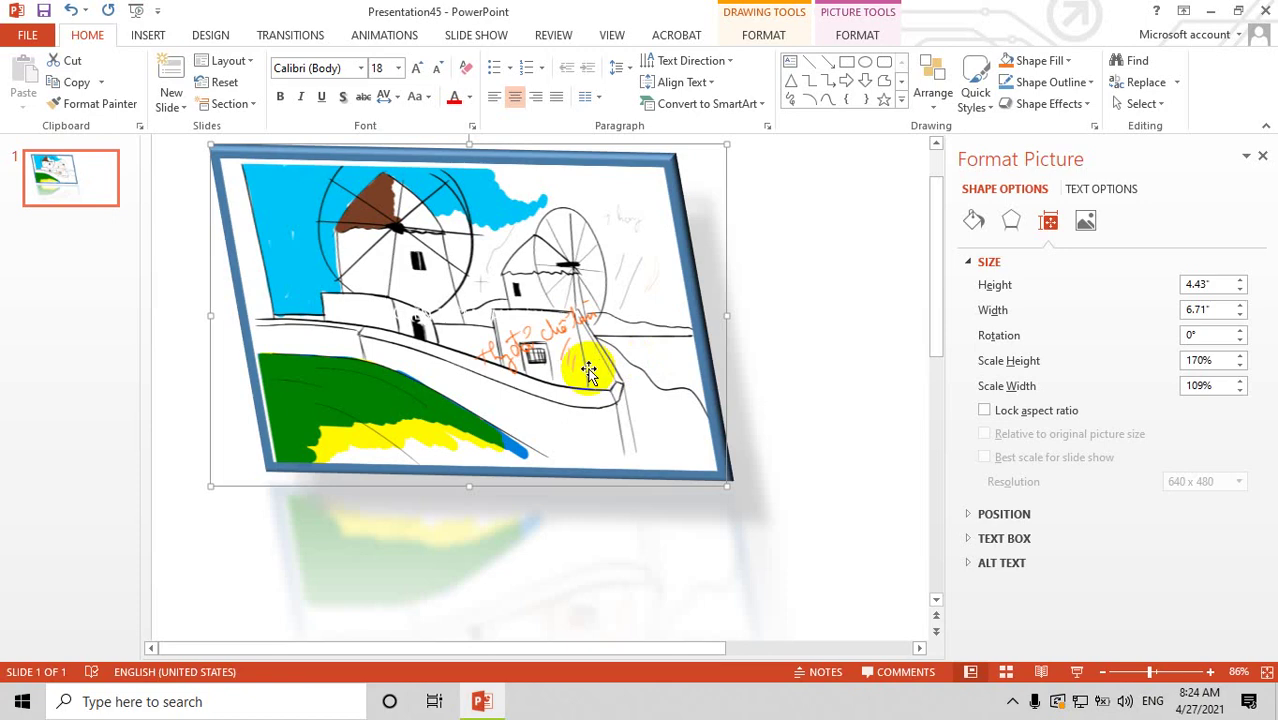
pyautogui.press('Delete')
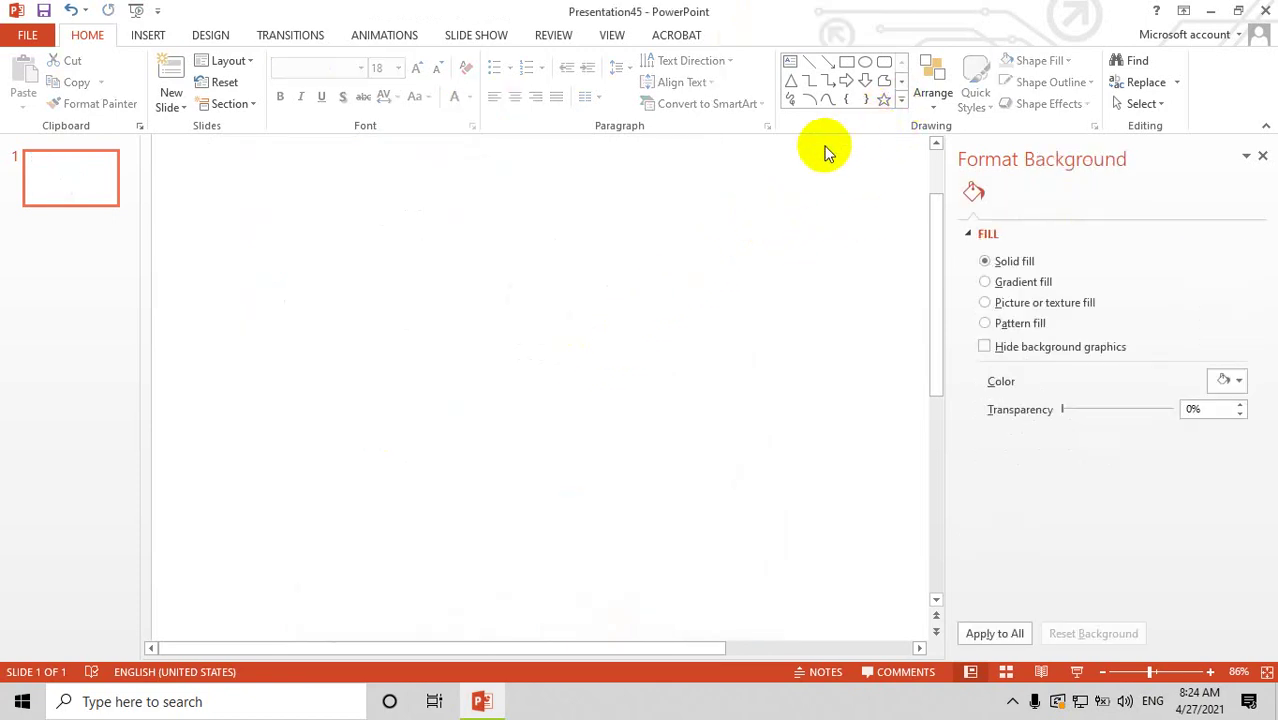
# - Expand the Home tab's Shapes gallery to show all shapes
pyautogui.click(899, 106)
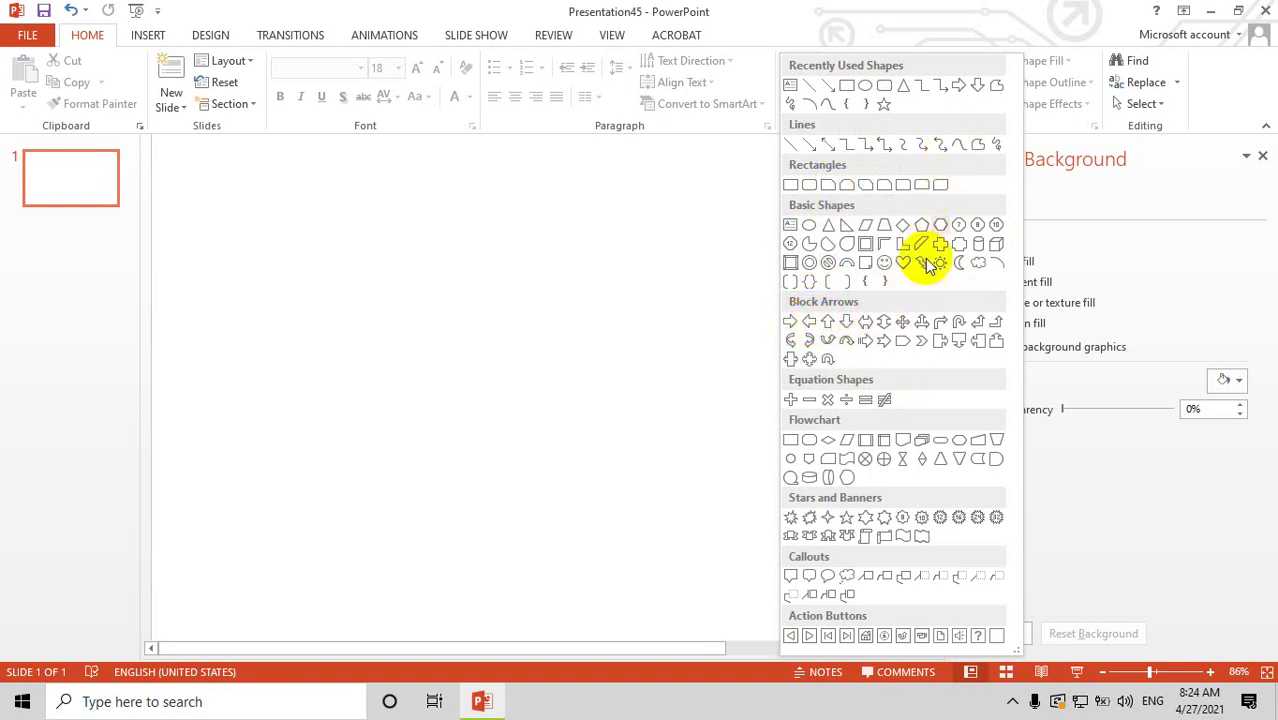
# - Draw a blue isosceles triangle in the upper middle of the slide
pyautogui.click(829, 236)
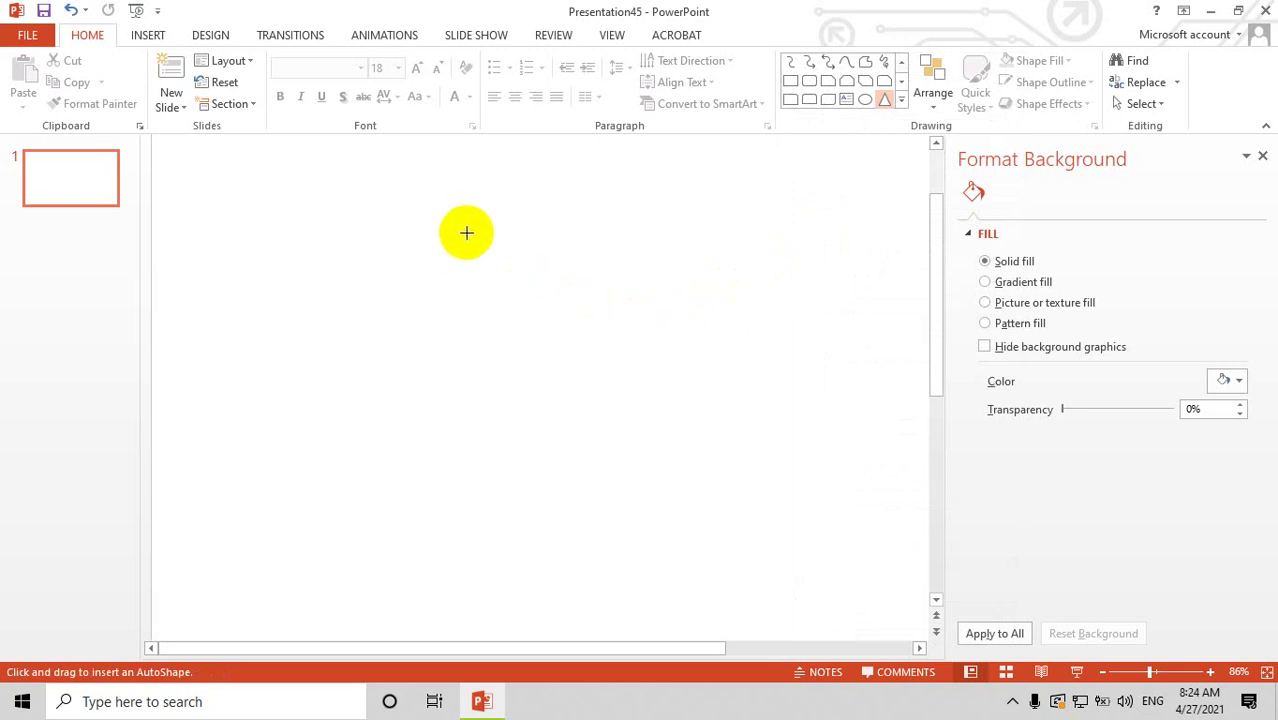
pyautogui.moveTo(465, 232); pyautogui.dragTo(658, 371)
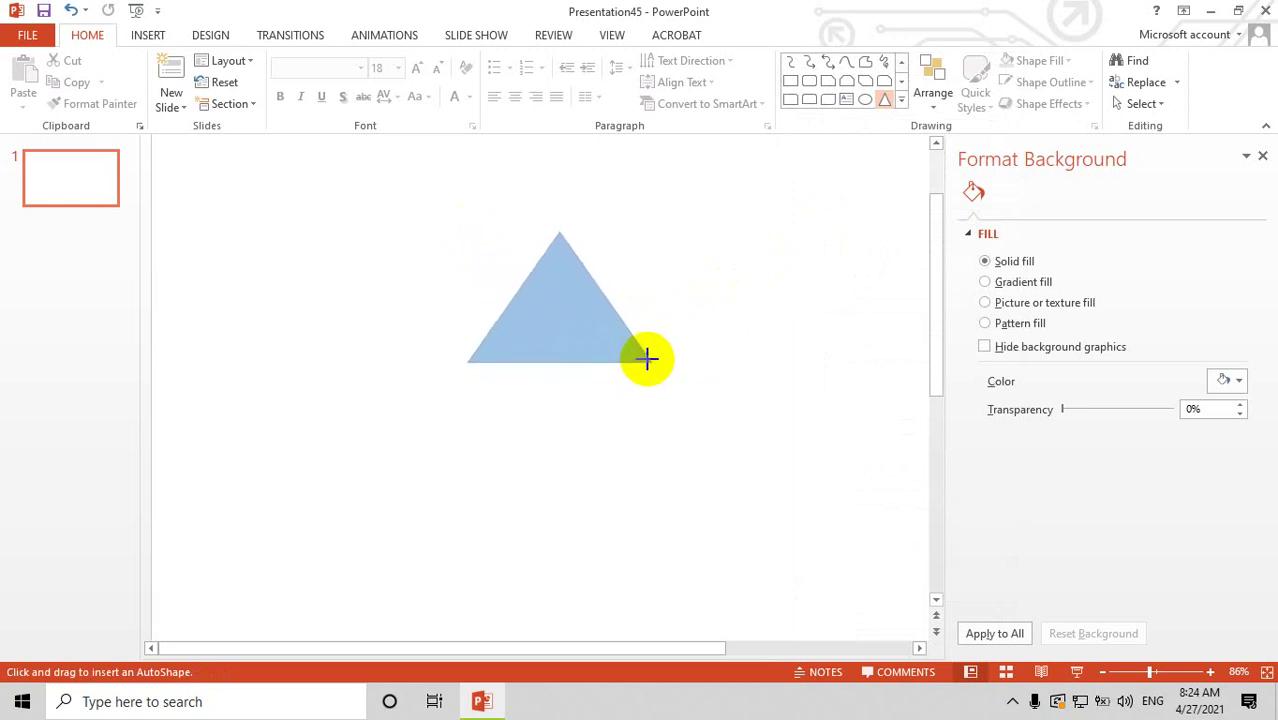
pyautogui.moveTo(658, 371); pyautogui.dragTo(642, 356)
# - Draw a rectangle and align it directly beneath the triangle to form an arrow
pyautogui.click(790, 81)
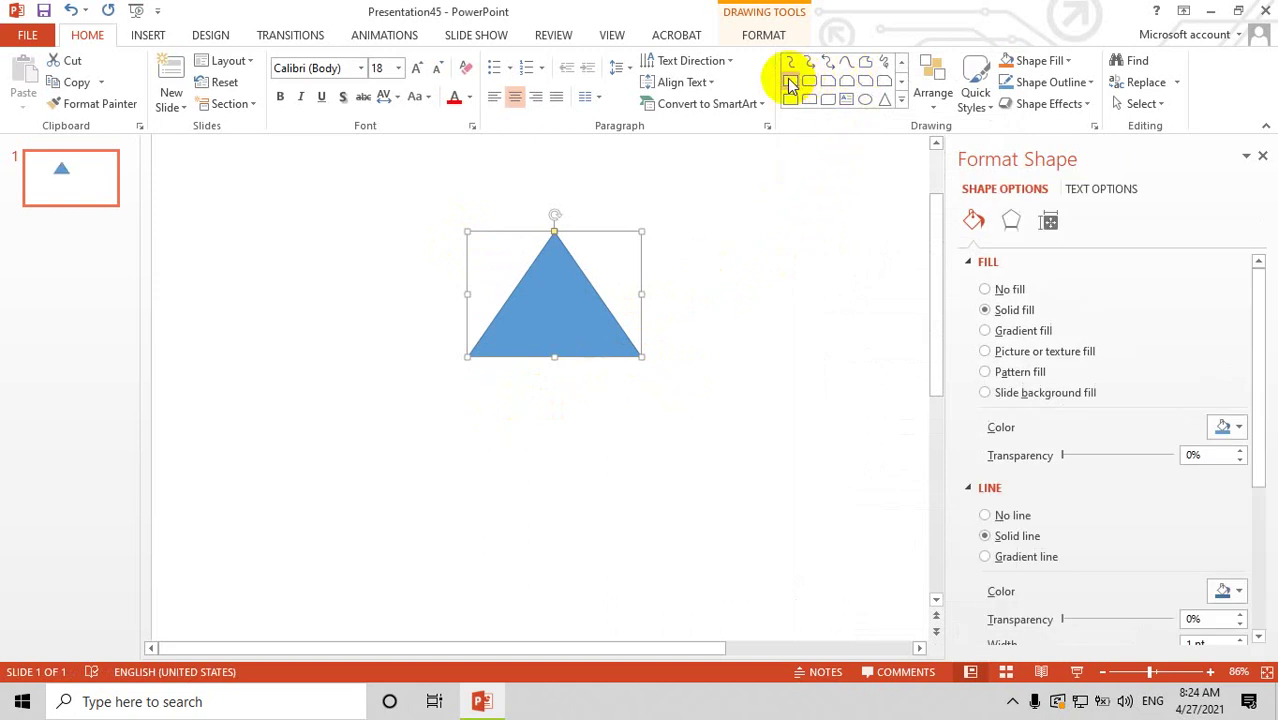
pyautogui.moveTo(529, 377); pyautogui.dragTo(626, 585)
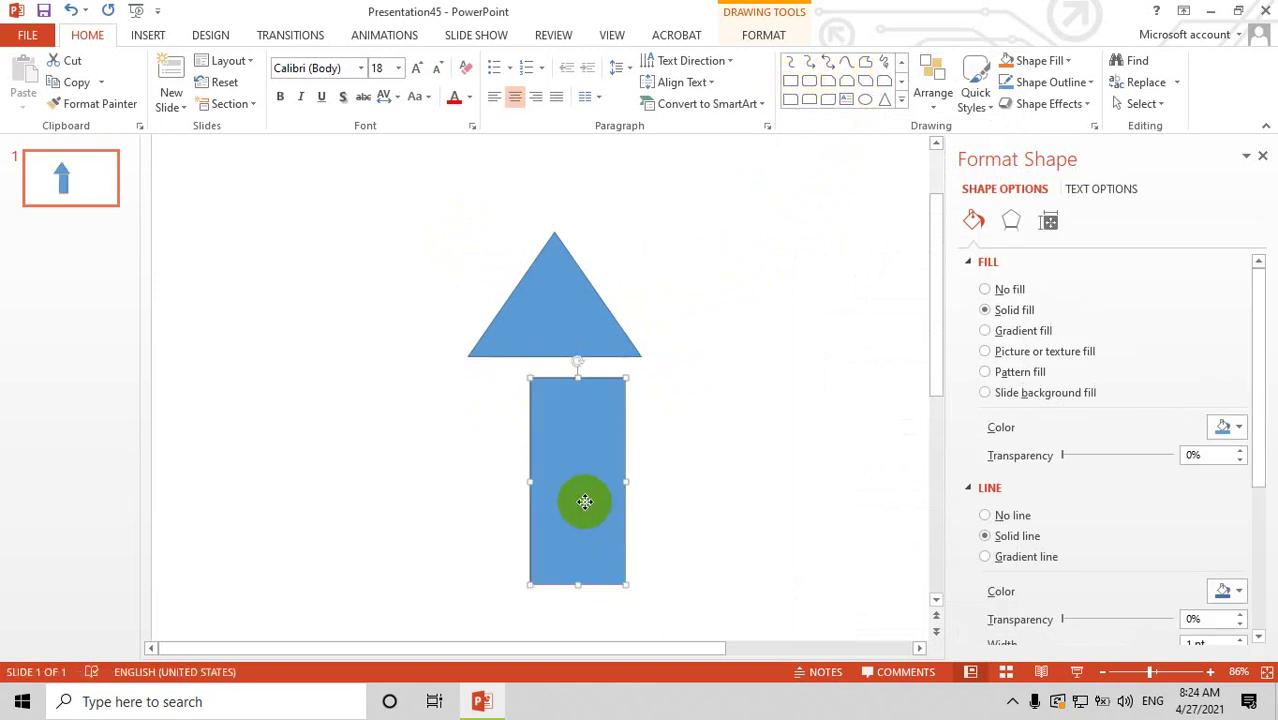
pyautogui.moveTo(582, 499); pyautogui.dragTo(562, 478)
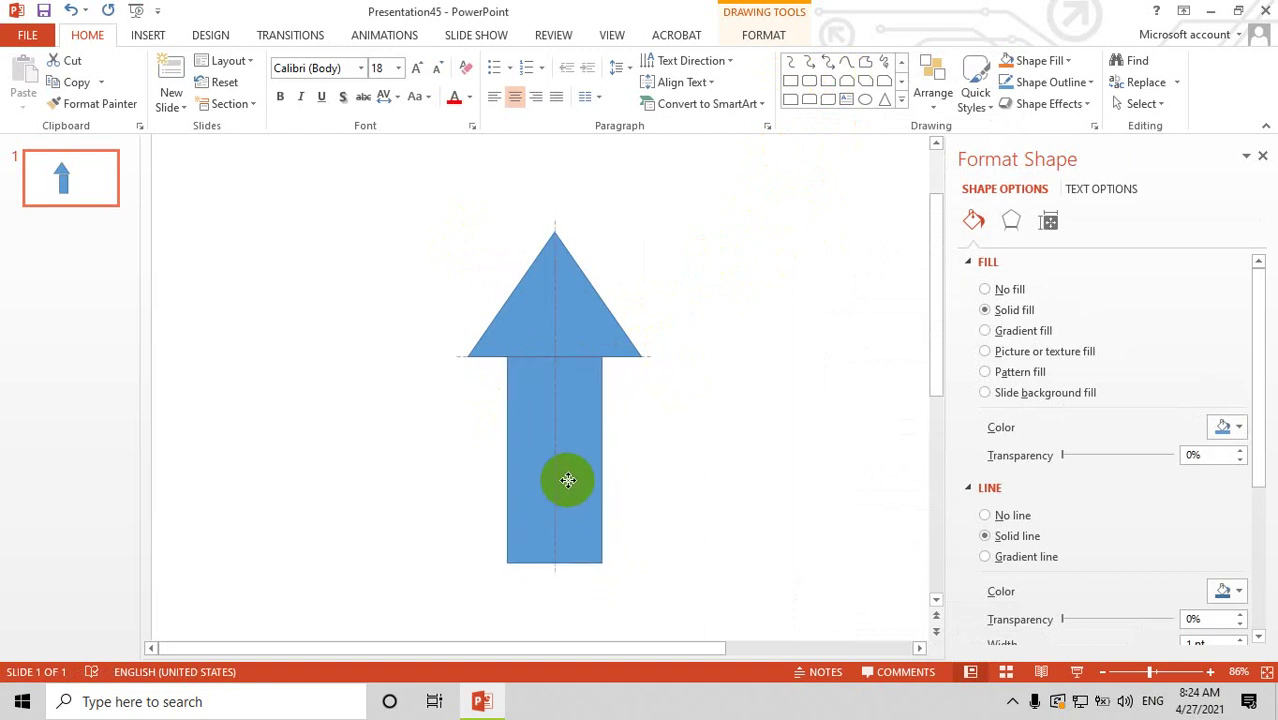
pyautogui.moveTo(562, 478); pyautogui.dragTo(562, 480)
pyautogui.click(708, 372)
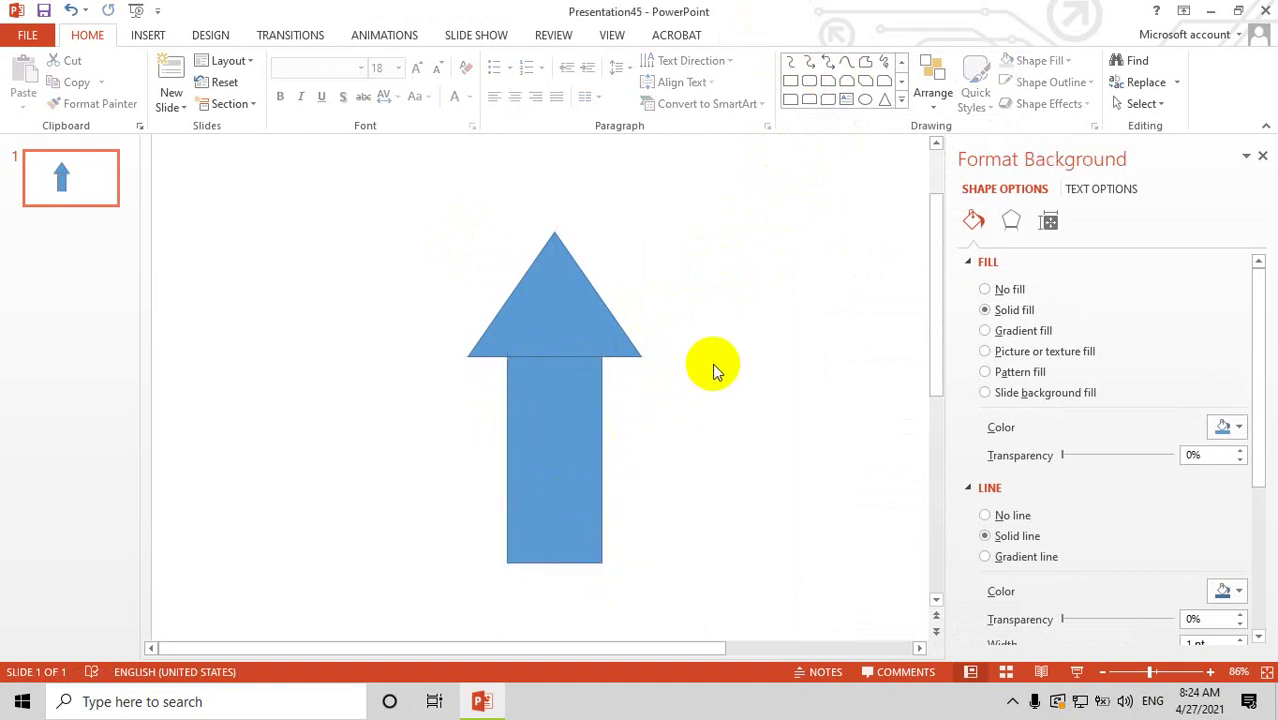
pyautogui.click(536, 434)
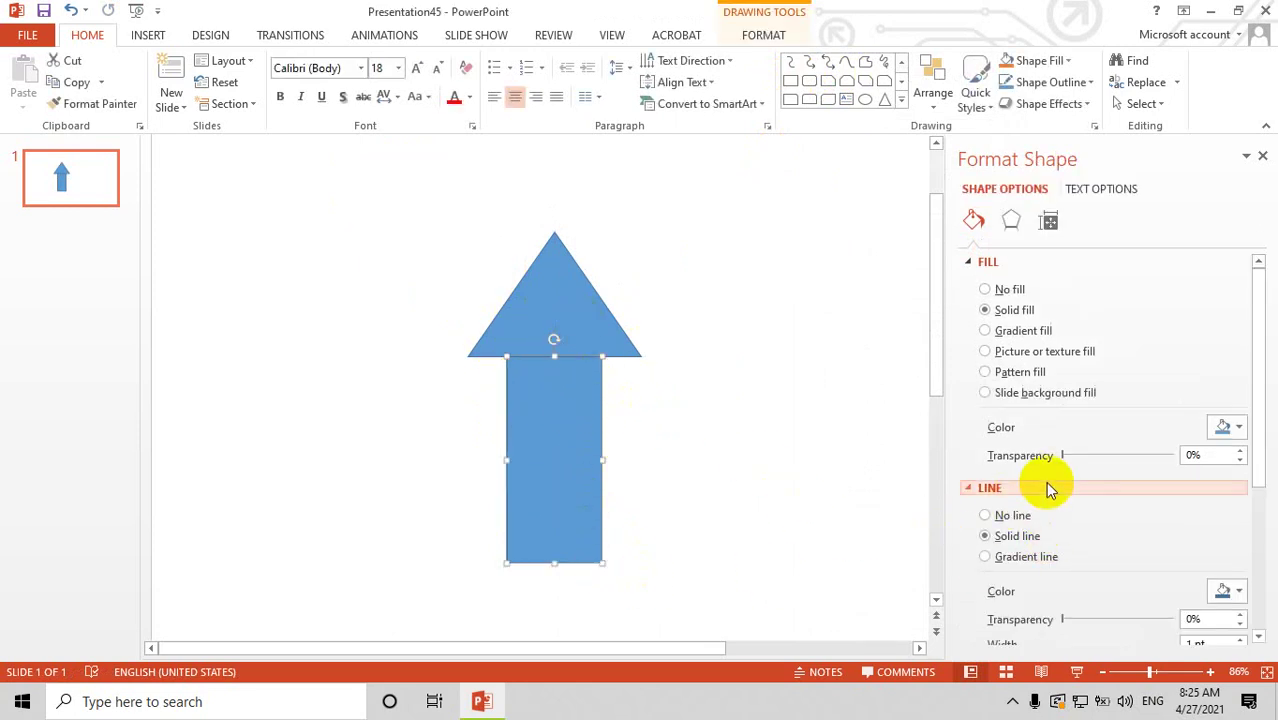
# - Set No line on both the rectangle and the triangle
pyautogui.click(984, 515)
pyautogui.click(587, 314)
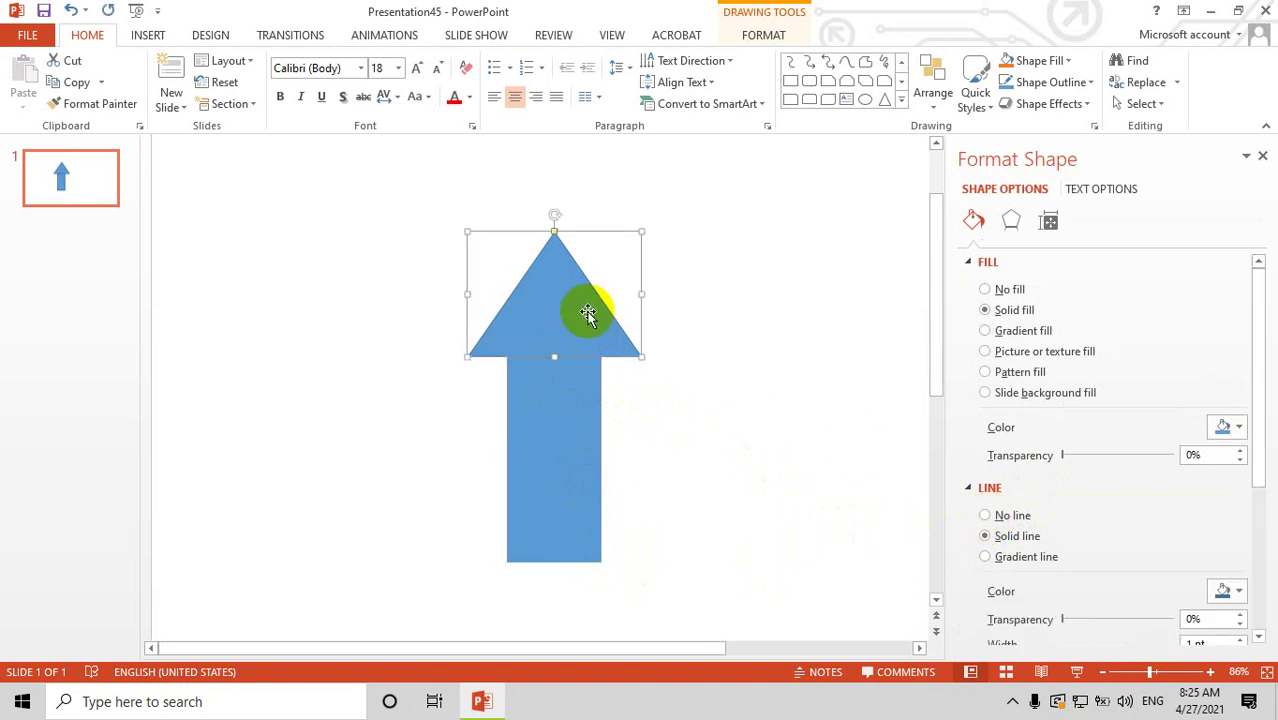
pyautogui.click(984, 515)
pyautogui.click(808, 368)
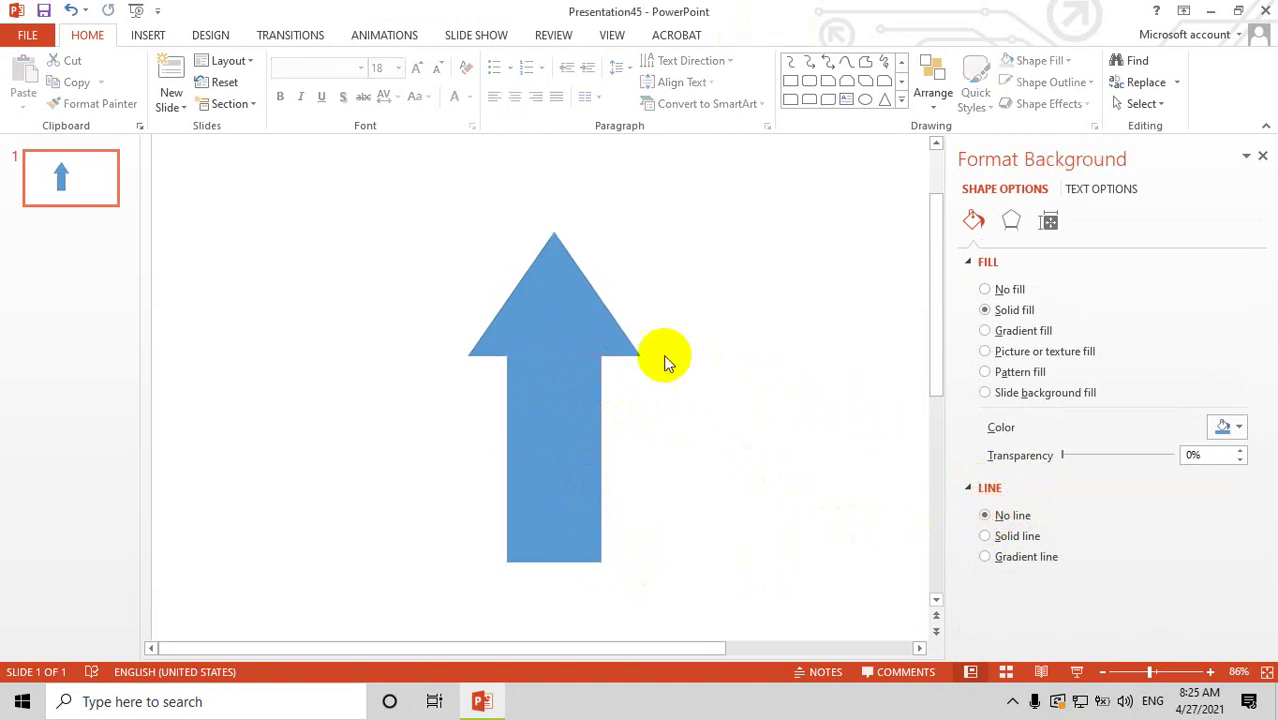
# - Group the triangle and rectangle with Ctrl+G, then undo a trial resize
pyautogui.moveTo(374, 196); pyautogui.dragTo(756, 621)
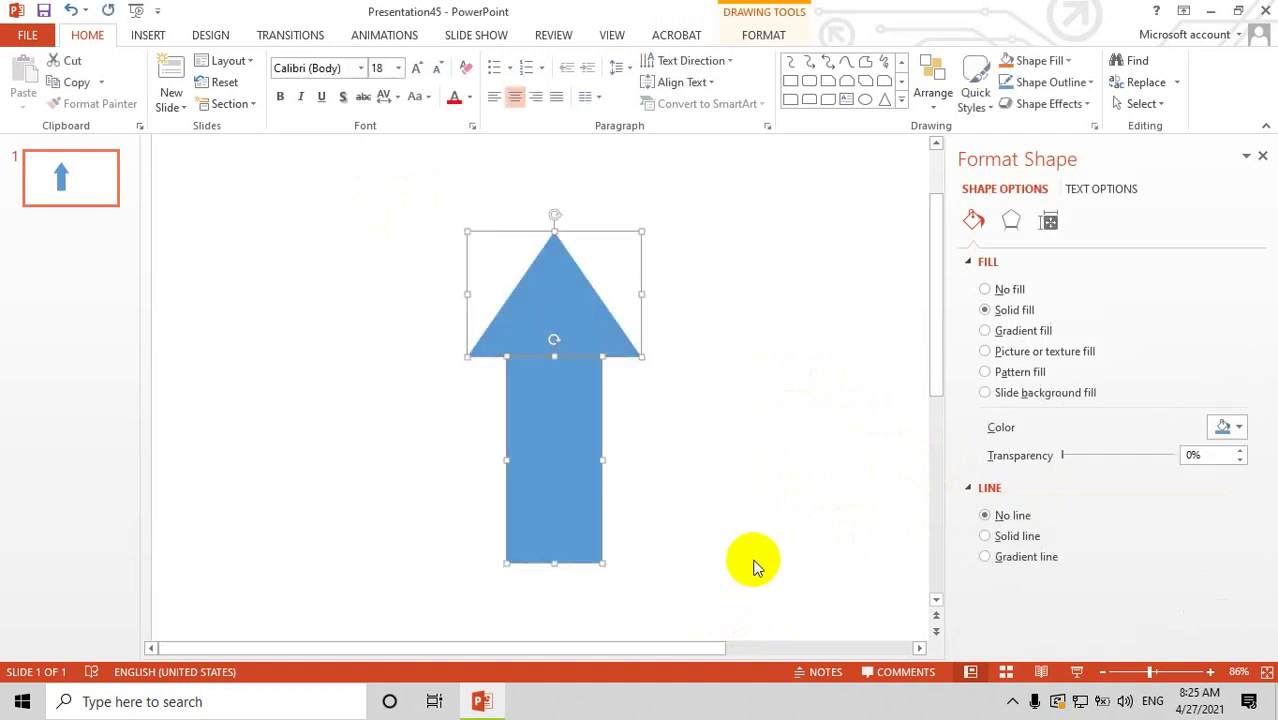
pyautogui.hotkey('ctrl', 'g')
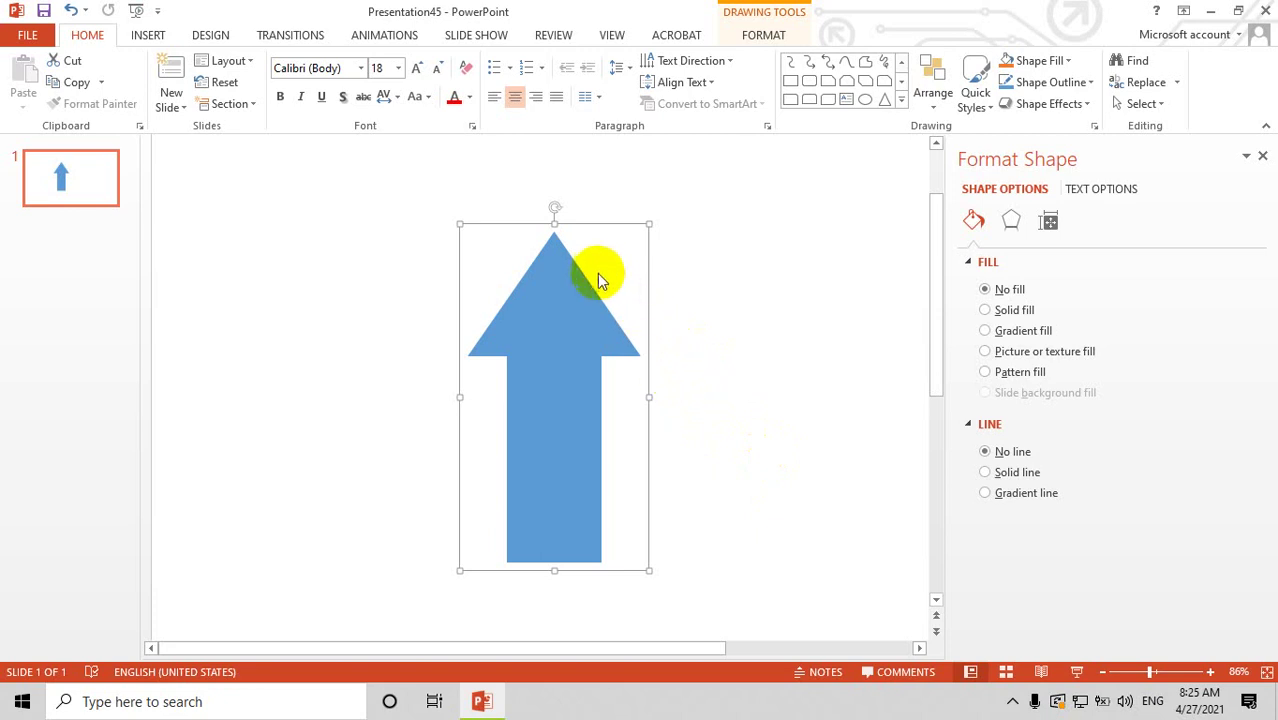
pyautogui.click(781, 347)
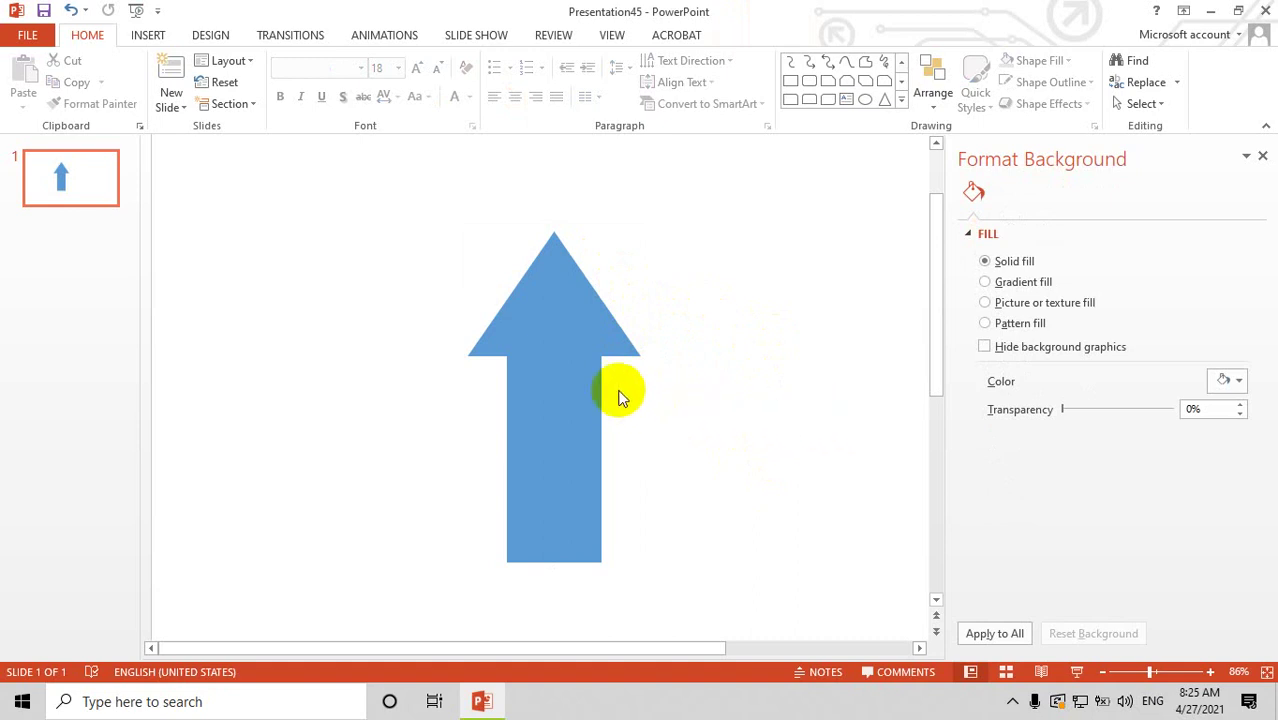
pyautogui.click(553, 383)
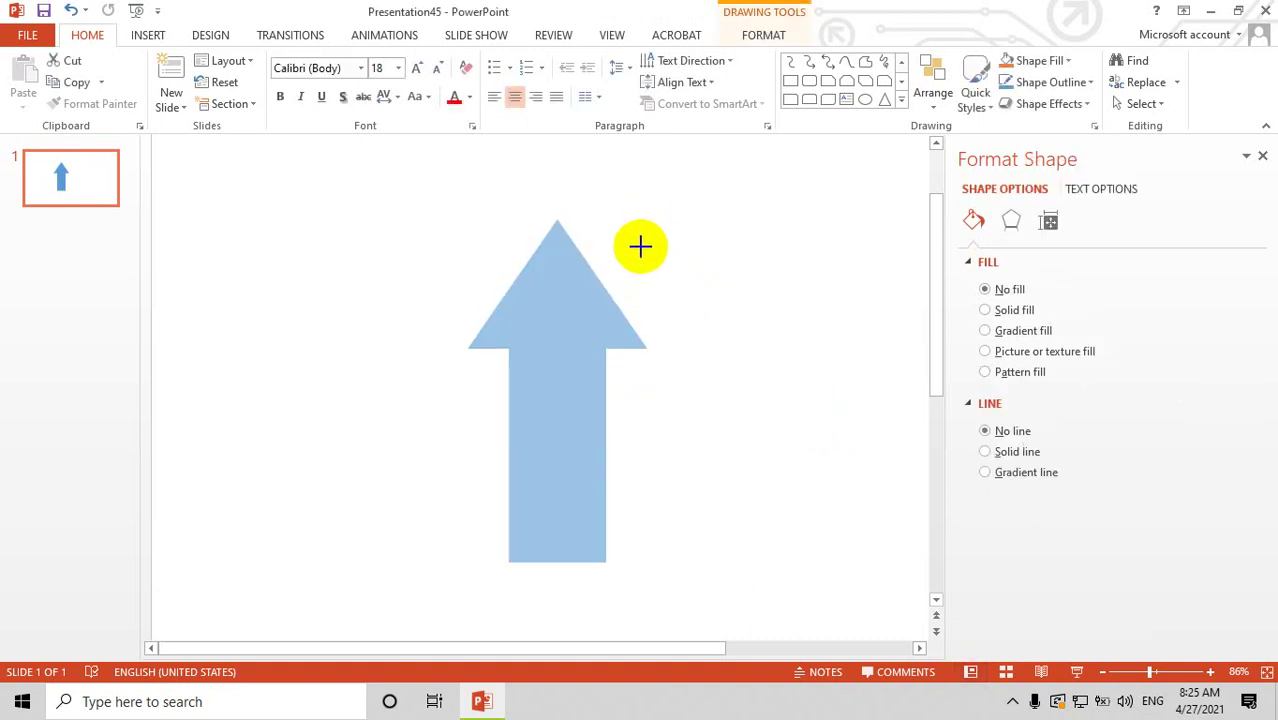
pyautogui.moveTo(651, 224); pyautogui.dragTo(599, 325)
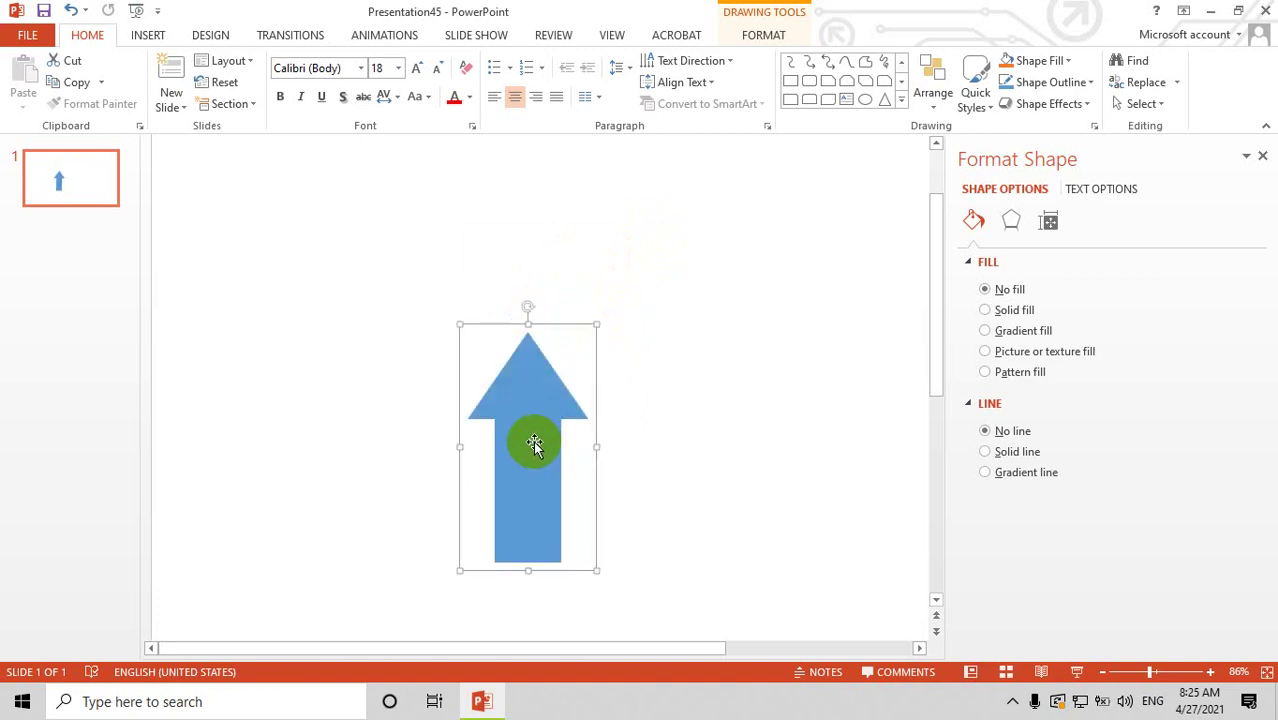
pyautogui.hotkey('ctrl', 'z')
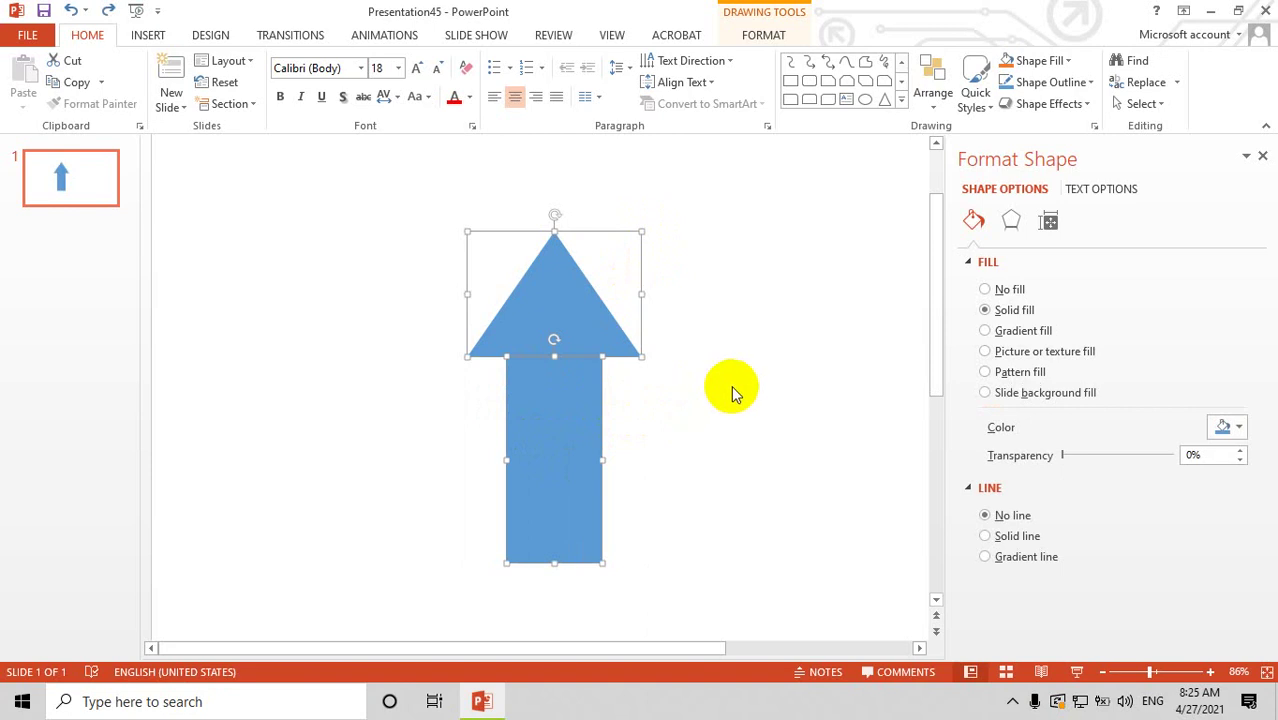
# - Reselect the arrow's triangle and rectangle parts
pyautogui.click(730, 390)
pyautogui.click(540, 430)
pyautogui.click(551, 320)
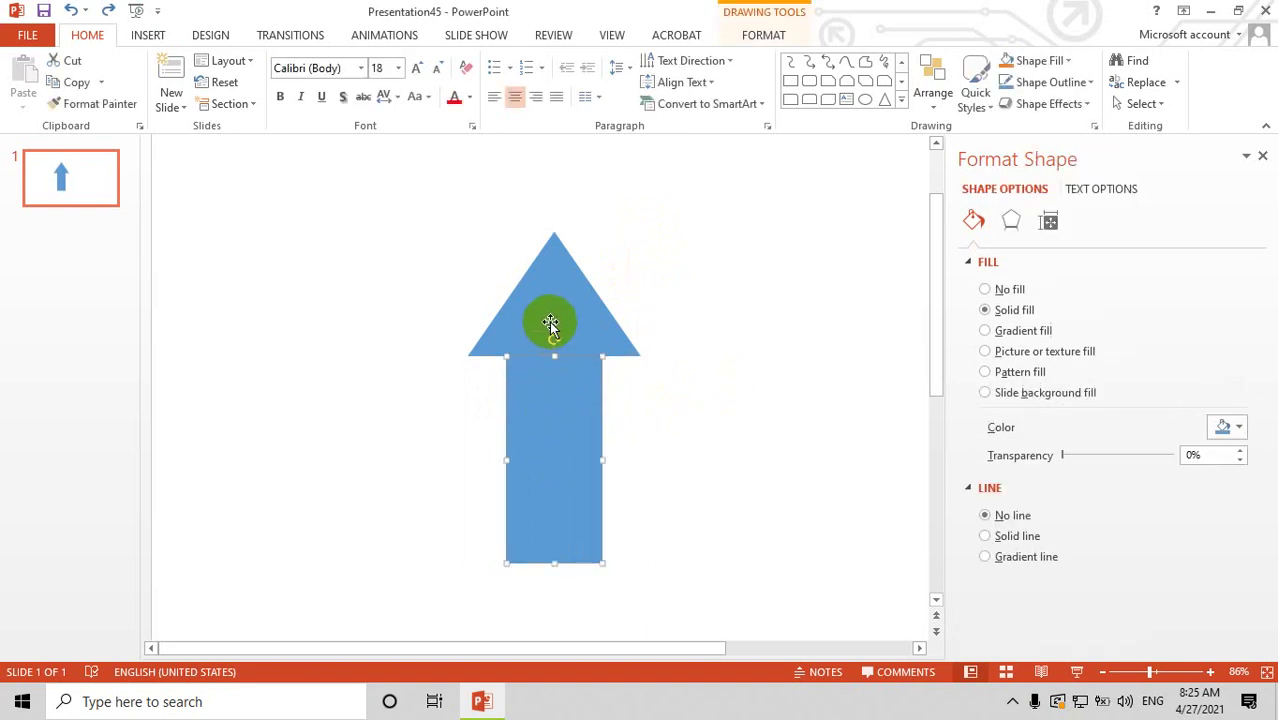
pyautogui.keyDown('shift'); pyautogui.click(562, 397); pyautogui.keyUp('shift')
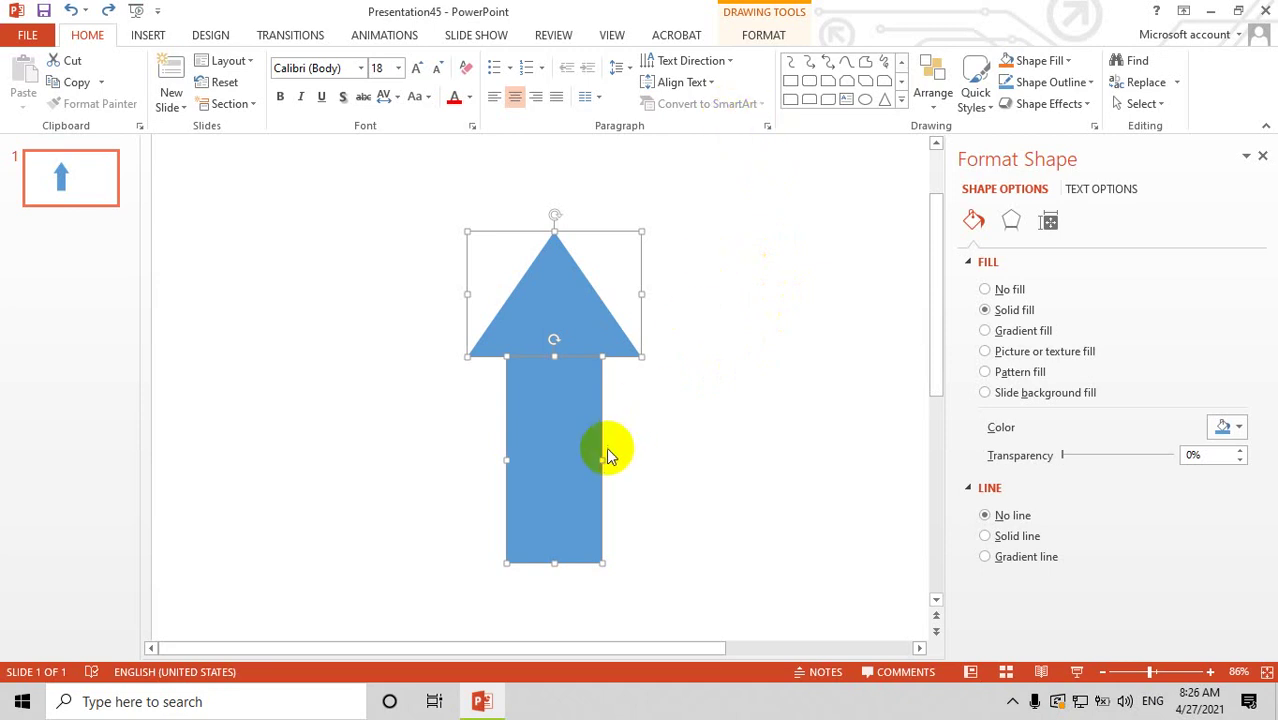
pyautogui.click(540, 388)
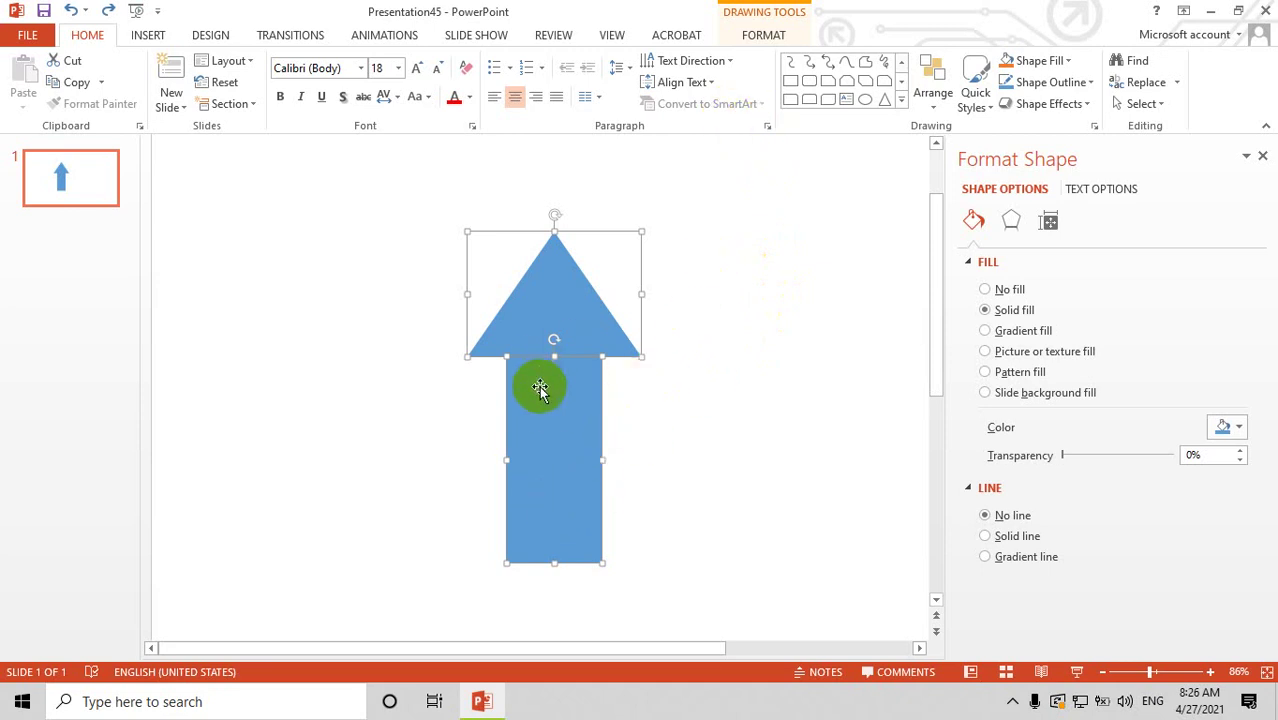
# - Nudge the blue rectangular stem upward under the triangle
pyautogui.click(755, 37)
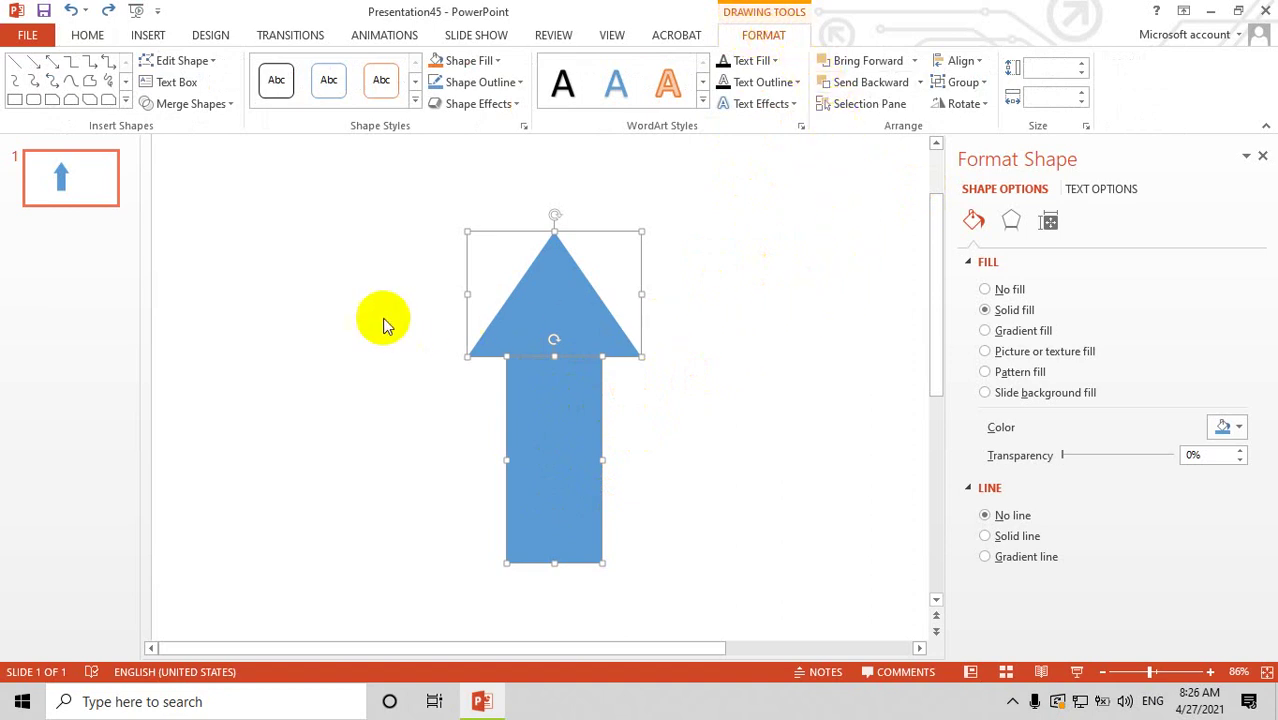
pyautogui.click(176, 106)
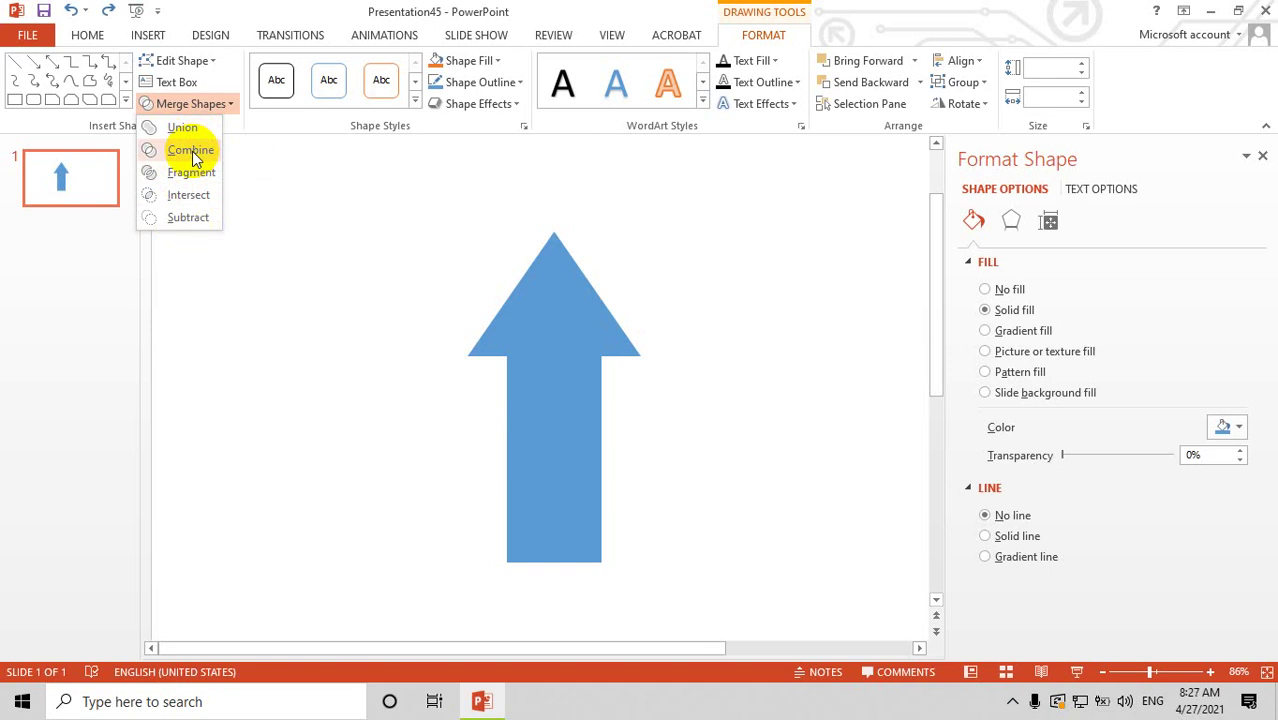
pyautogui.click(260, 214)
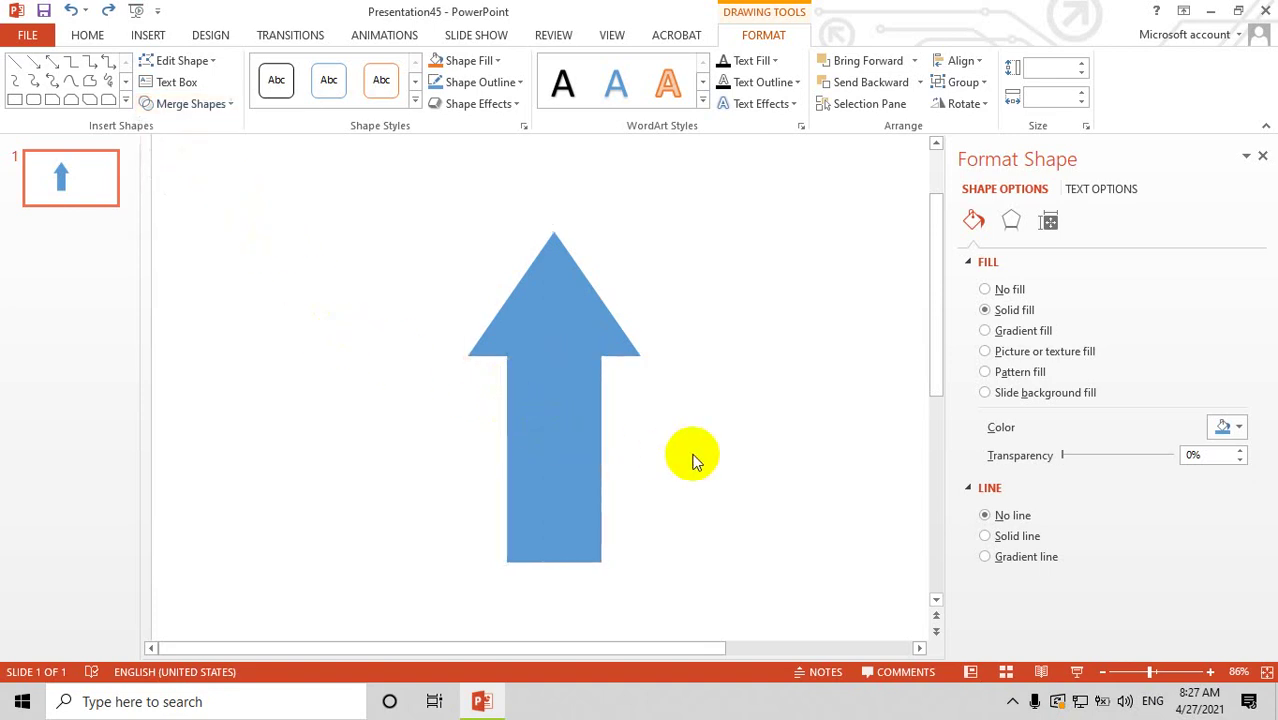
pyautogui.moveTo(559, 449); pyautogui.dragTo(563, 421)
pyautogui.click(350, 167)
# - Apply an orange shape style to the arrow's triangular head
pyautogui.click(548, 280)
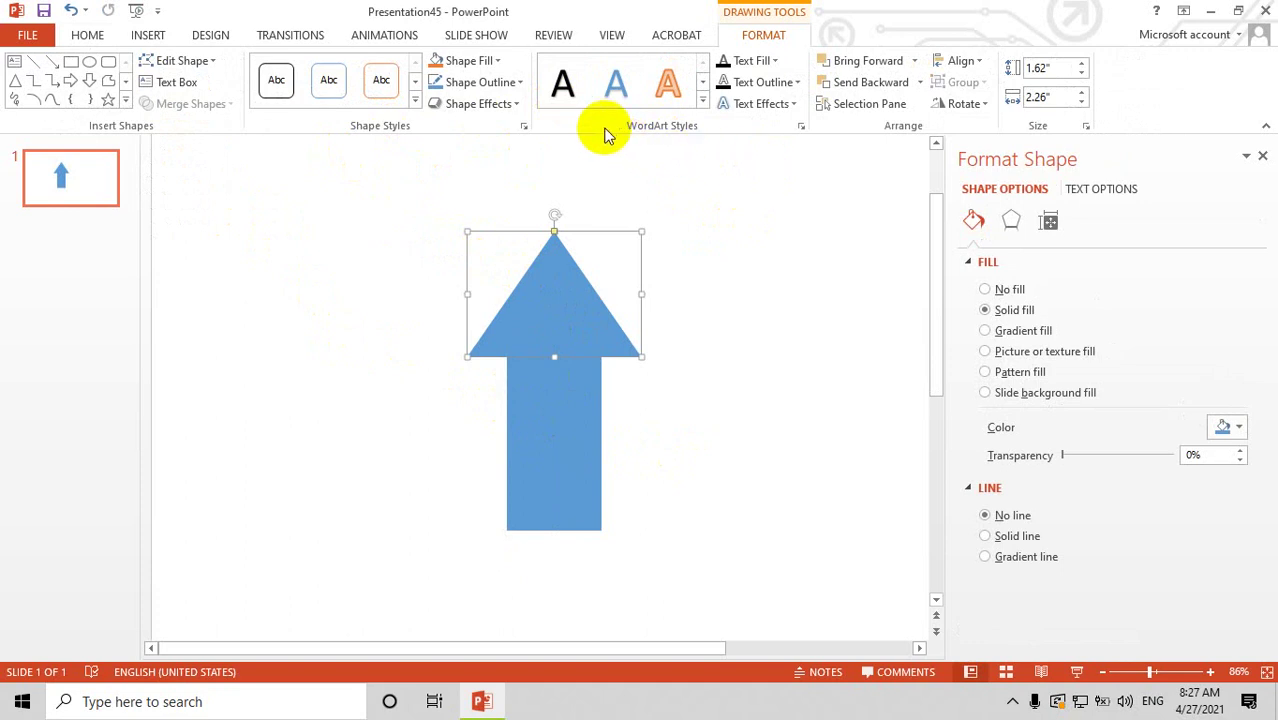
pyautogui.click(414, 103)
pyautogui.click(379, 184)
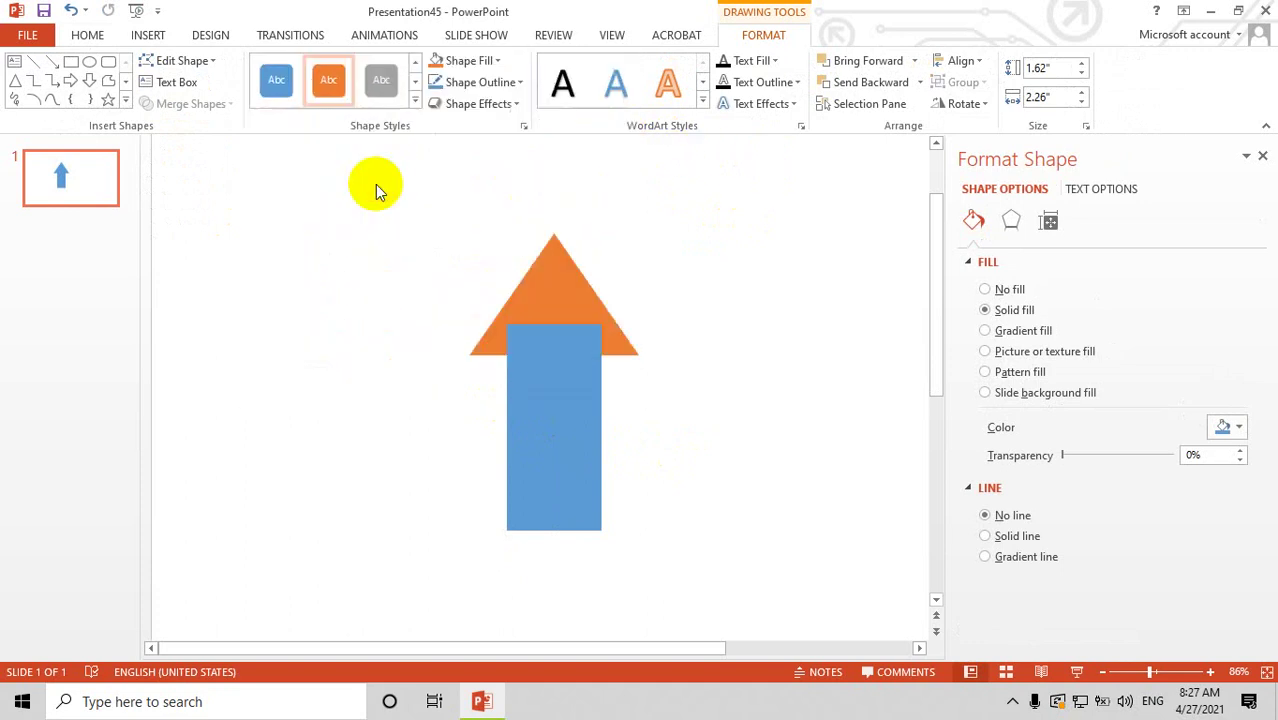
pyautogui.click(445, 246)
# - Try merging the triangle and rectangle with Union, then undo it
pyautogui.moveTo(385, 195); pyautogui.dragTo(717, 634)
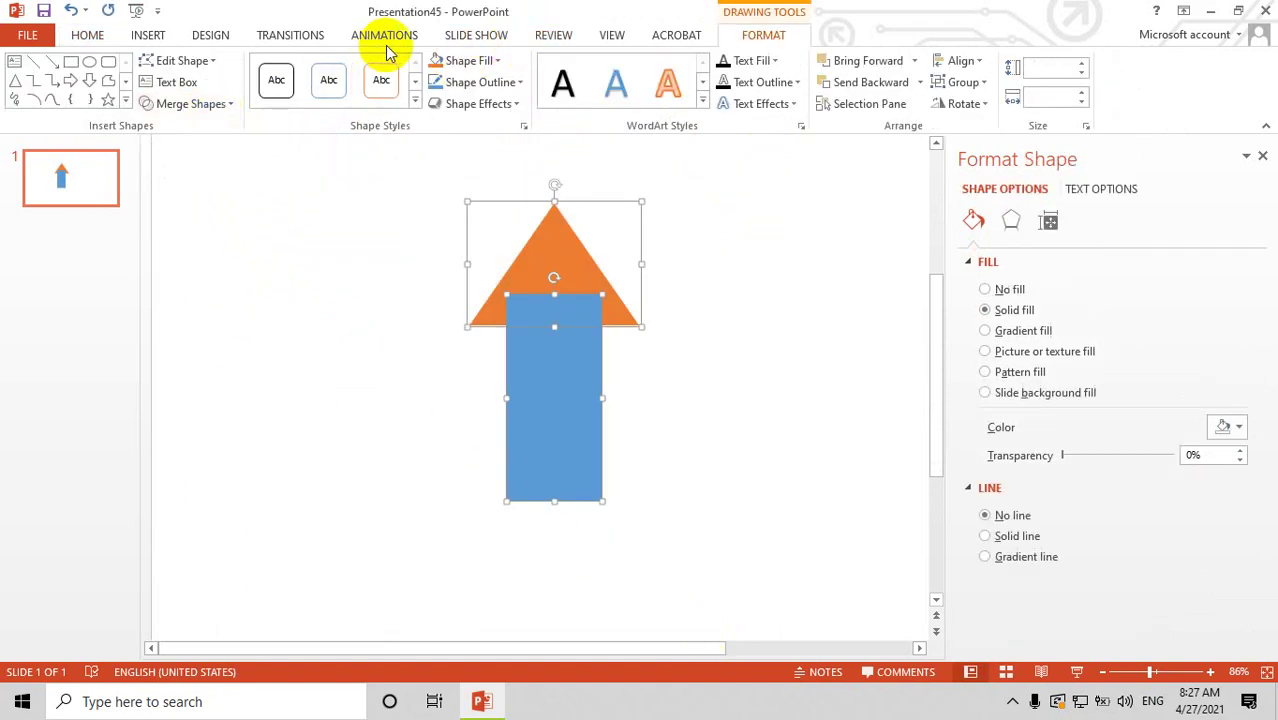
pyautogui.click(203, 112)
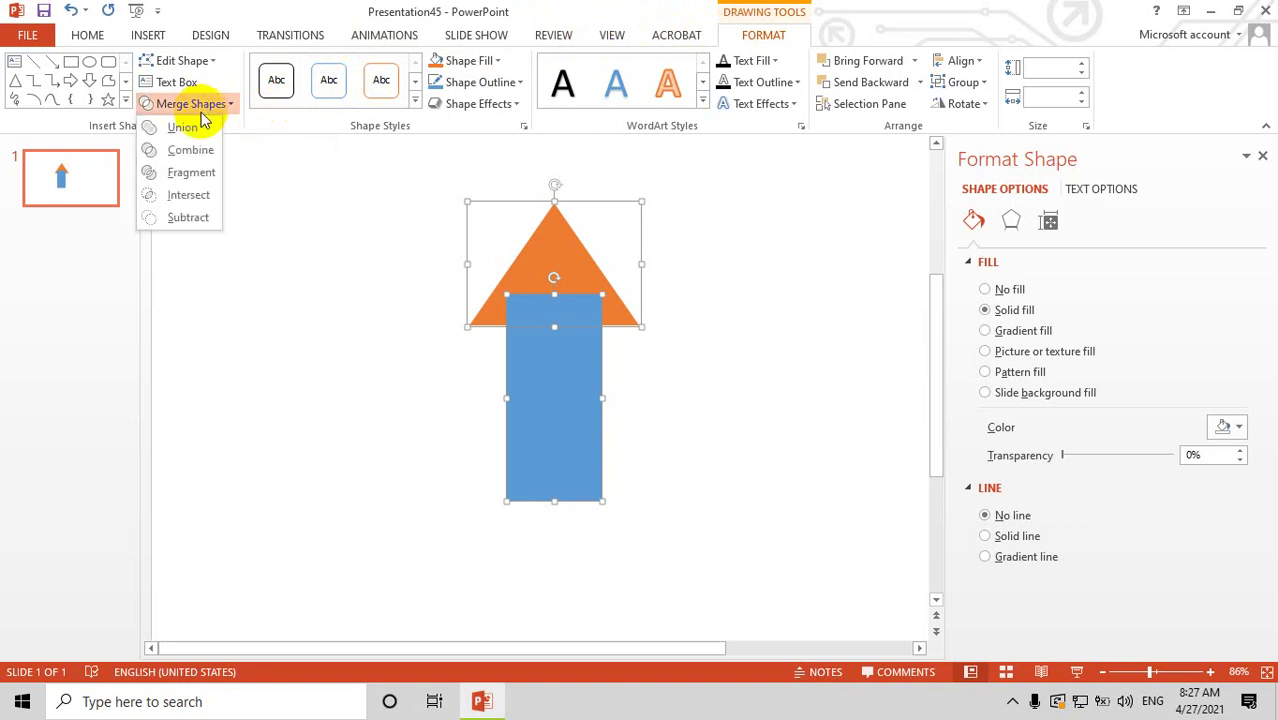
pyautogui.click(185, 134)
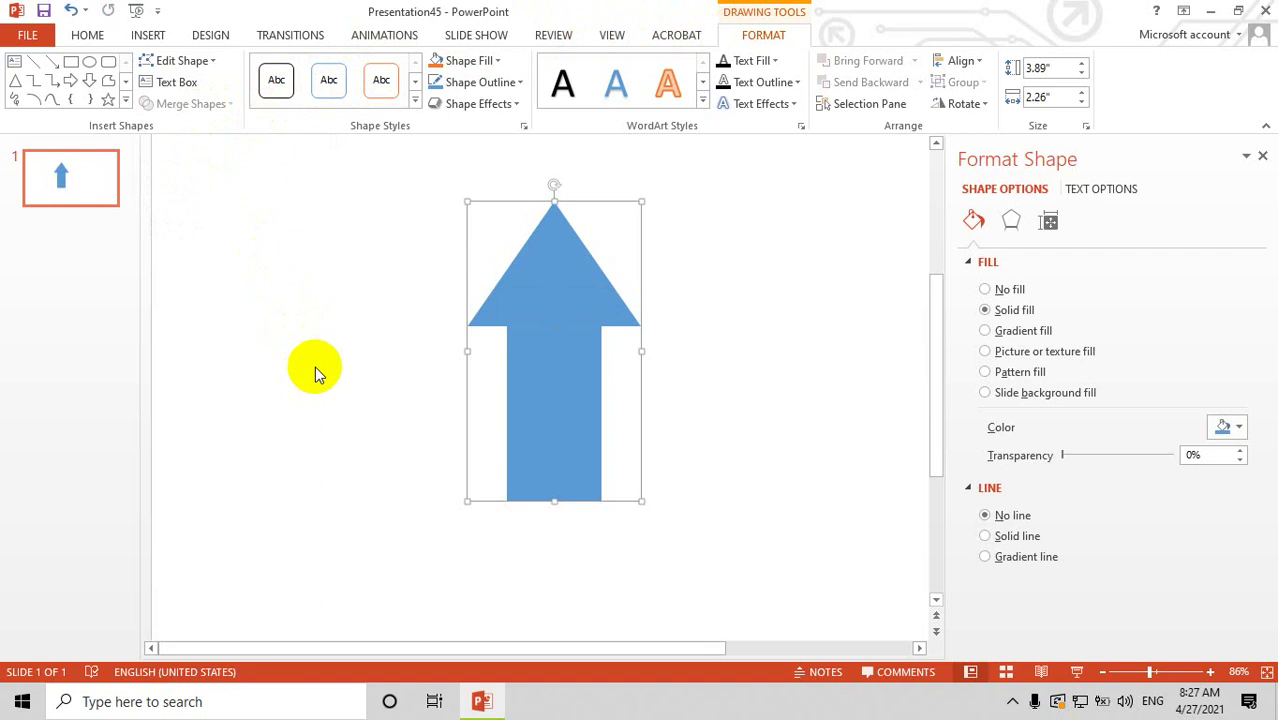
pyautogui.hotkey('ctrl', 'z')
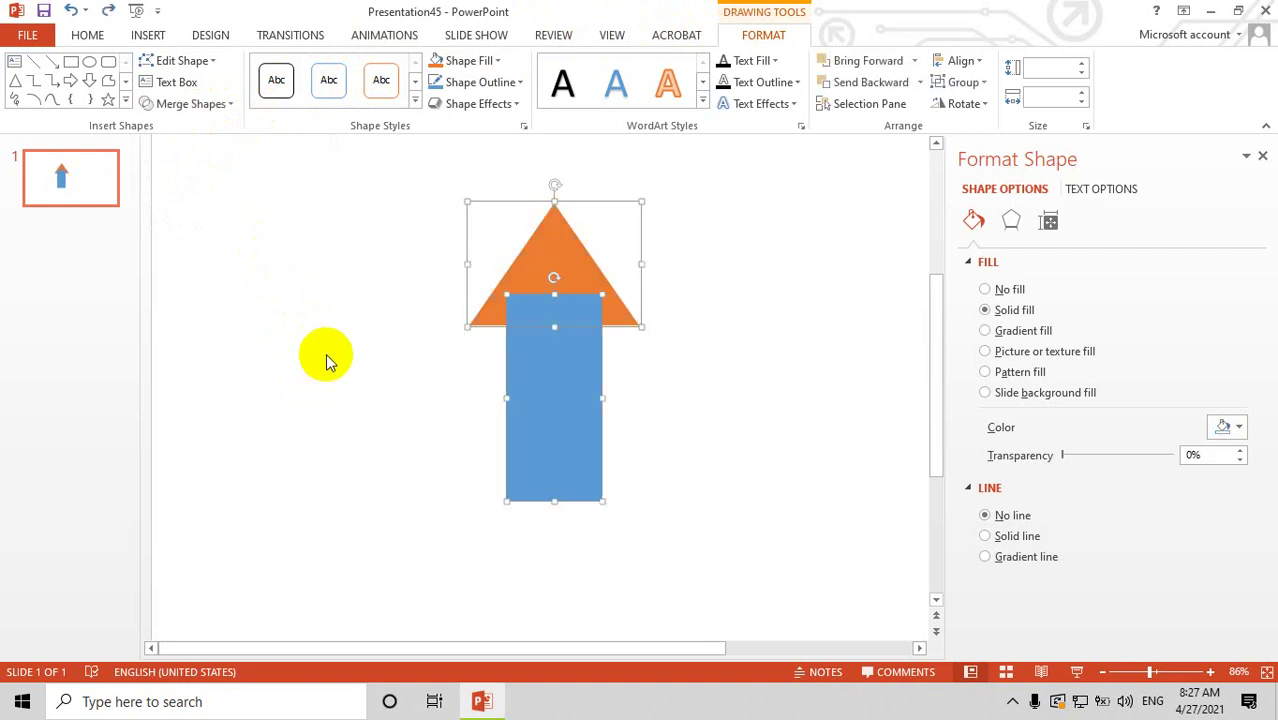
pyautogui.click(395, 247)
# - Try merging the two arrow pieces with Combine, then undo it
pyautogui.moveTo(372, 164); pyautogui.dragTo(770, 615)
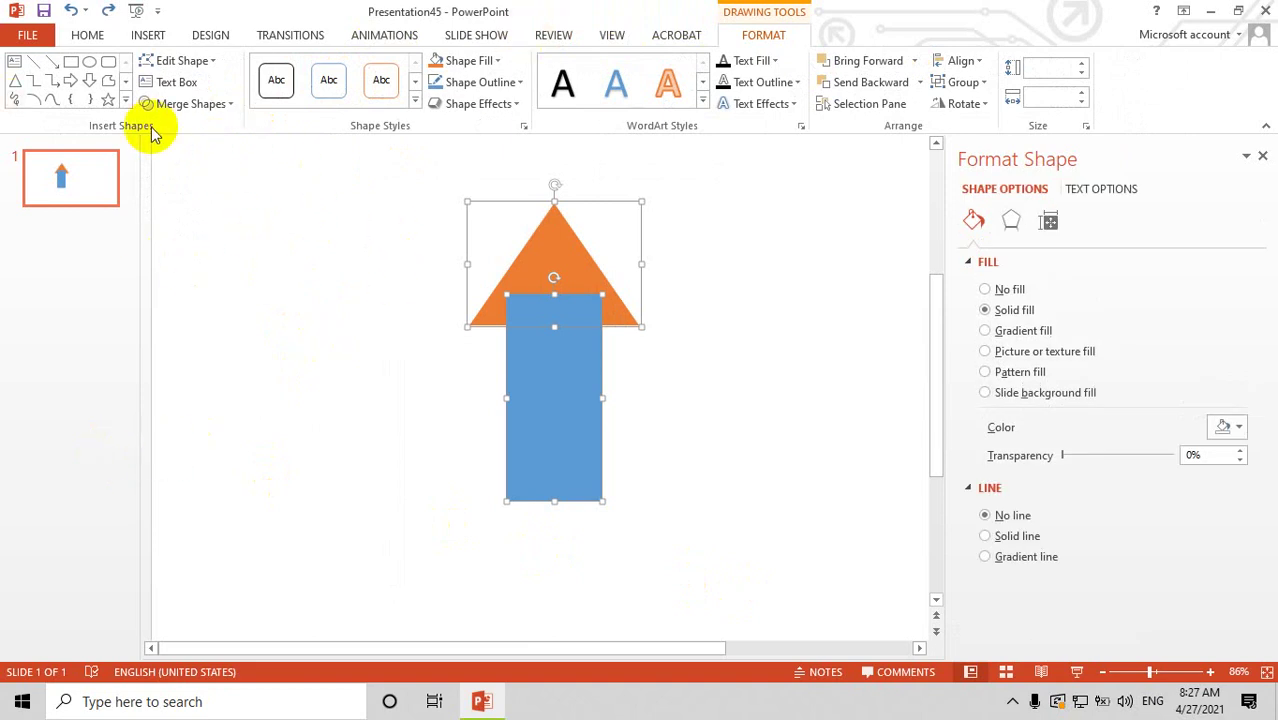
pyautogui.click(199, 108)
pyautogui.click(186, 151)
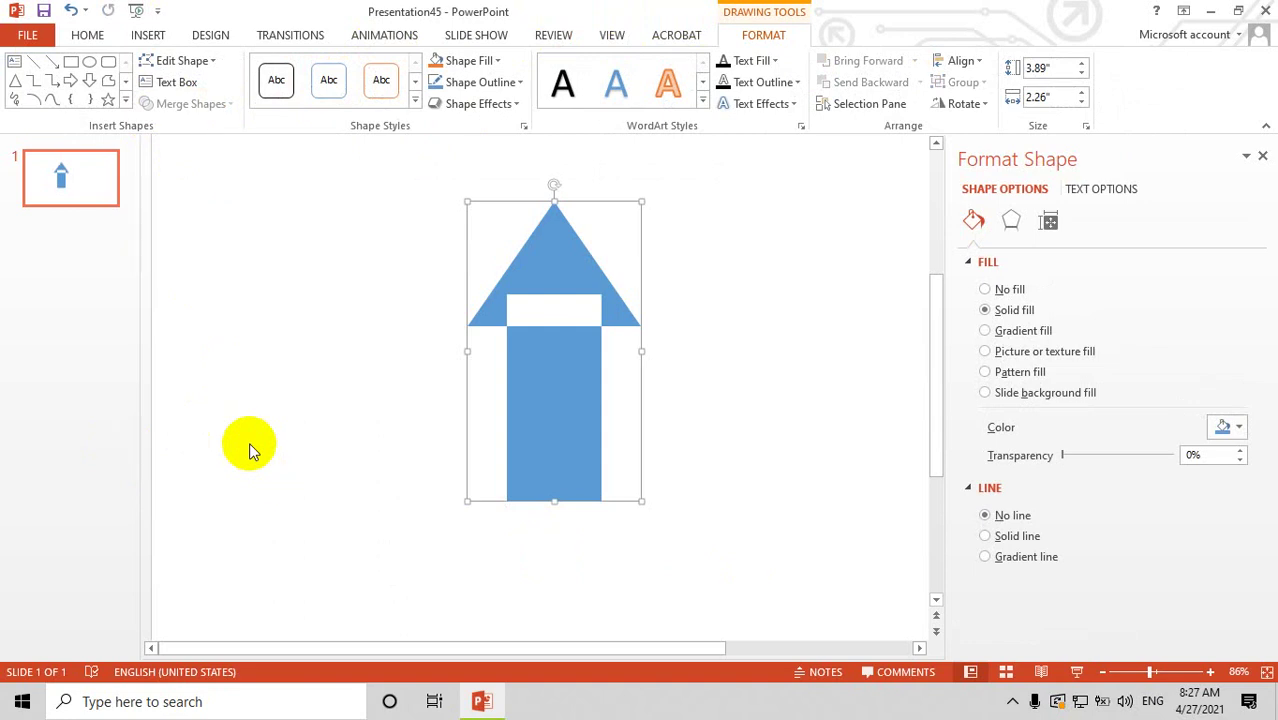
pyautogui.hotkey('ctrl', 'z')
pyautogui.click(398, 236)
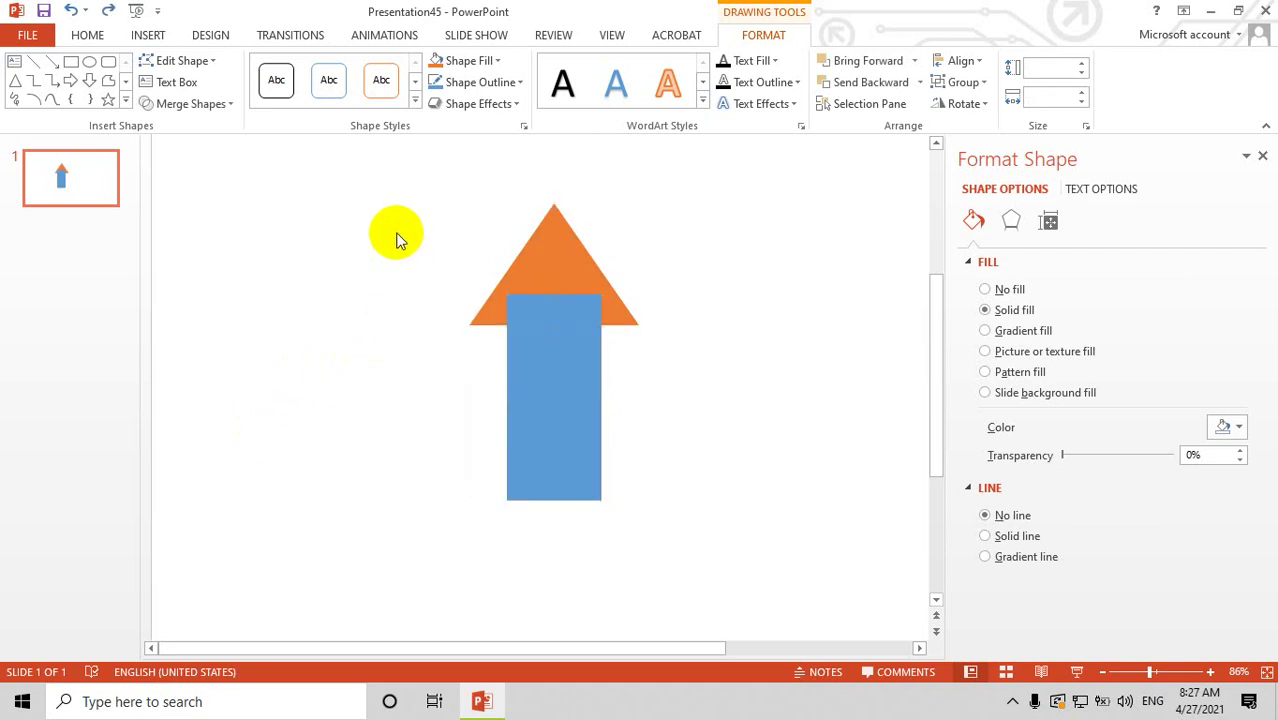
# - Fragment the arrow and pull out the overlap piece, then undo the move
pyautogui.moveTo(514, 312); pyautogui.dragTo(734, 571)
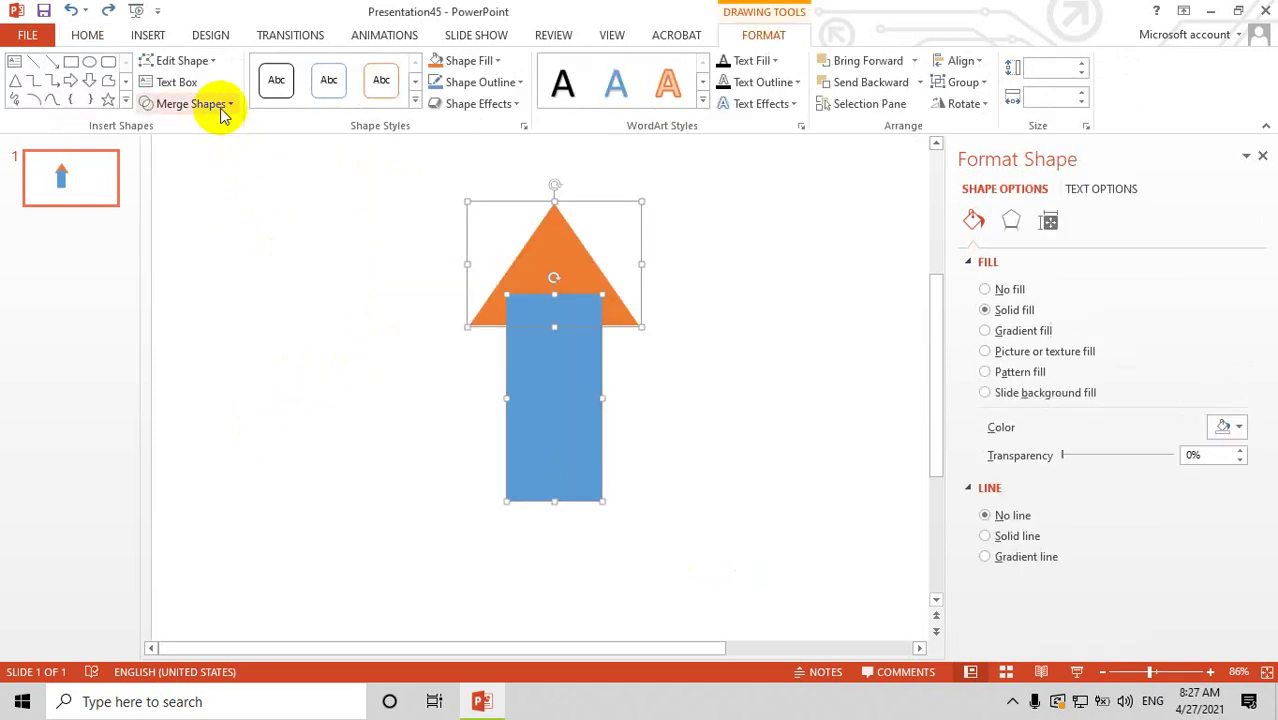
pyautogui.click(222, 106)
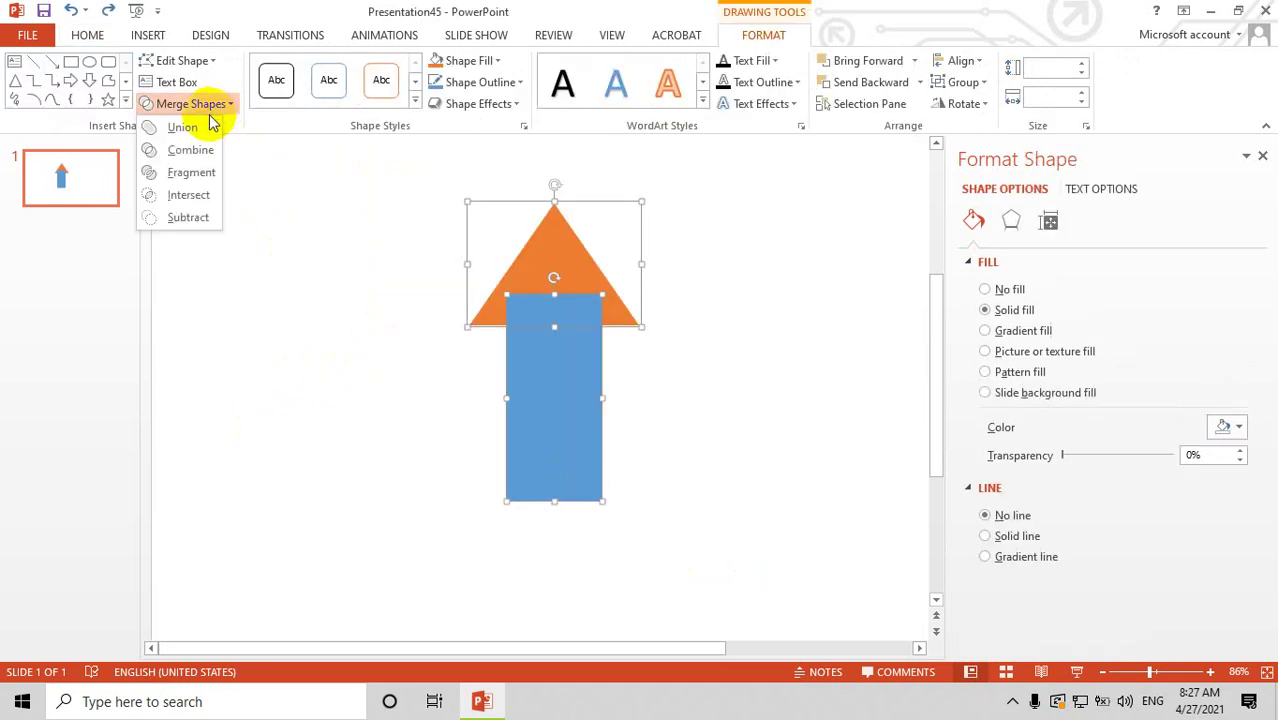
pyautogui.click(190, 174)
pyautogui.click(318, 402)
pyautogui.click(543, 312)
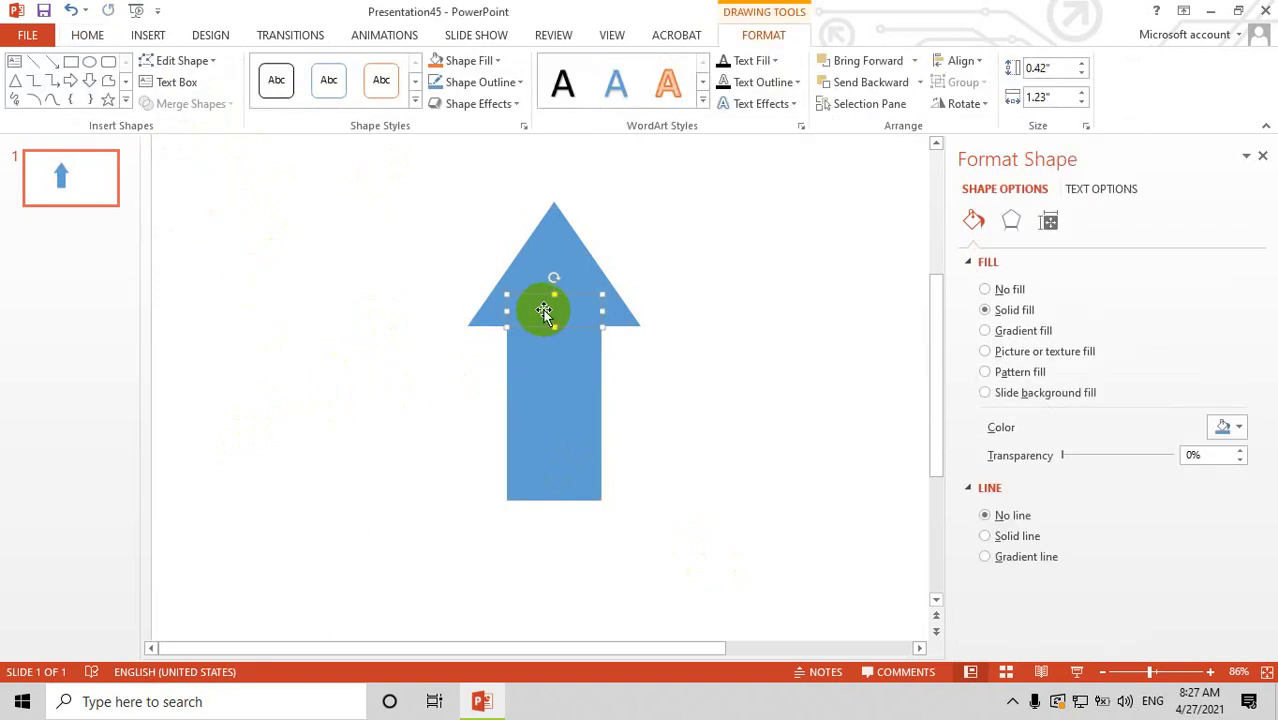
pyautogui.moveTo(543, 312); pyautogui.dragTo(714, 281)
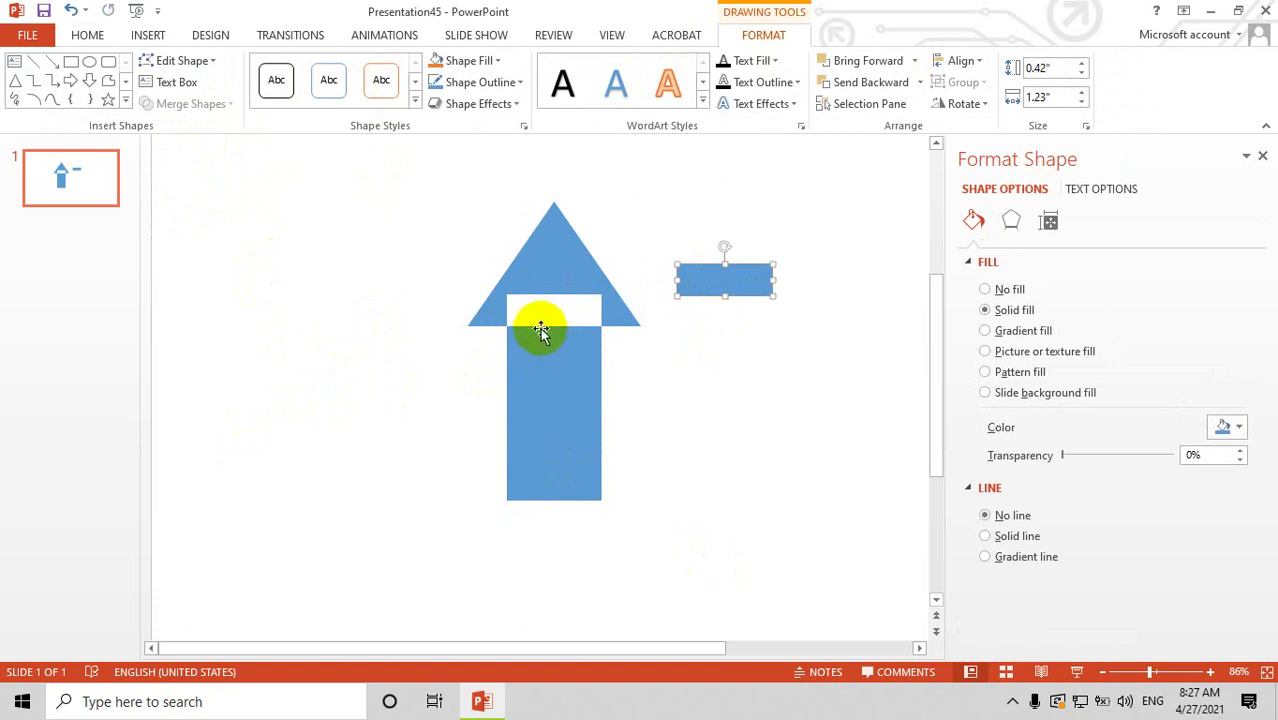
pyautogui.hotkey('ctrl', 'z')
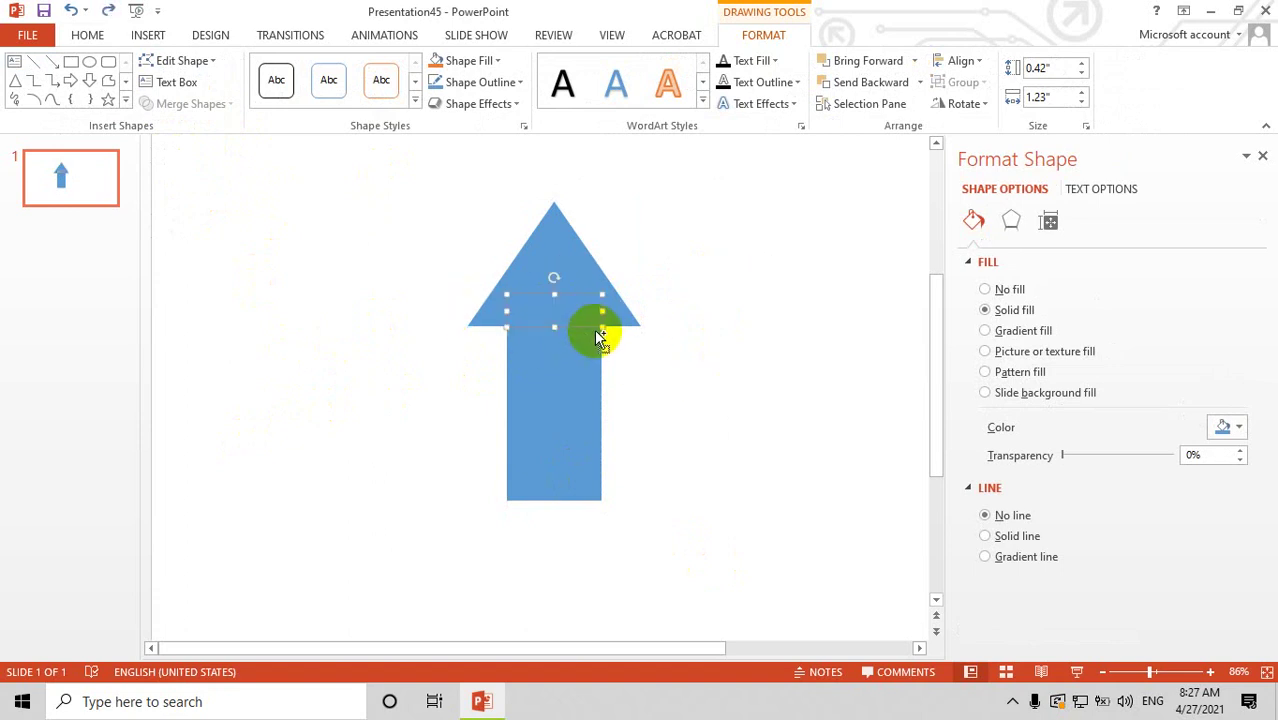
pyautogui.click(385, 246)
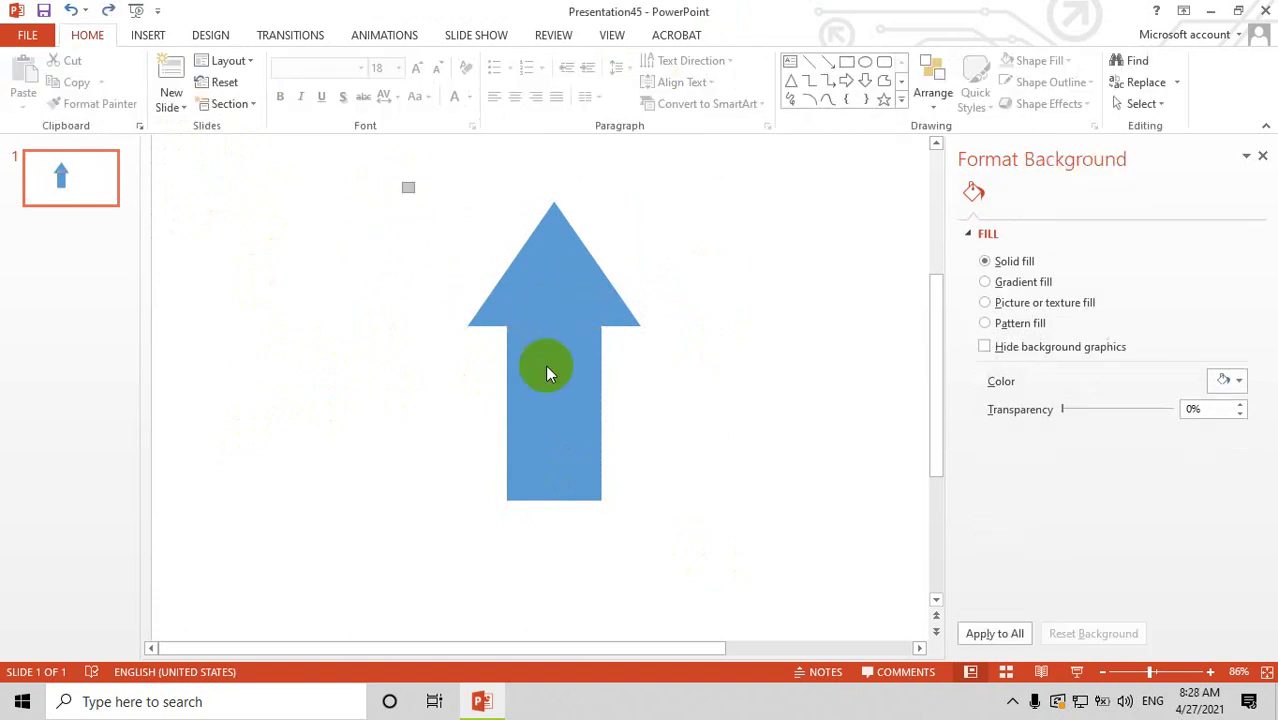
# - Try Intersect on the arrow and overlap piece, then undo it
pyautogui.moveTo(400, 181); pyautogui.dragTo(710, 564)
pyautogui.click(207, 110)
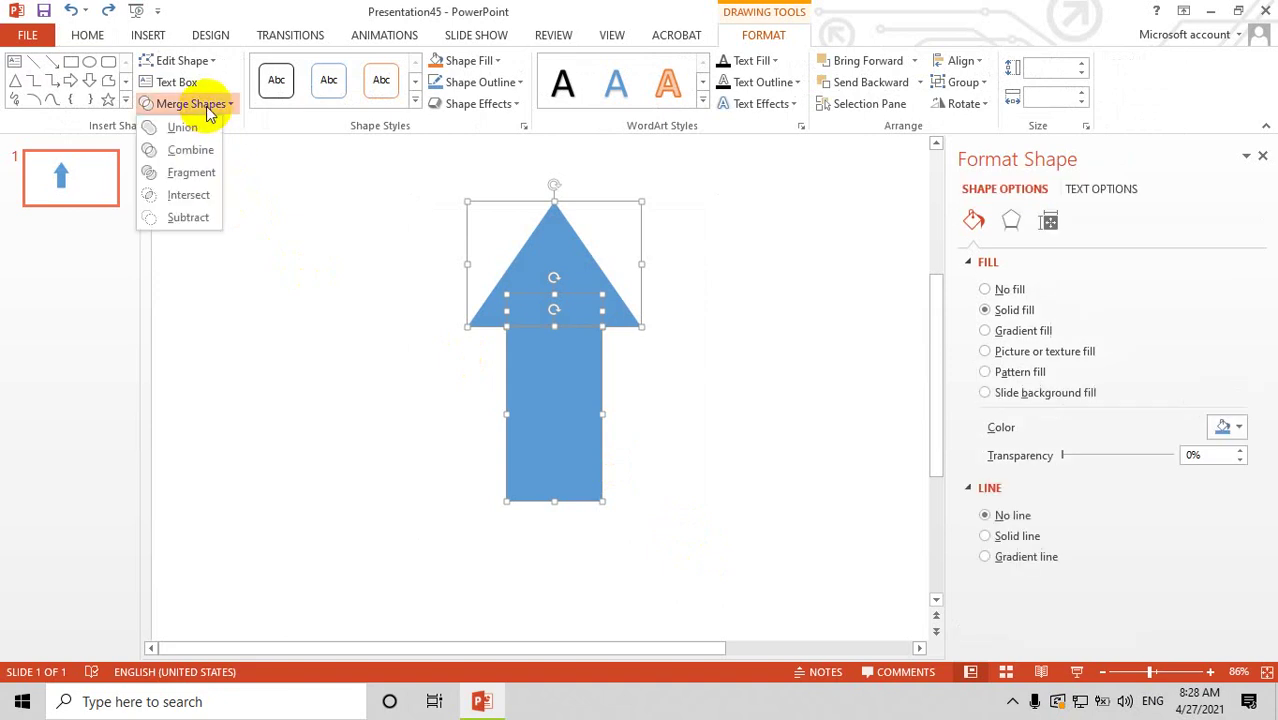
pyautogui.click(185, 195)
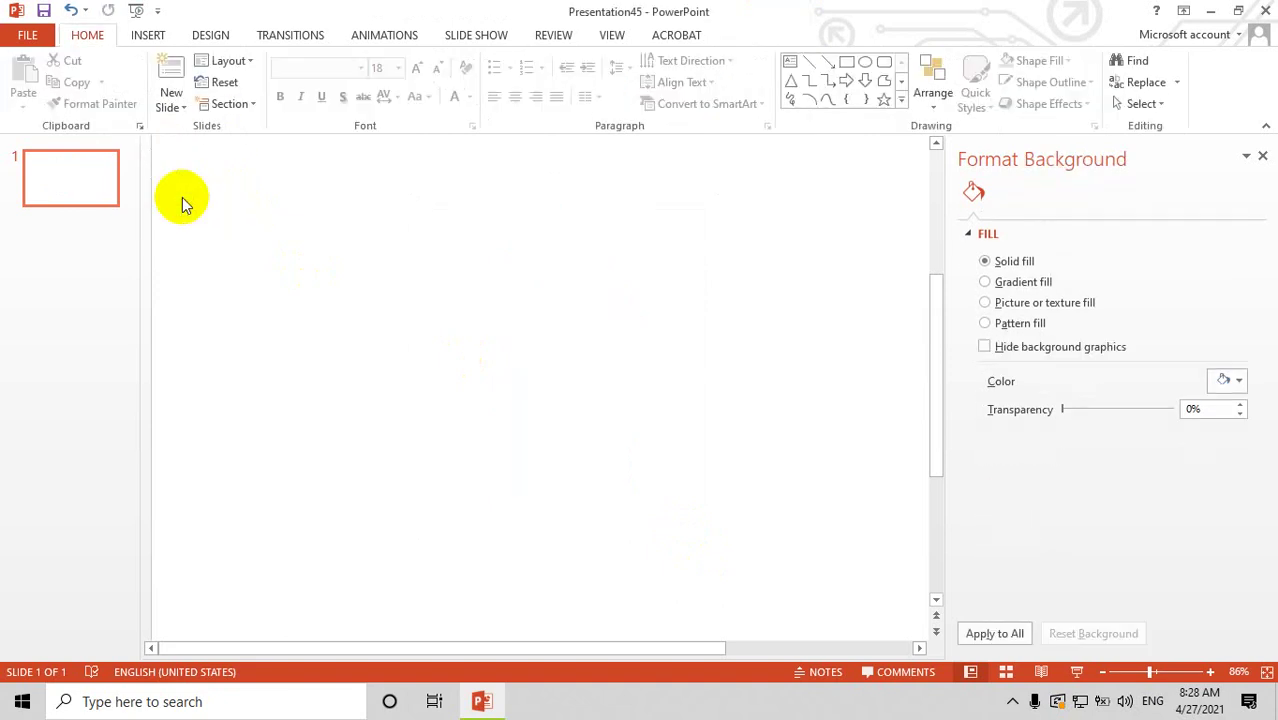
pyautogui.hotkey('ctrl', 'z')
pyautogui.click(298, 167)
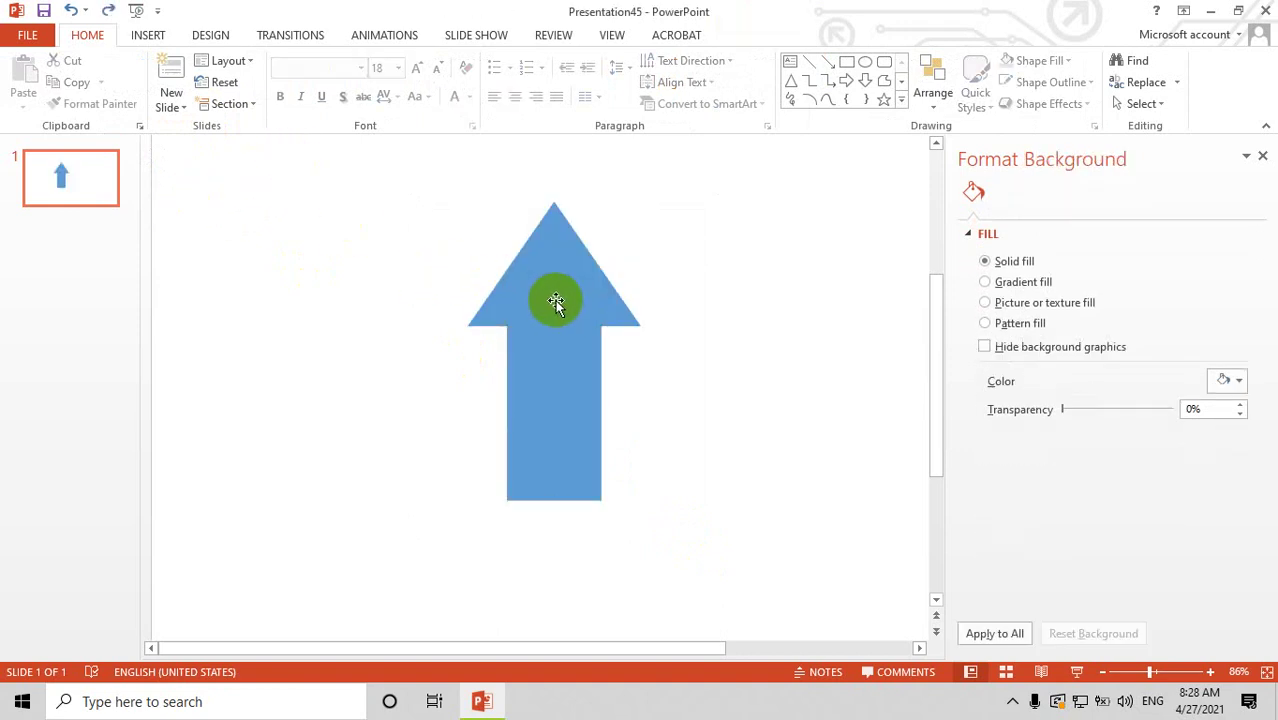
# - Restore the separate orange triangle and blue stem, and select both
pyautogui.click(556, 304)
pyautogui.moveTo(558, 304); pyautogui.dragTo(561, 309)
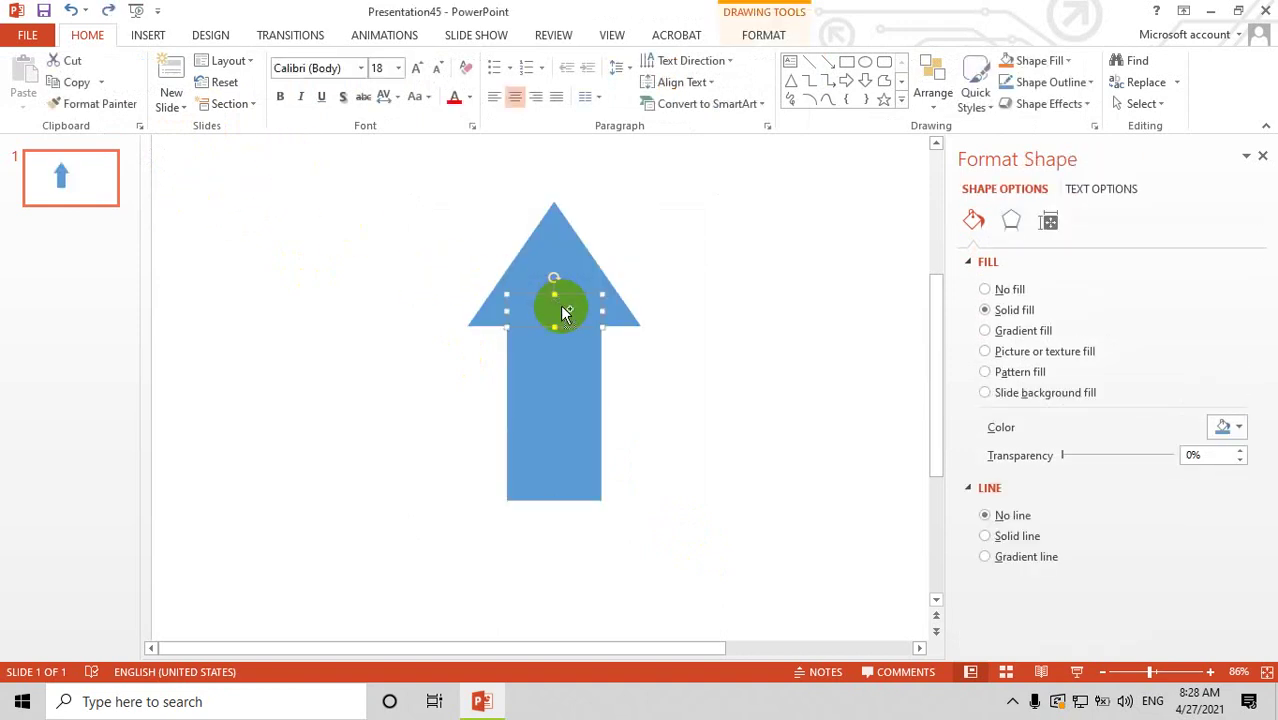
pyautogui.click(665, 374)
pyautogui.moveTo(379, 160); pyautogui.dragTo(733, 559)
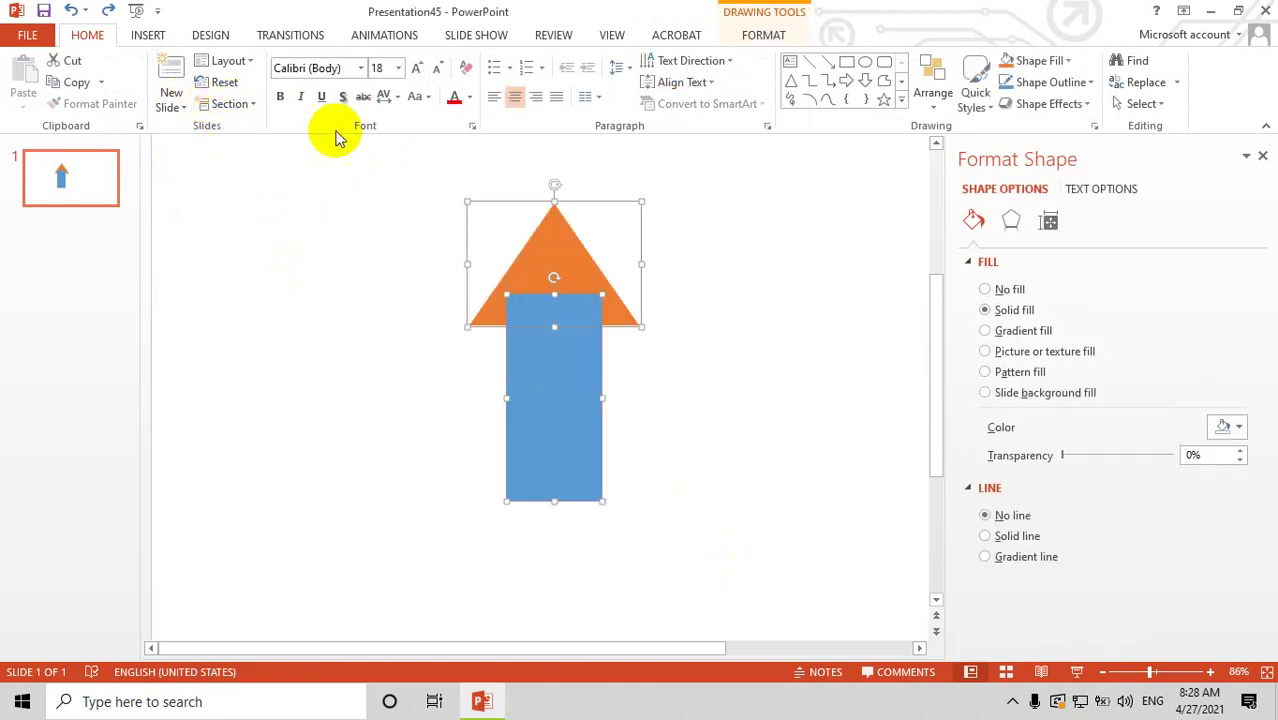
pyautogui.click(763, 35)
# - Top-align the blue rectangle with the orange triangle using Align Top
pyautogui.click(213, 106)
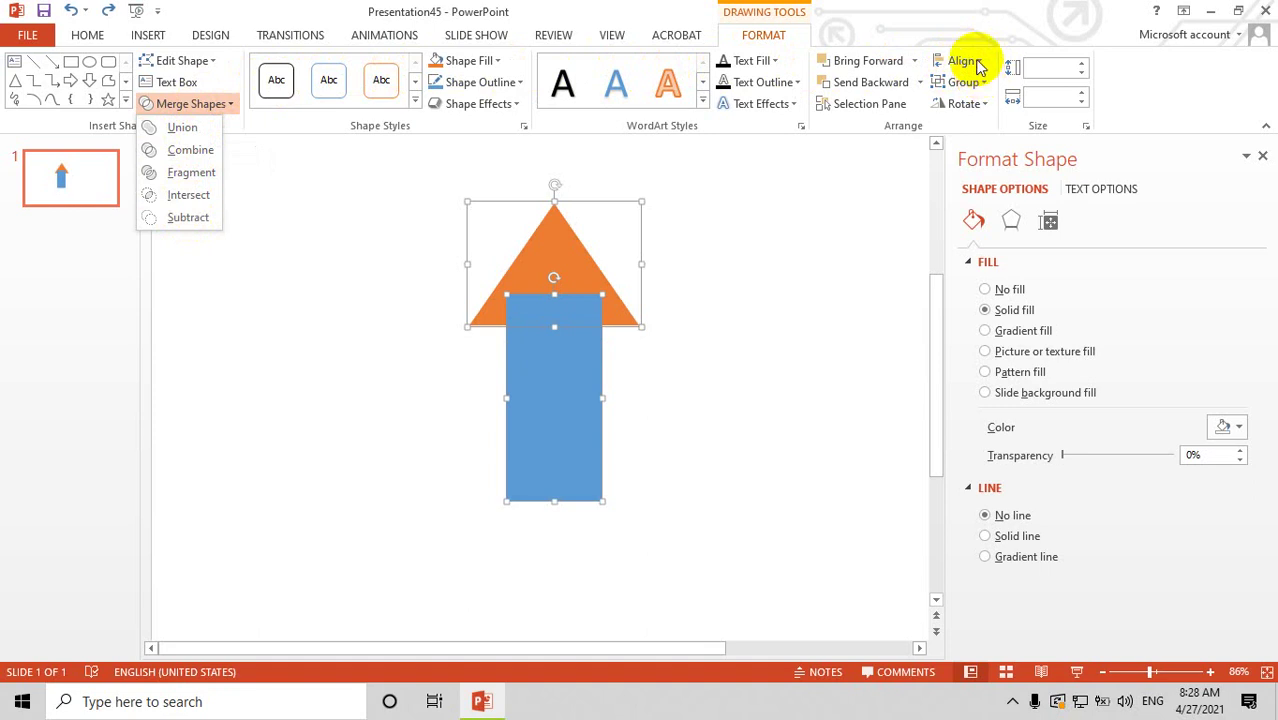
pyautogui.click(976, 65)
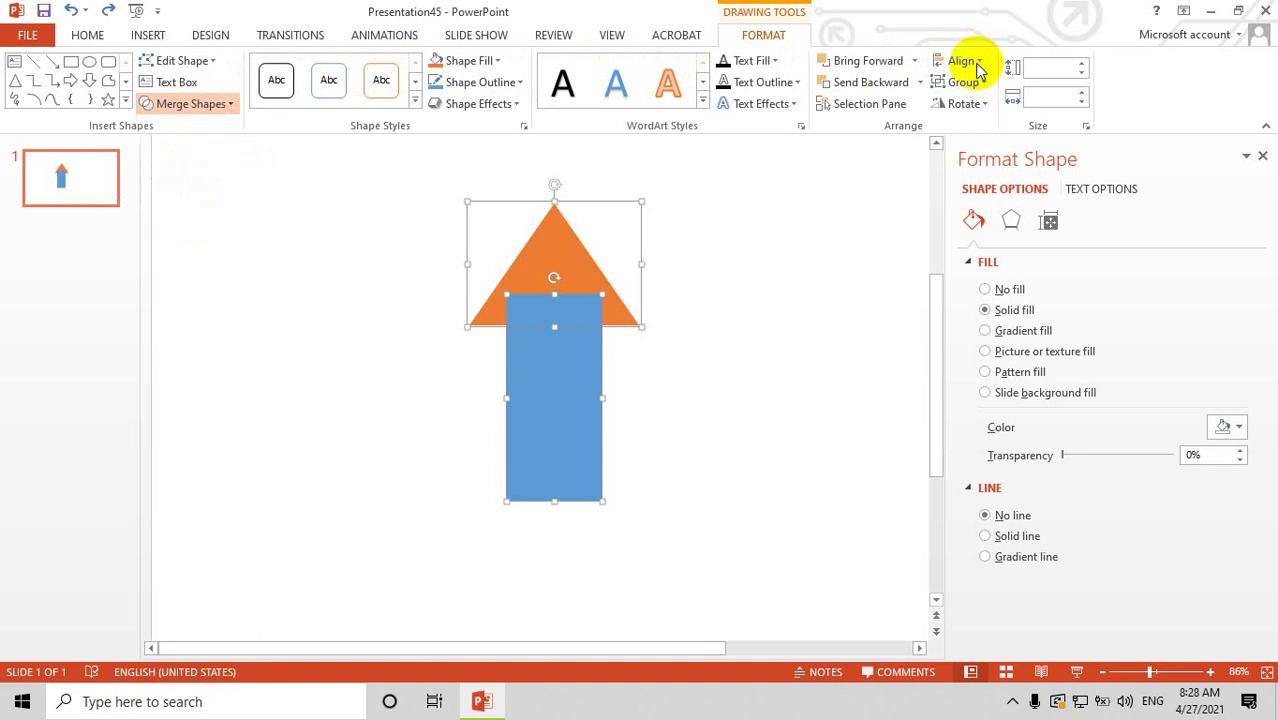
pyautogui.click(976, 63)
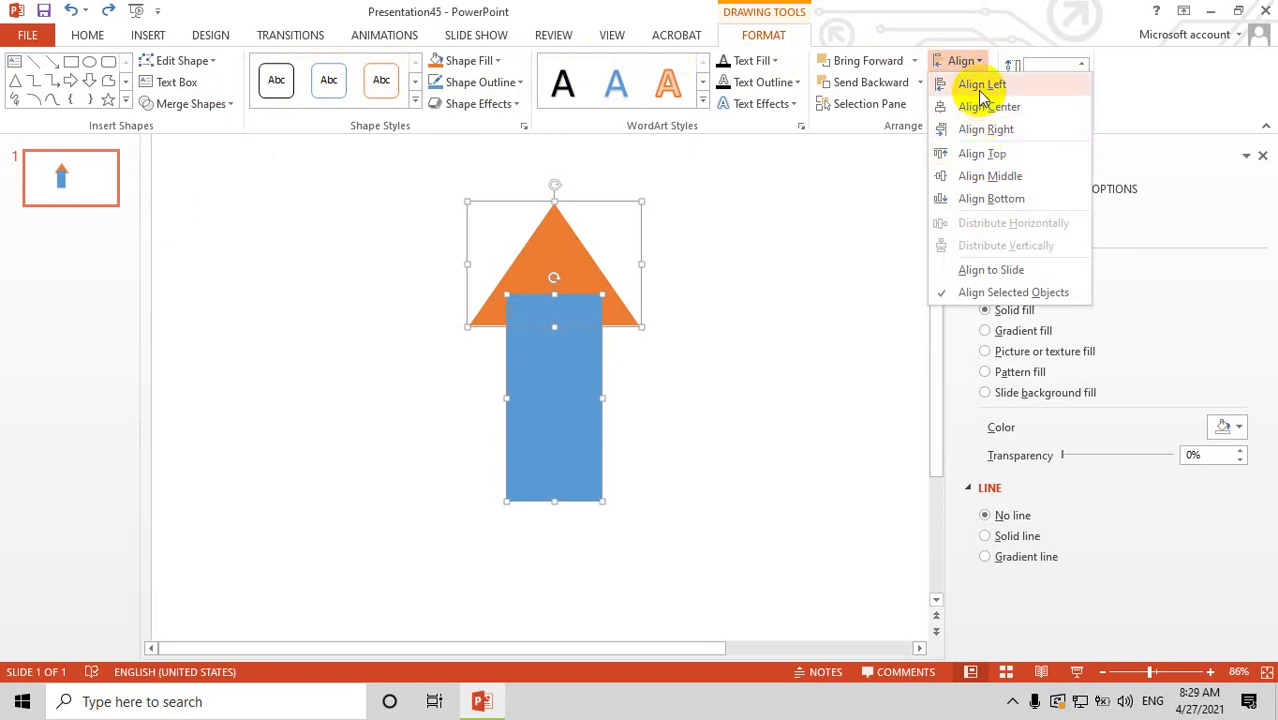
pyautogui.click(972, 157)
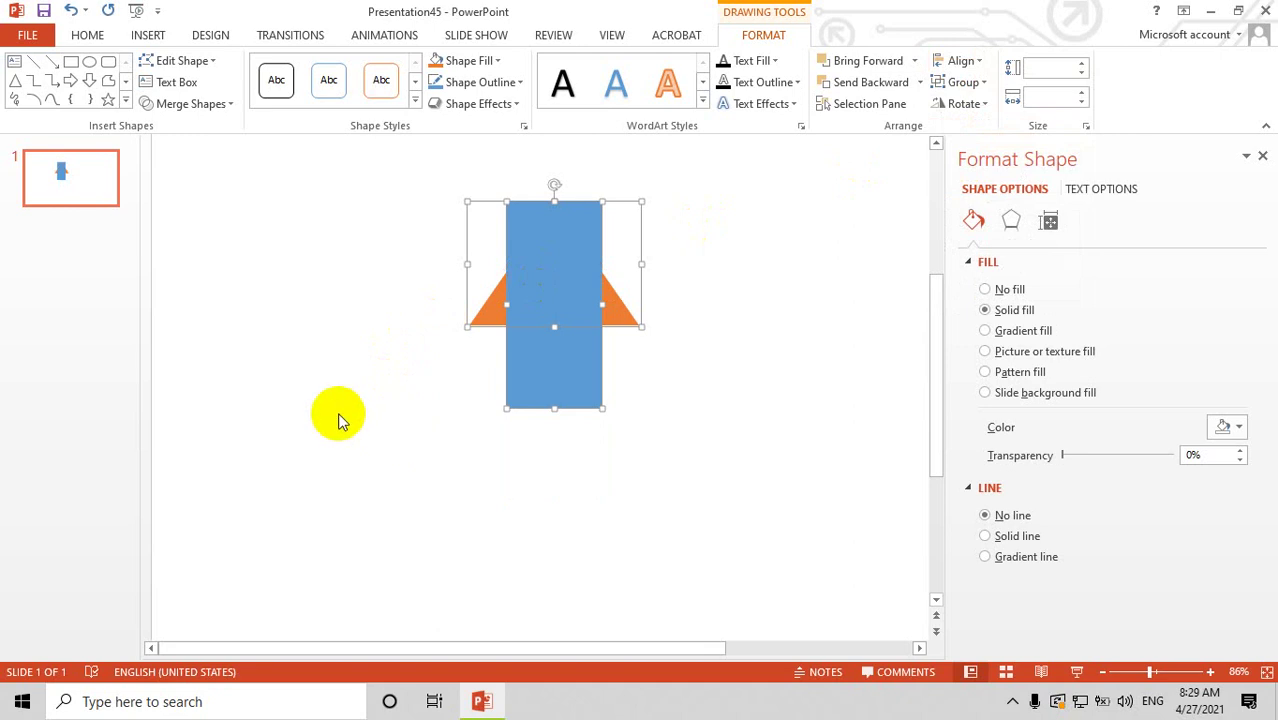
pyautogui.hotkey('ctrl', 'z')
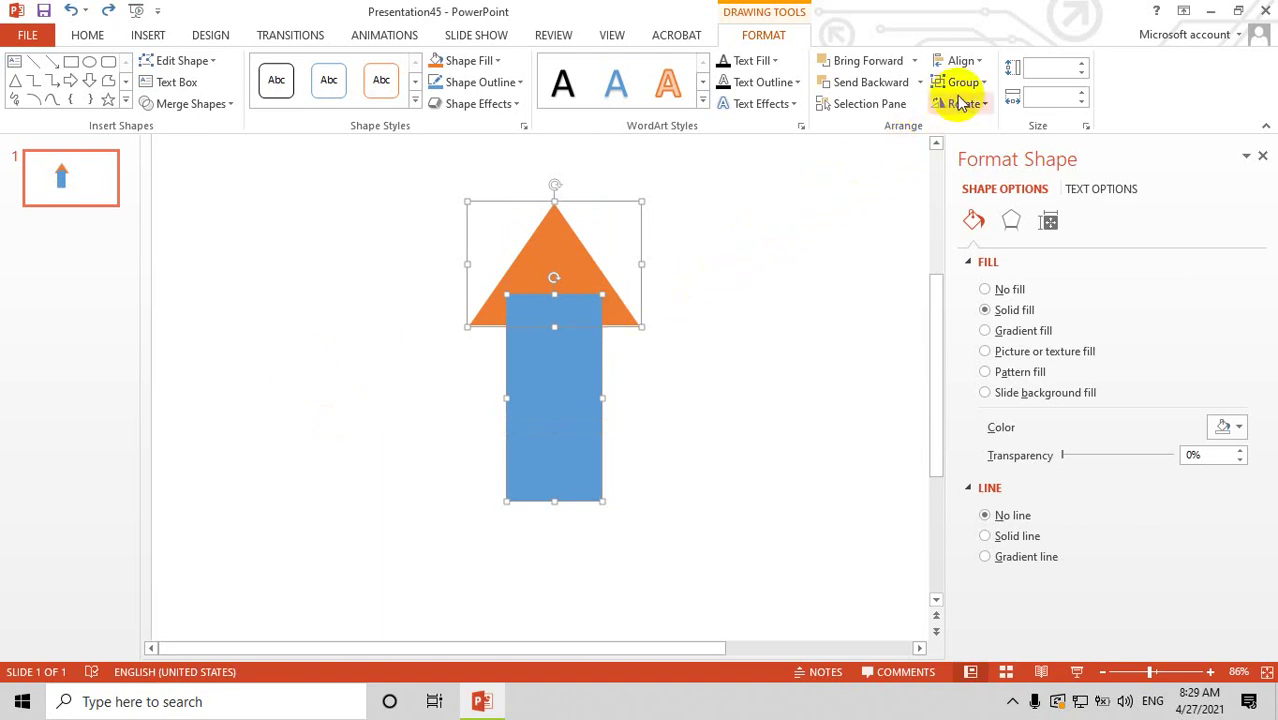
pyautogui.click(975, 62)
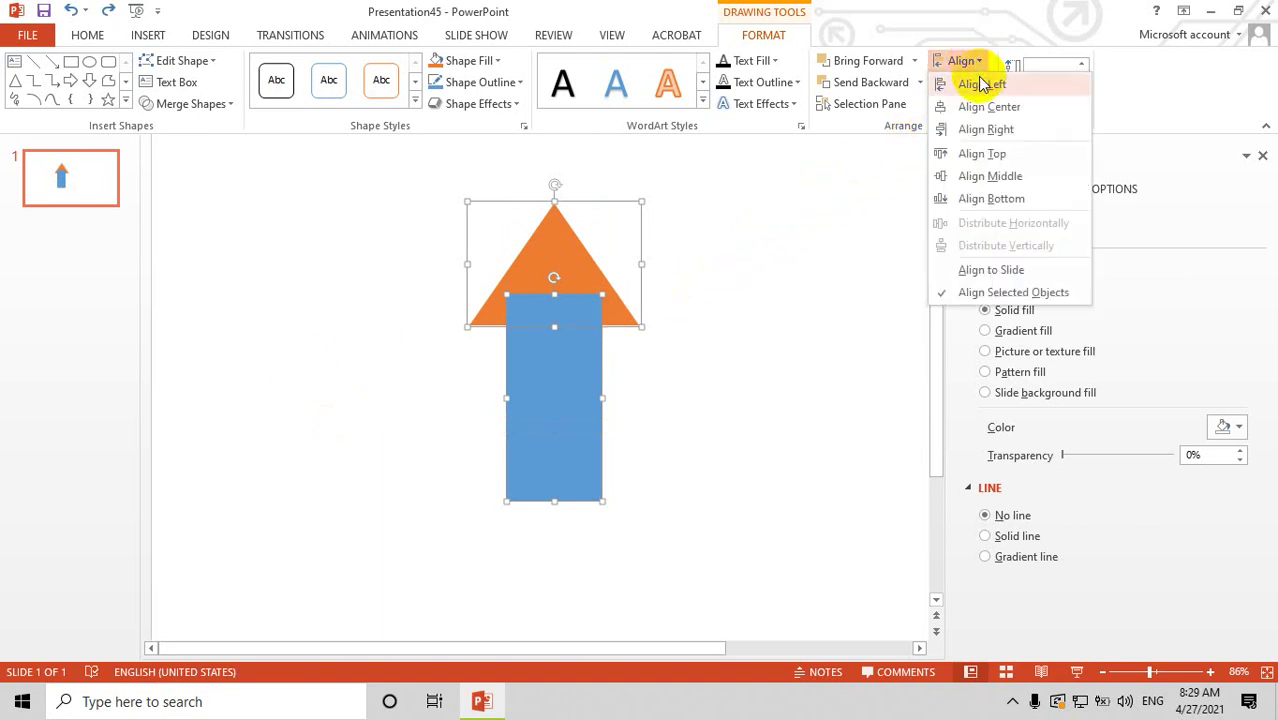
pyautogui.click(987, 199)
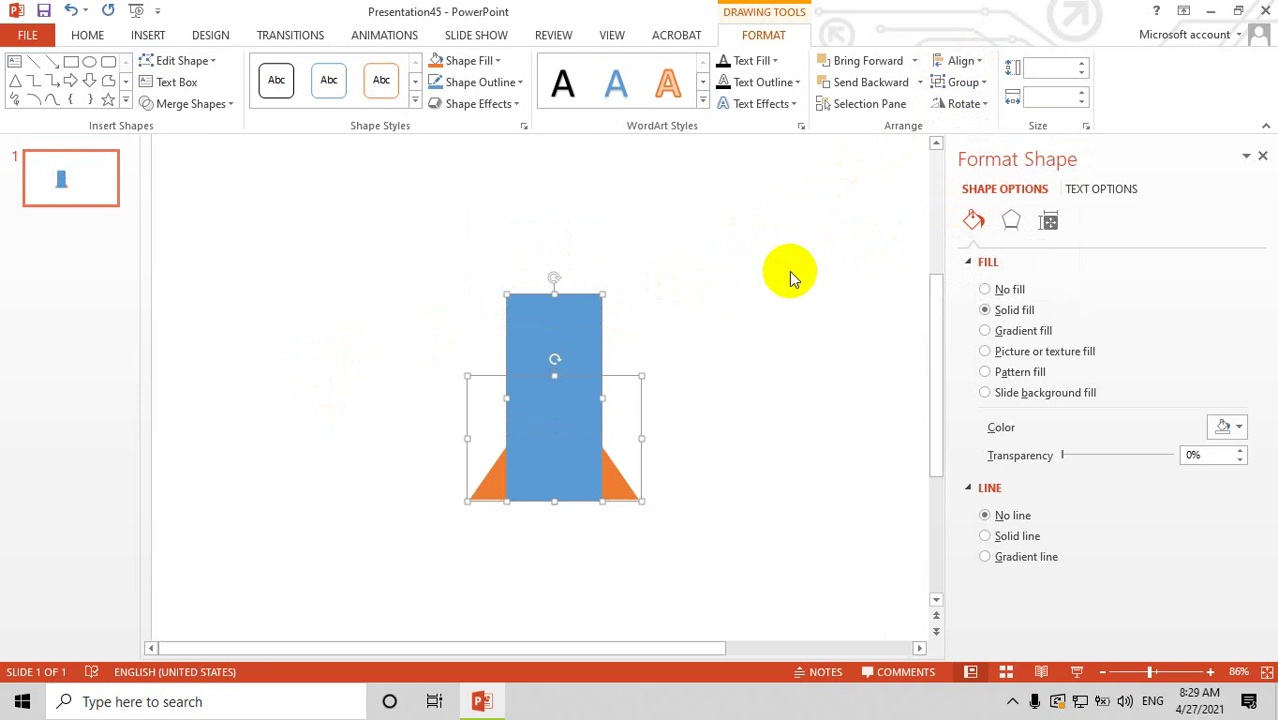
pyautogui.hotkey('ctrl', 'z')
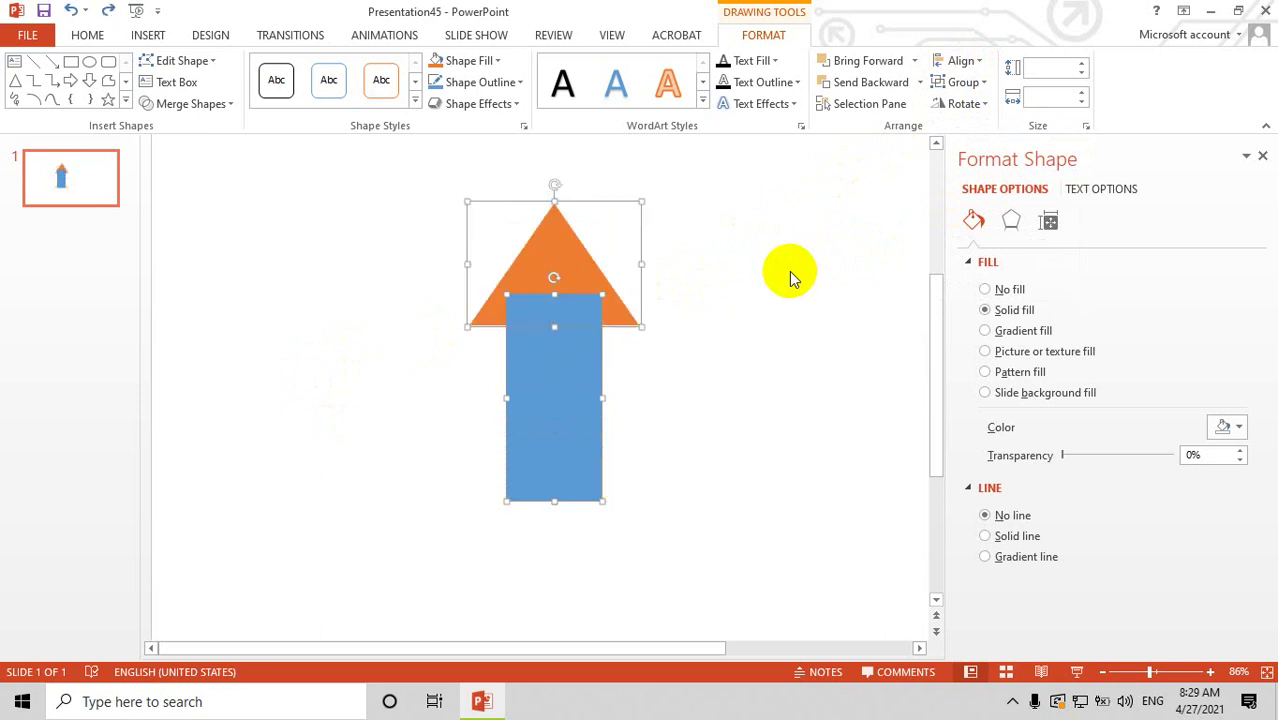
pyautogui.click(966, 68)
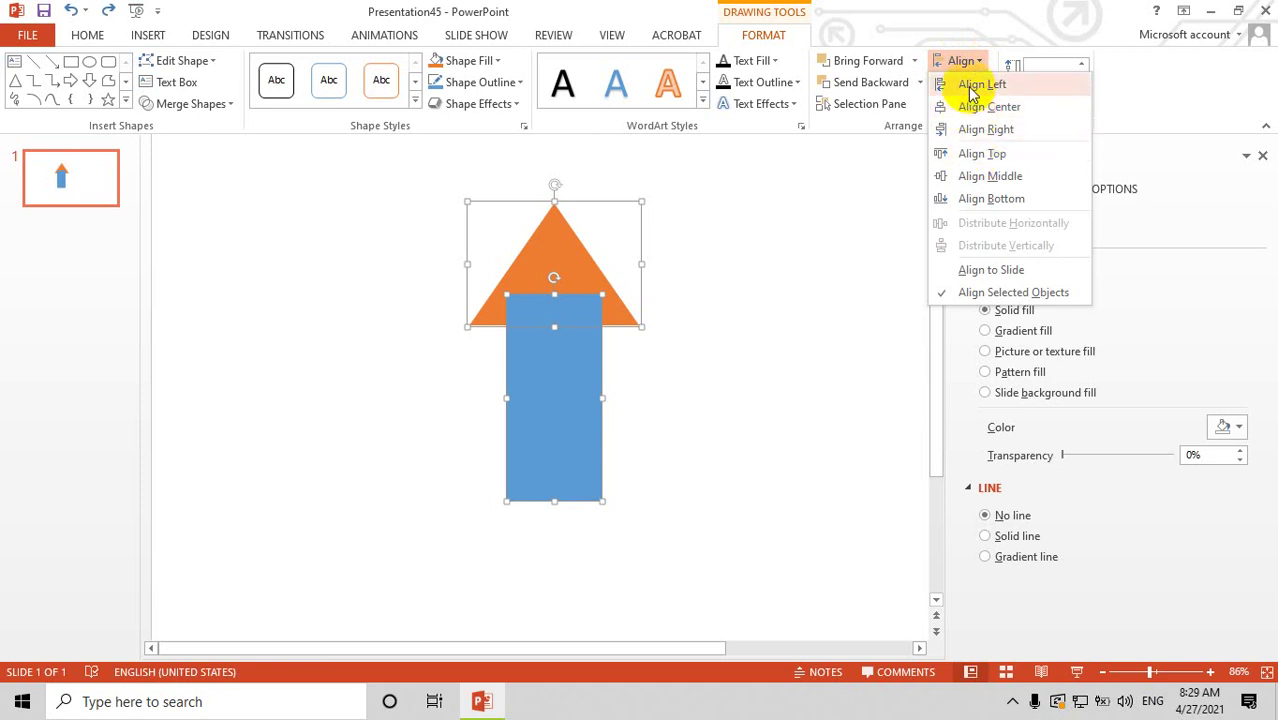
pyautogui.click(970, 90)
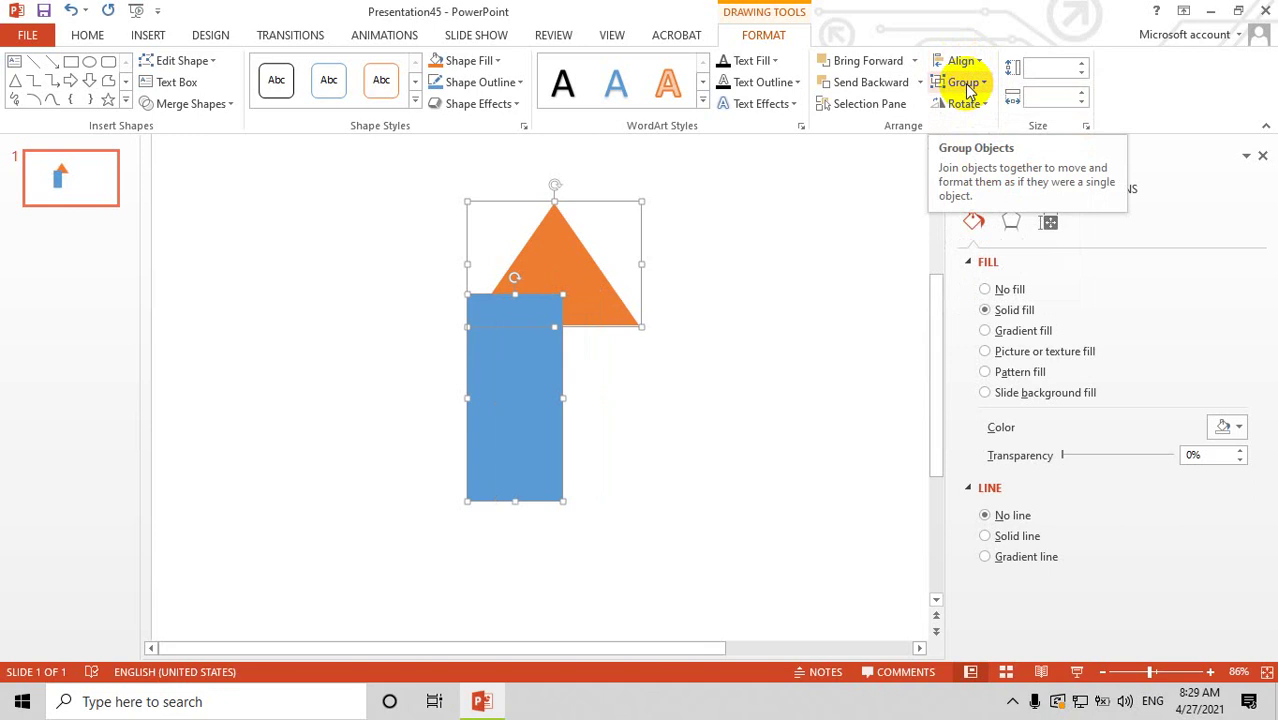
pyautogui.hotkey('ctrl', 'z')
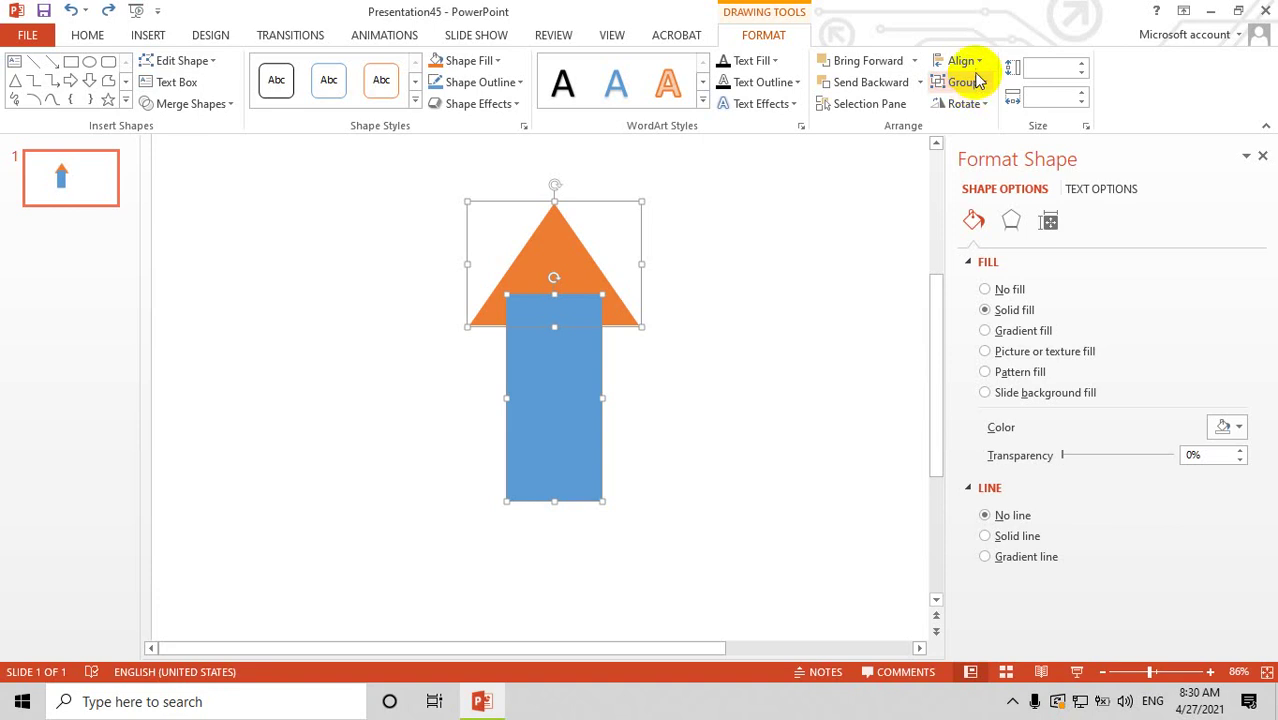
# - Switch the Align setting to Align to Slide
pyautogui.click(980, 66)
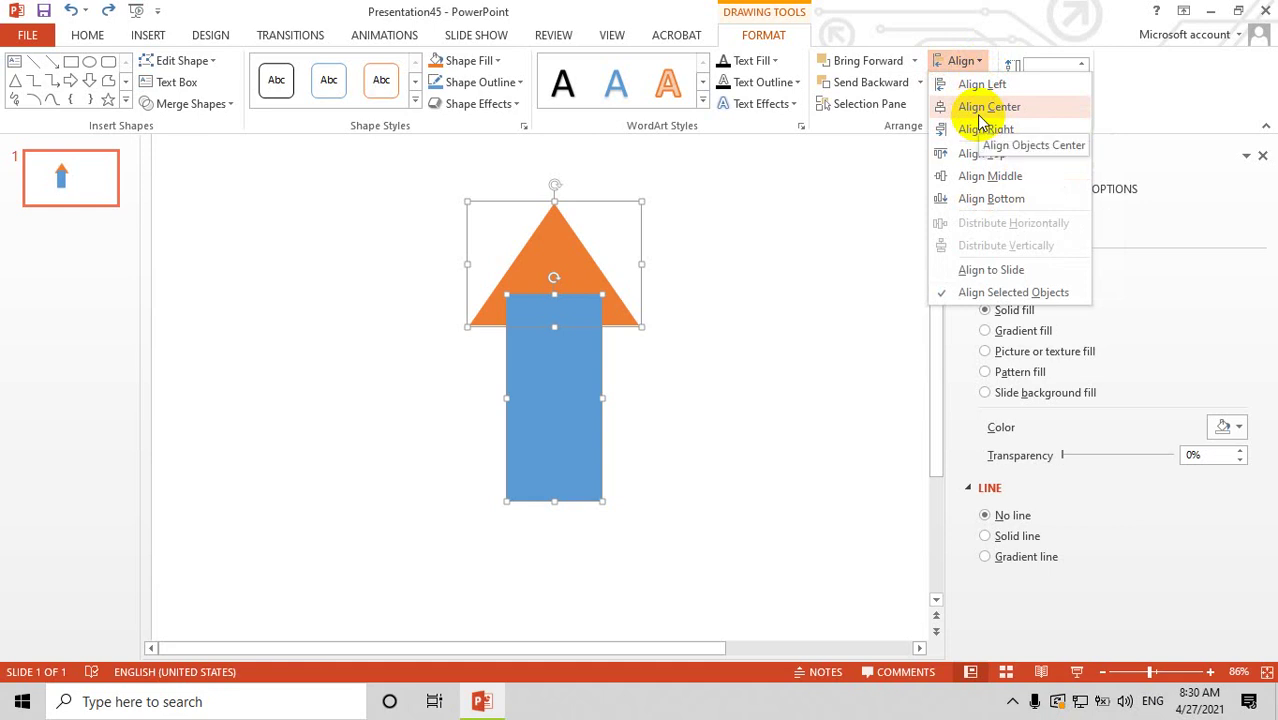
pyautogui.click(975, 278)
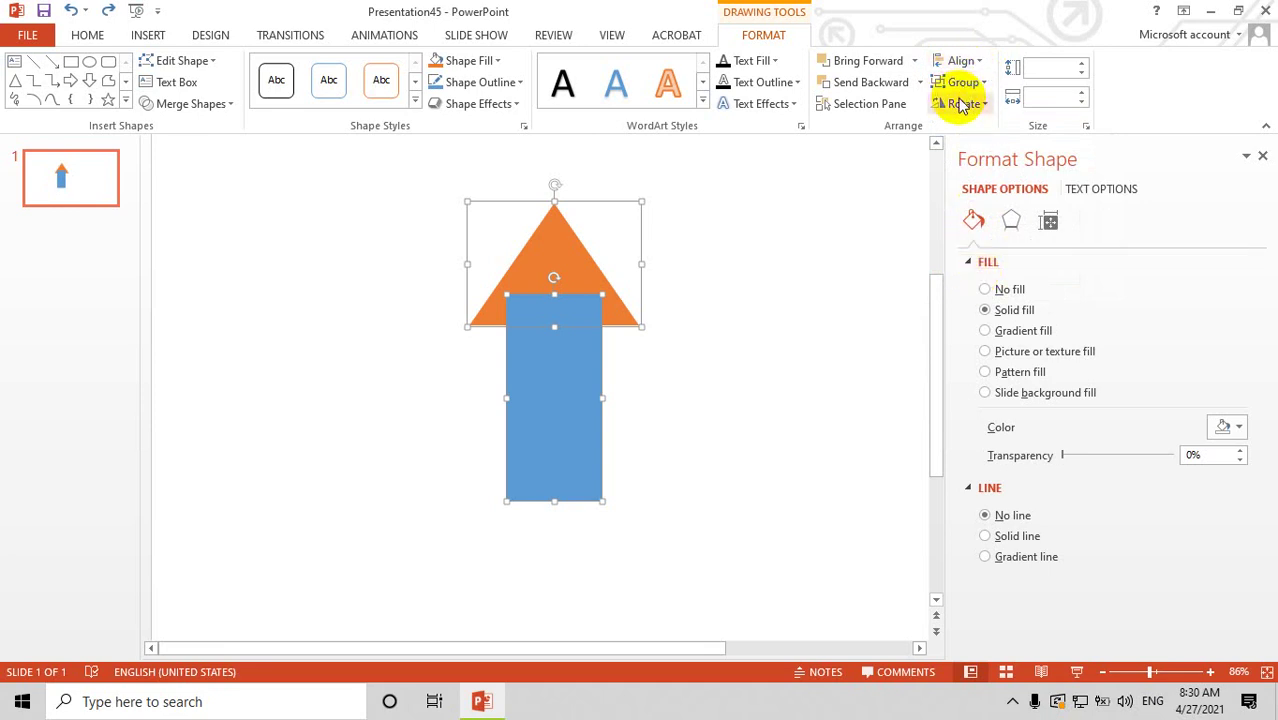
pyautogui.click(962, 62)
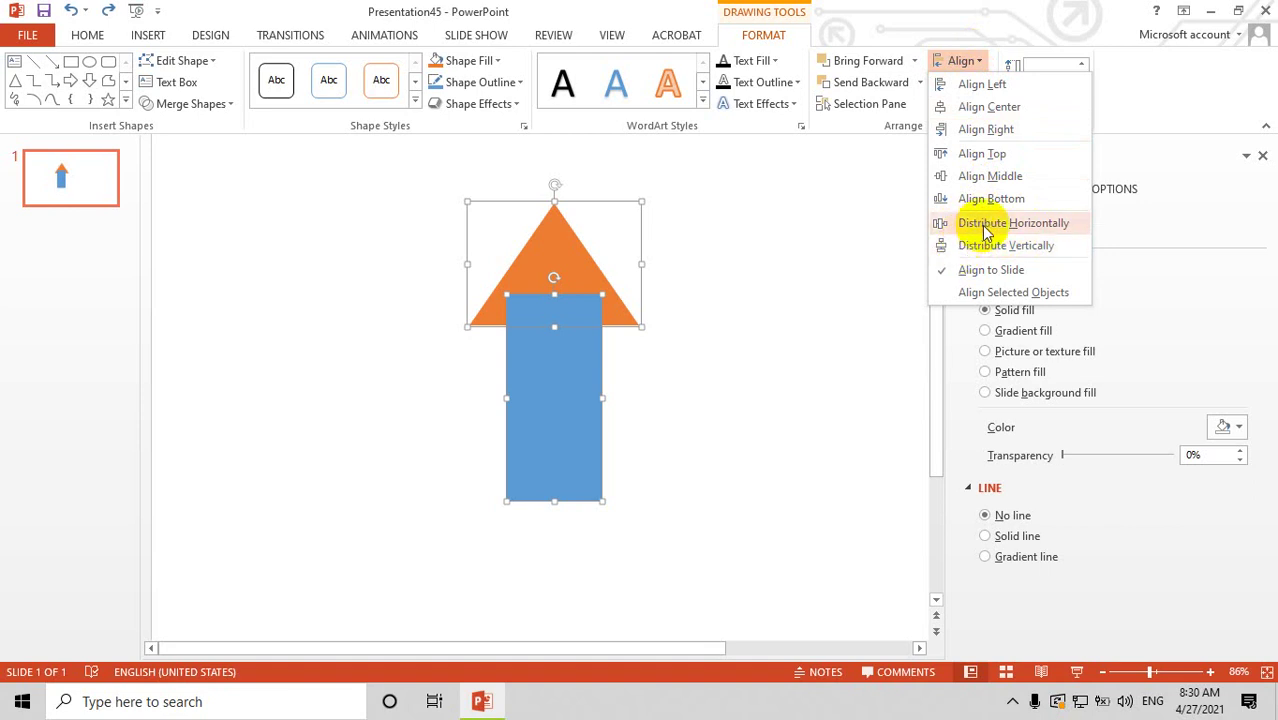
pyautogui.click(531, 277)
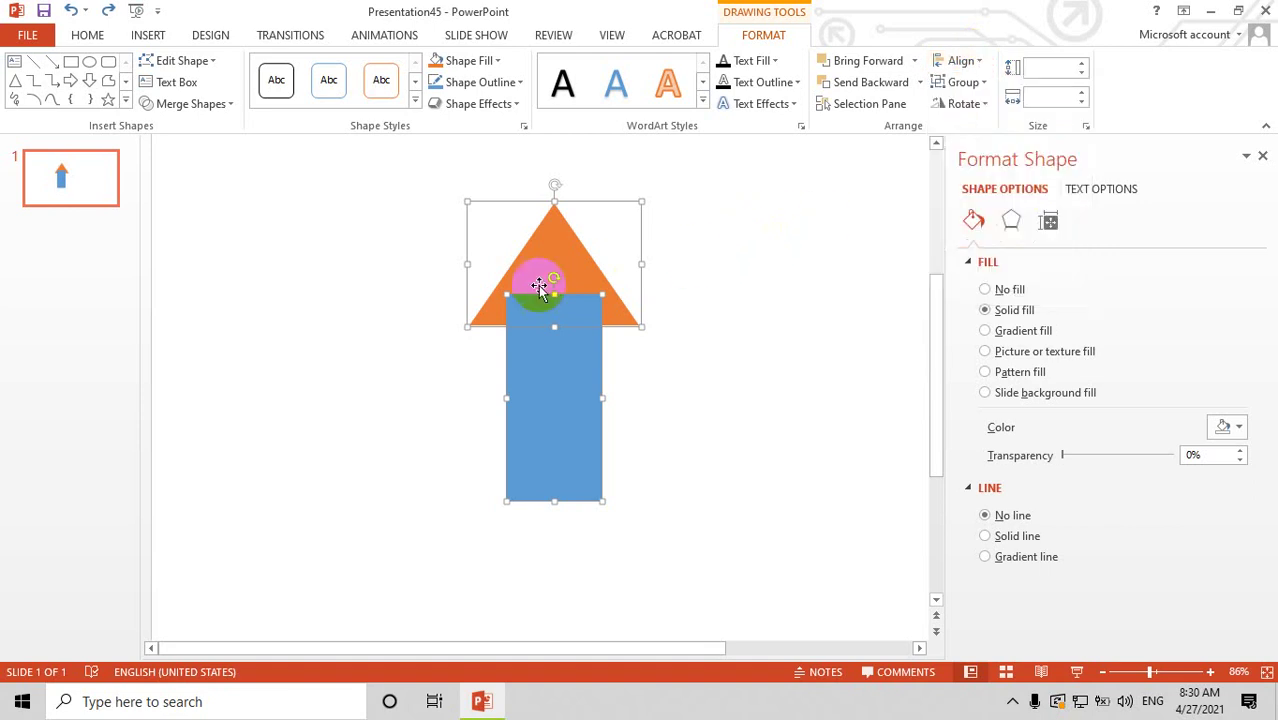
# - Move the orange triangle left and lift the blue rectangle level with it
pyautogui.click(695, 246)
pyautogui.moveTo(555, 252); pyautogui.dragTo(261, 247)
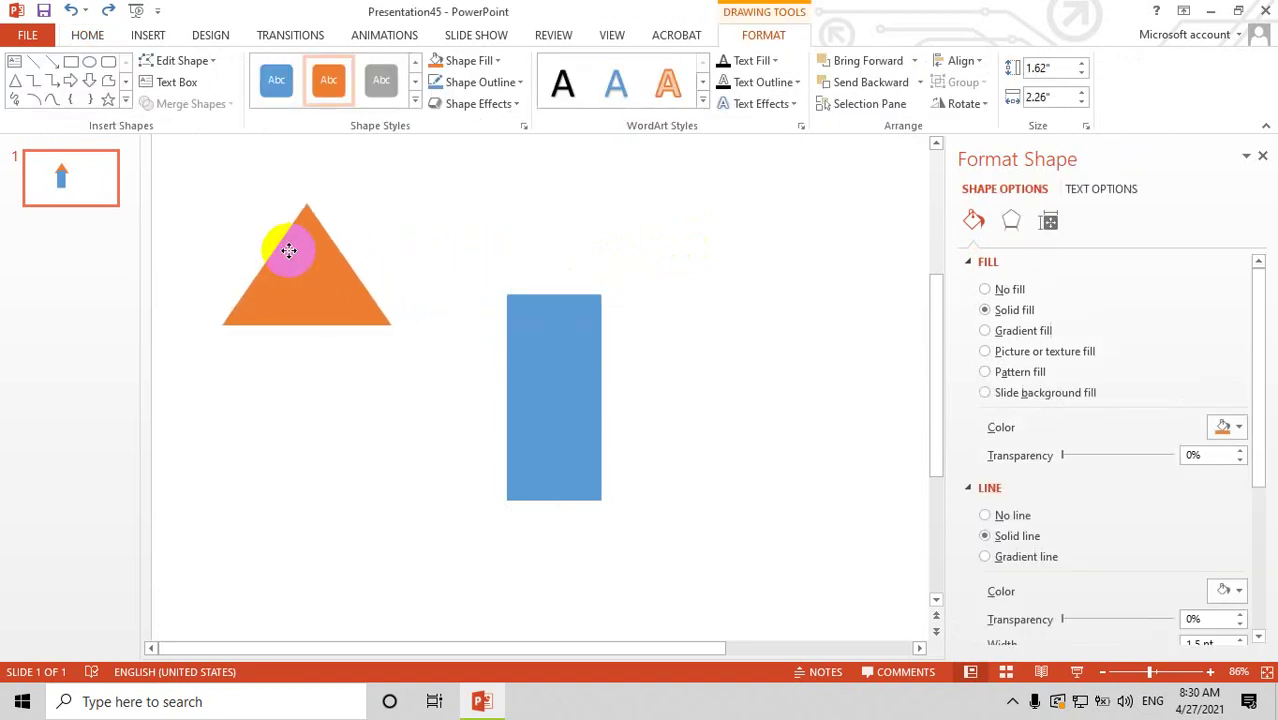
pyautogui.moveTo(555, 343); pyautogui.dragTo(472, 248)
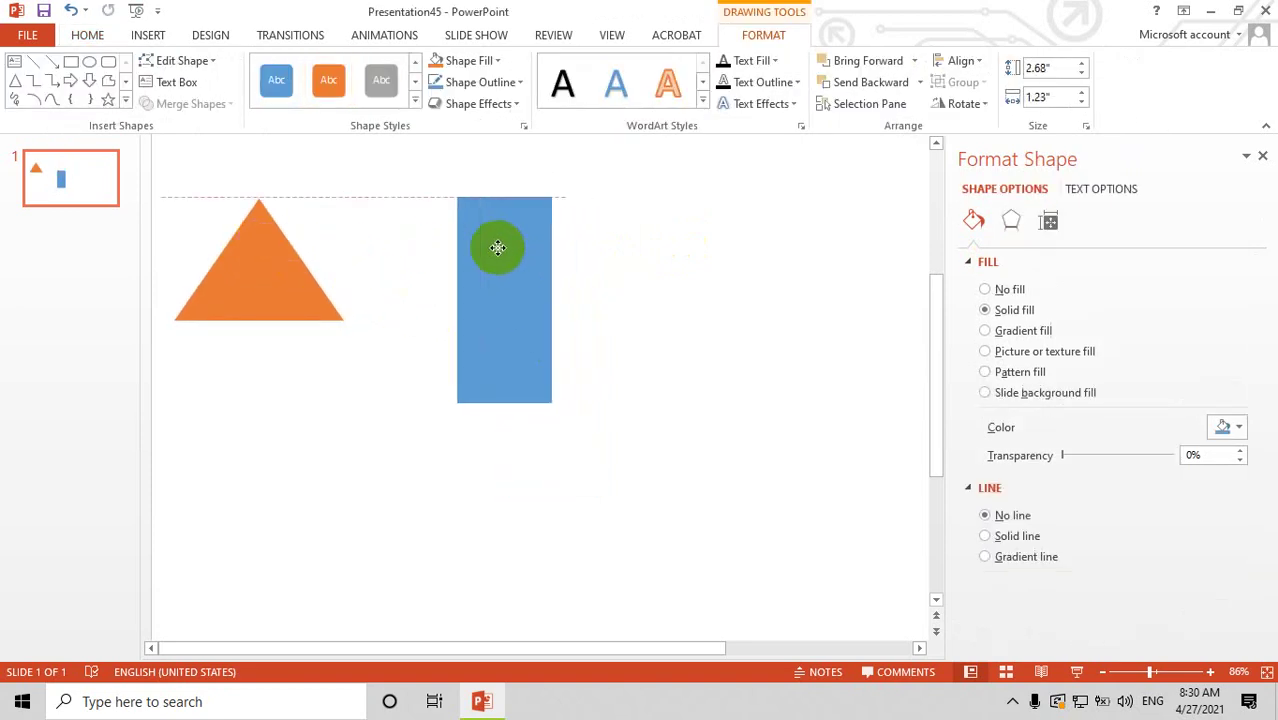
# - Draw a circle on the right side of the slide
pyautogui.click(89, 62)
pyautogui.moveTo(753, 211); pyautogui.dragTo(892, 357)
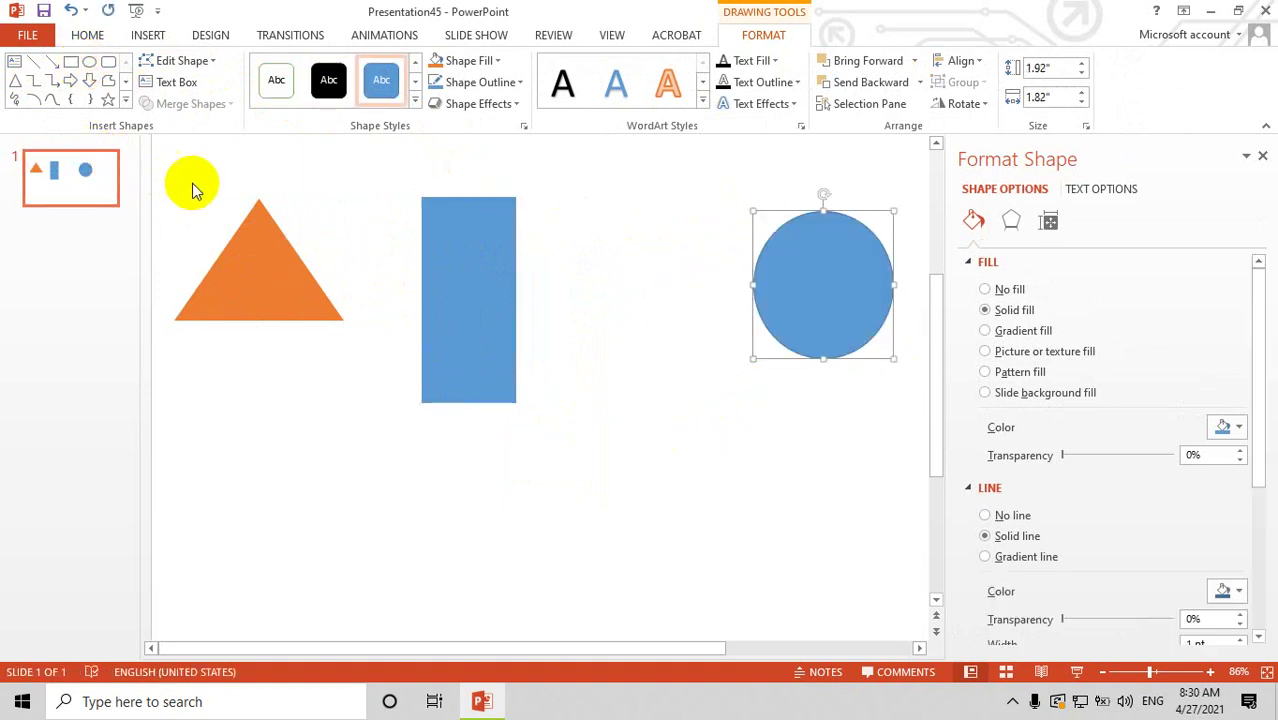
pyautogui.click(305, 325)
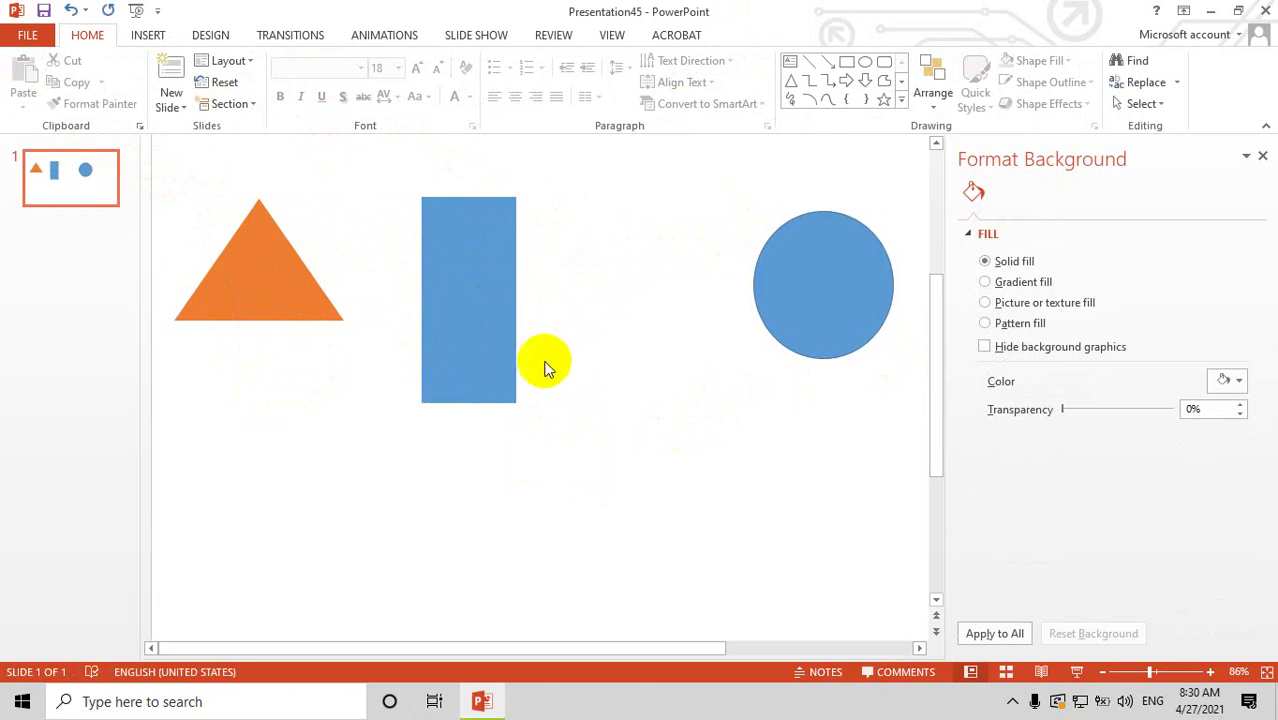
pyautogui.click(348, 306)
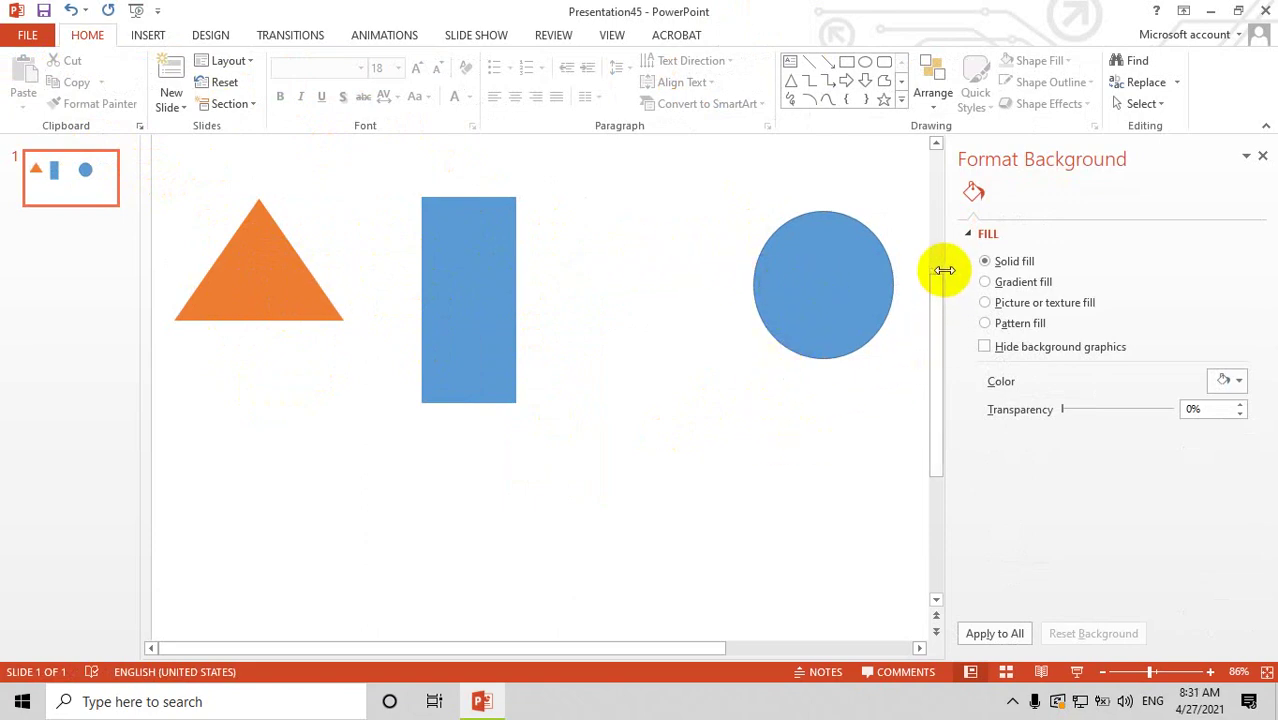
# - Select the triangle, rectangle and circle together
pyautogui.moveTo(945, 270); pyautogui.dragTo(1025, 268)
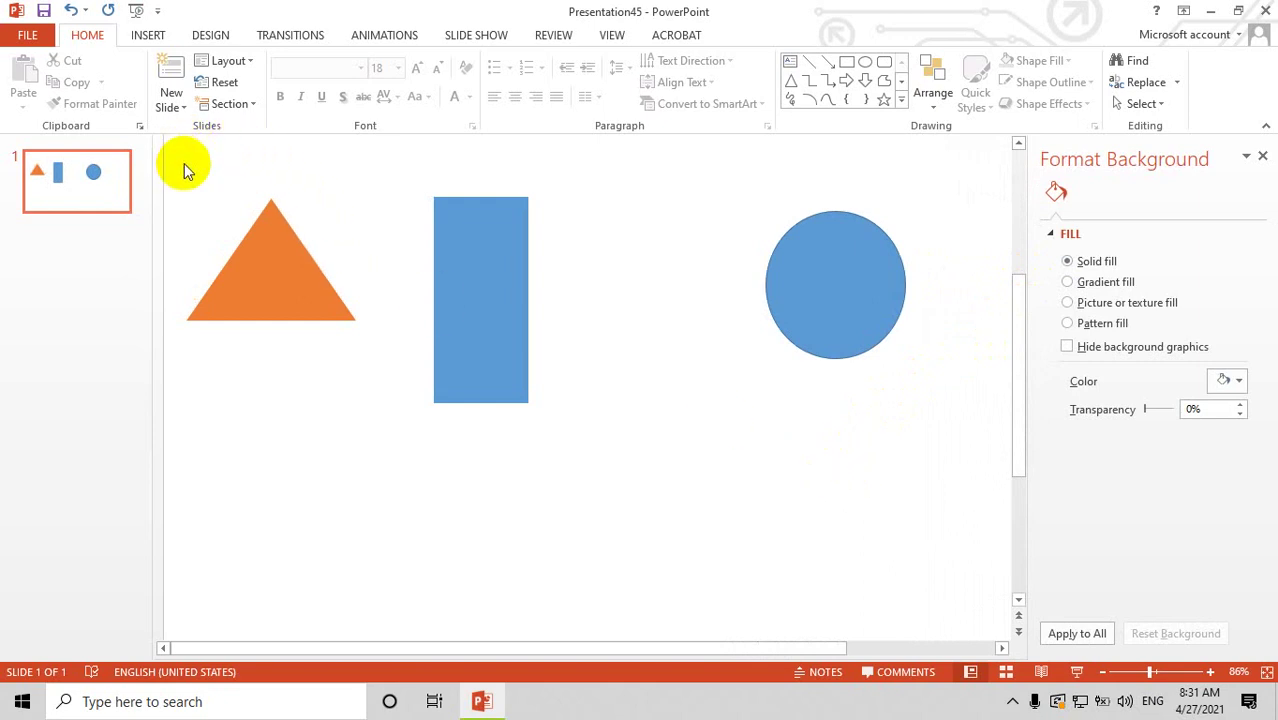
pyautogui.moveTo(184, 163); pyautogui.dragTo(963, 465)
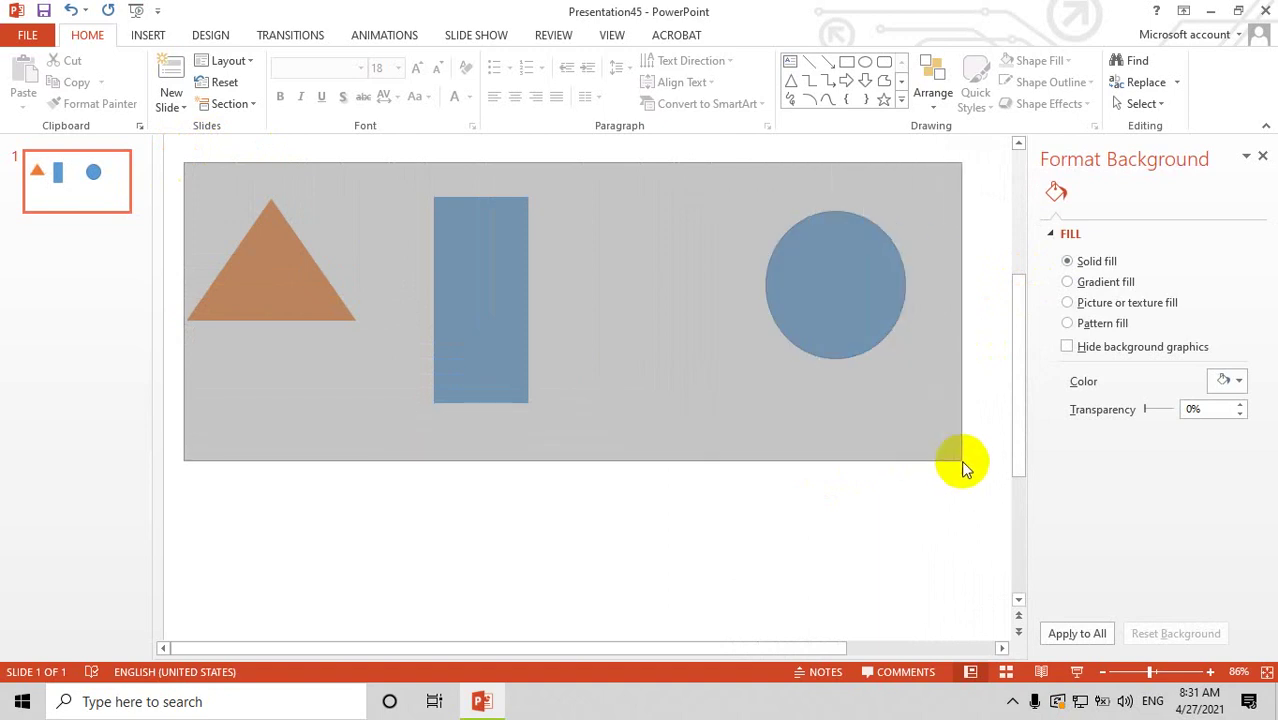
pyautogui.moveTo(963, 465); pyautogui.dragTo(953, 473)
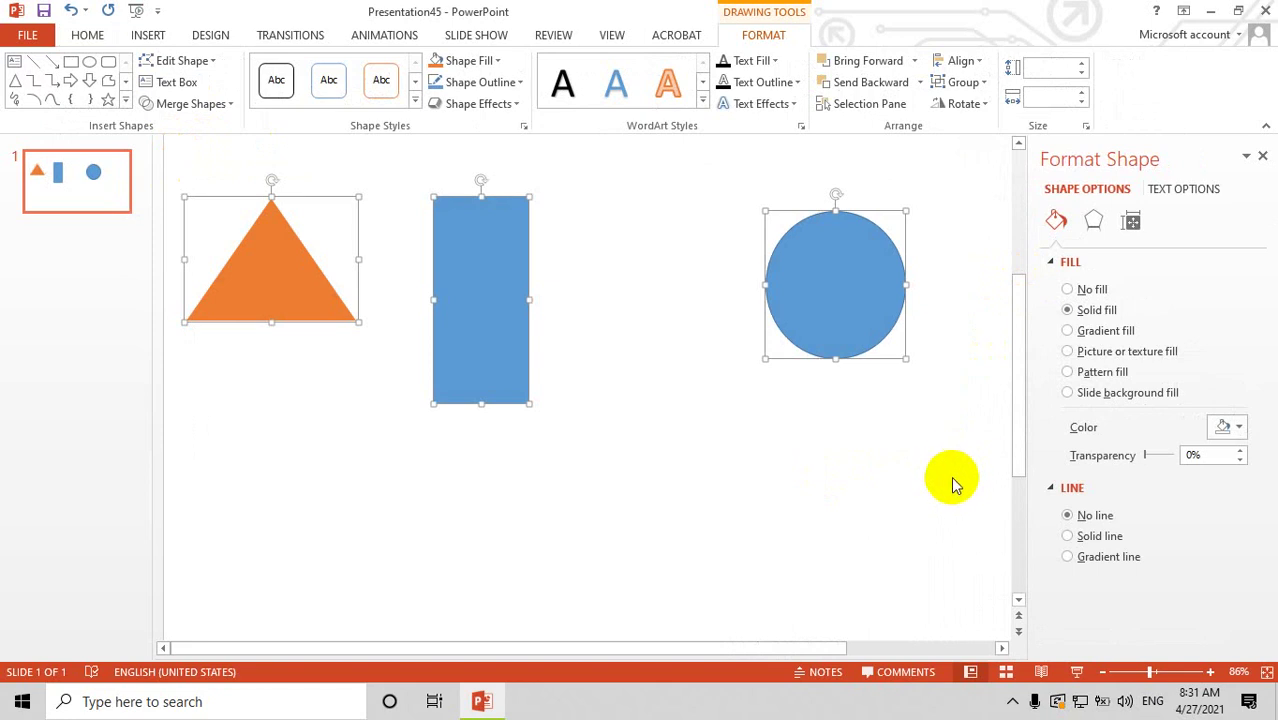
pyautogui.click(978, 64)
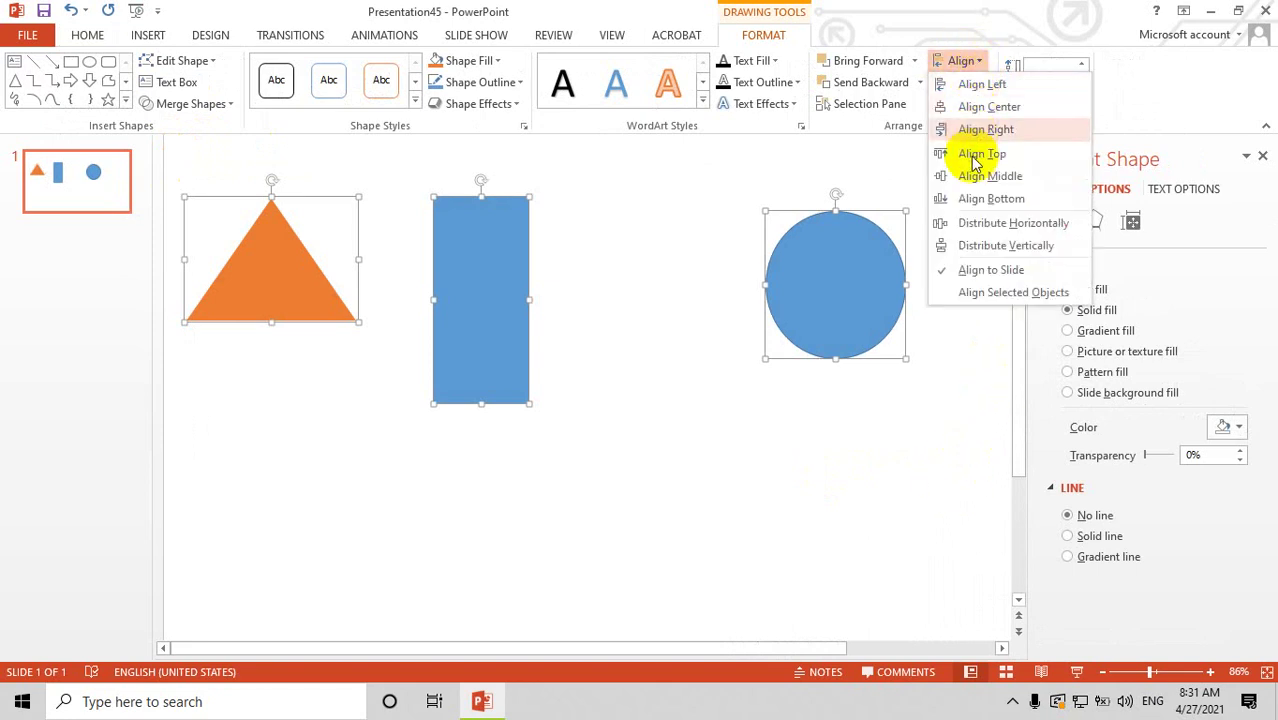
# - Distribute the triangle, rectangle and circle horizontally across the slide
pyautogui.click(968, 230)
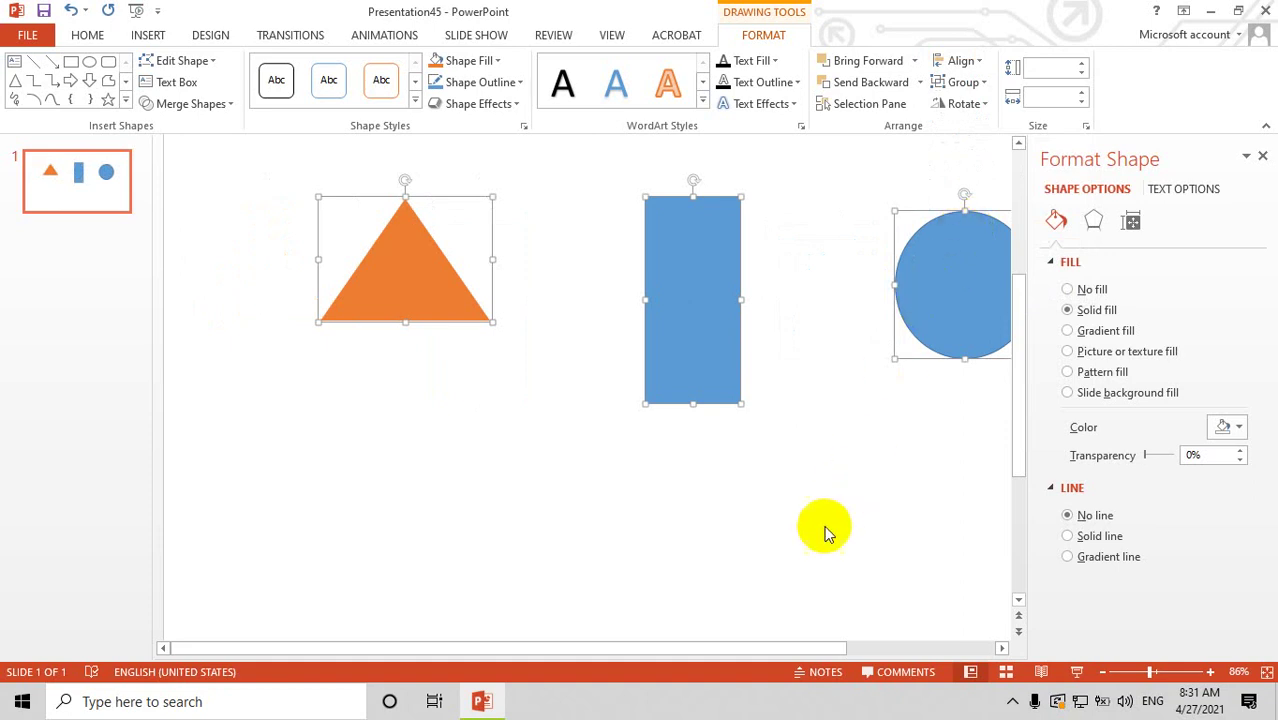
pyautogui.moveTo(758, 651); pyautogui.dragTo(806, 646)
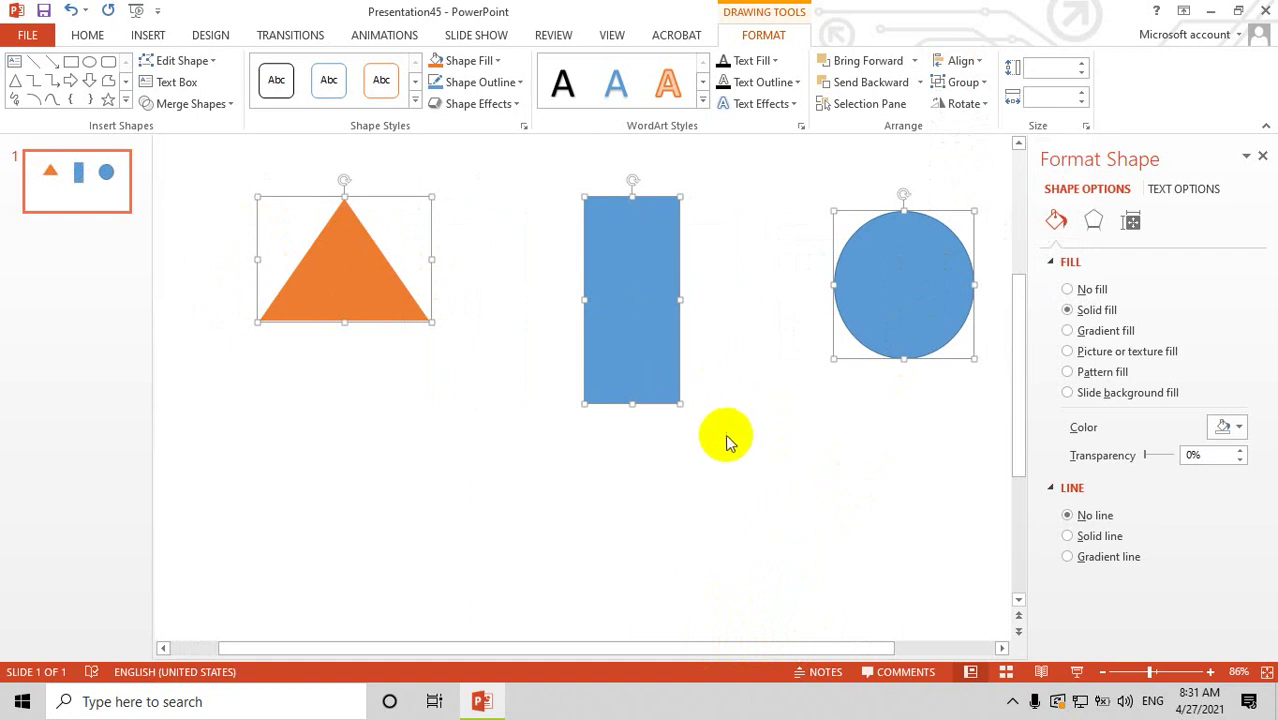
pyautogui.click(975, 62)
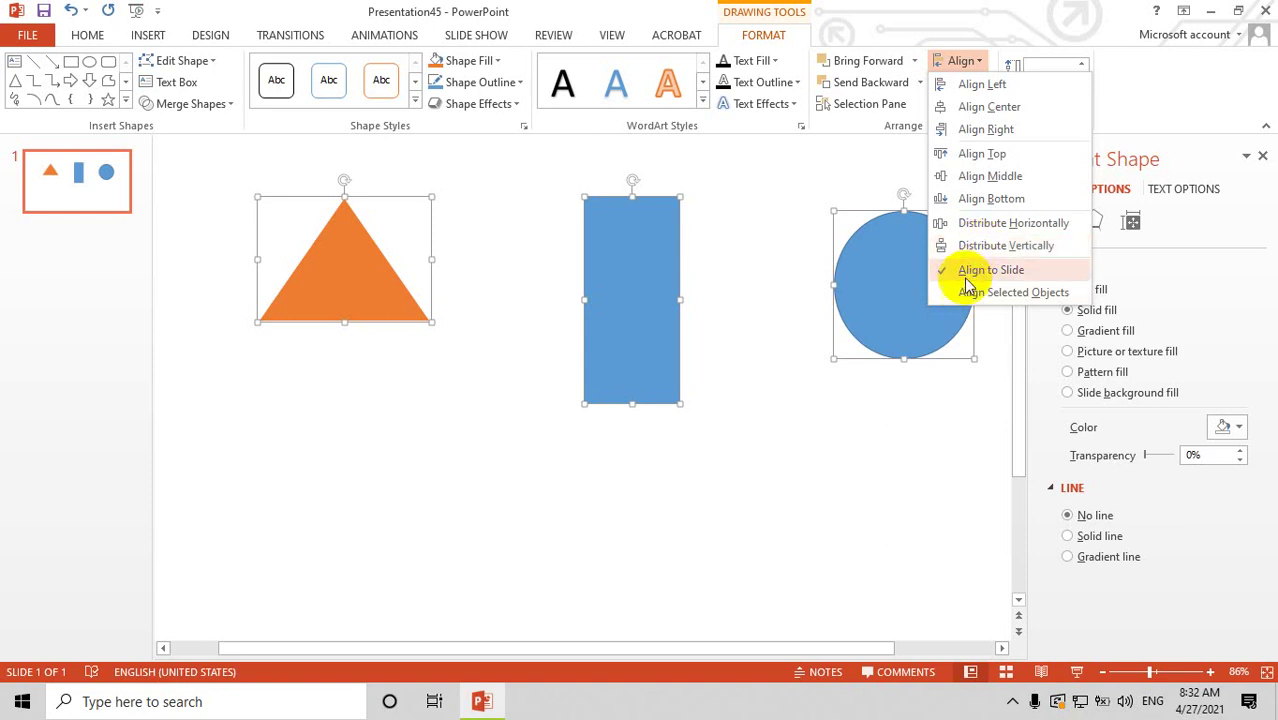
pyautogui.click(885, 475)
# - Give the circle a yellow gradient shape style
pyautogui.click(867, 409)
pyautogui.click(902, 305)
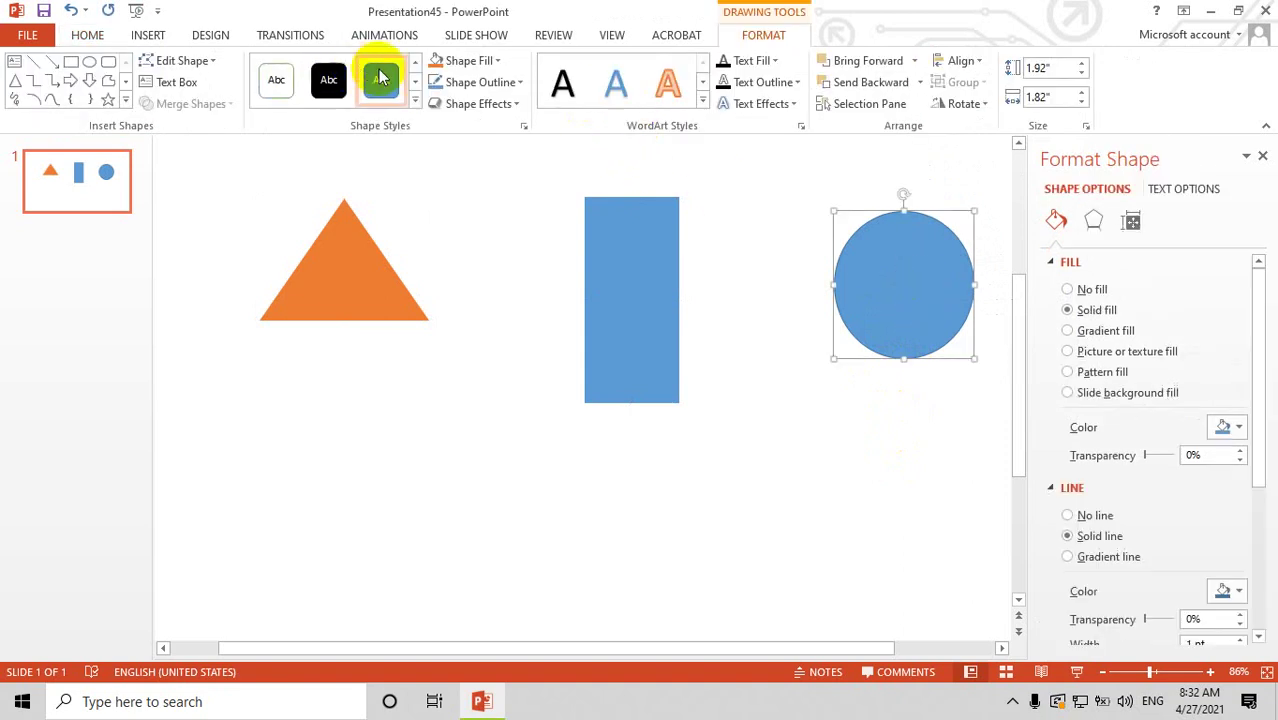
pyautogui.click(414, 104)
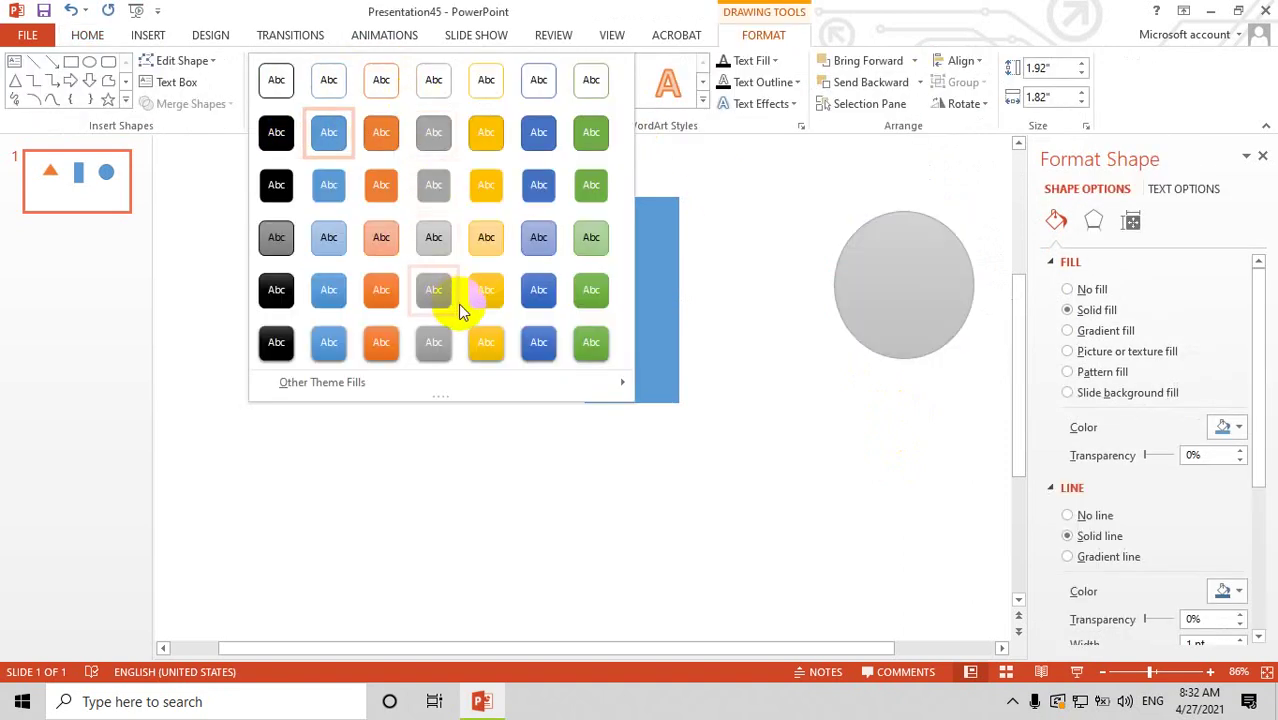
pyautogui.click(487, 291)
pyautogui.click(700, 492)
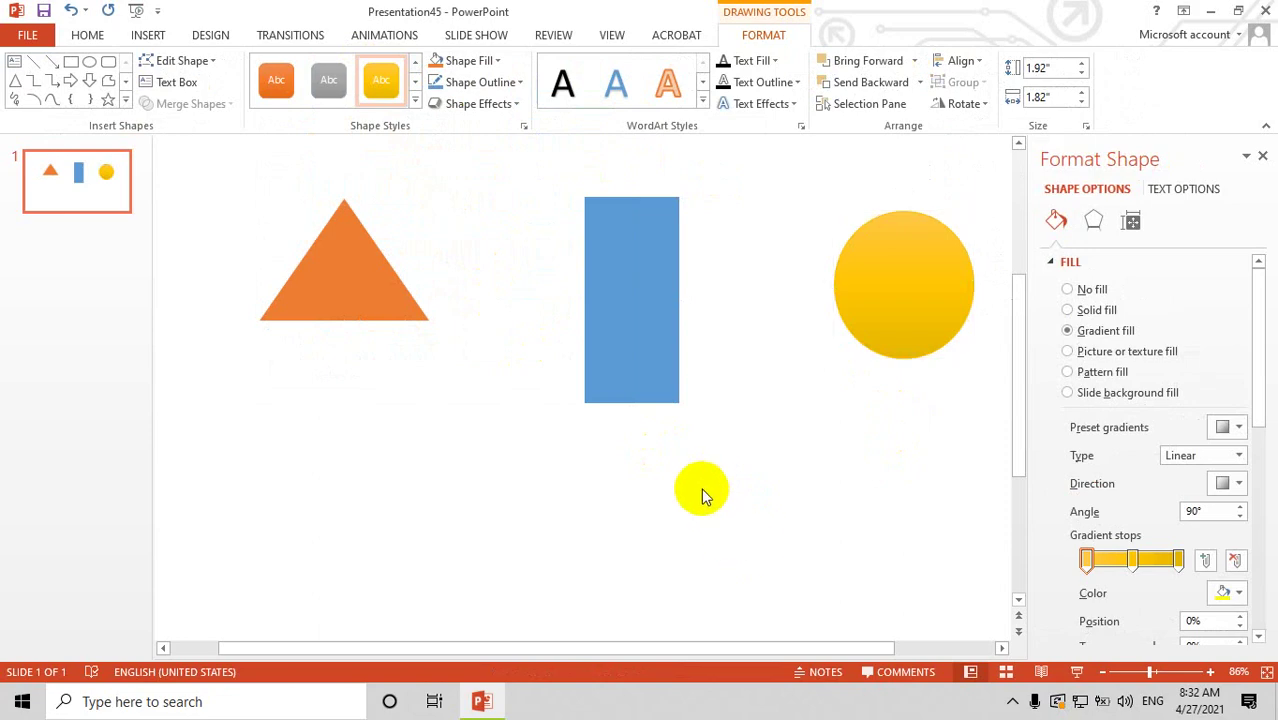
# - Move the yellow circle onto the blue rectangle and the triangle against it
pyautogui.click(869, 279)
pyautogui.moveTo(895, 284); pyautogui.dragTo(655, 300)
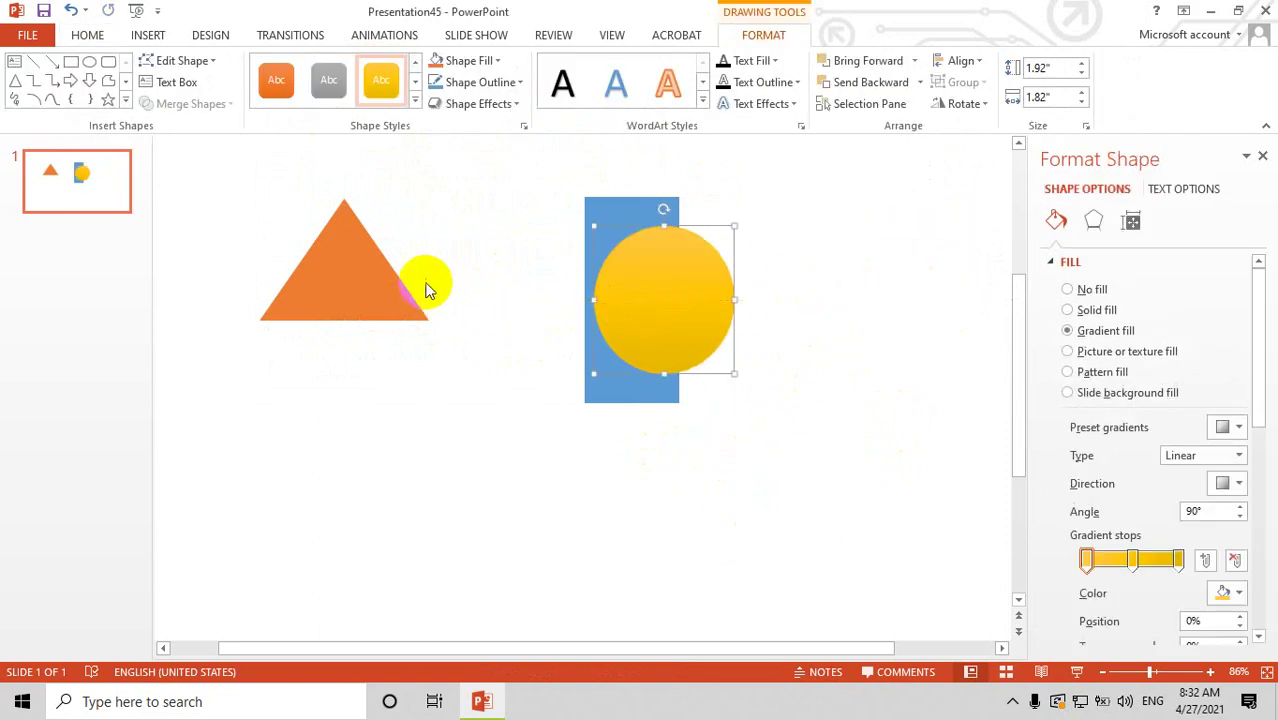
pyautogui.moveTo(359, 277); pyautogui.dragTo(572, 282)
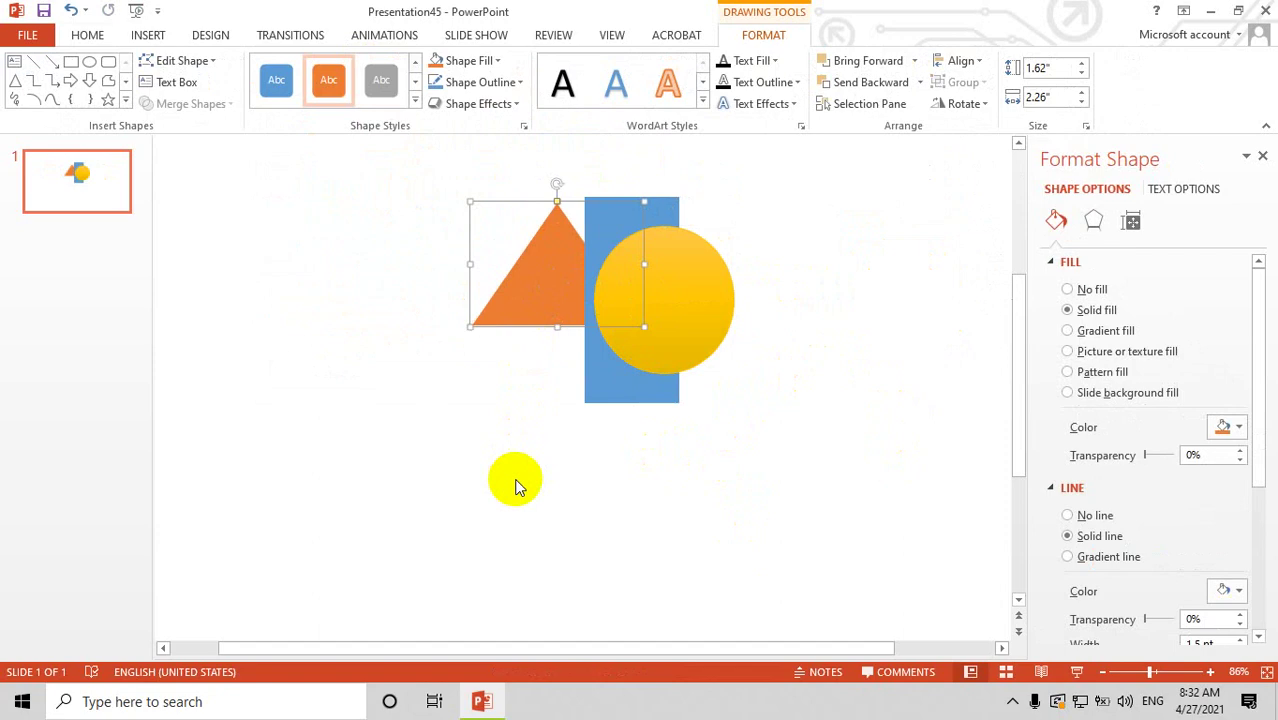
pyautogui.click(765, 422)
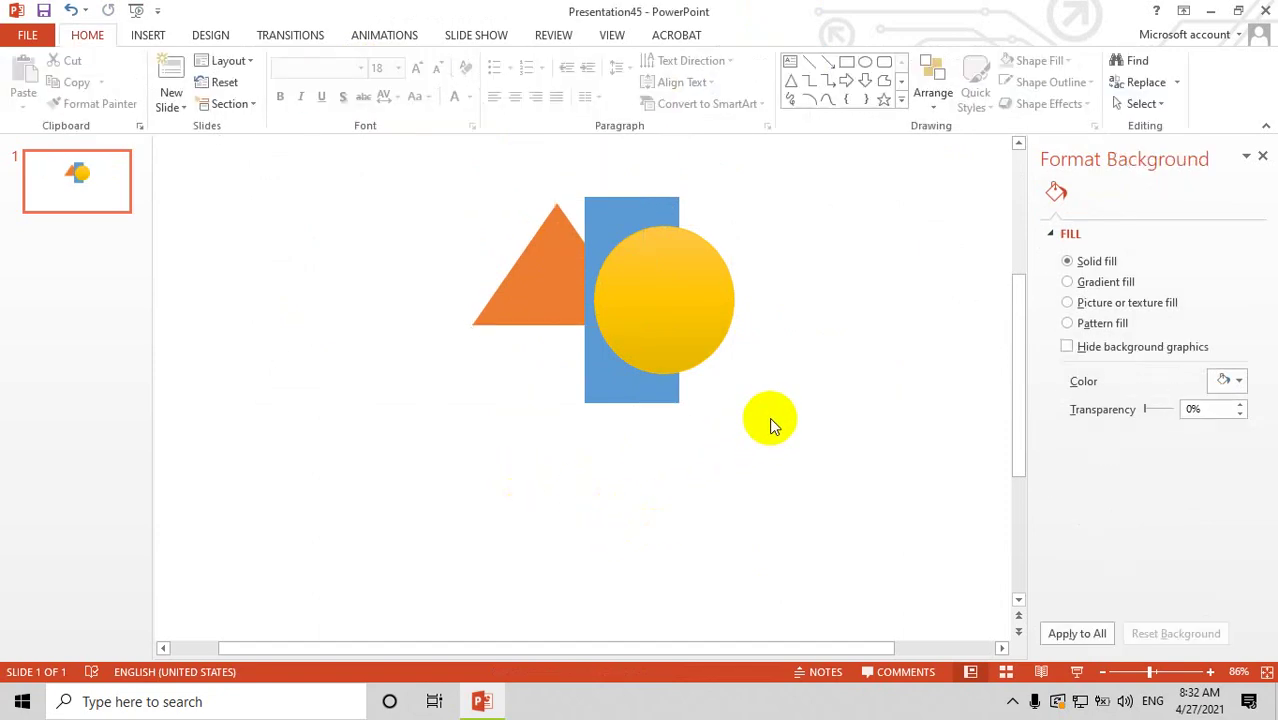
pyautogui.click(614, 283)
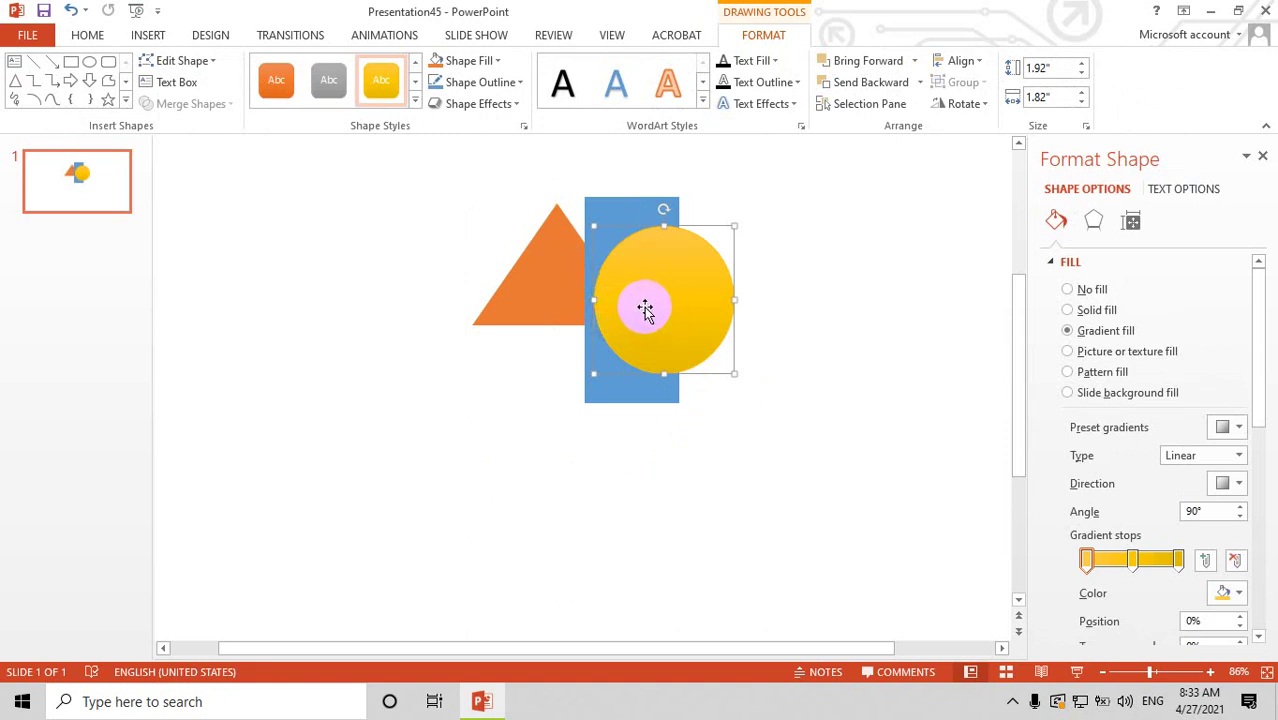
# - Send the yellow circle one layer behind the blue rectangle
pyautogui.rightClick(651, 302)
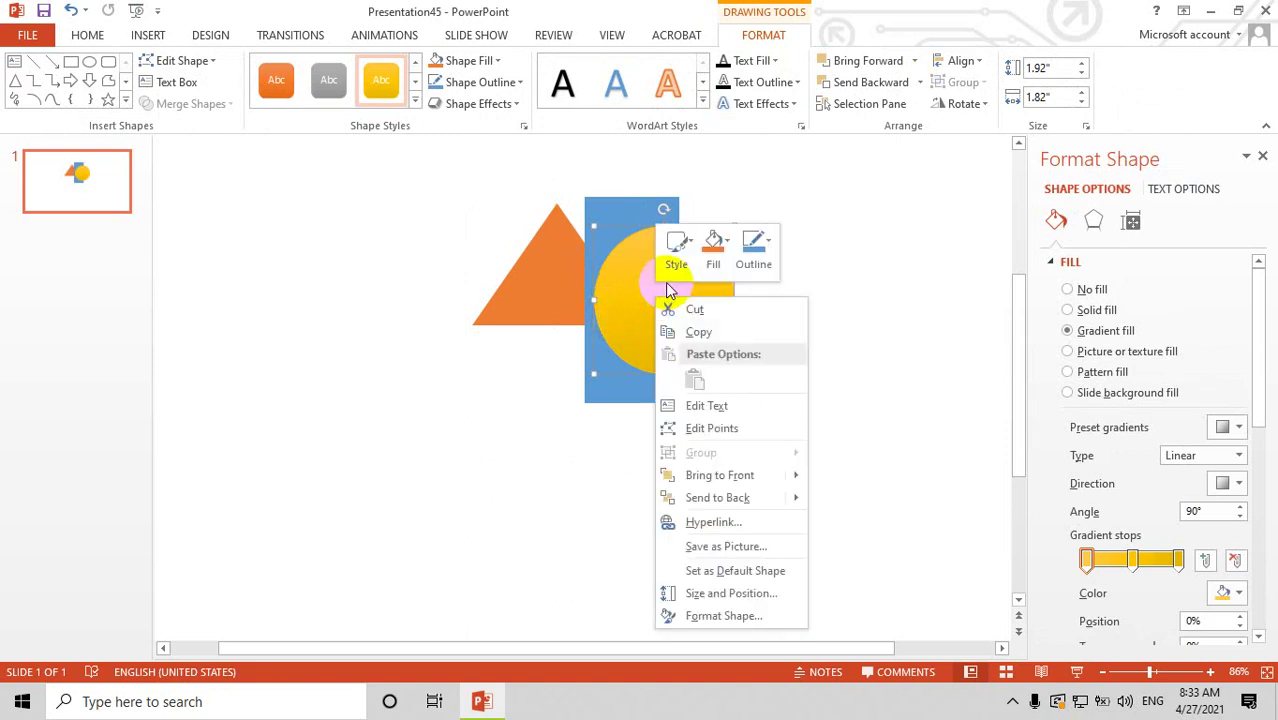
pyautogui.moveTo(700, 478)
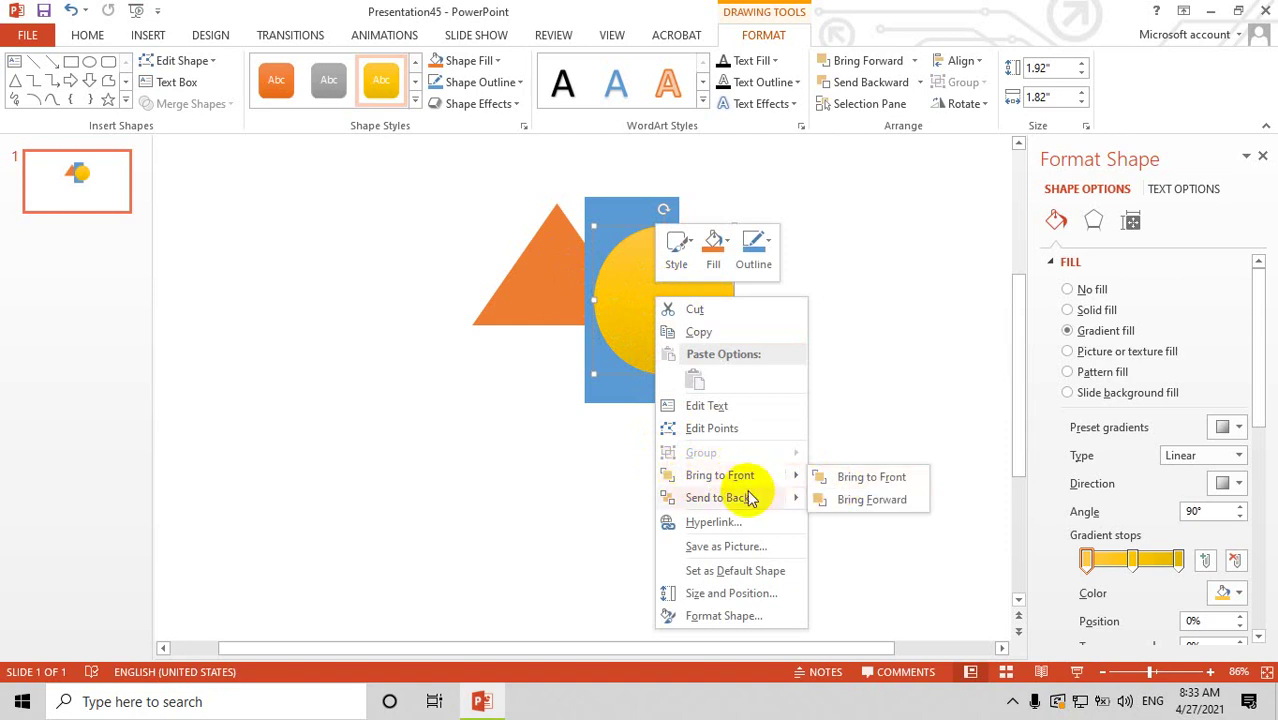
pyautogui.moveTo(746, 506)
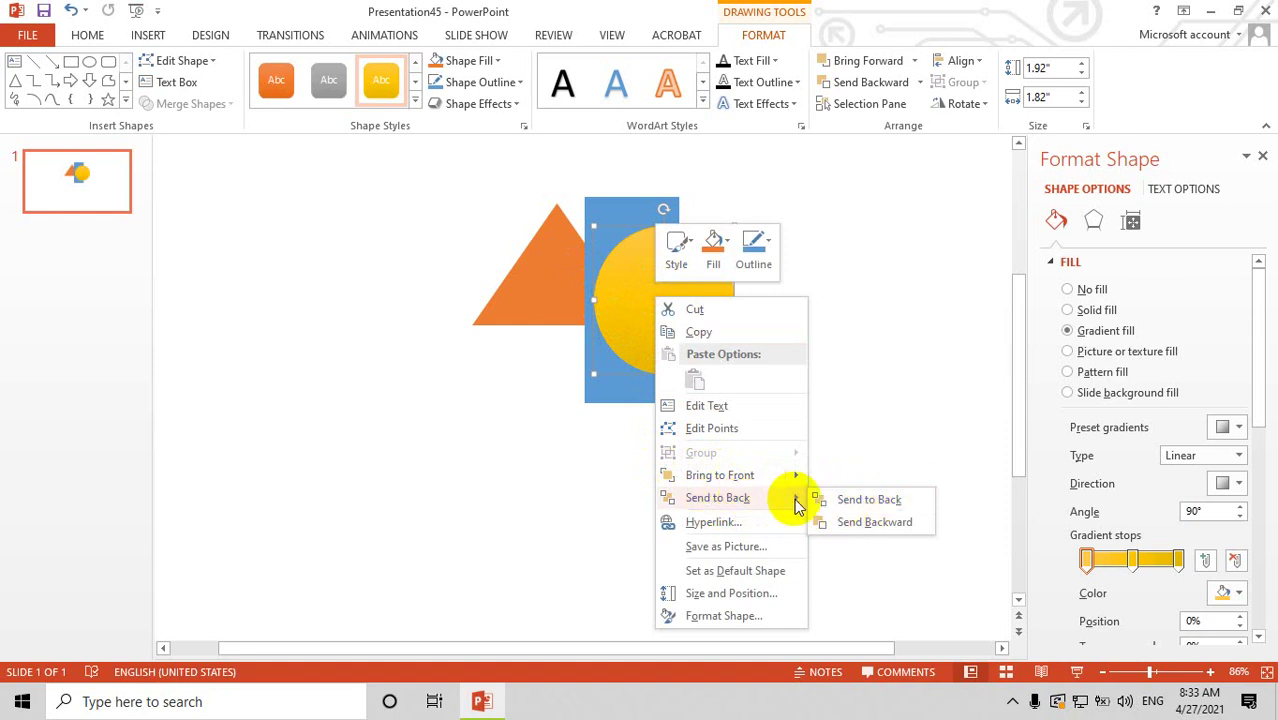
pyautogui.click(851, 525)
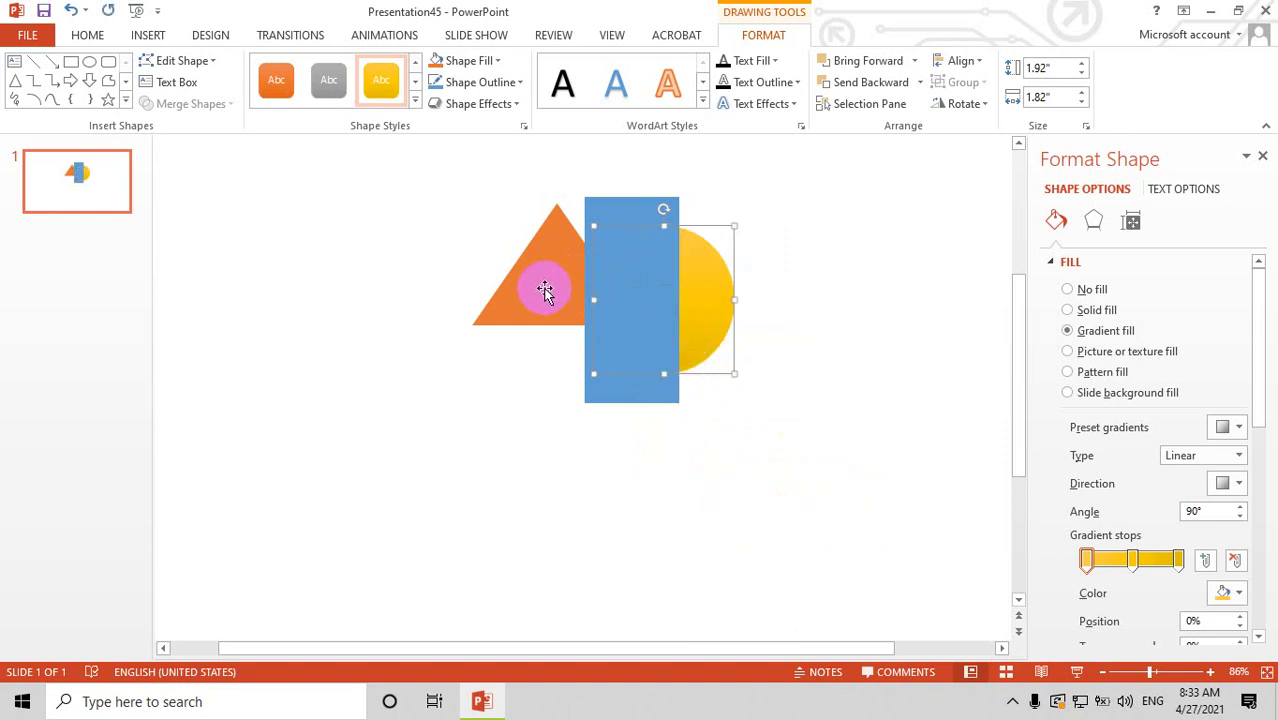
# - Tuck the triangle against the rectangle and bring the rectangle to front
pyautogui.moveTo(545, 290); pyautogui.dragTo(566, 312)
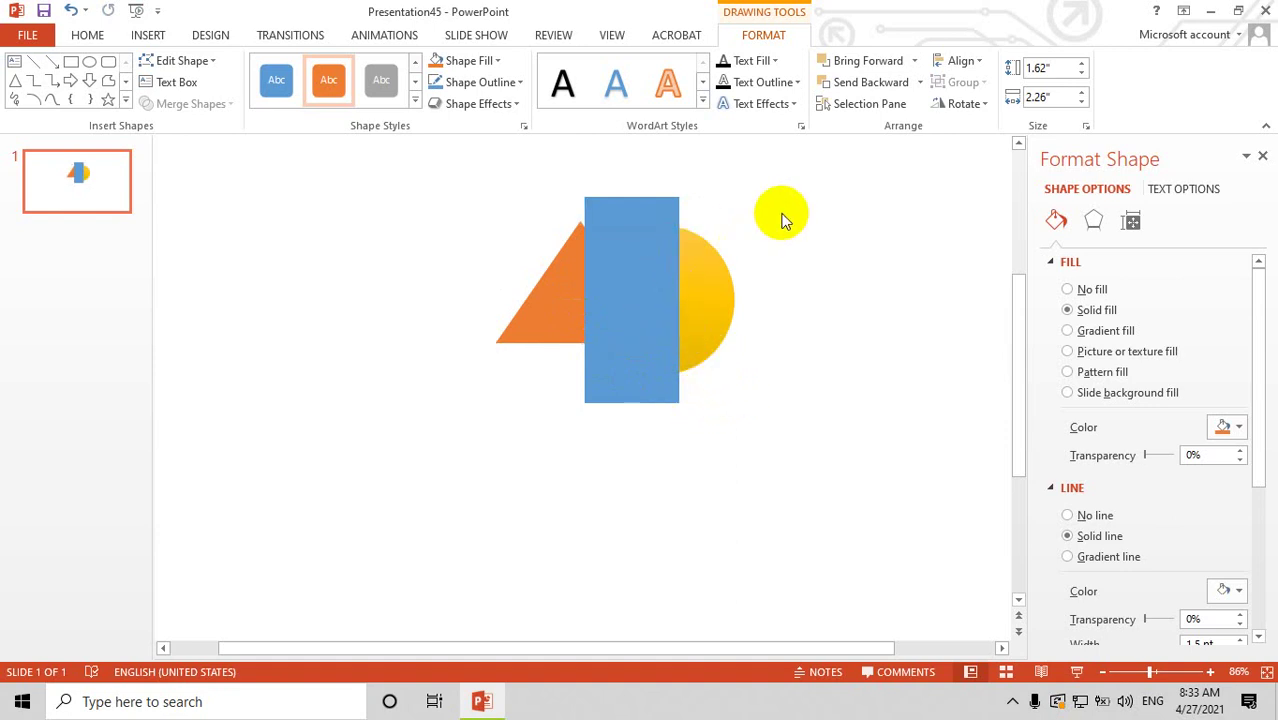
pyautogui.click(633, 240)
pyautogui.rightClick(634, 281)
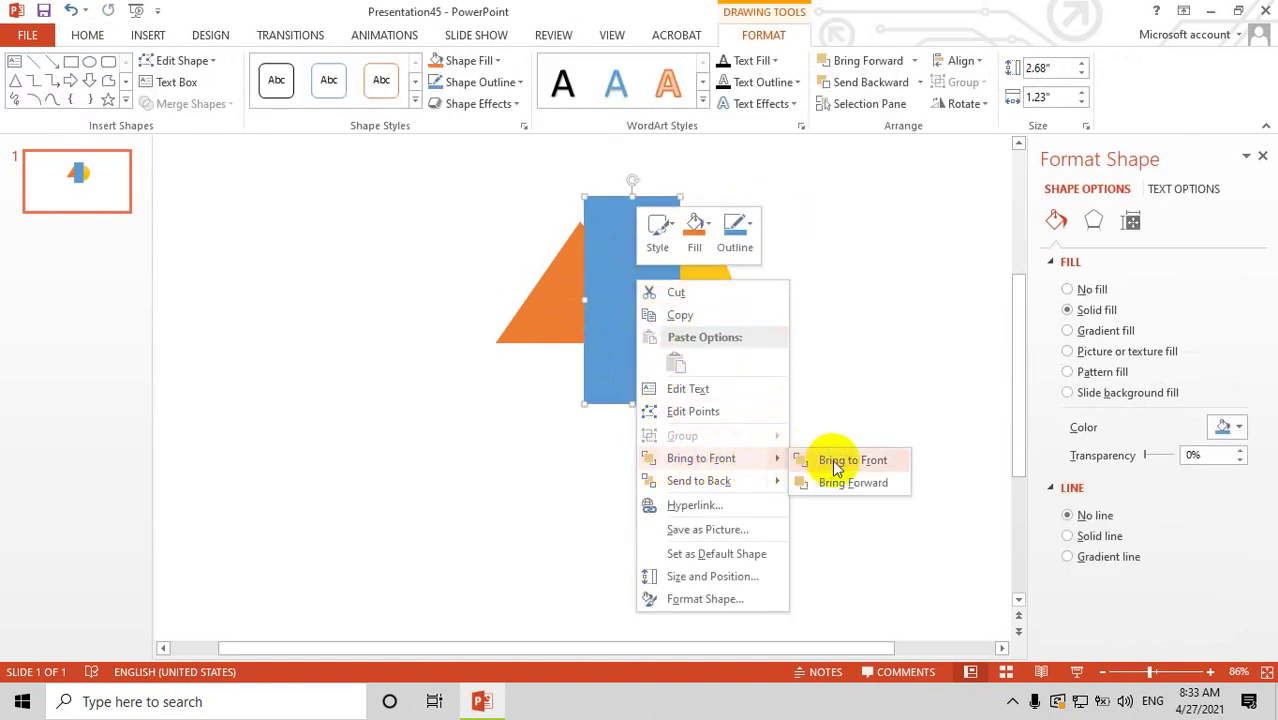
pyautogui.click(836, 466)
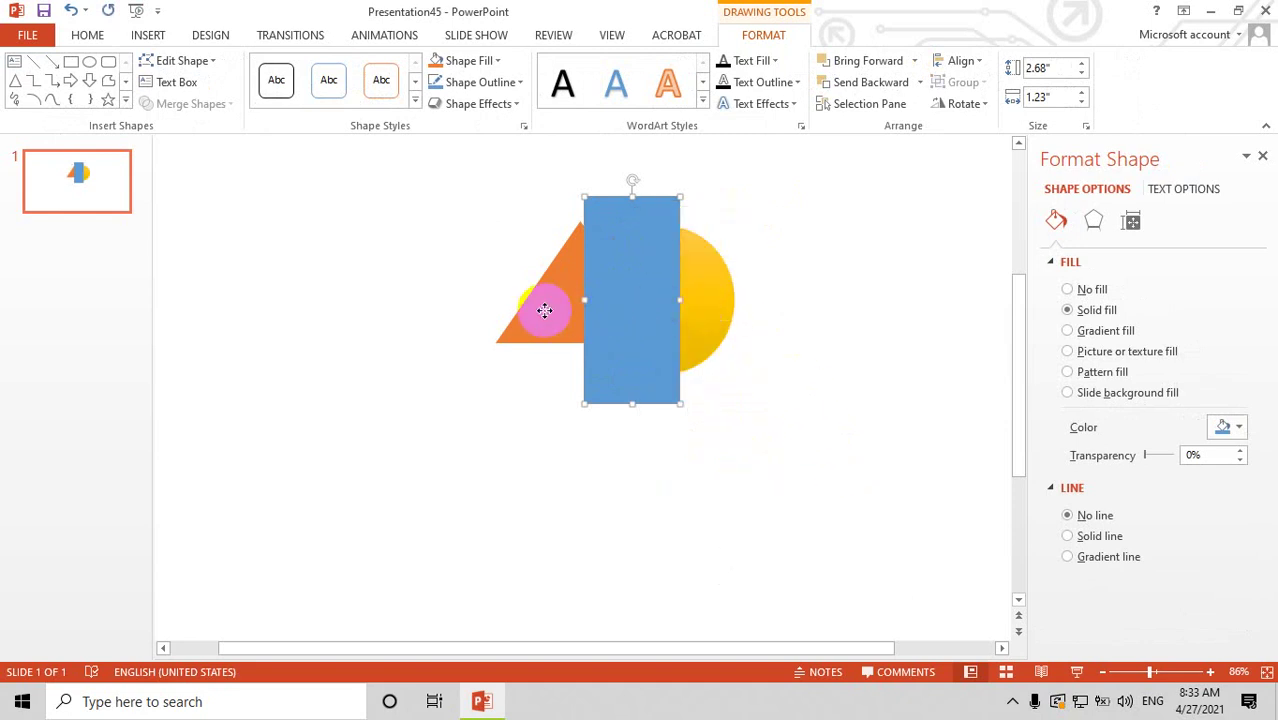
# - Bring the orange triangle to front and move it to the upper left
pyautogui.rightClick(544, 310)
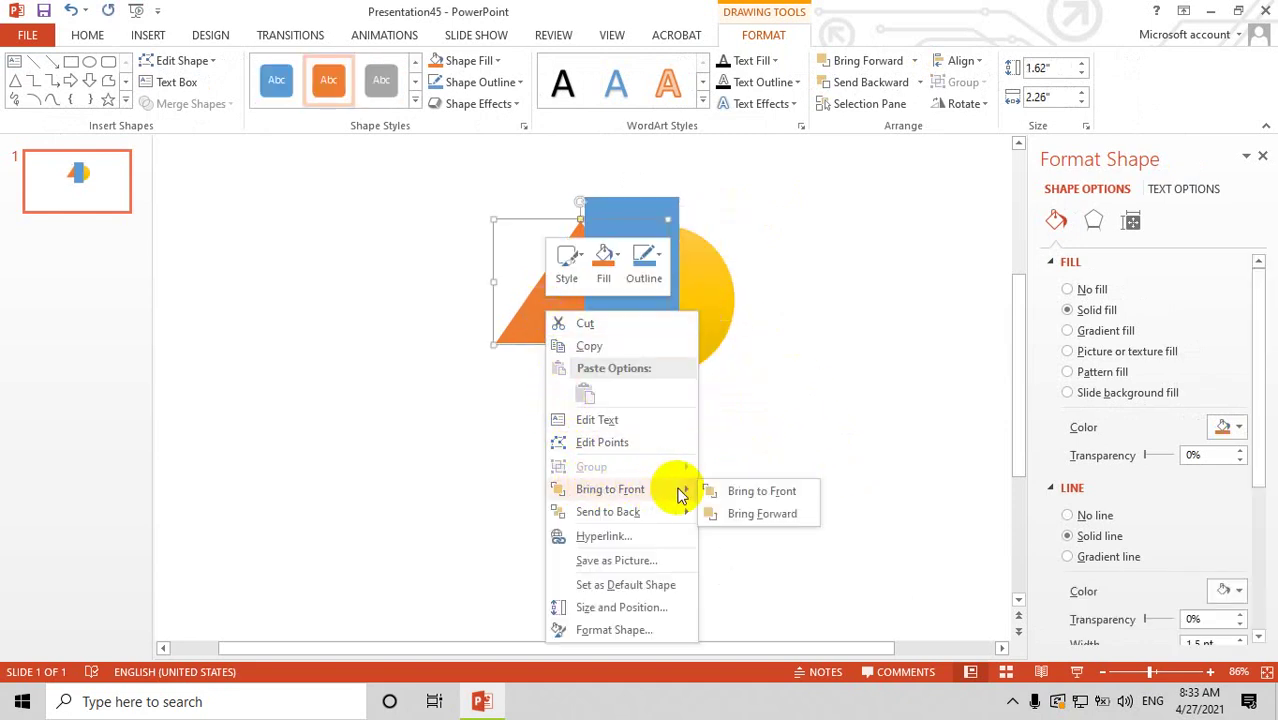
pyautogui.click(748, 495)
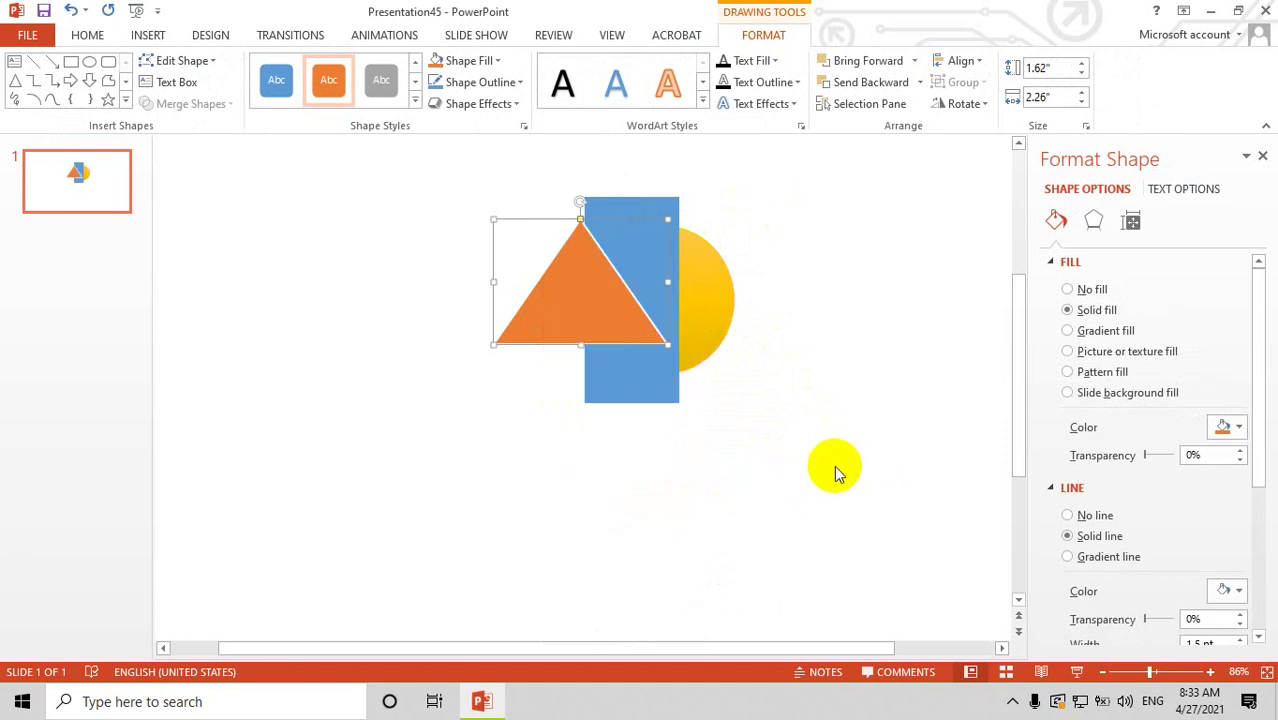
pyautogui.click(884, 400)
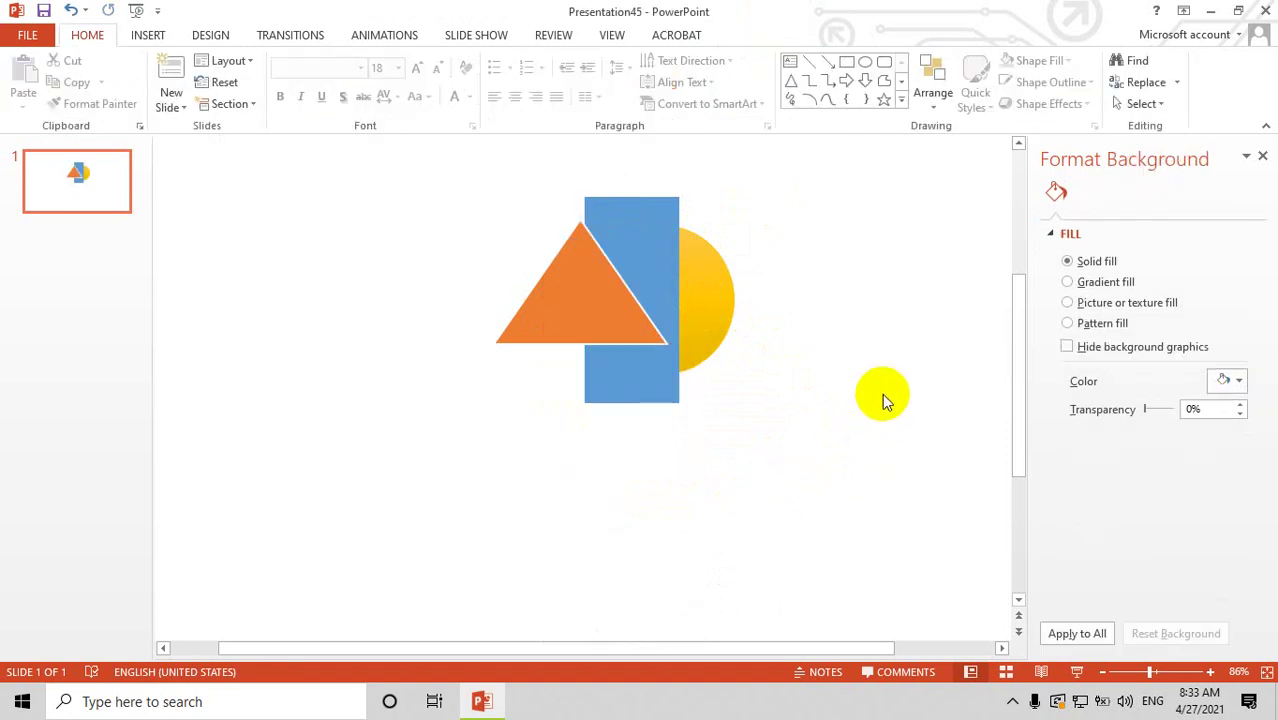
pyautogui.click(585, 285)
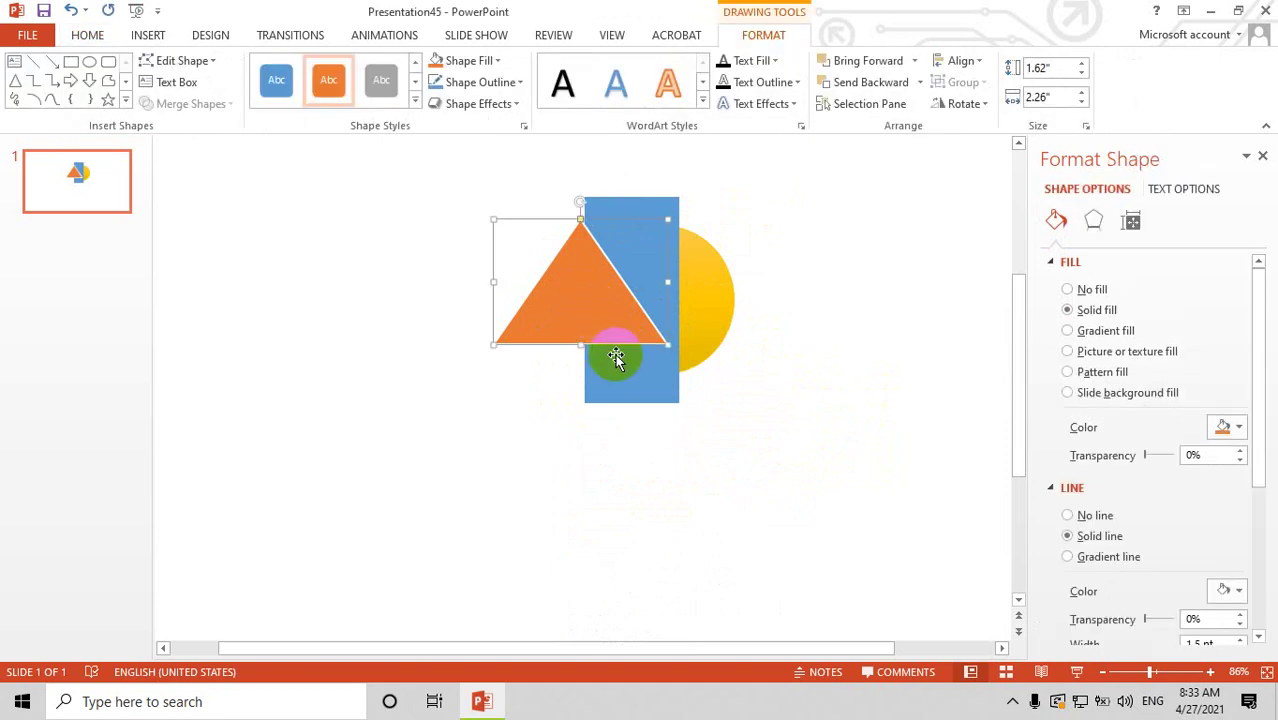
pyautogui.moveTo(570, 305); pyautogui.dragTo(332, 285)
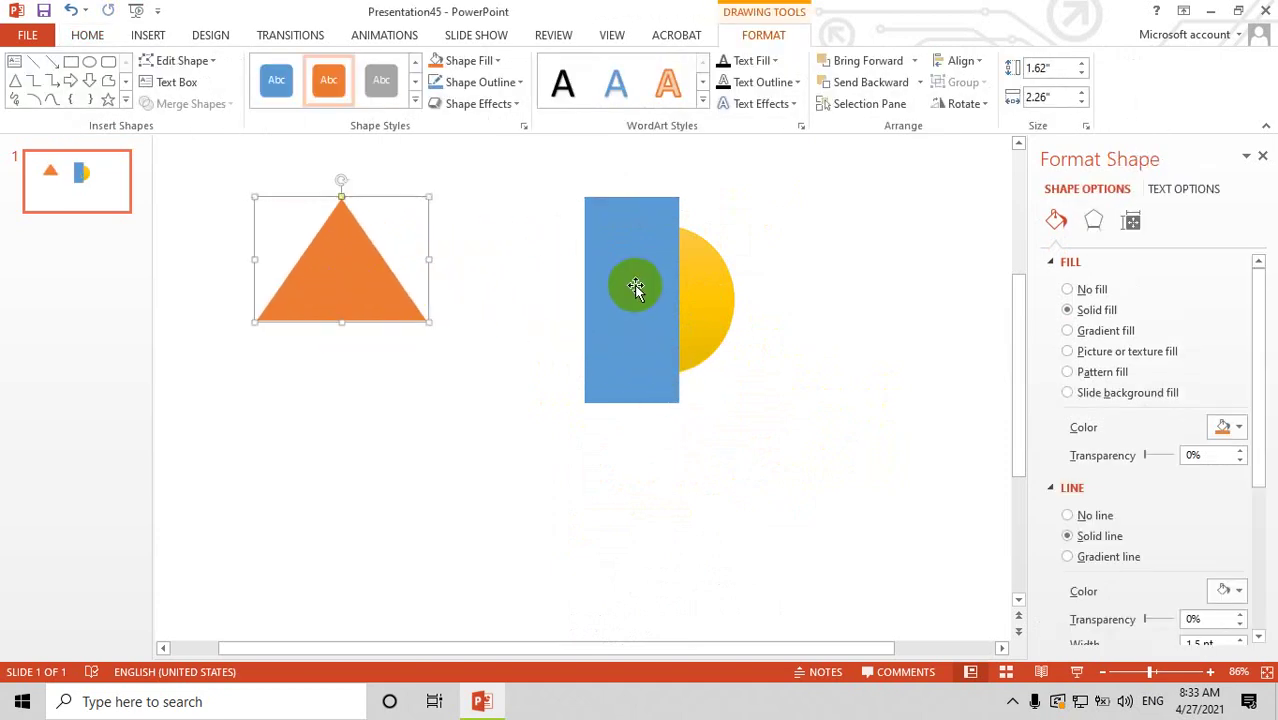
# - Move the blue rectangle left and the yellow circle right
pyautogui.moveTo(636, 288); pyautogui.dragTo(551, 288)
pyautogui.moveTo(712, 288); pyautogui.dragTo(806, 288)
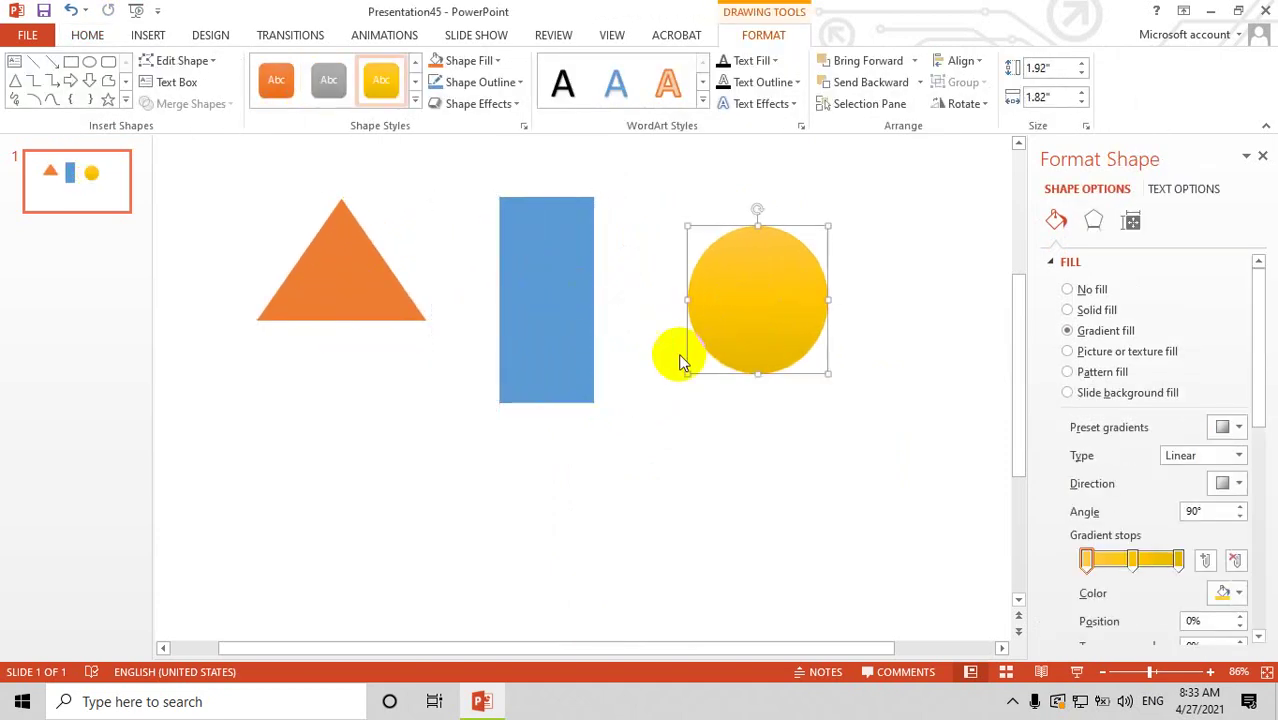
pyautogui.click(551, 285)
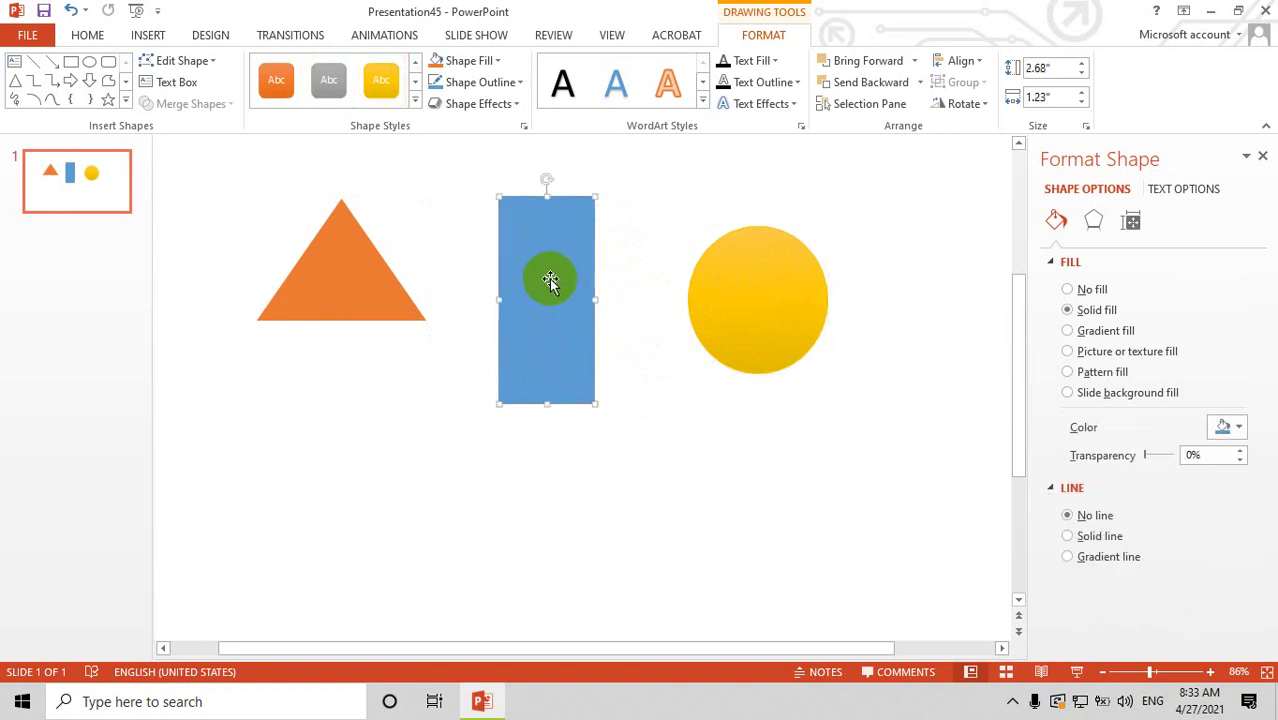
# - Type 'CHÀO CÁC EM' inside the blue rectangle
pyautogui.rightClick(549, 281)
pyautogui.click(595, 378)
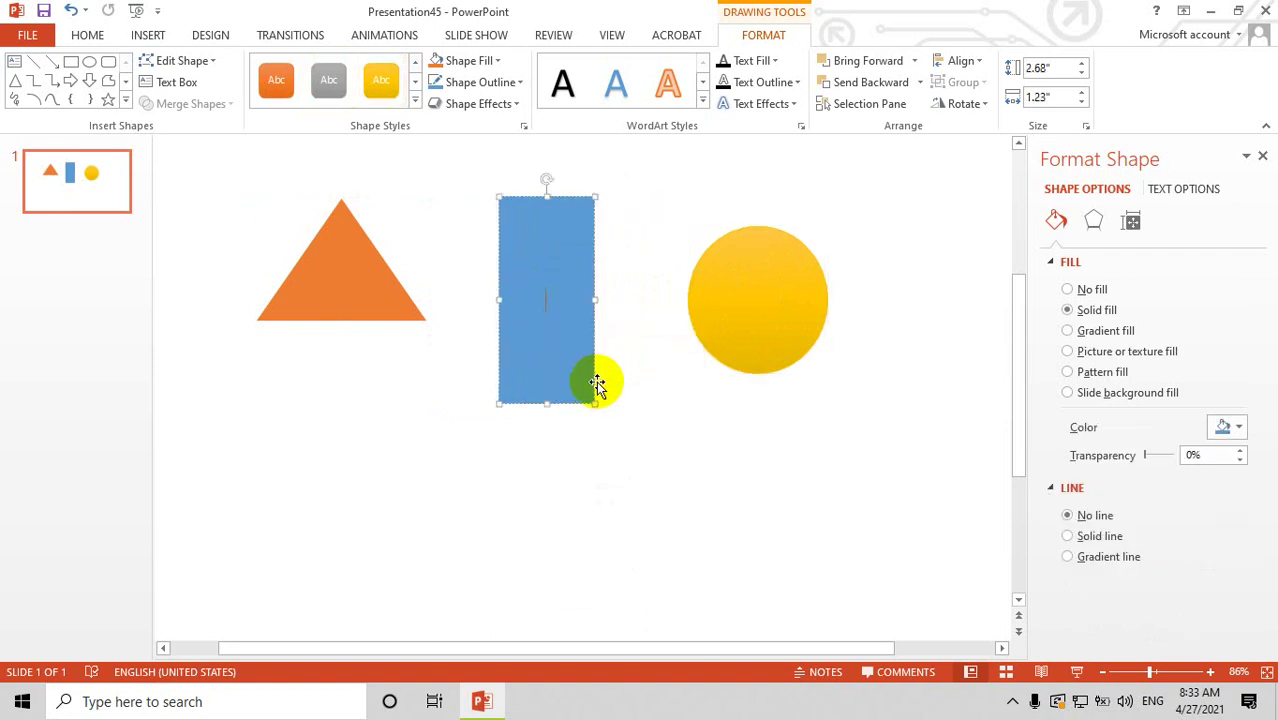
pyautogui.click(558, 368)
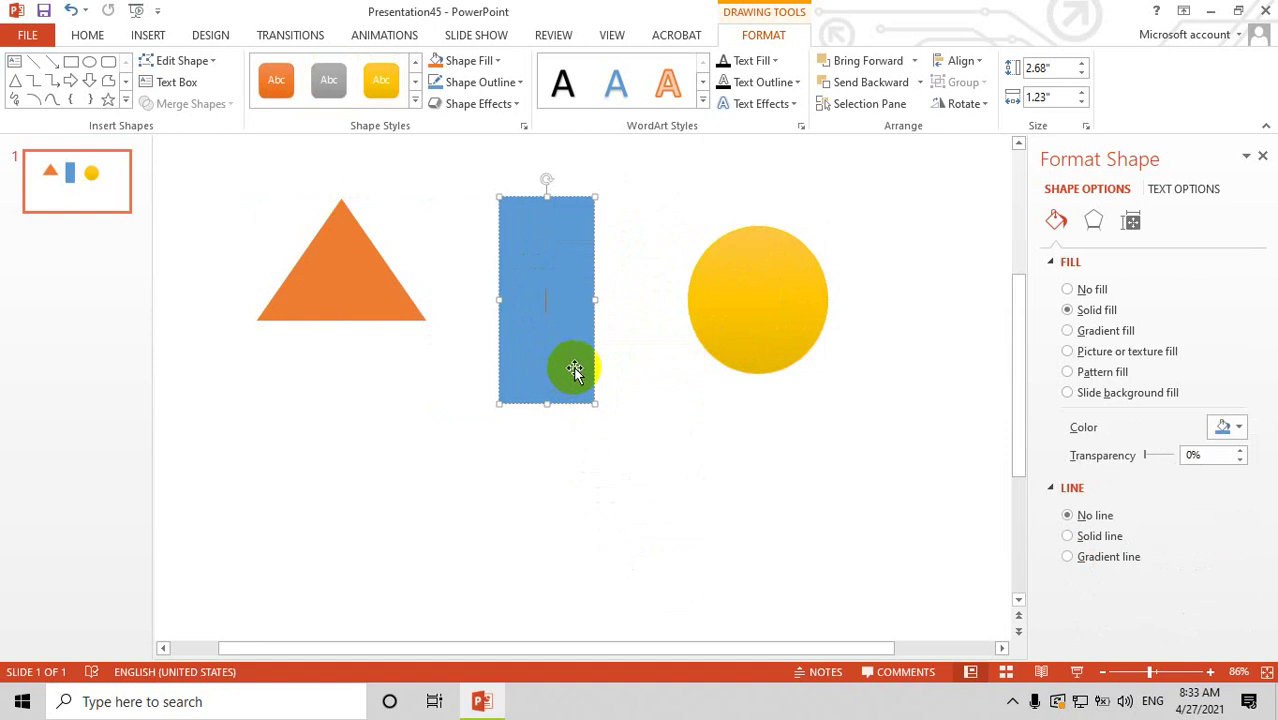
pyautogui.write('CHÀO')
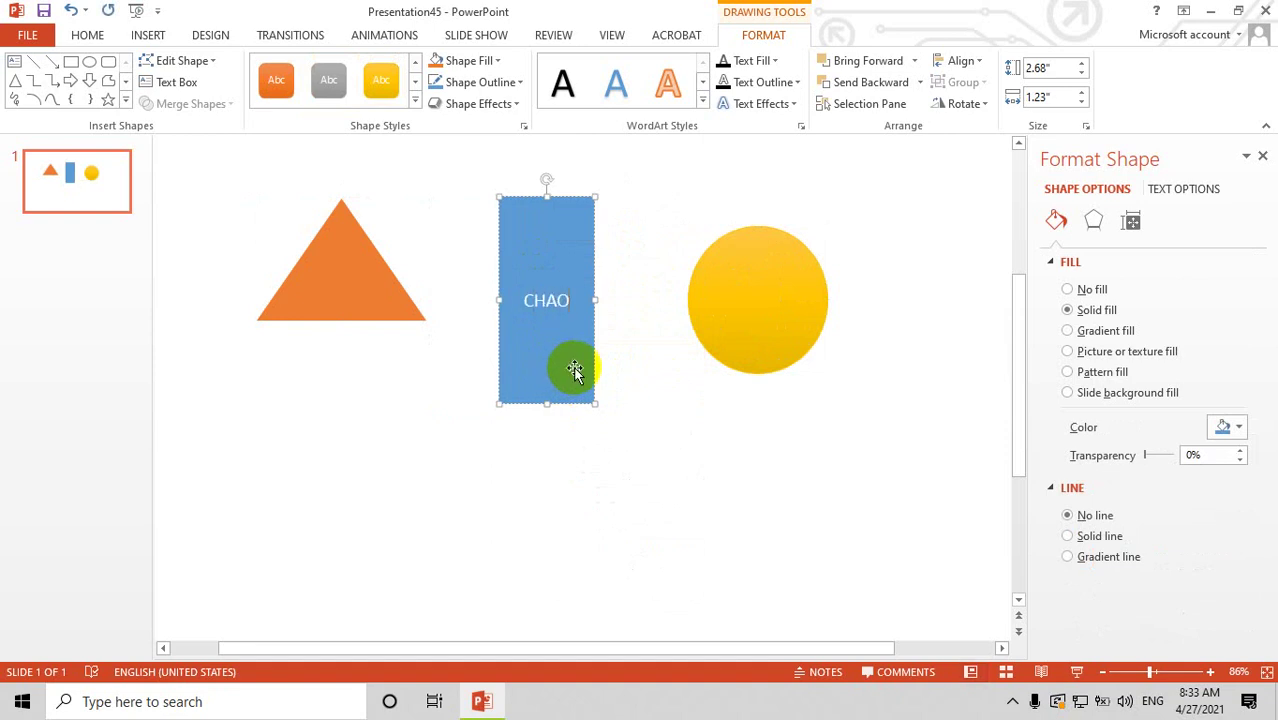
pyautogui.write(' CA')
pyautogui.press('BackSpace')
pyautogui.write('ÁC')
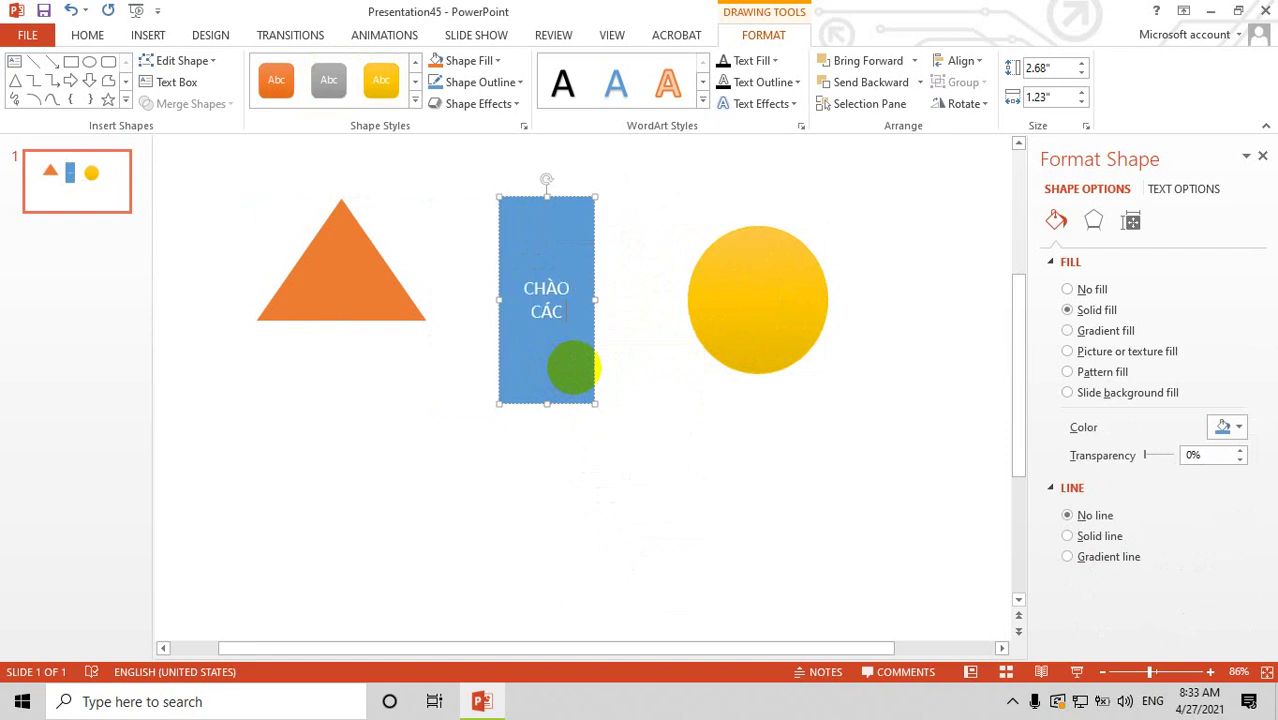
pyautogui.write(' EM')
pyautogui.click(651, 388)
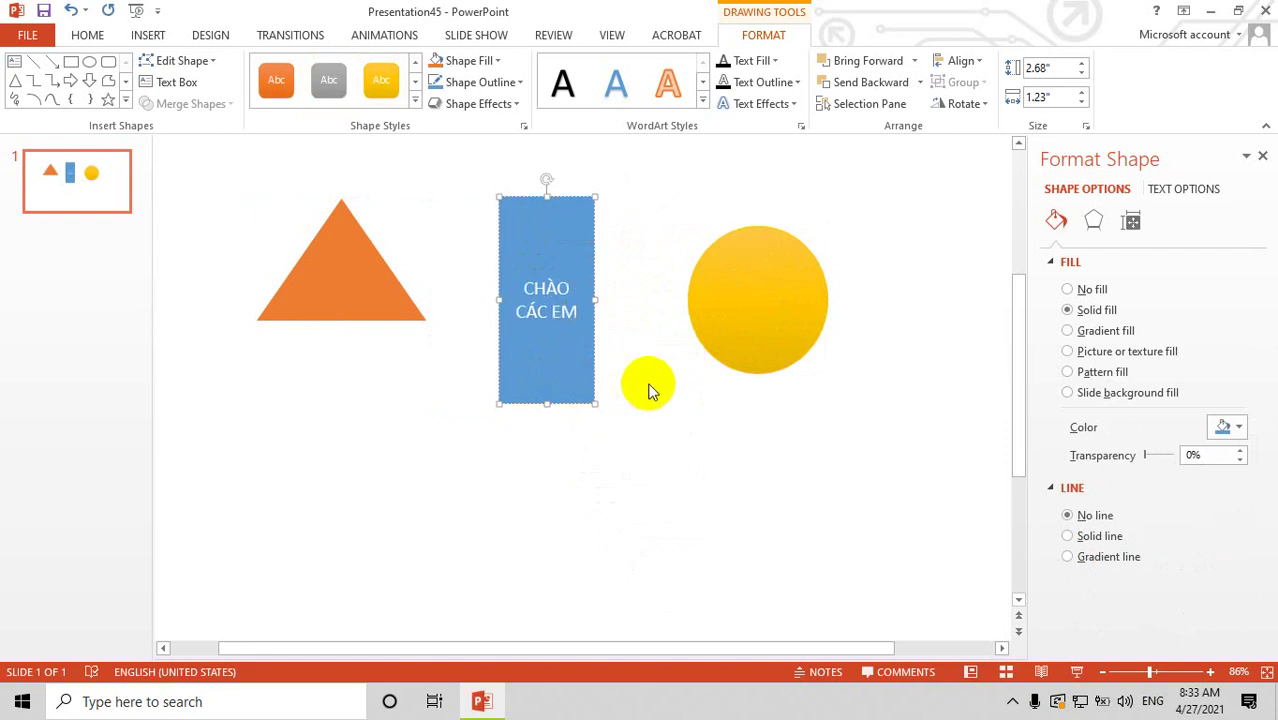
pyautogui.click(528, 258)
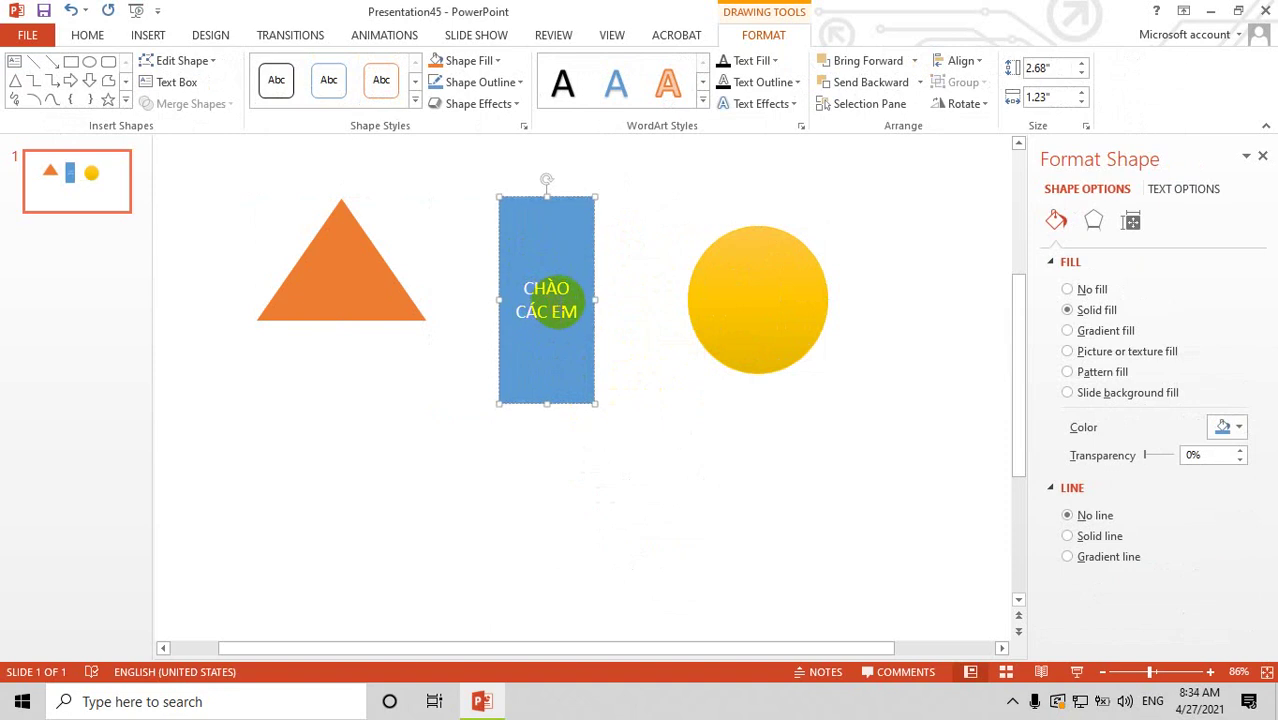
# - Apply the Circle warp transform to the rectangle's CHÀO CÁC EM text
pyautogui.doubleClick(553, 313)
pyautogui.tripleClick(522, 309)
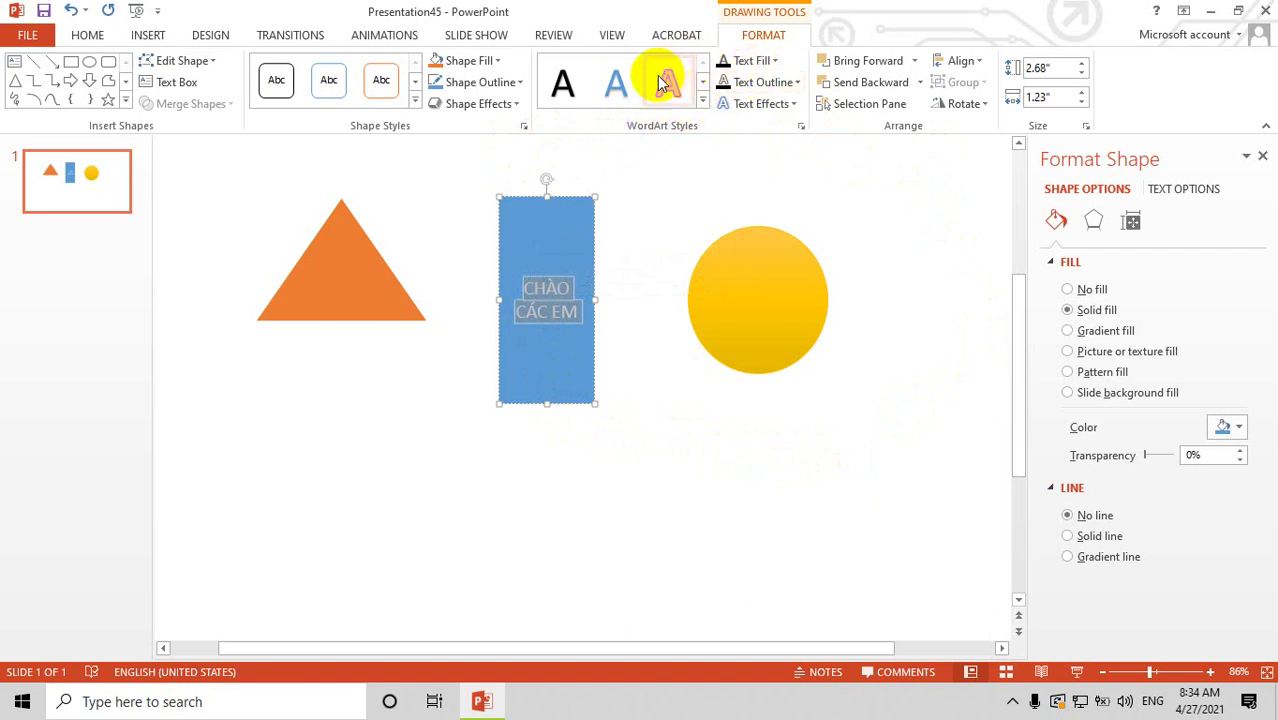
pyautogui.click(797, 113)
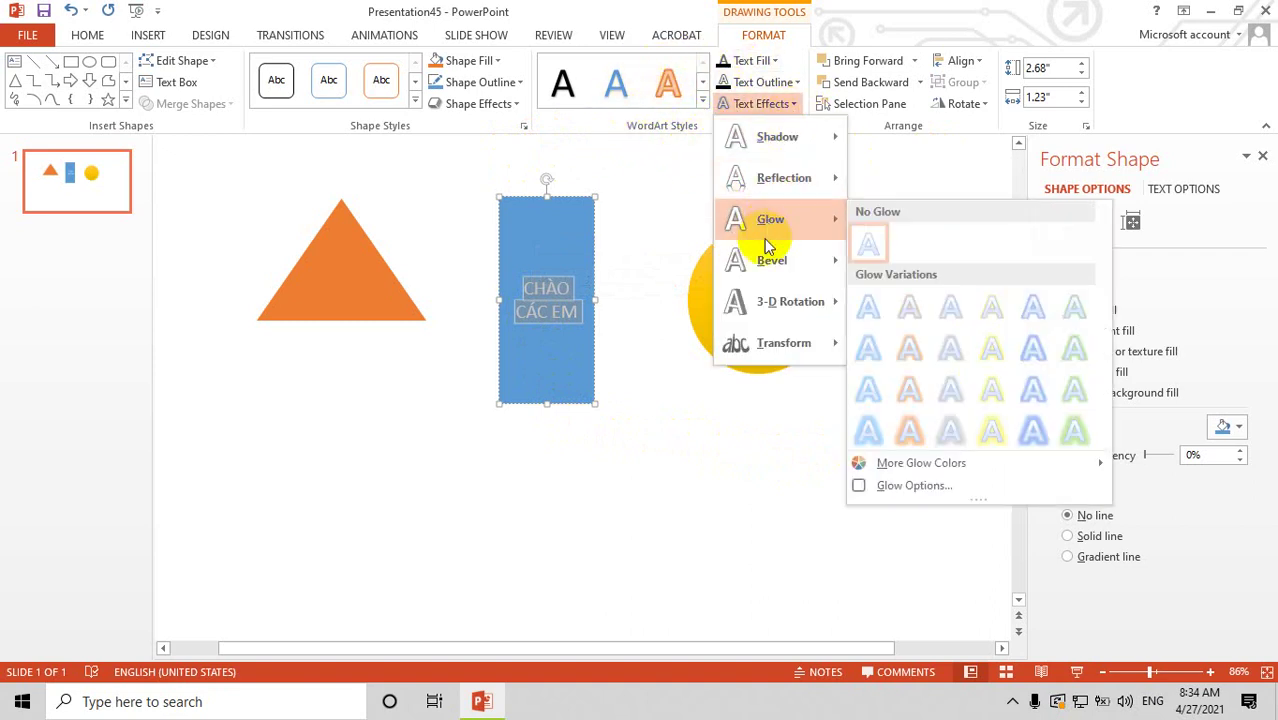
pyautogui.moveTo(763, 300)
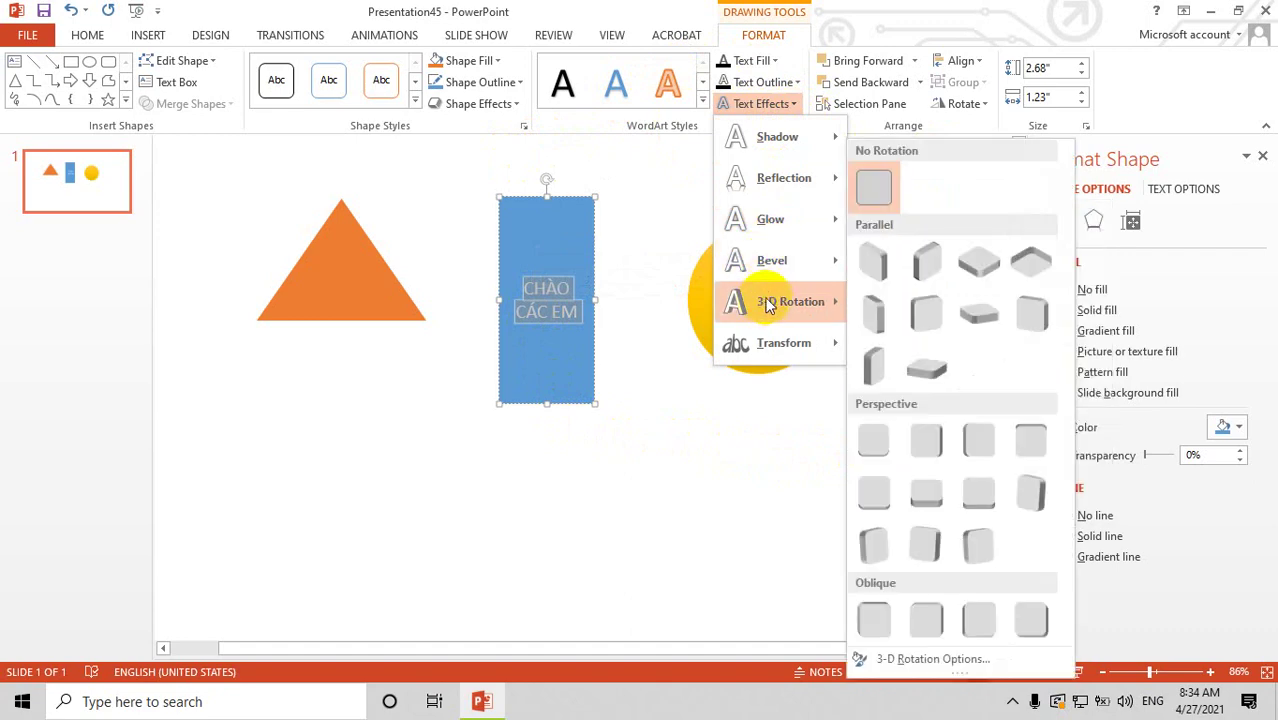
pyautogui.moveTo(772, 276)
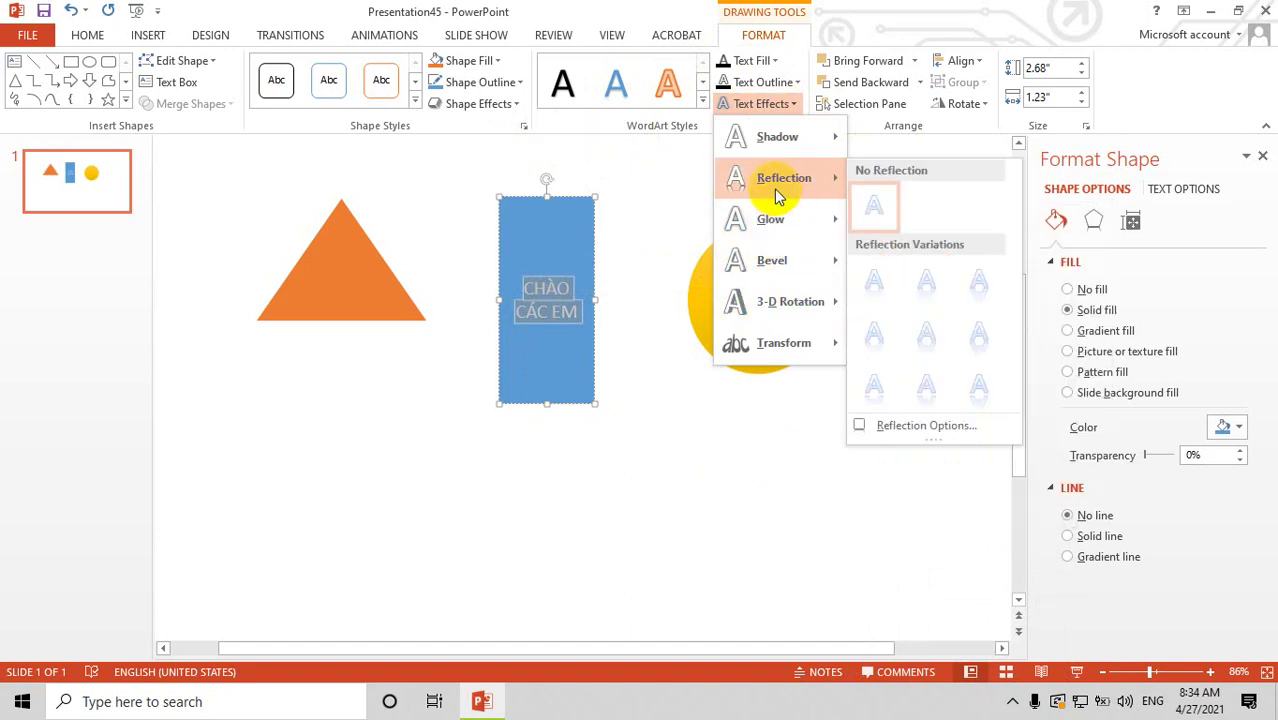
pyautogui.moveTo(777, 145)
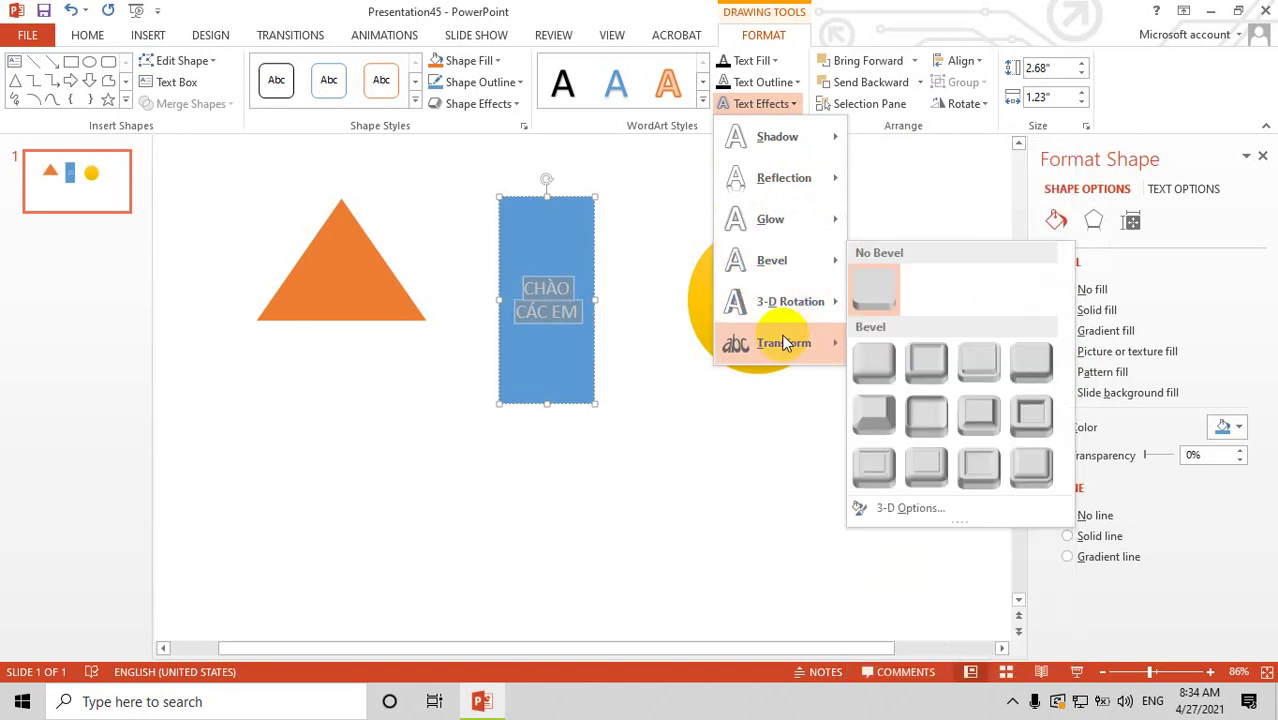
pyautogui.moveTo(786, 343)
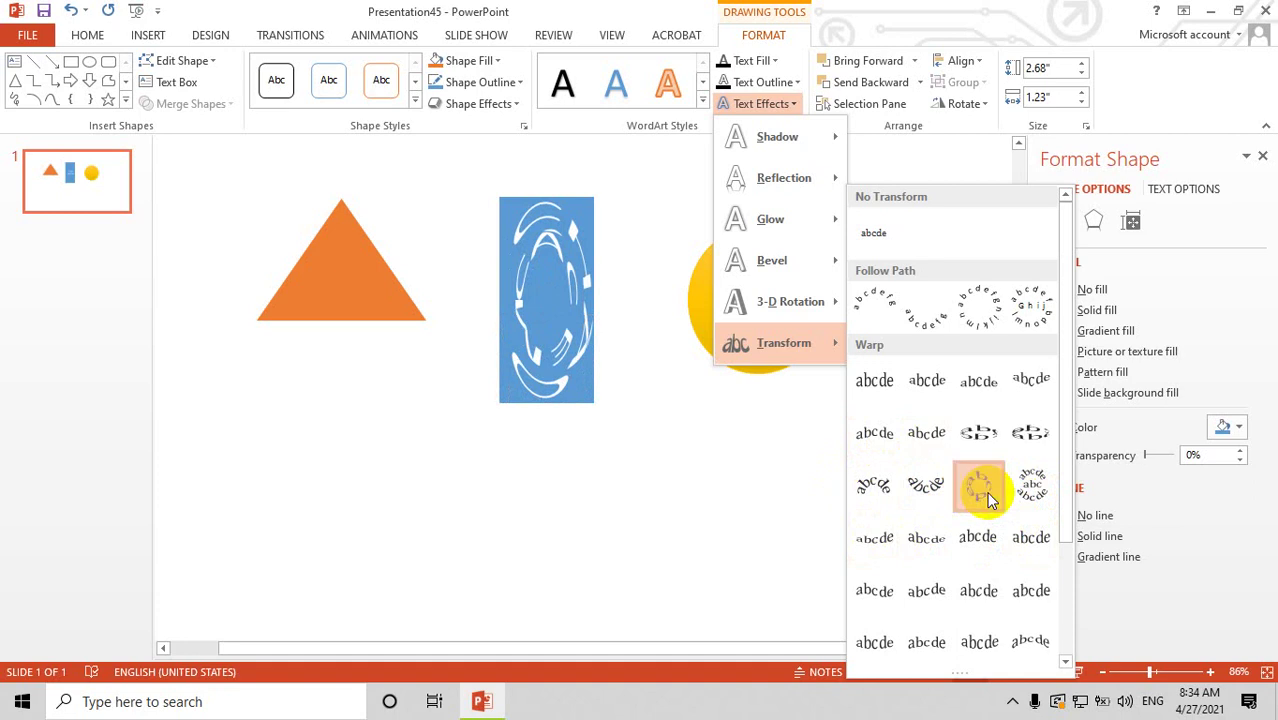
pyautogui.click(985, 492)
pyautogui.click(845, 495)
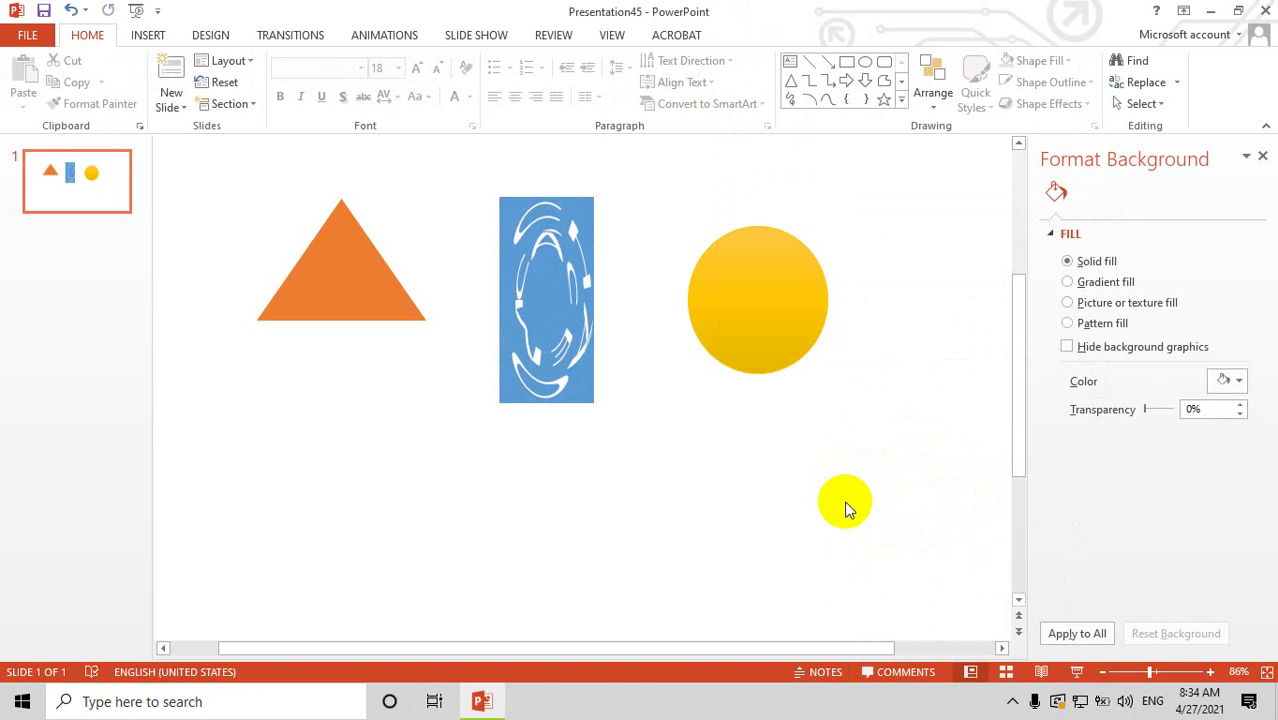
# - Undo the Circle warp, leaving the text direction unchanged
pyautogui.hotkey('ctrl', 'z')
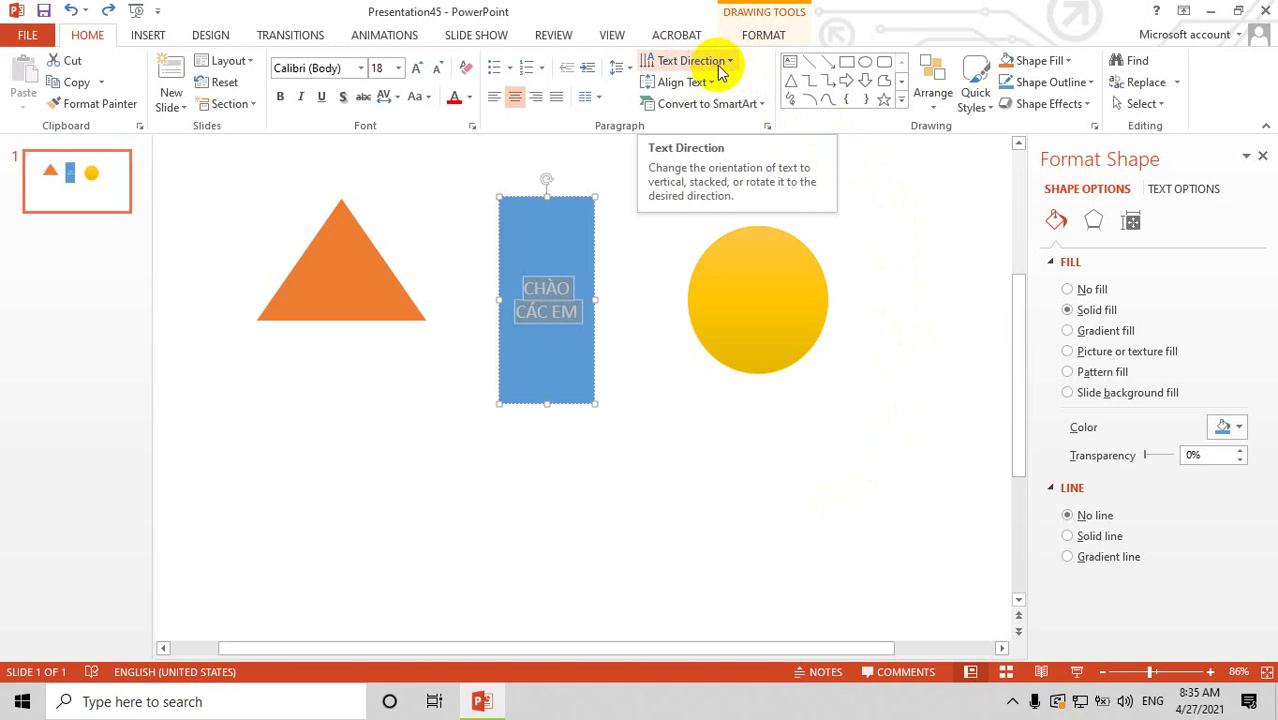
pyautogui.click(720, 63)
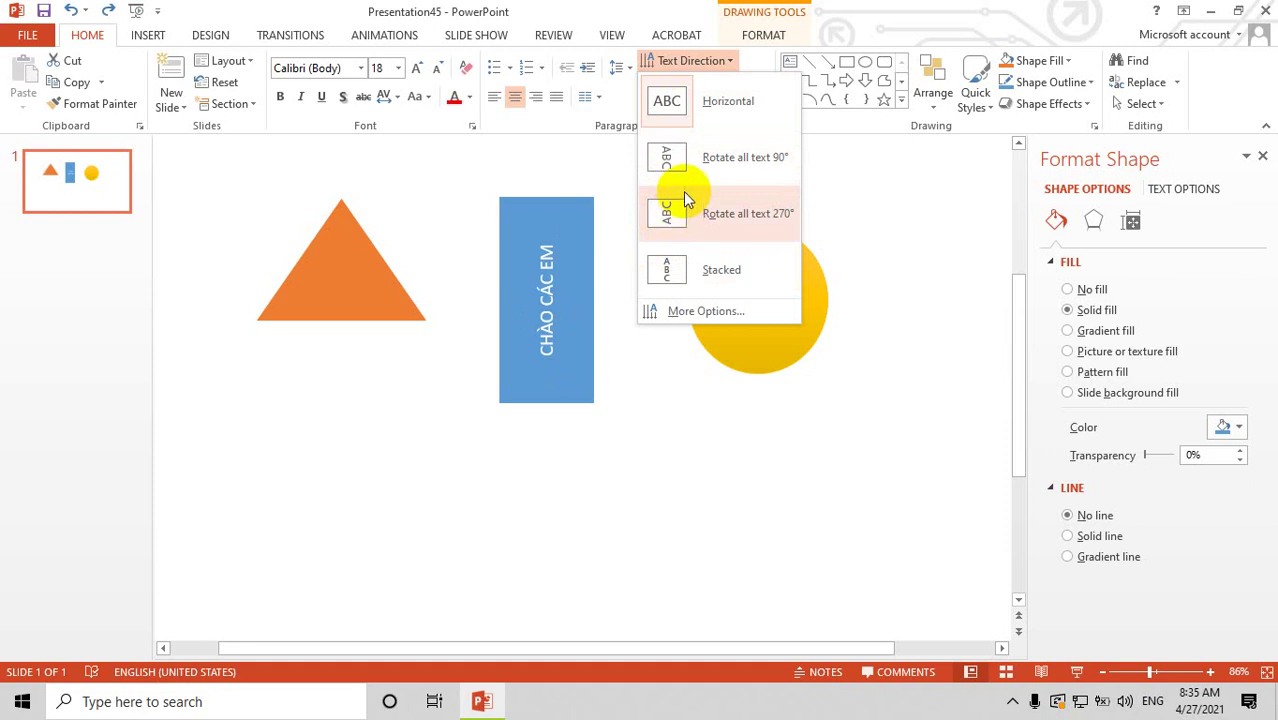
pyautogui.click(878, 218)
# - Delete the blue CHÀO CÁC EM rectangle
pyautogui.click(605, 245)
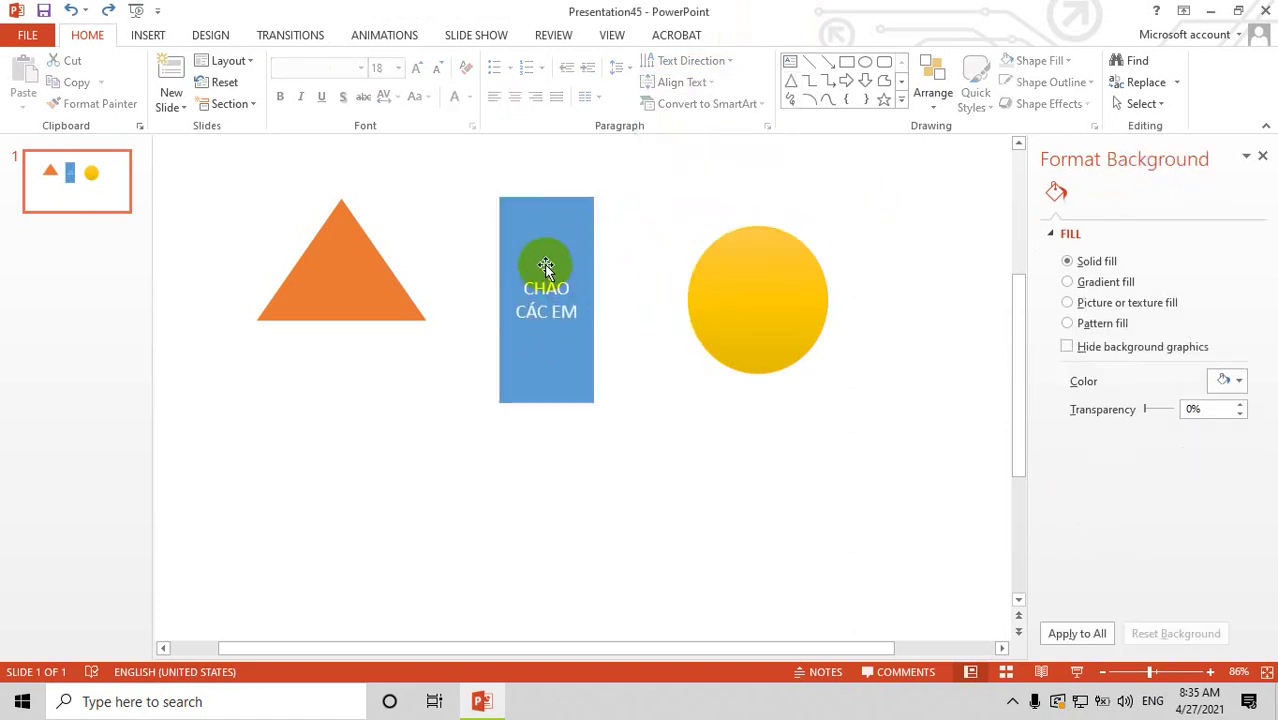
pyautogui.click(548, 226)
pyautogui.moveTo(550, 238); pyautogui.dragTo(558, 235)
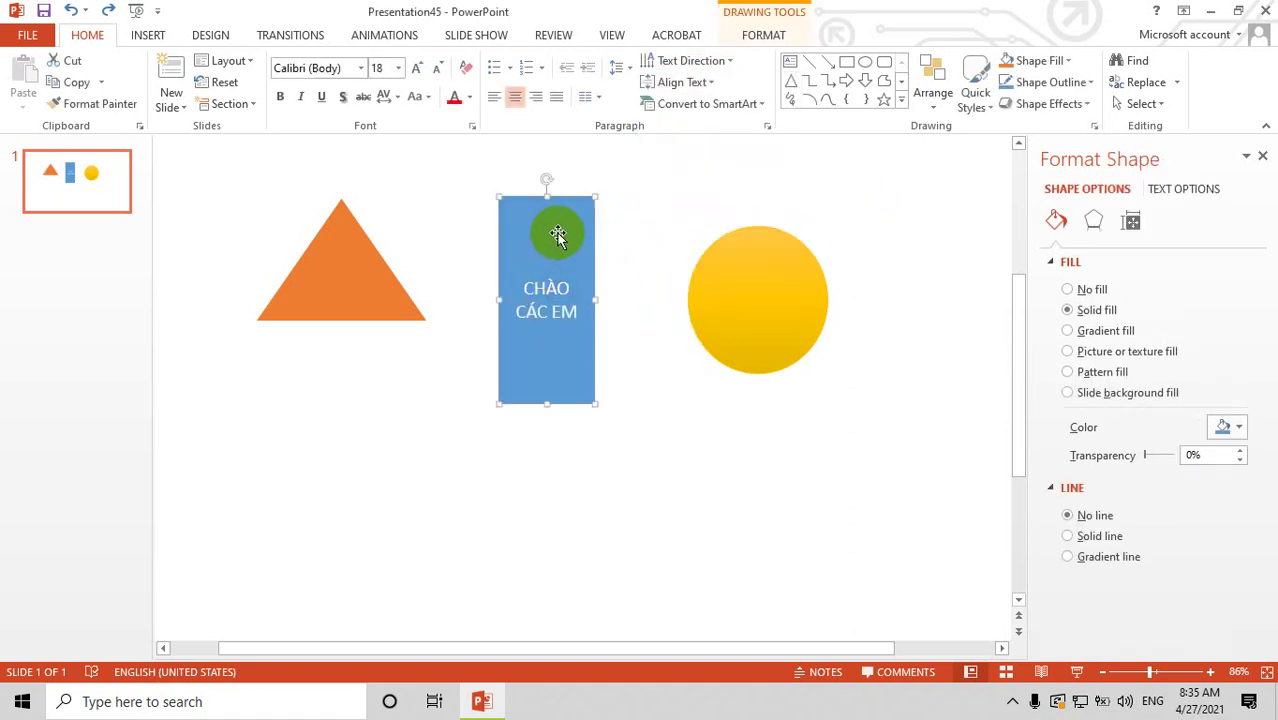
pyautogui.press('Delete')
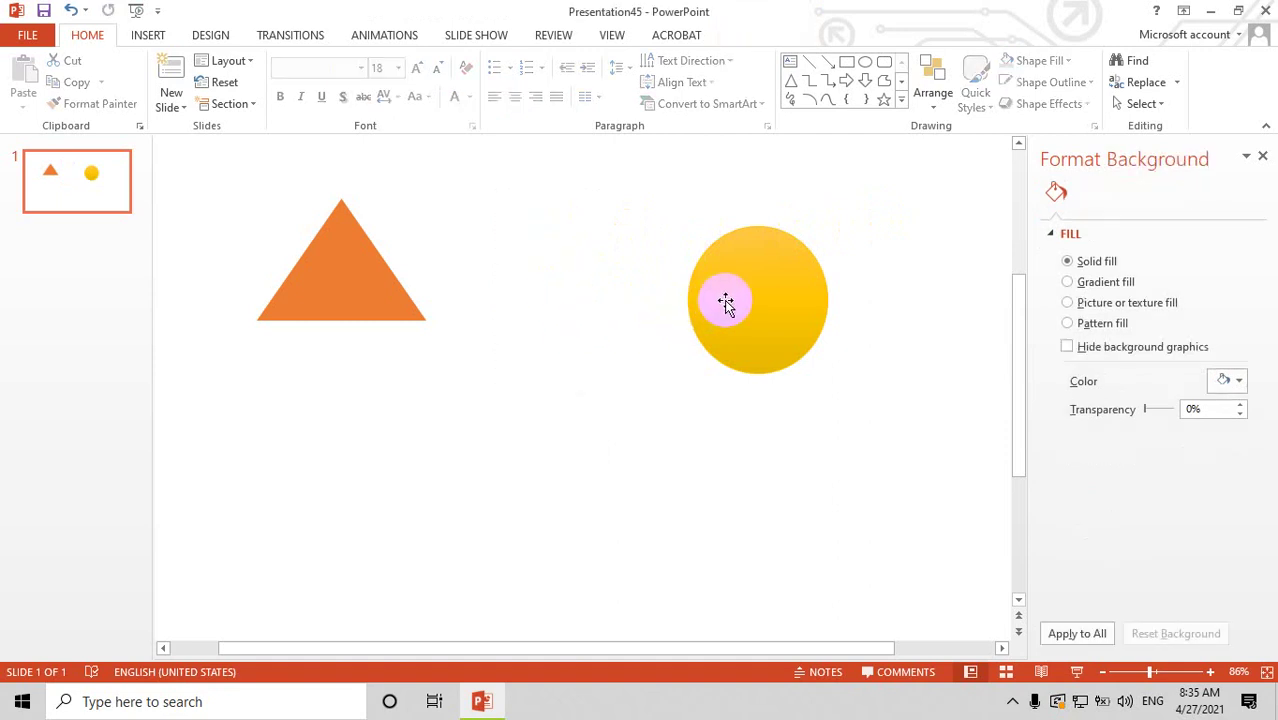
# - Move the yellow circle left toward the triangle and enter Edit Points
pyautogui.click(730, 298)
pyautogui.moveTo(747, 291); pyautogui.dragTo(595, 287)
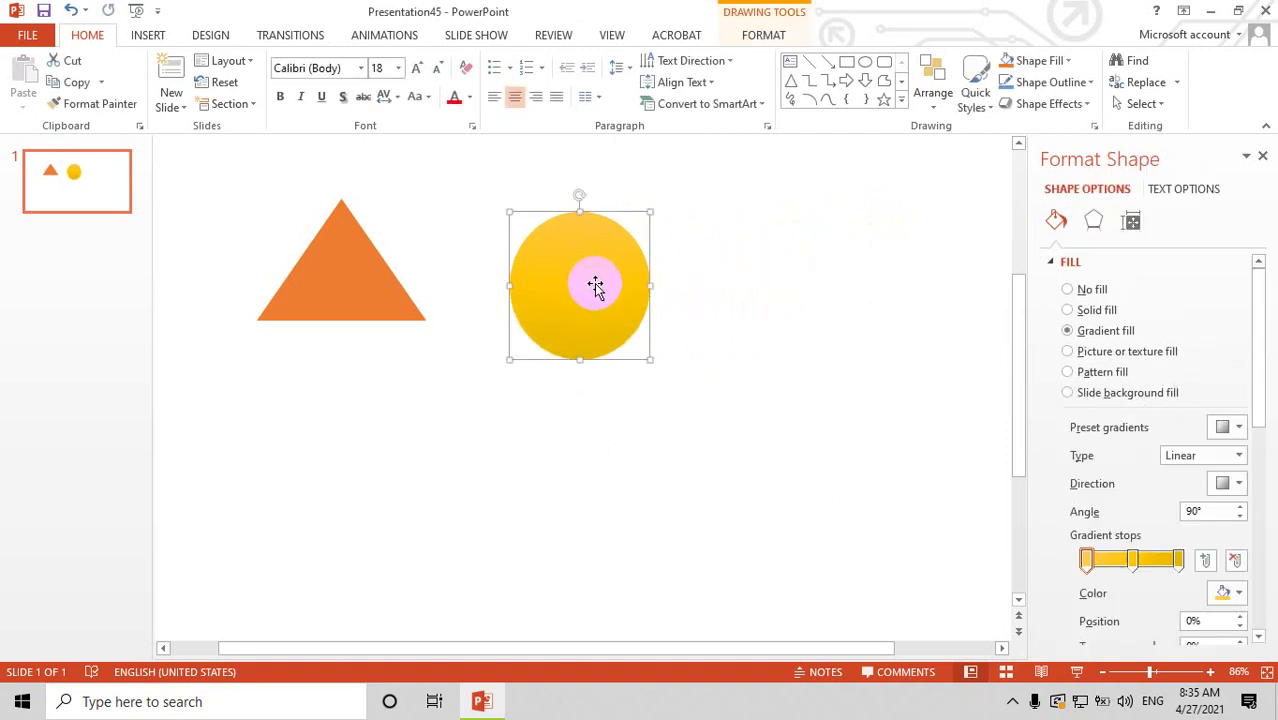
pyautogui.rightClick(597, 286)
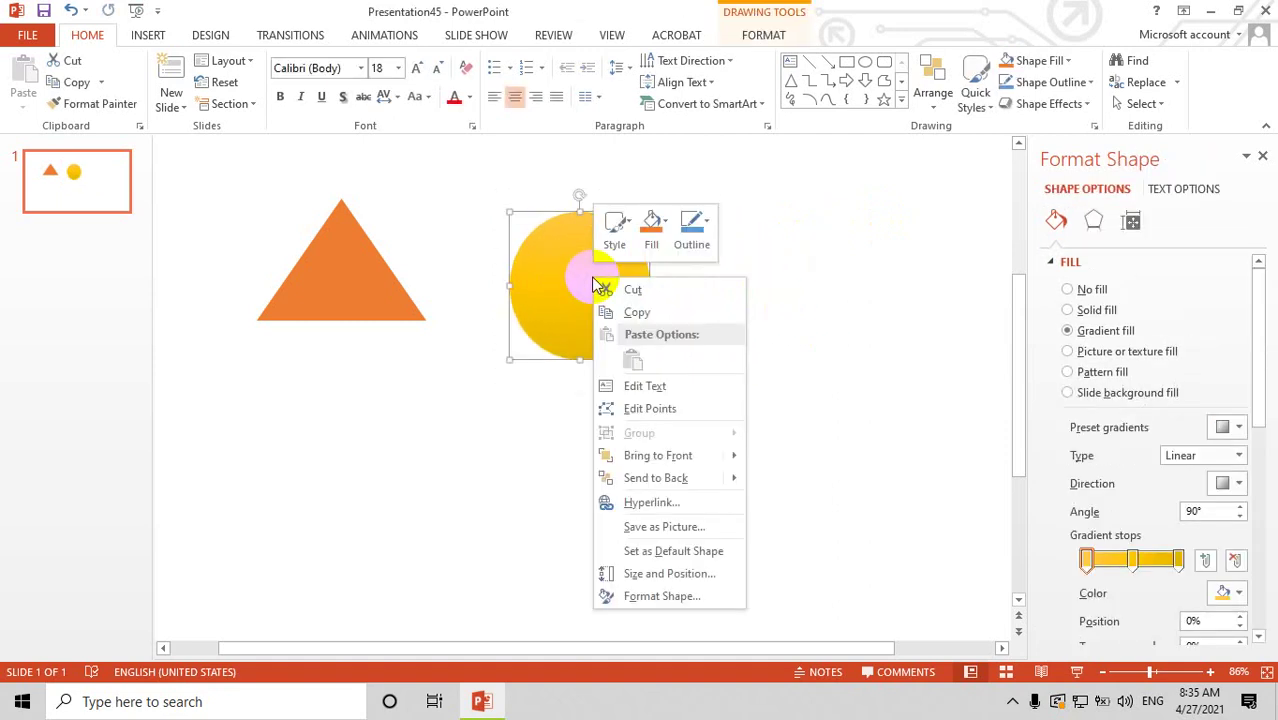
pyautogui.click(644, 412)
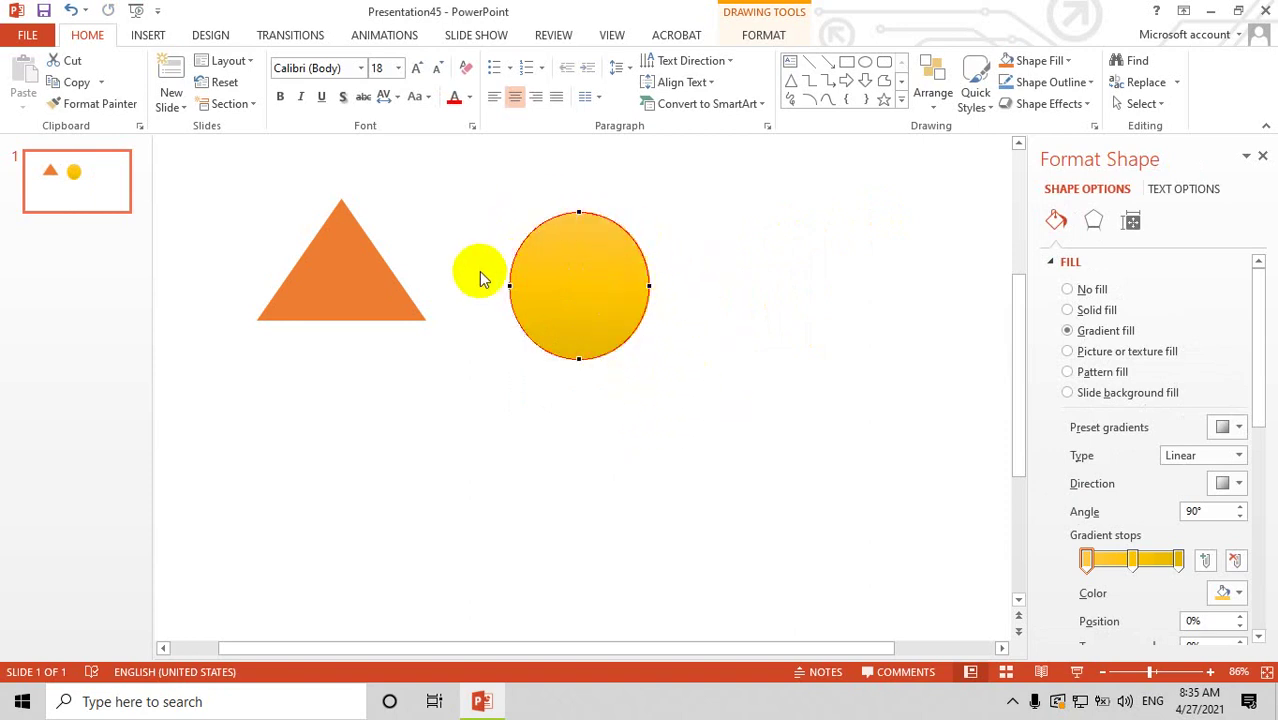
# - Pull the right point outward, then stretch its lower handle down and upper handle up
pyautogui.moveTo(585, 274); pyautogui.dragTo(629, 232)
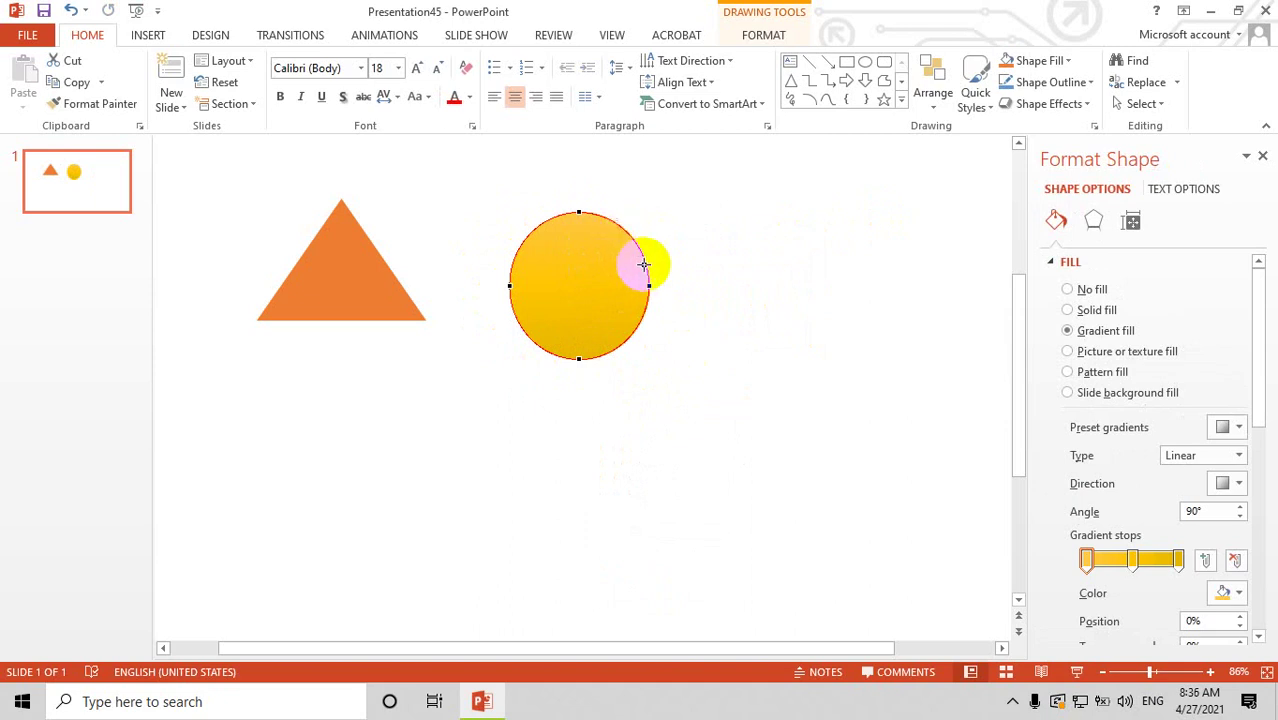
pyautogui.moveTo(629, 232)
pyautogui.mouseDown()
pyautogui.moveTo(648, 286)
pyautogui.moveTo(860, 286)
pyautogui.mouseUp()
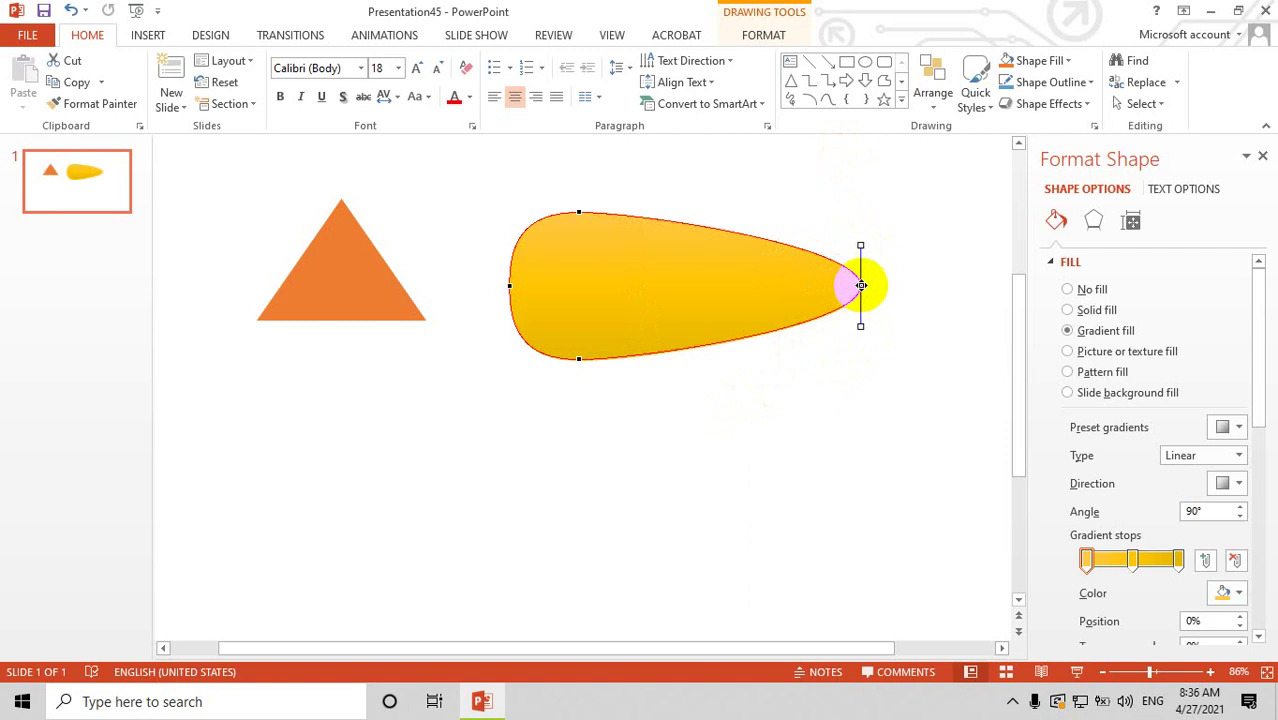
pyautogui.moveTo(859, 327); pyautogui.dragTo(859, 421)
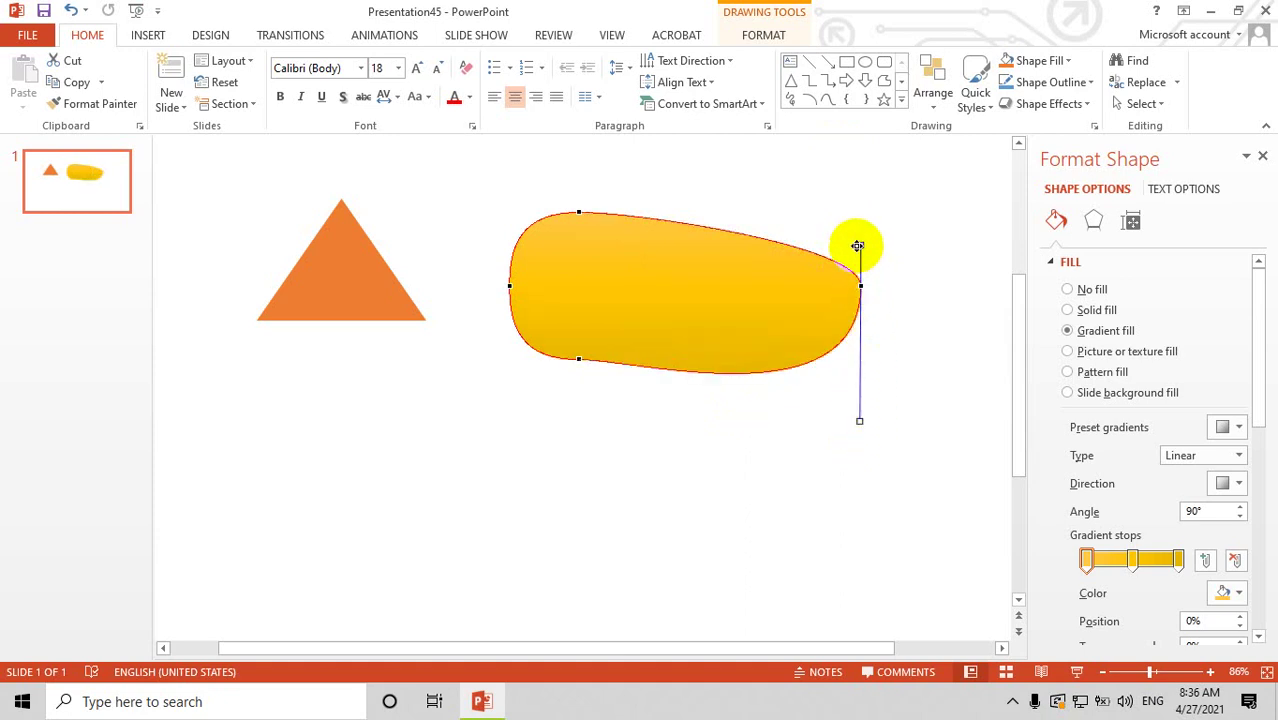
pyautogui.moveTo(858, 244)
pyautogui.mouseDown()
pyautogui.moveTo(833, 165)
pyautogui.moveTo(849, 138)
pyautogui.mouseUp()
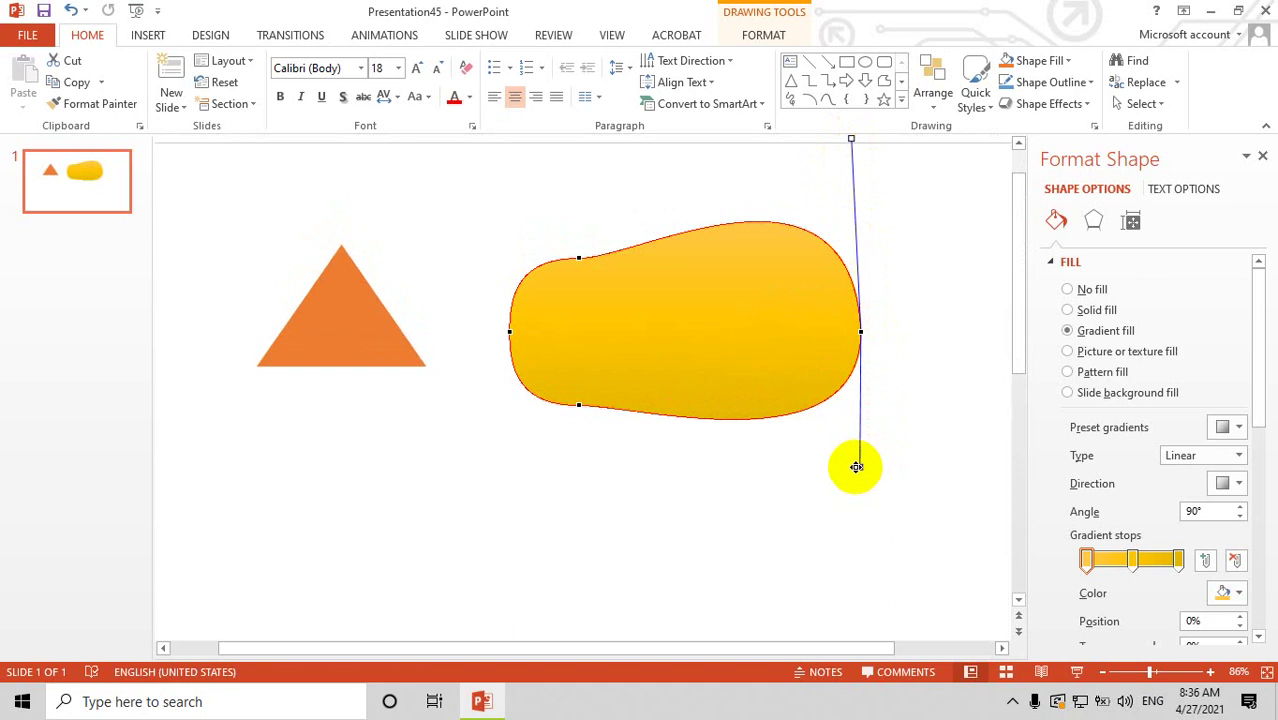
pyautogui.moveTo(857, 467); pyautogui.dragTo(857, 540)
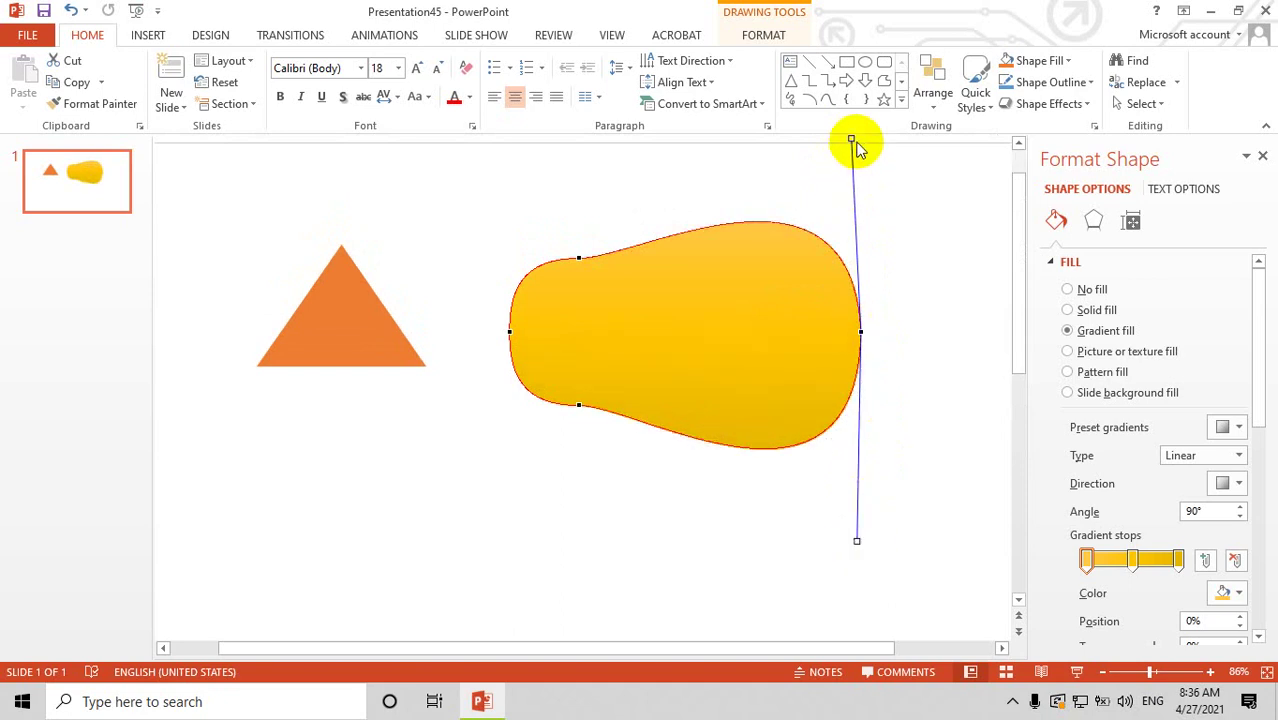
pyautogui.moveTo(849, 135); pyautogui.dragTo(848, 112)
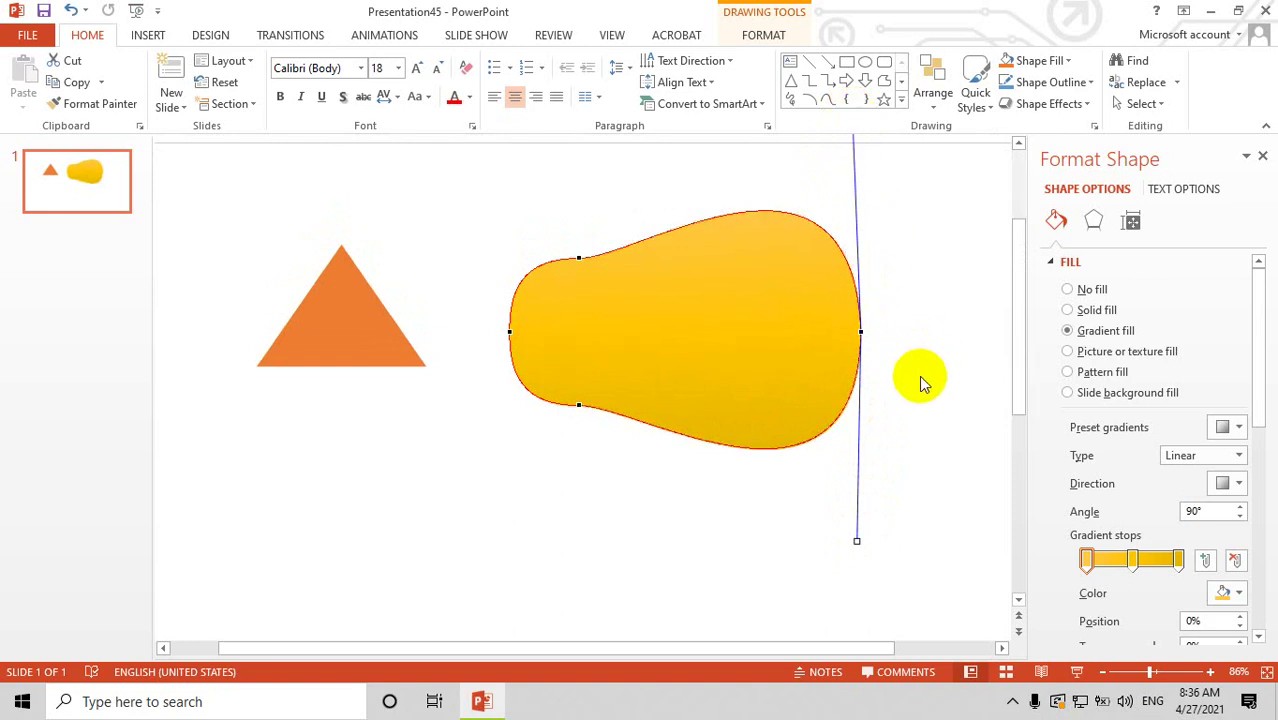
# - Leave point editing, reselect the yellow shape, and return to Edit Points
pyautogui.click(815, 322)
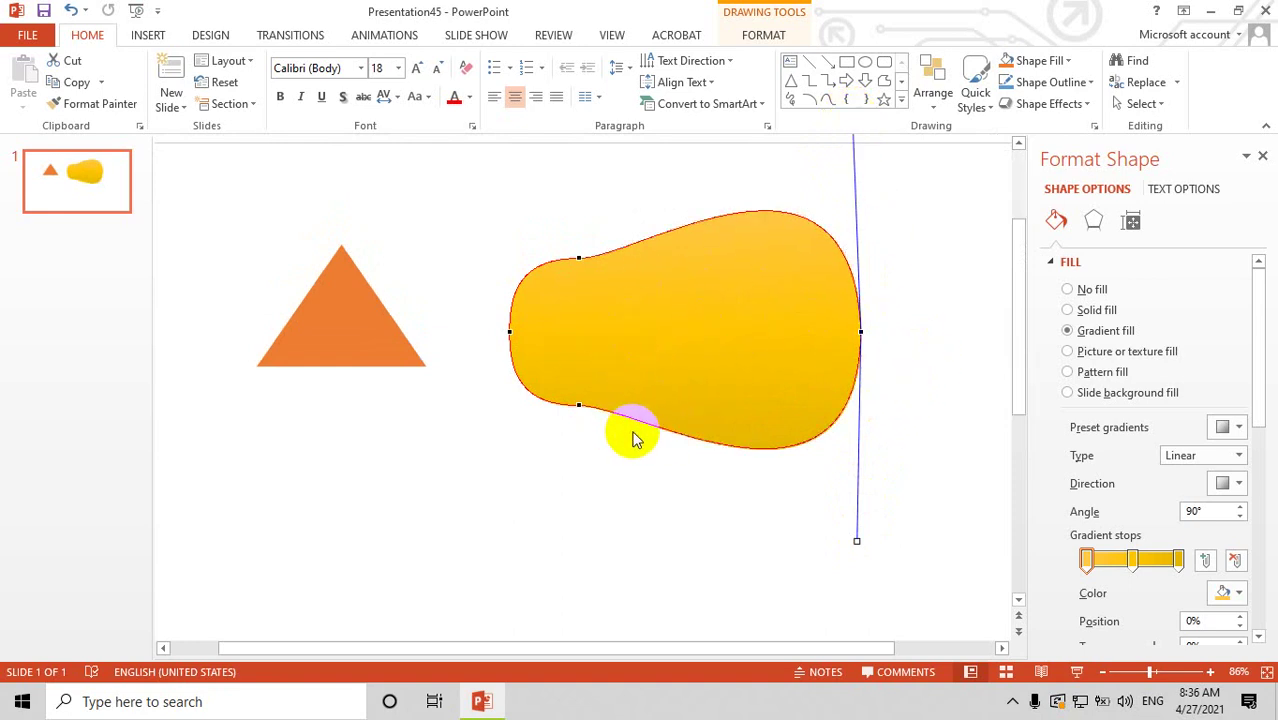
pyautogui.click(337, 342)
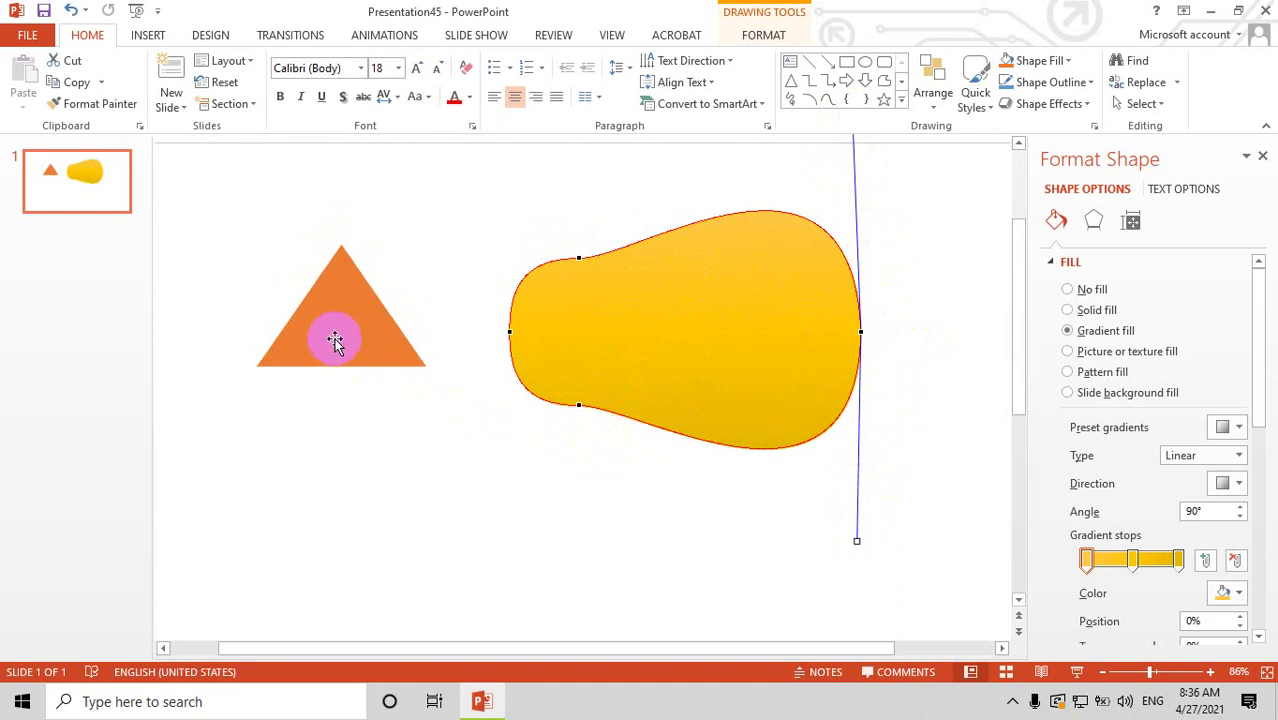
pyautogui.click(717, 343)
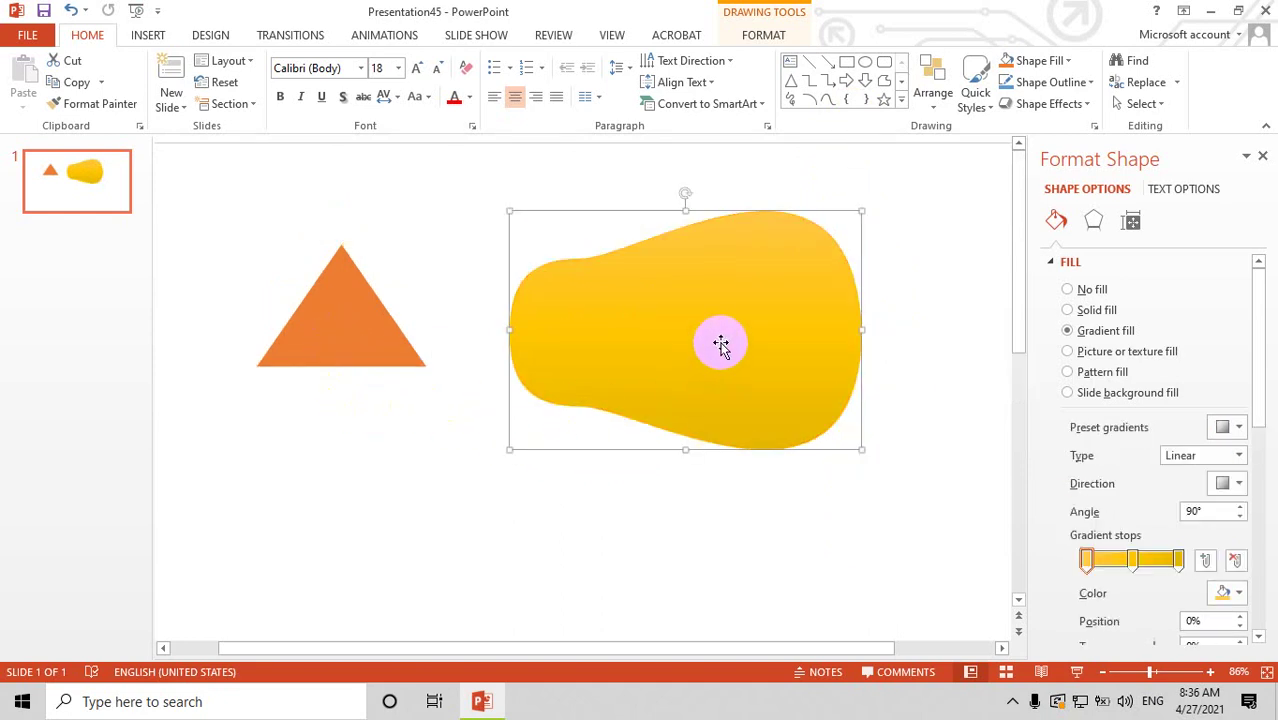
pyautogui.click(606, 265)
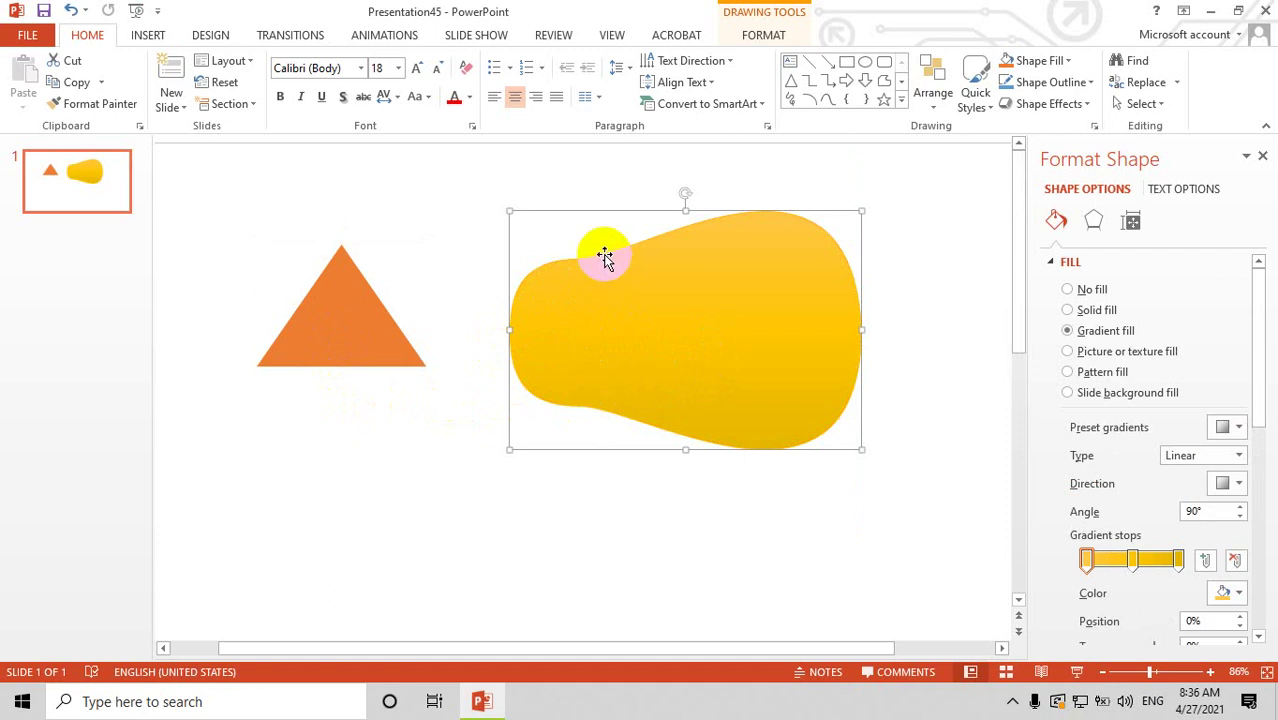
pyautogui.click(585, 190)
pyautogui.click(633, 284)
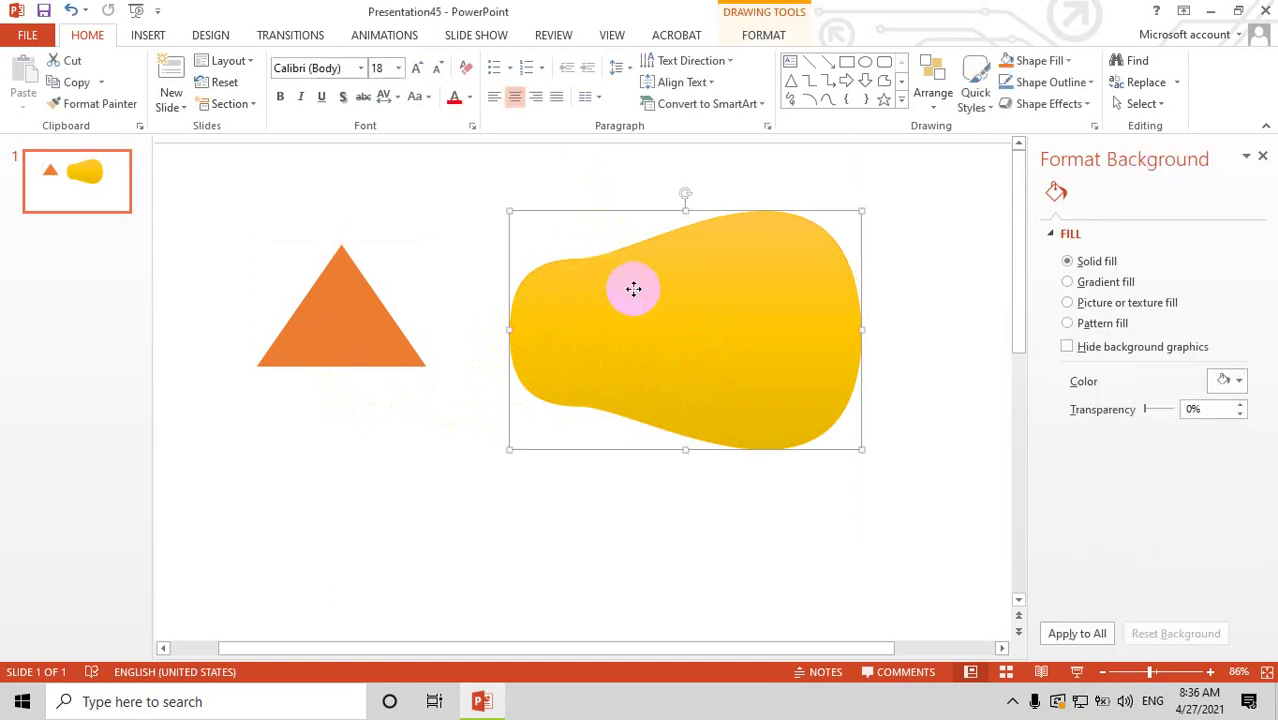
pyautogui.rightClick(675, 297)
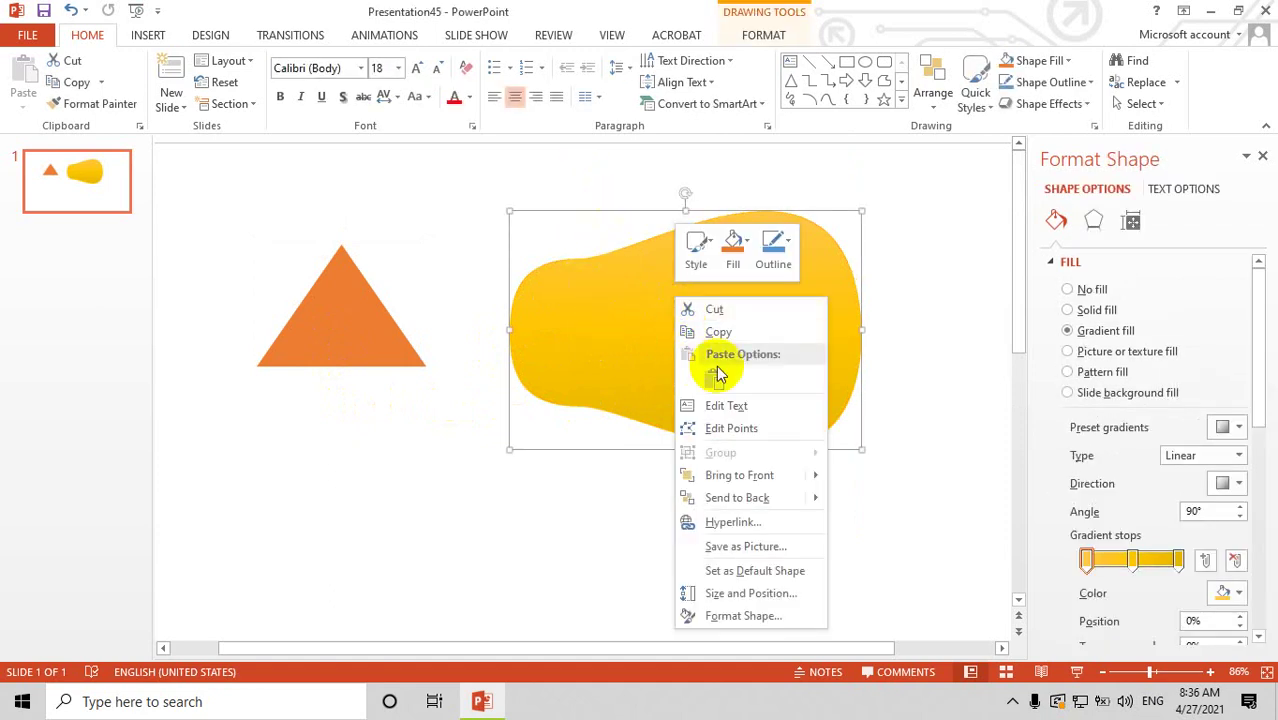
pyautogui.click(744, 432)
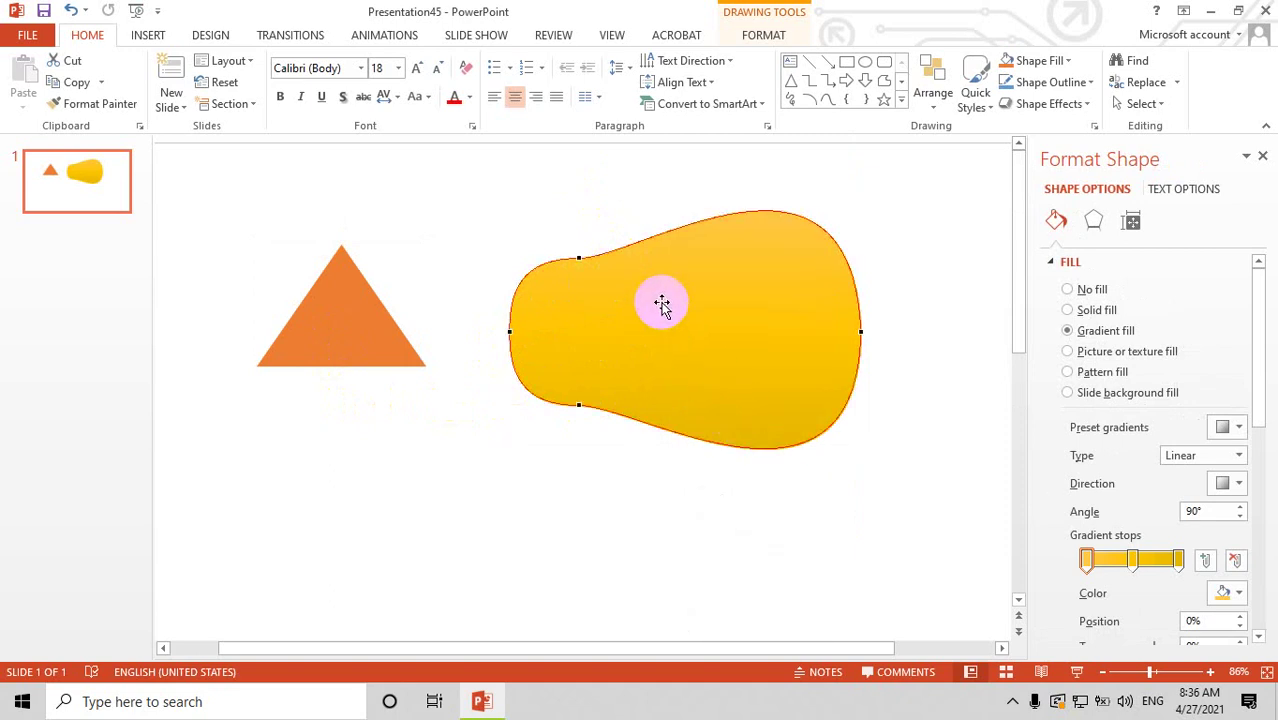
# - Nudge the top-left point down, adjust the bottom curve, and pull the left point outward
pyautogui.click(579, 258)
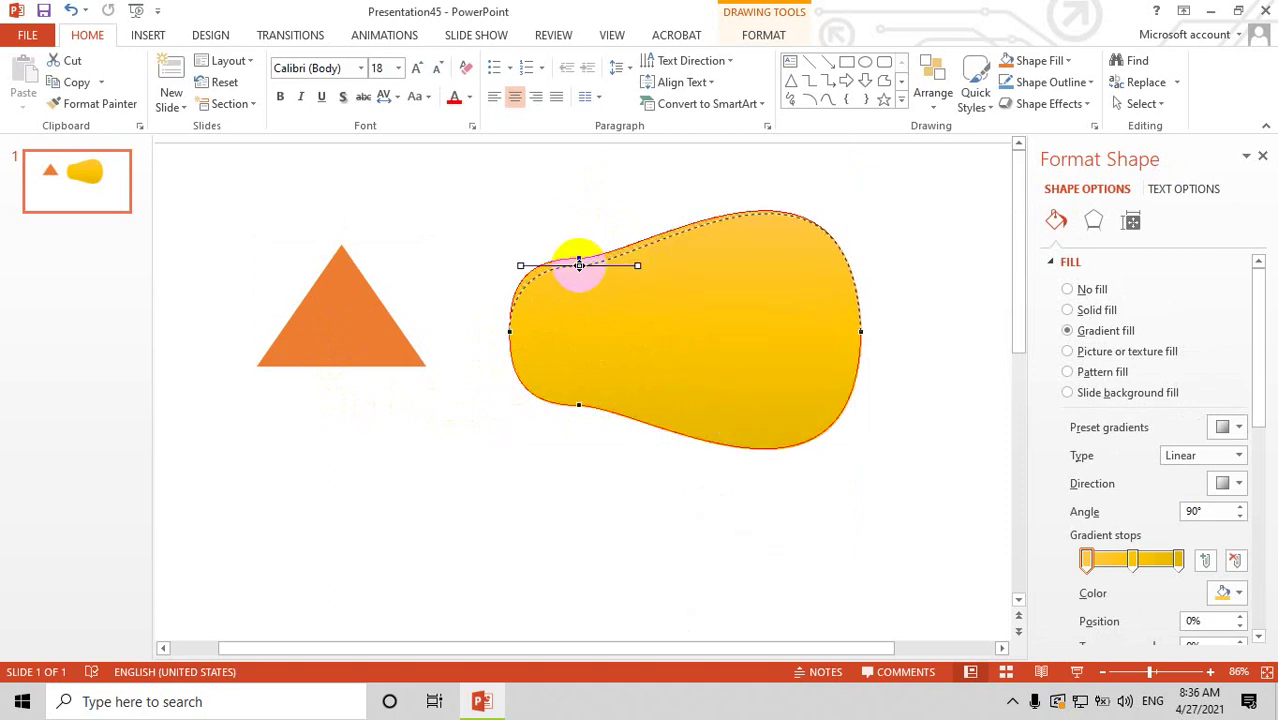
pyautogui.moveTo(579, 258); pyautogui.dragTo(579, 266)
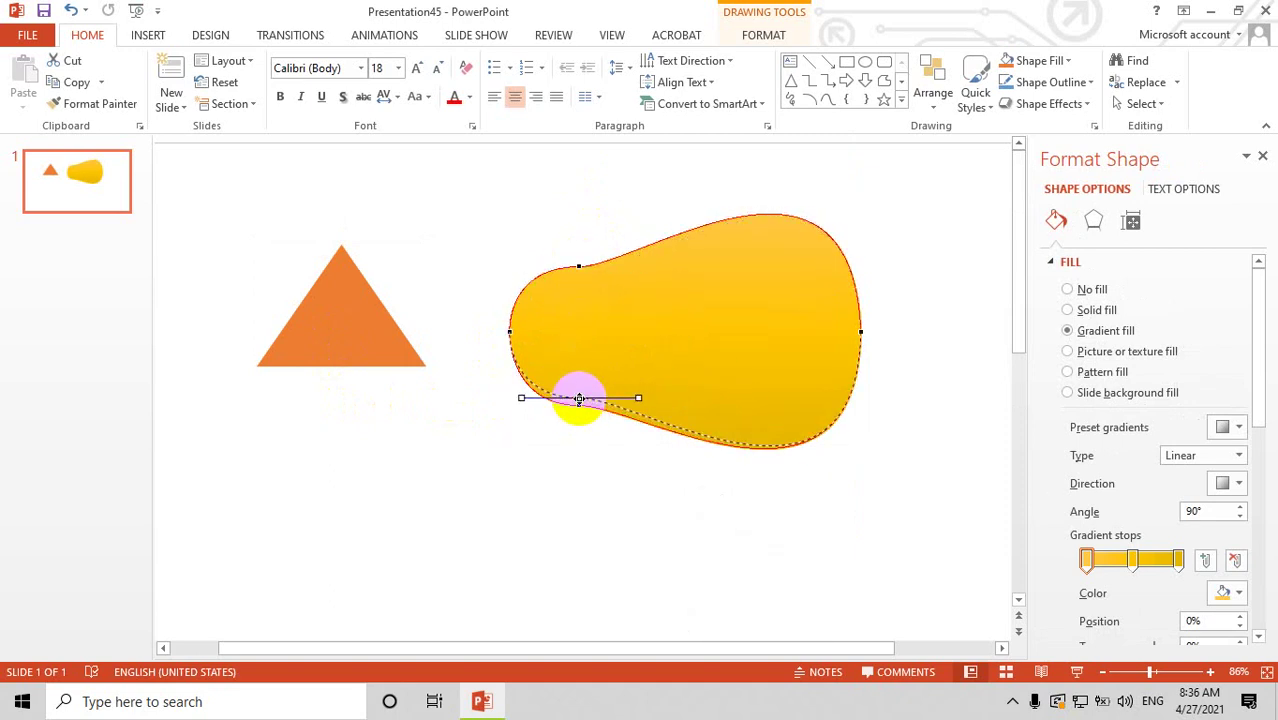
pyautogui.moveTo(575, 390); pyautogui.dragTo(580, 384)
pyautogui.moveTo(511, 331); pyautogui.dragTo(500, 329)
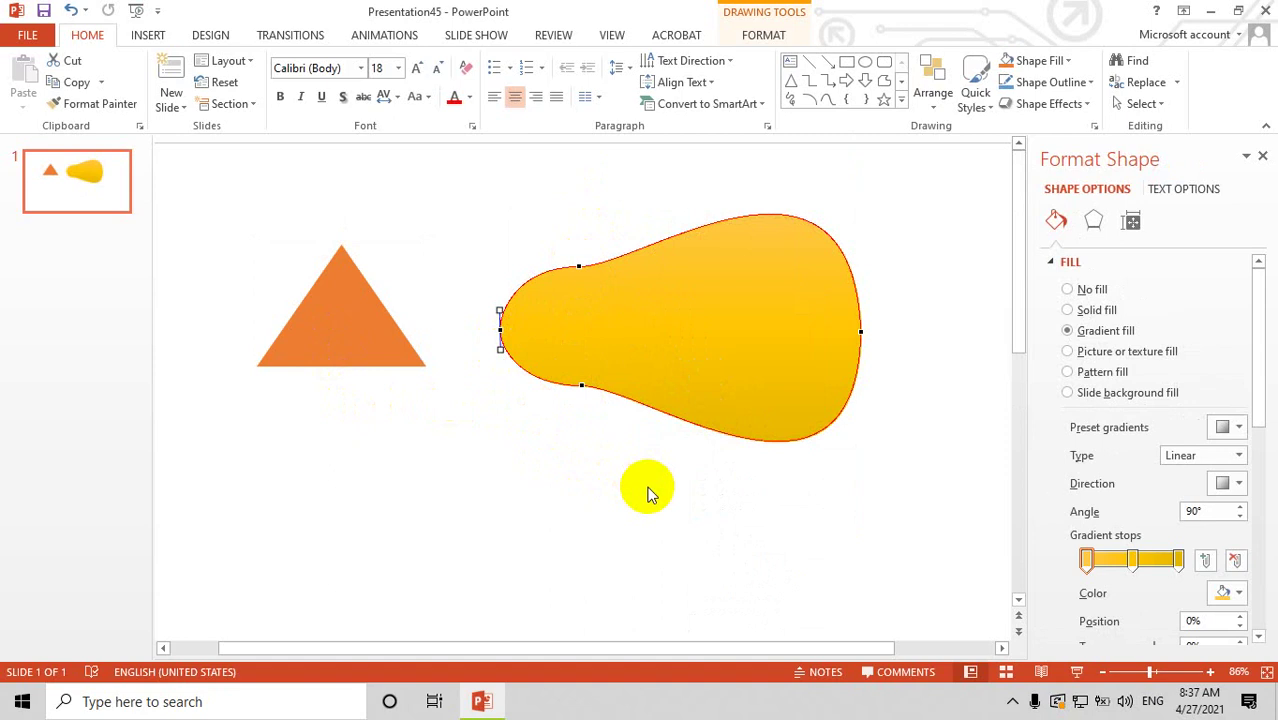
# - Add points on the top and upper-left edges, raise the right curve, and lower the bottom point
pyautogui.click(713, 271)
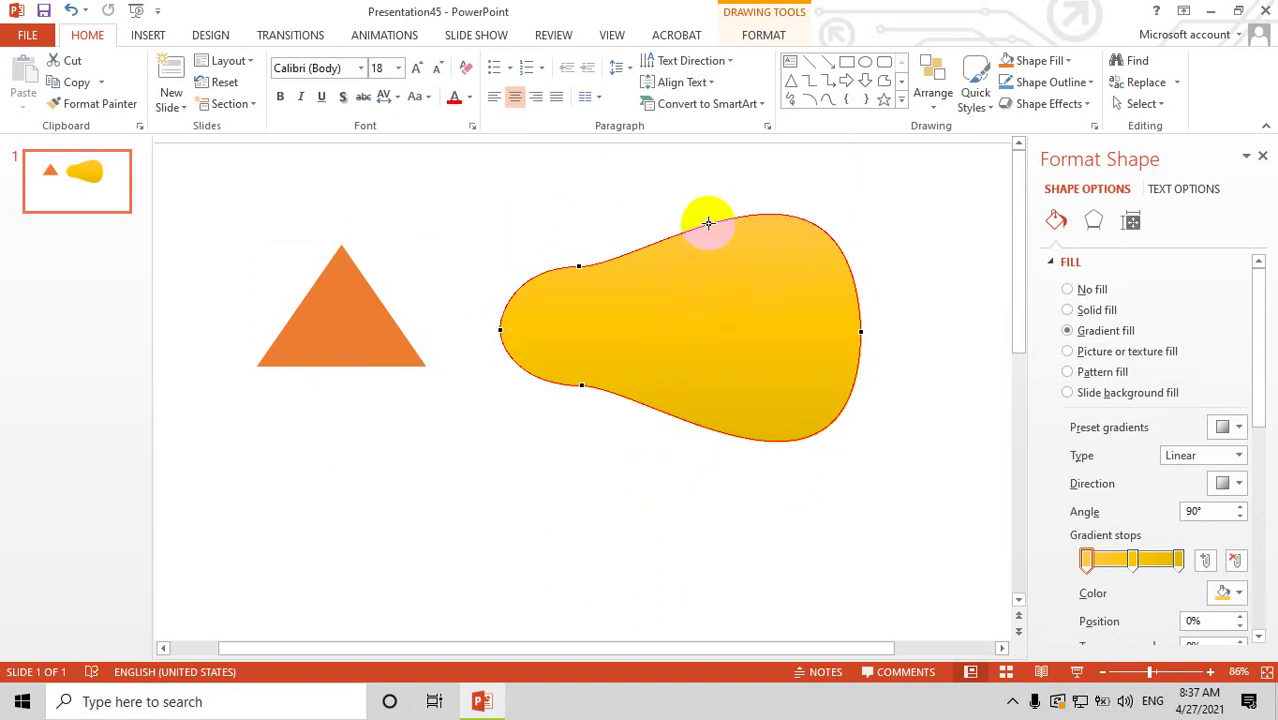
pyautogui.click(707, 224)
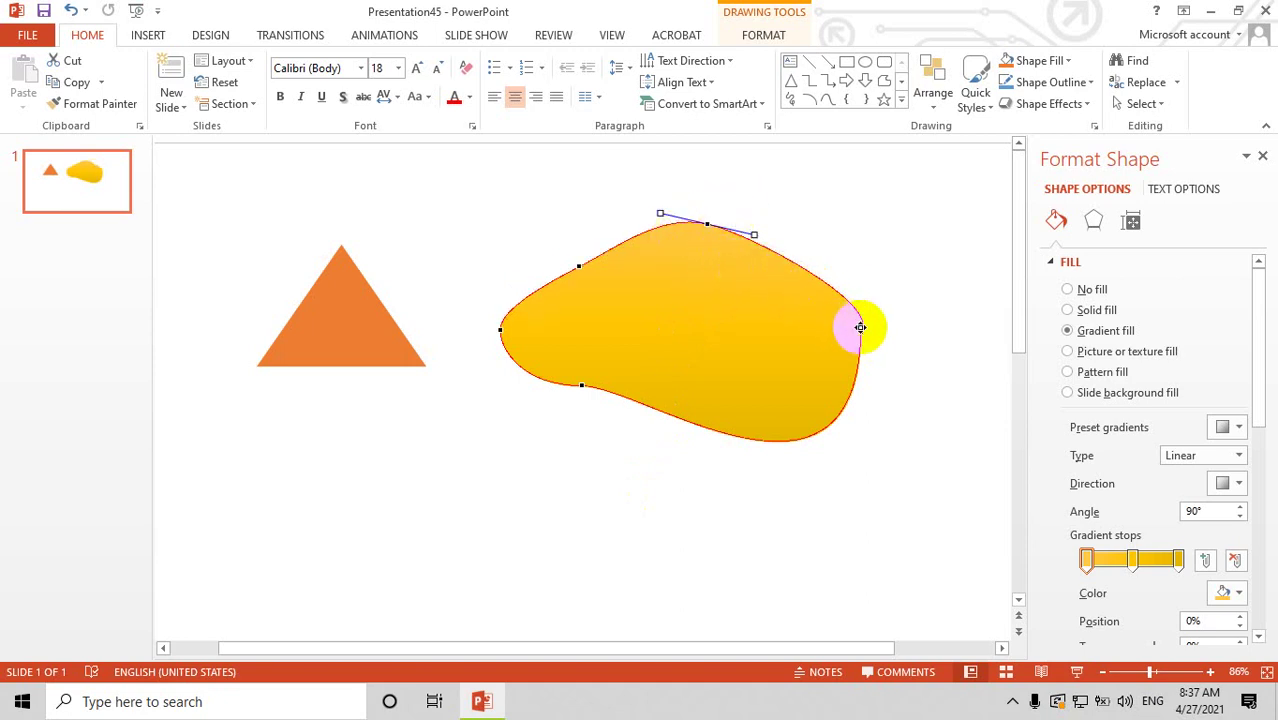
pyautogui.moveTo(860, 330); pyautogui.dragTo(858, 141)
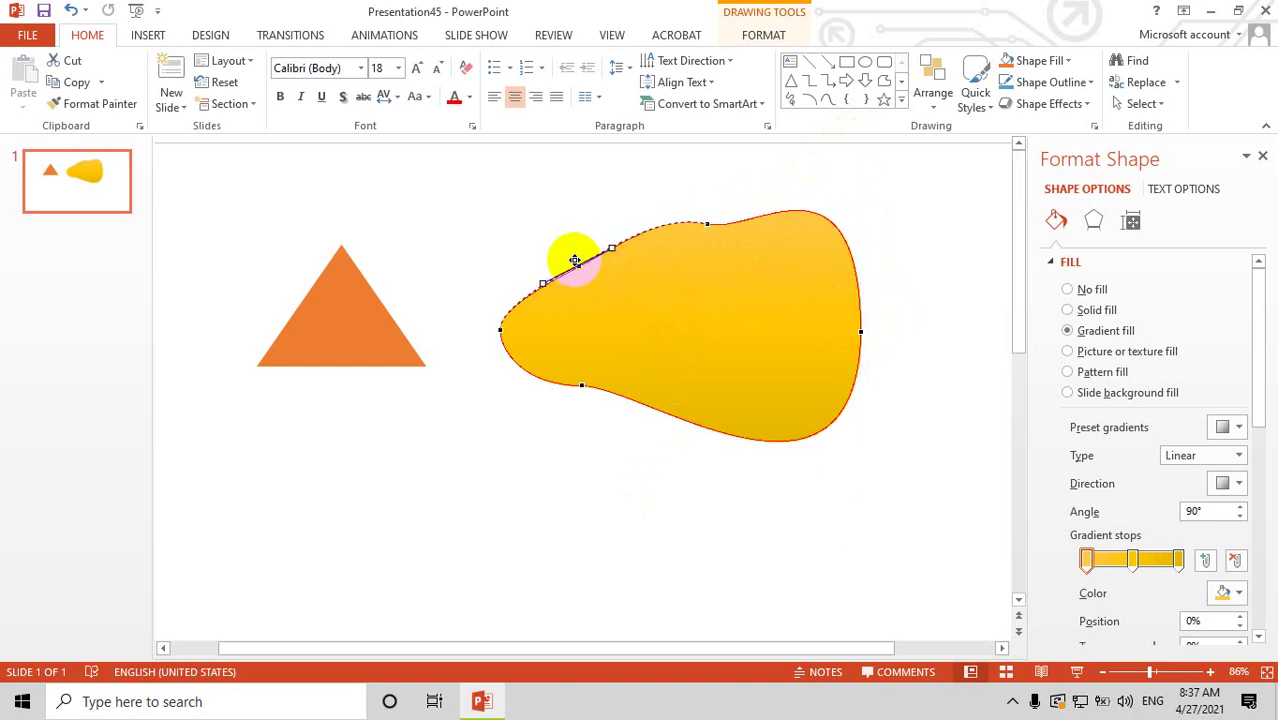
pyautogui.moveTo(576, 263); pyautogui.dragTo(567, 254)
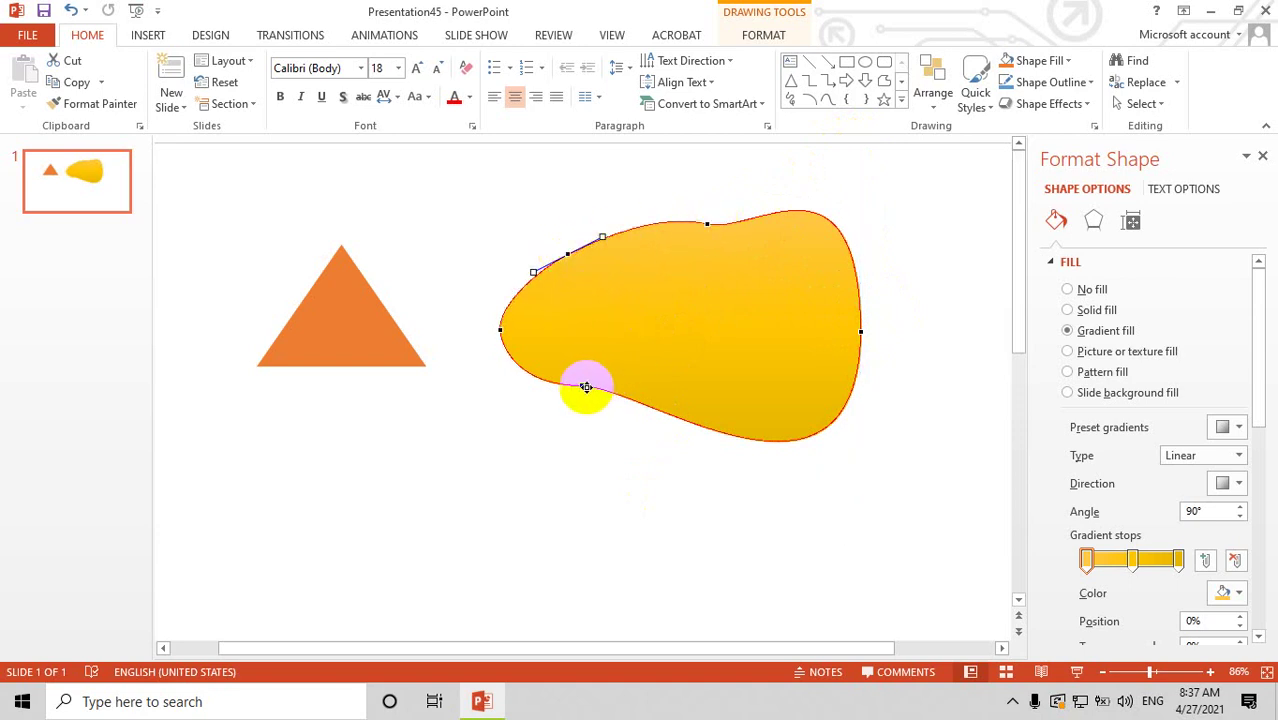
pyautogui.moveTo(583, 385); pyautogui.dragTo(596, 425)
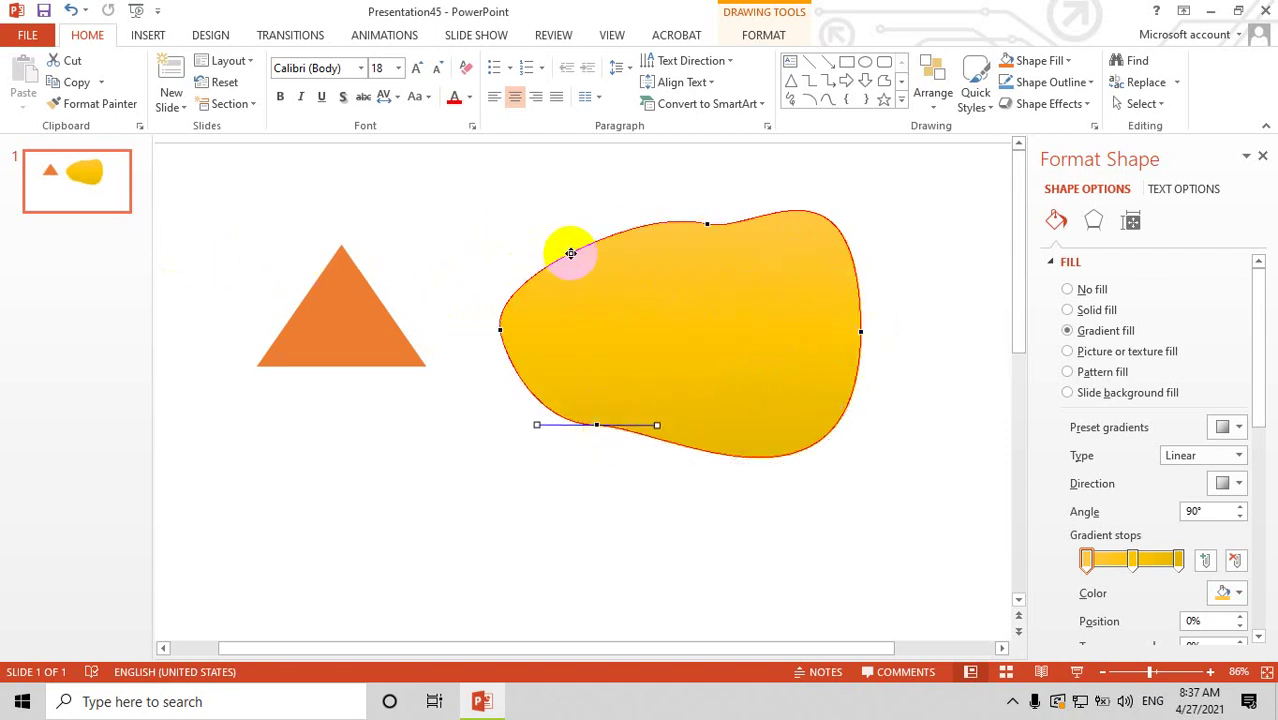
pyautogui.moveTo(570, 253); pyautogui.dragTo(560, 249)
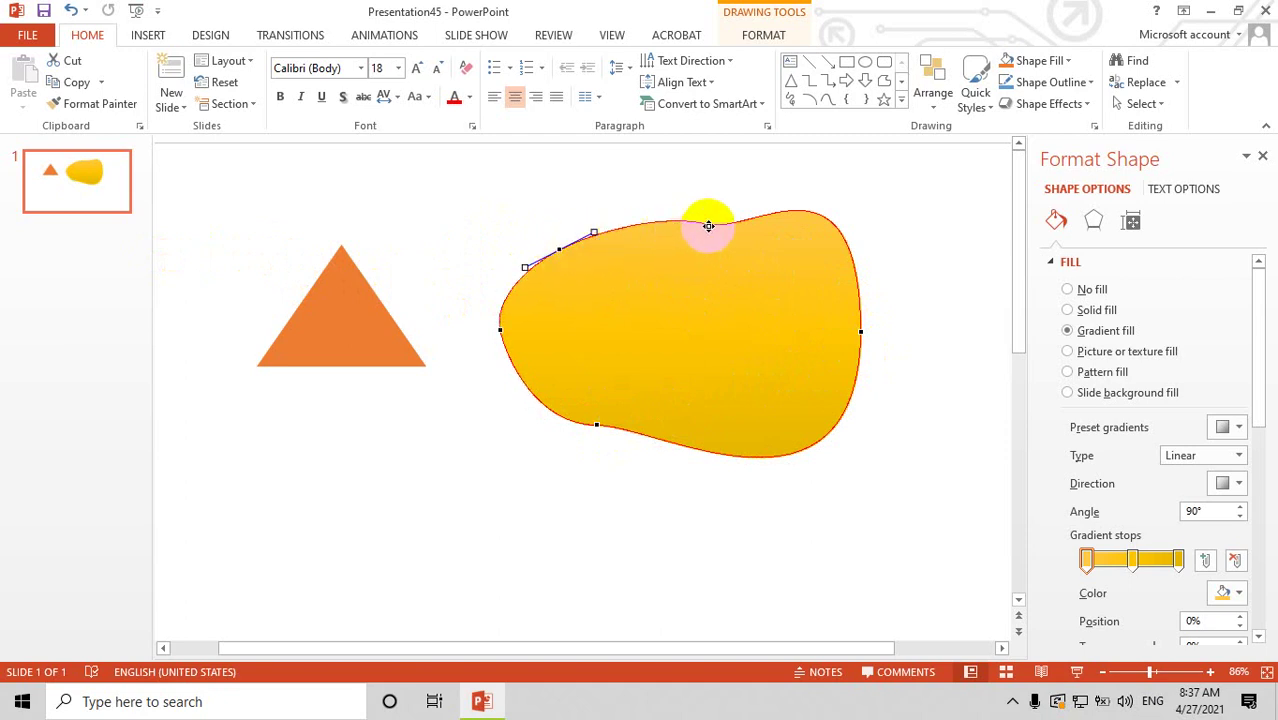
# - Bulge the top edge upward with its Bezier handles and shift the top point left
pyautogui.moveTo(708, 223)
pyautogui.mouseDown()
pyautogui.moveTo(744, 230)
pyautogui.moveTo(734, 215)
pyautogui.mouseUp()
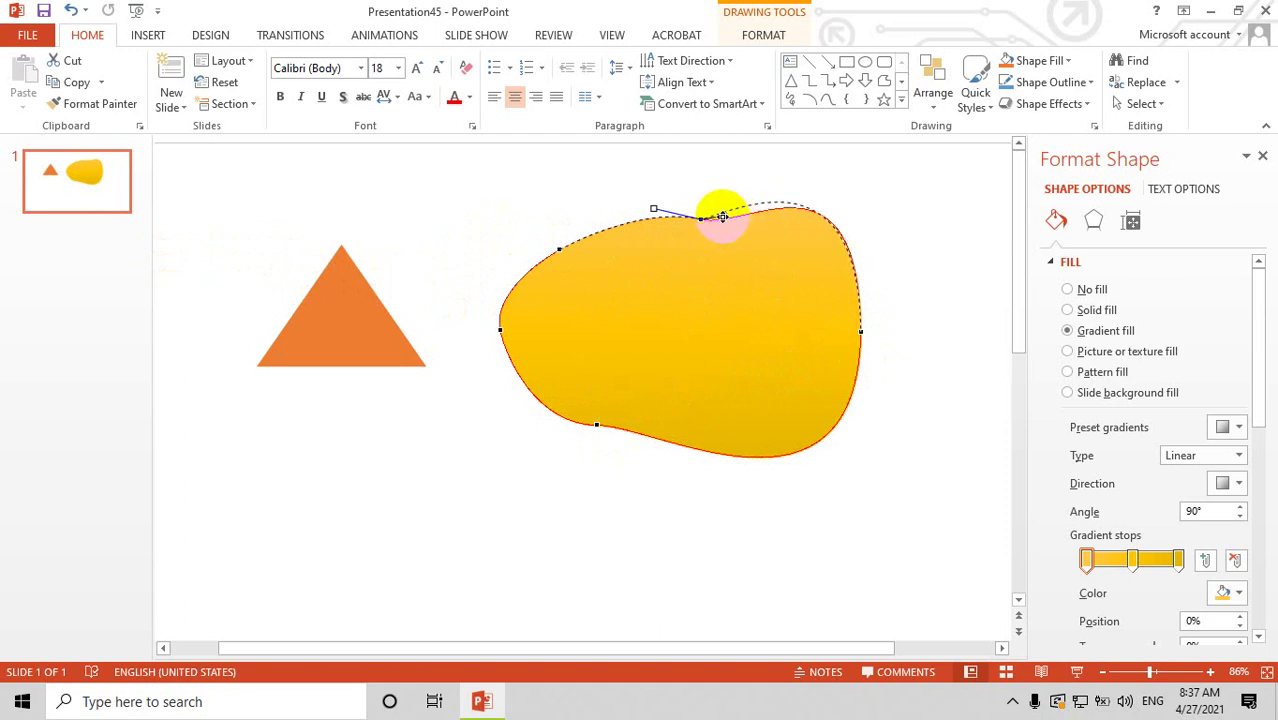
pyautogui.moveTo(728, 218)
pyautogui.mouseDown()
pyautogui.moveTo(764, 176)
pyautogui.moveTo(749, 173)
pyautogui.mouseUp()
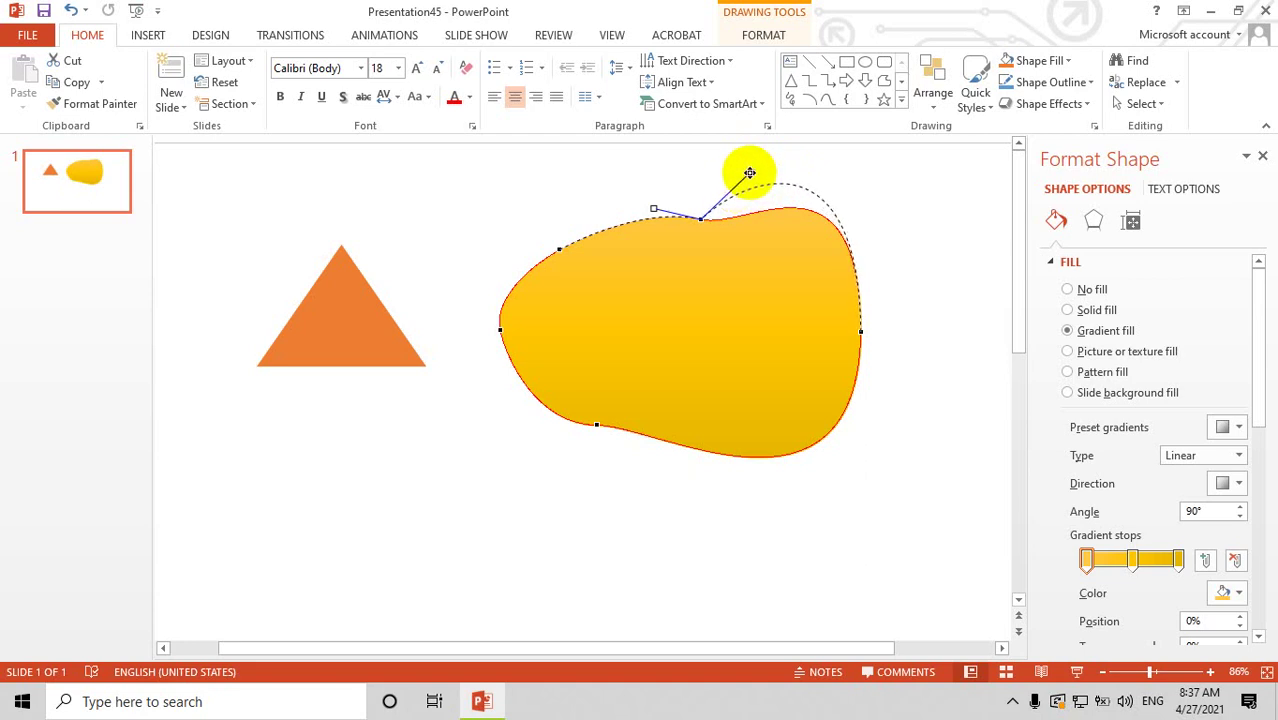
pyautogui.moveTo(749, 173); pyautogui.dragTo(750, 172)
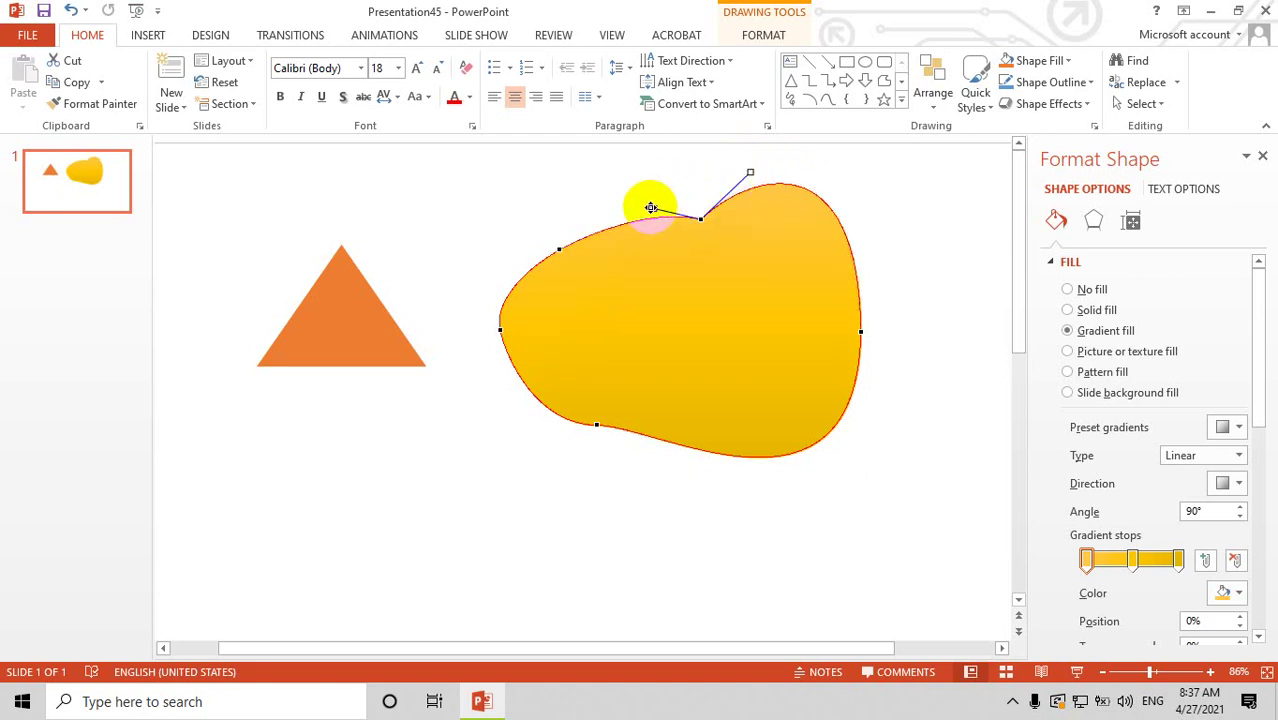
pyautogui.moveTo(651, 207); pyautogui.dragTo(623, 207)
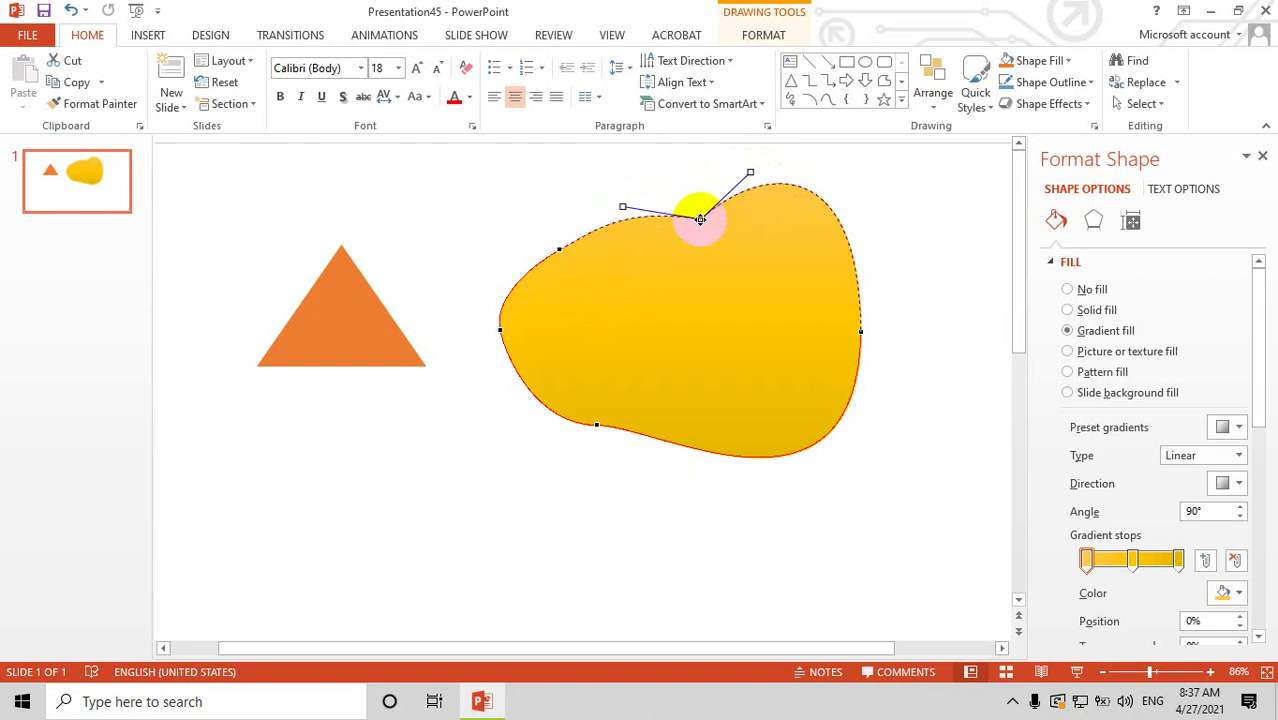
pyautogui.moveTo(700, 218); pyautogui.dragTo(657, 214)
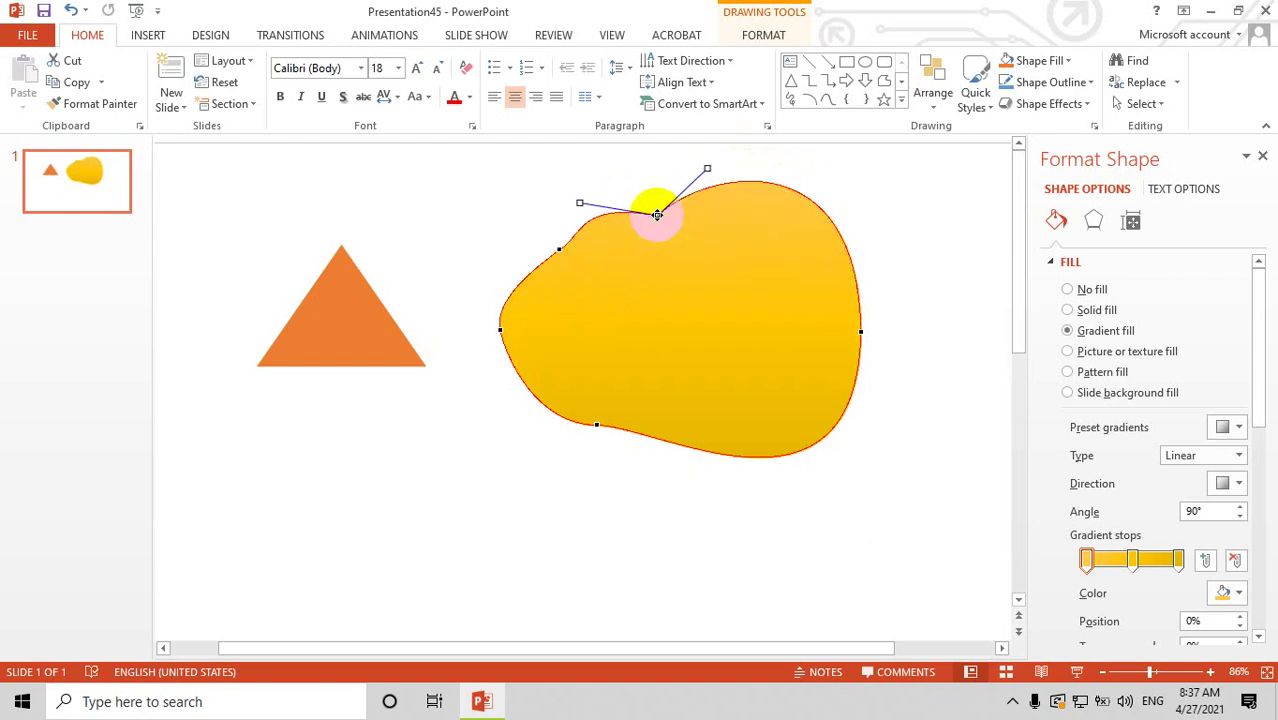
# - Shift the upper-left point slightly left, exit point editing, and dismiss the shortcut menu
pyautogui.click(559, 248)
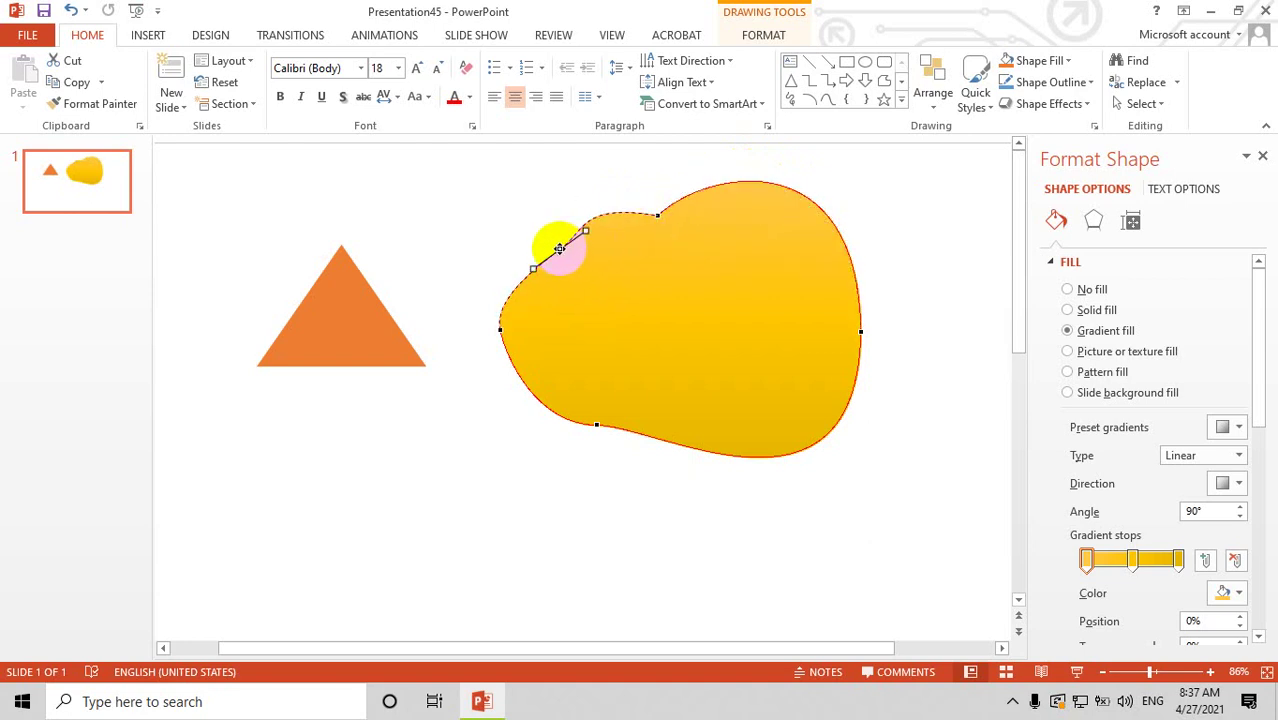
pyautogui.moveTo(559, 248); pyautogui.dragTo(538, 248)
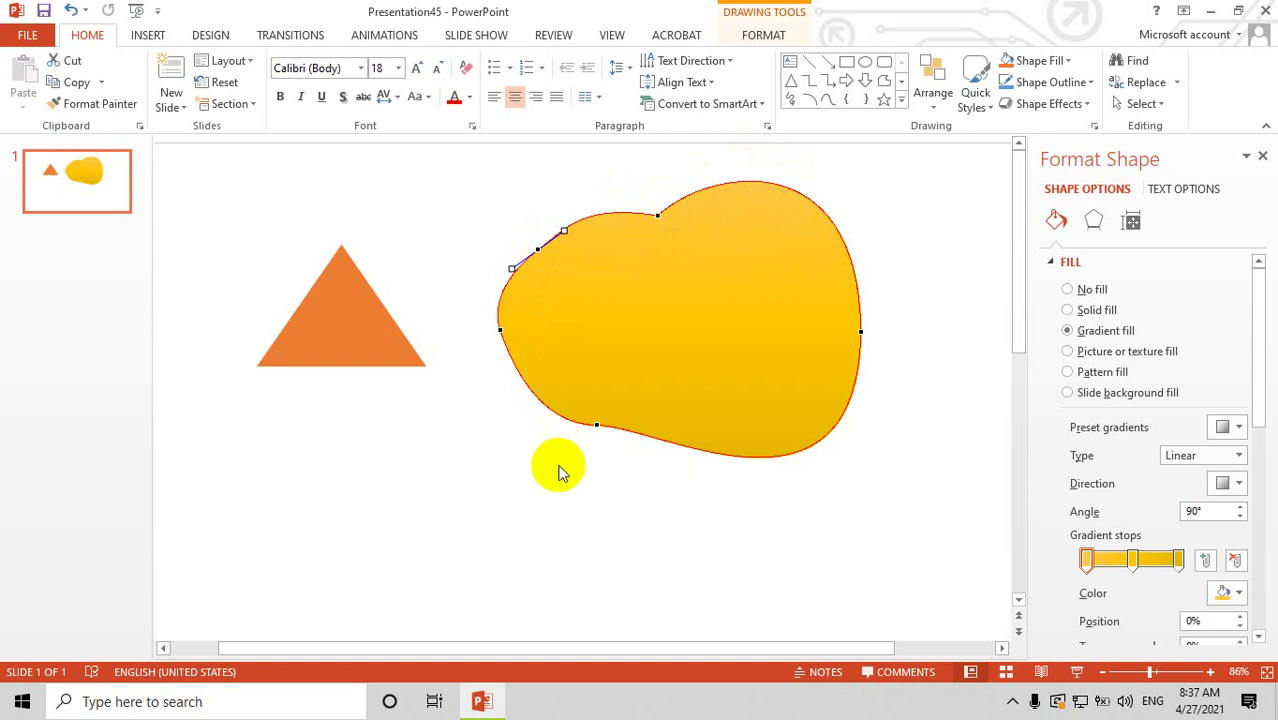
pyautogui.click(686, 312)
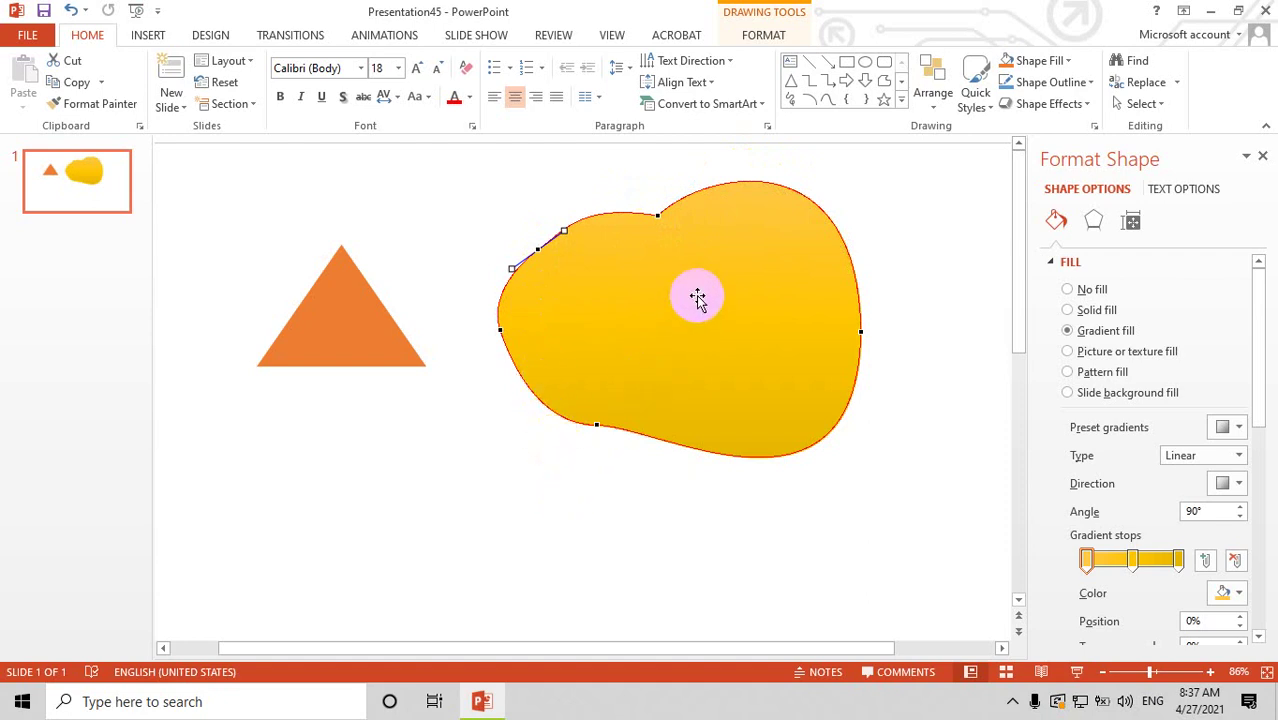
pyautogui.rightClick(710, 295)
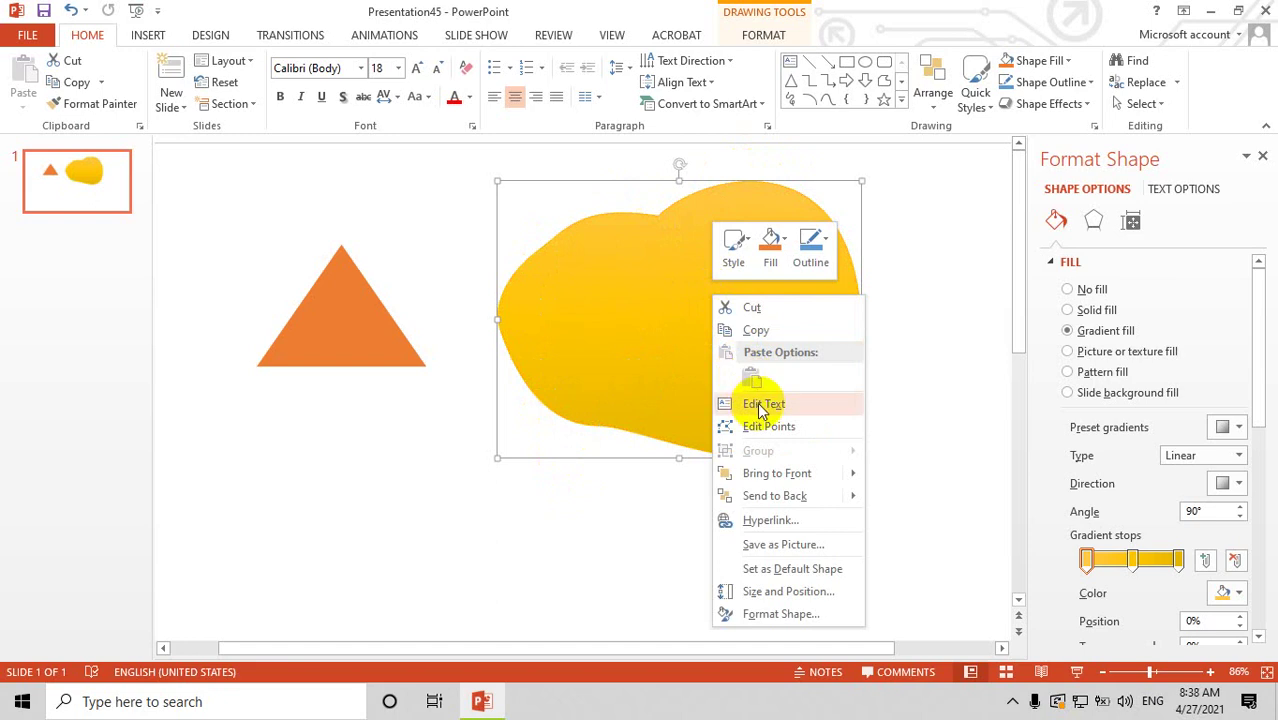
pyautogui.click(578, 512)
pyautogui.click(659, 330)
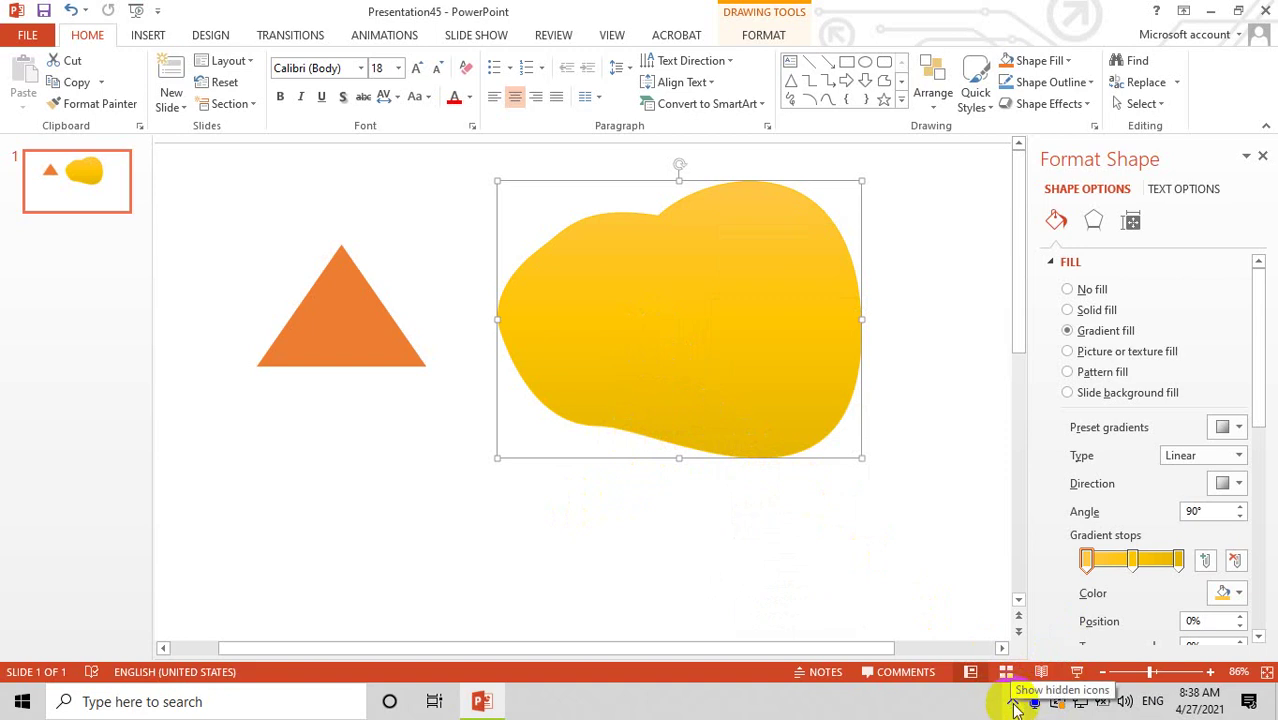
pyautogui.click(1015, 704)
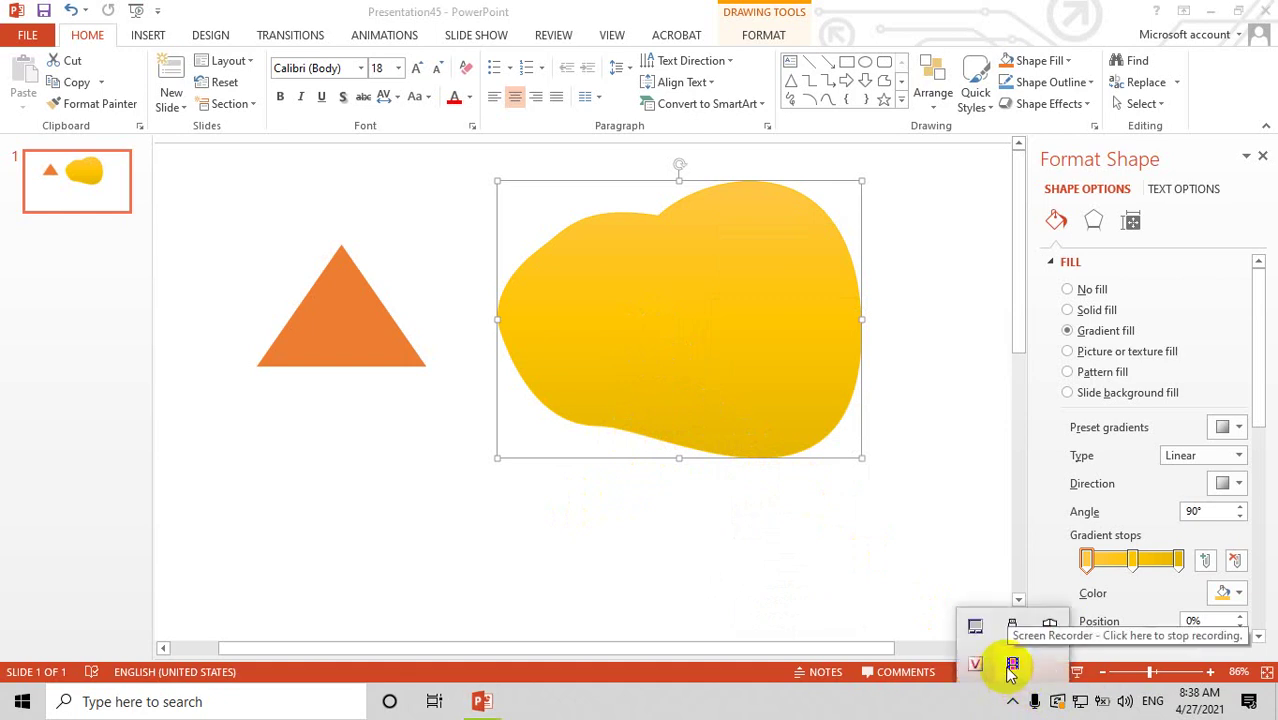